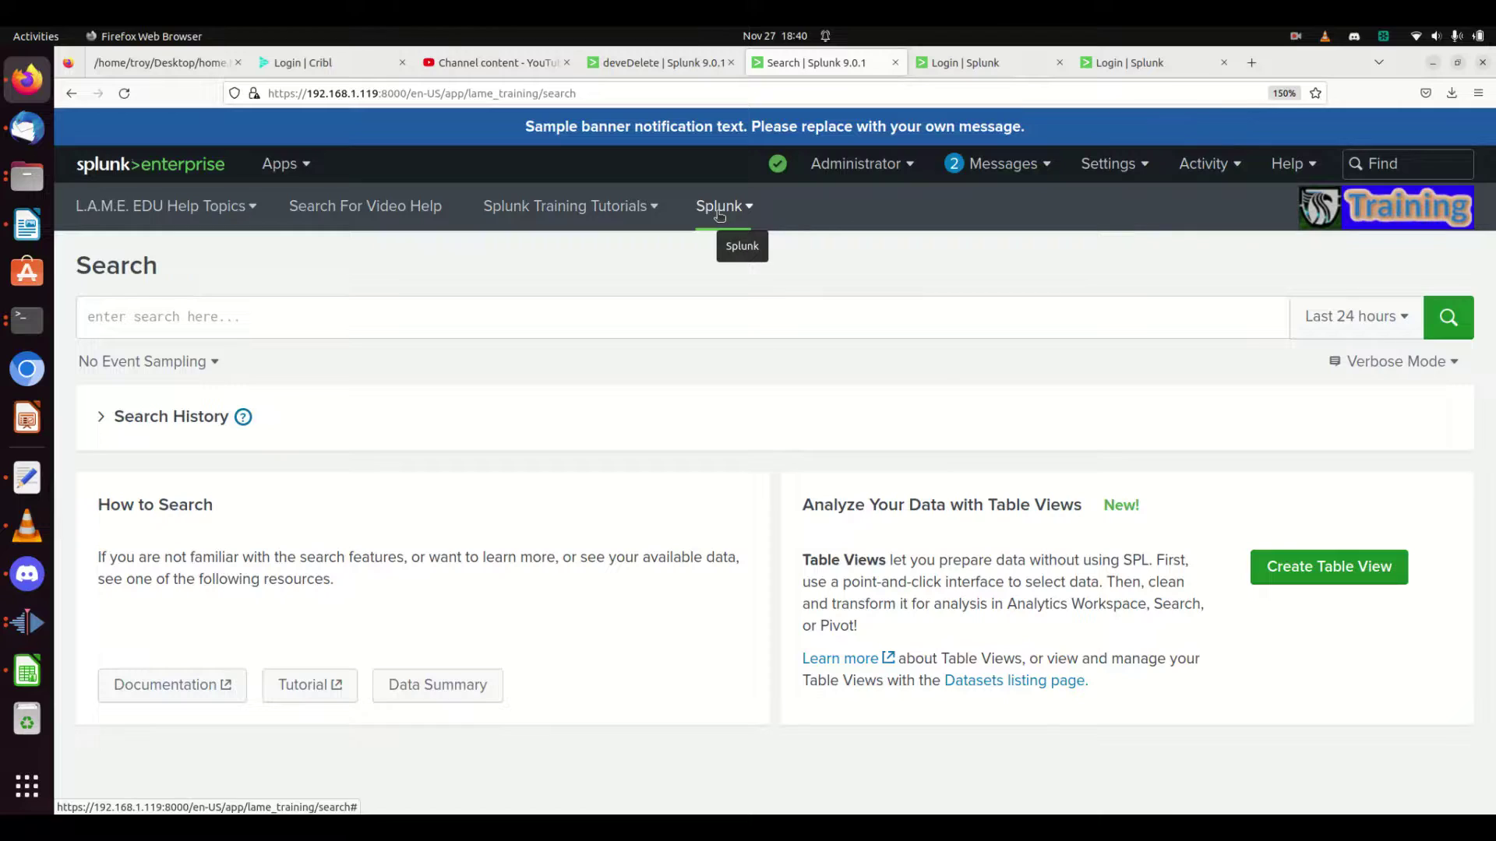
Step: Start a new dashboard from the app's Dashboards list and title it "YouTube Dashboard"
click(747, 207)
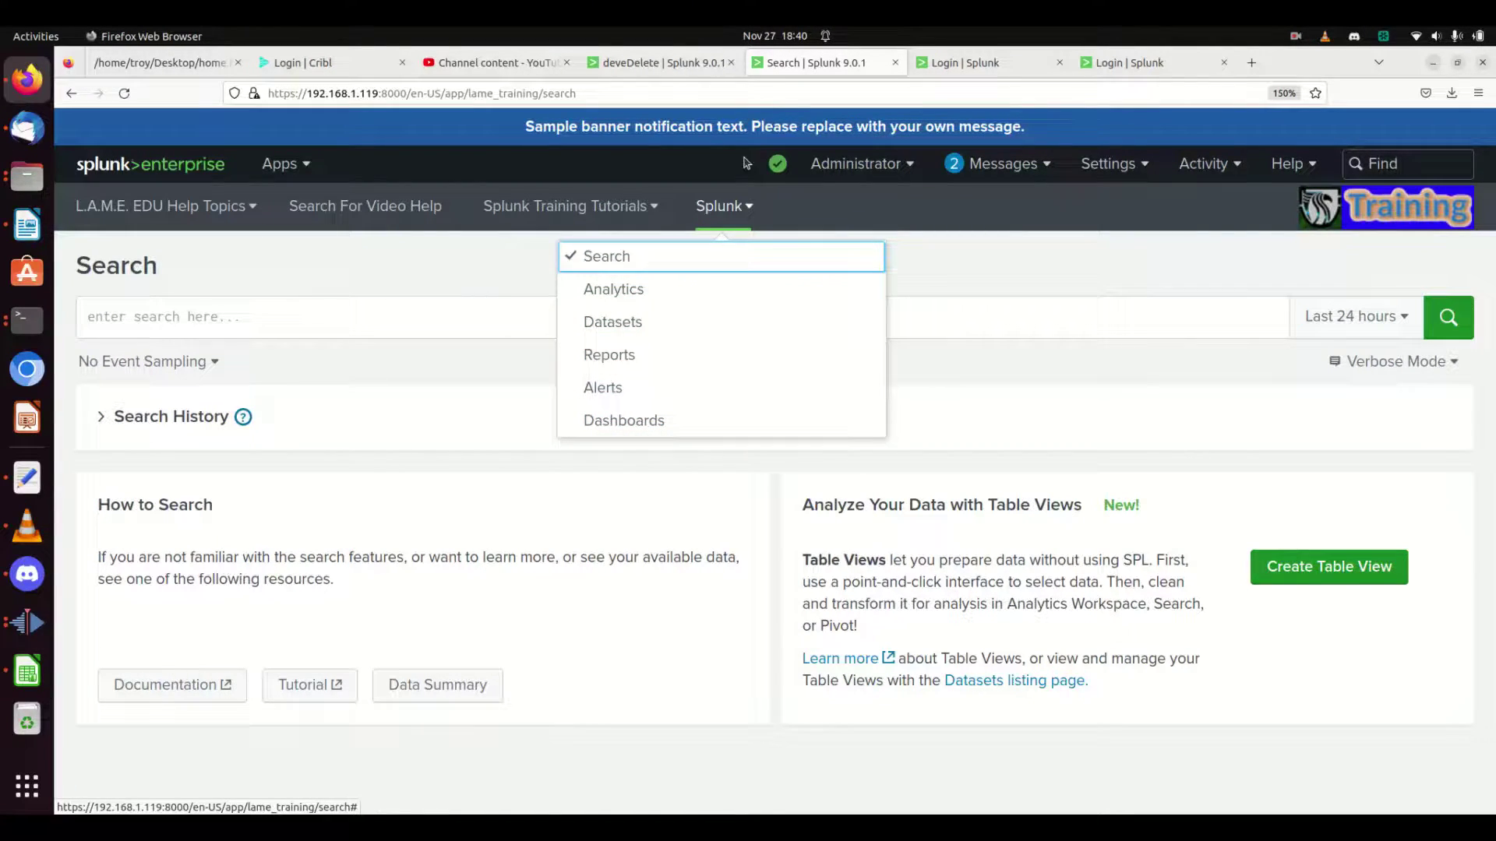
click(627, 421)
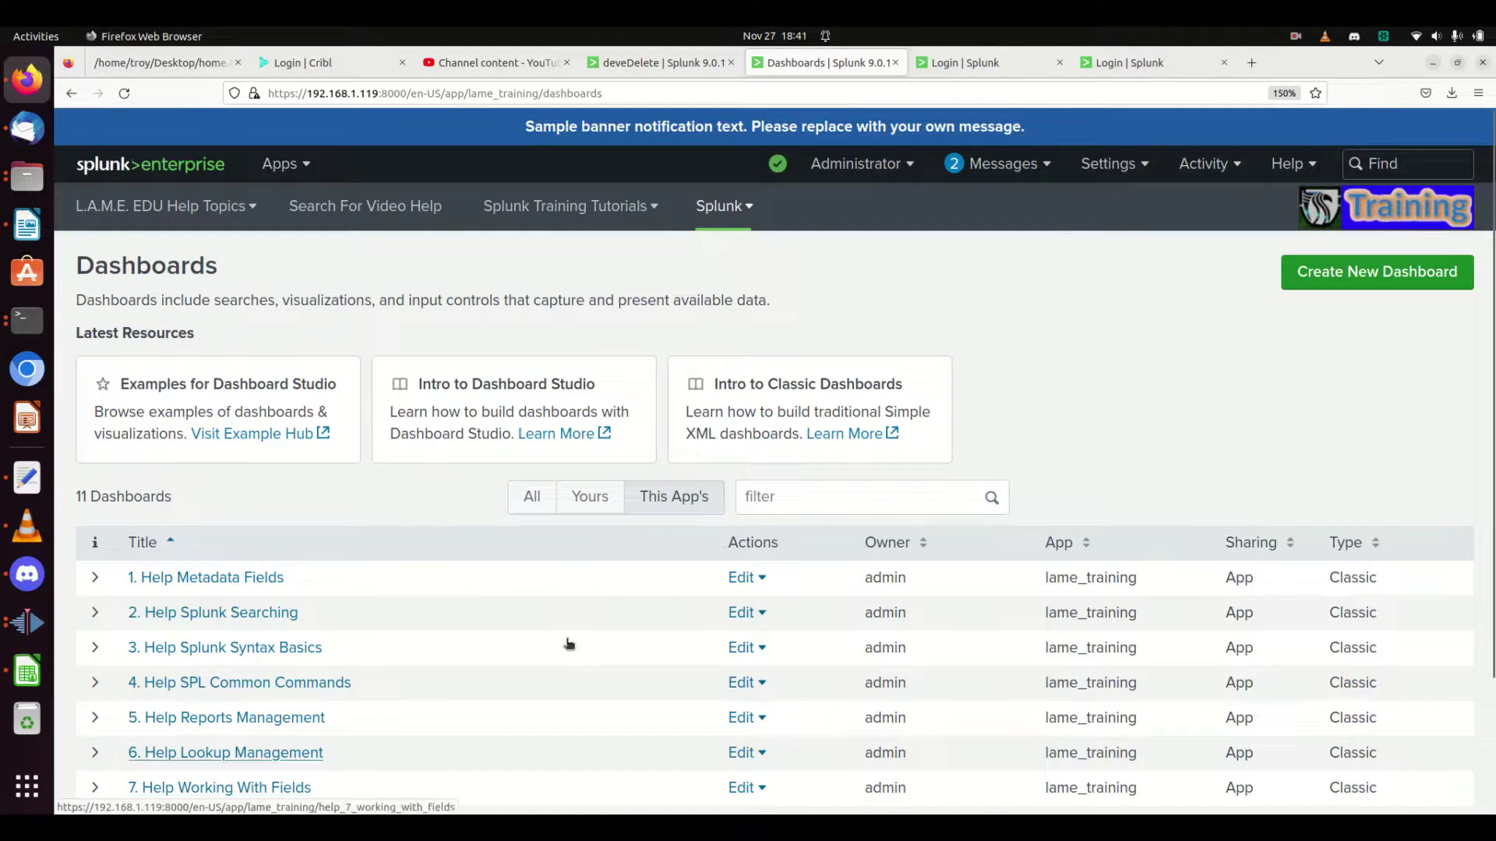
click(1352, 286)
click(840, 288)
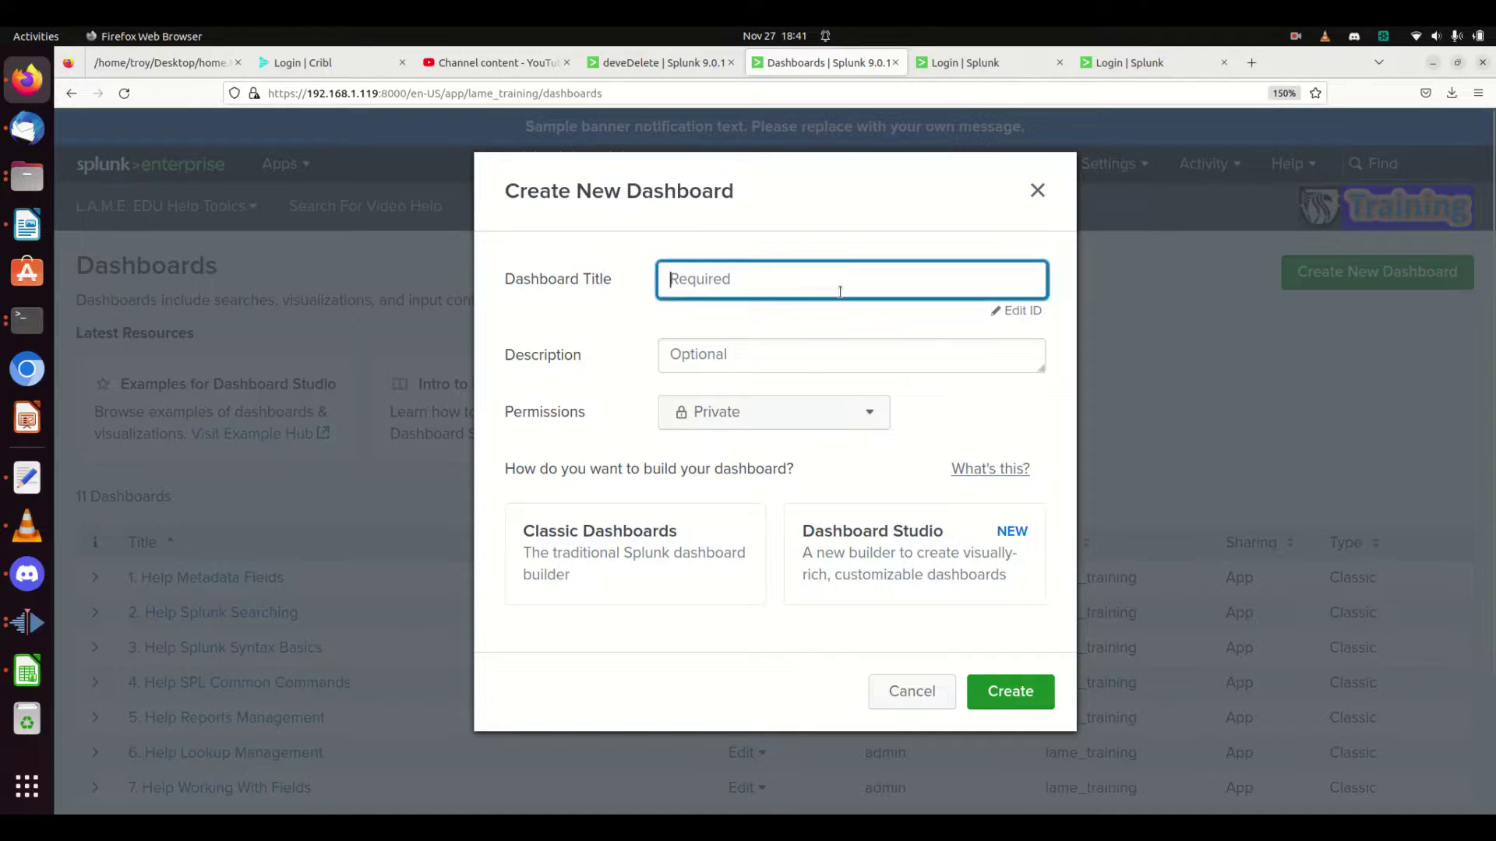
text(YouTube da)
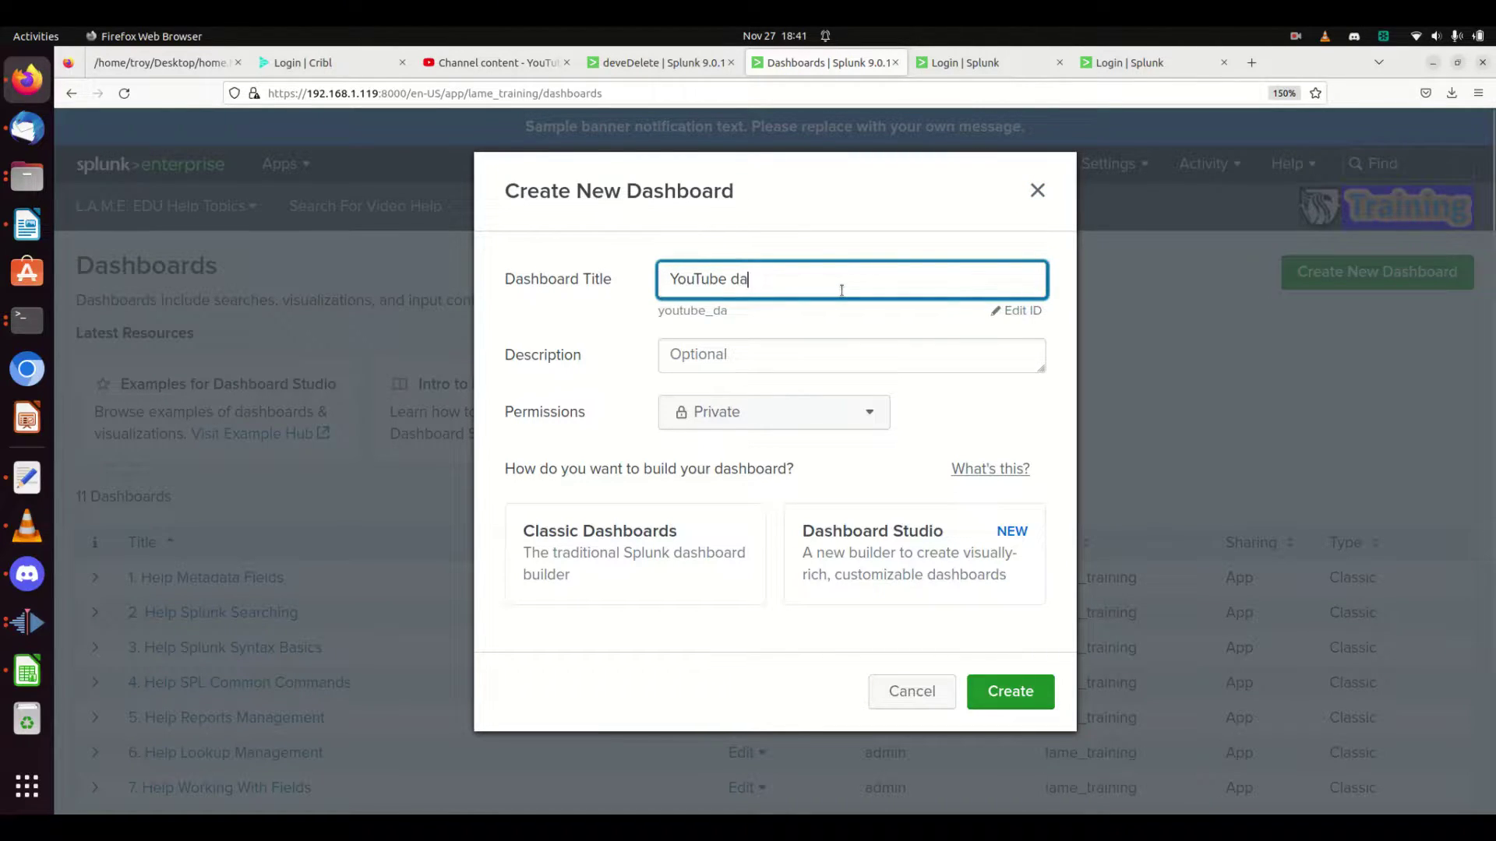
text(Dash)
key(BackSpace)
key(BackSpace)
key(BackSpace)
key(BackSpace)
text(Dashboard)
key(Tab)
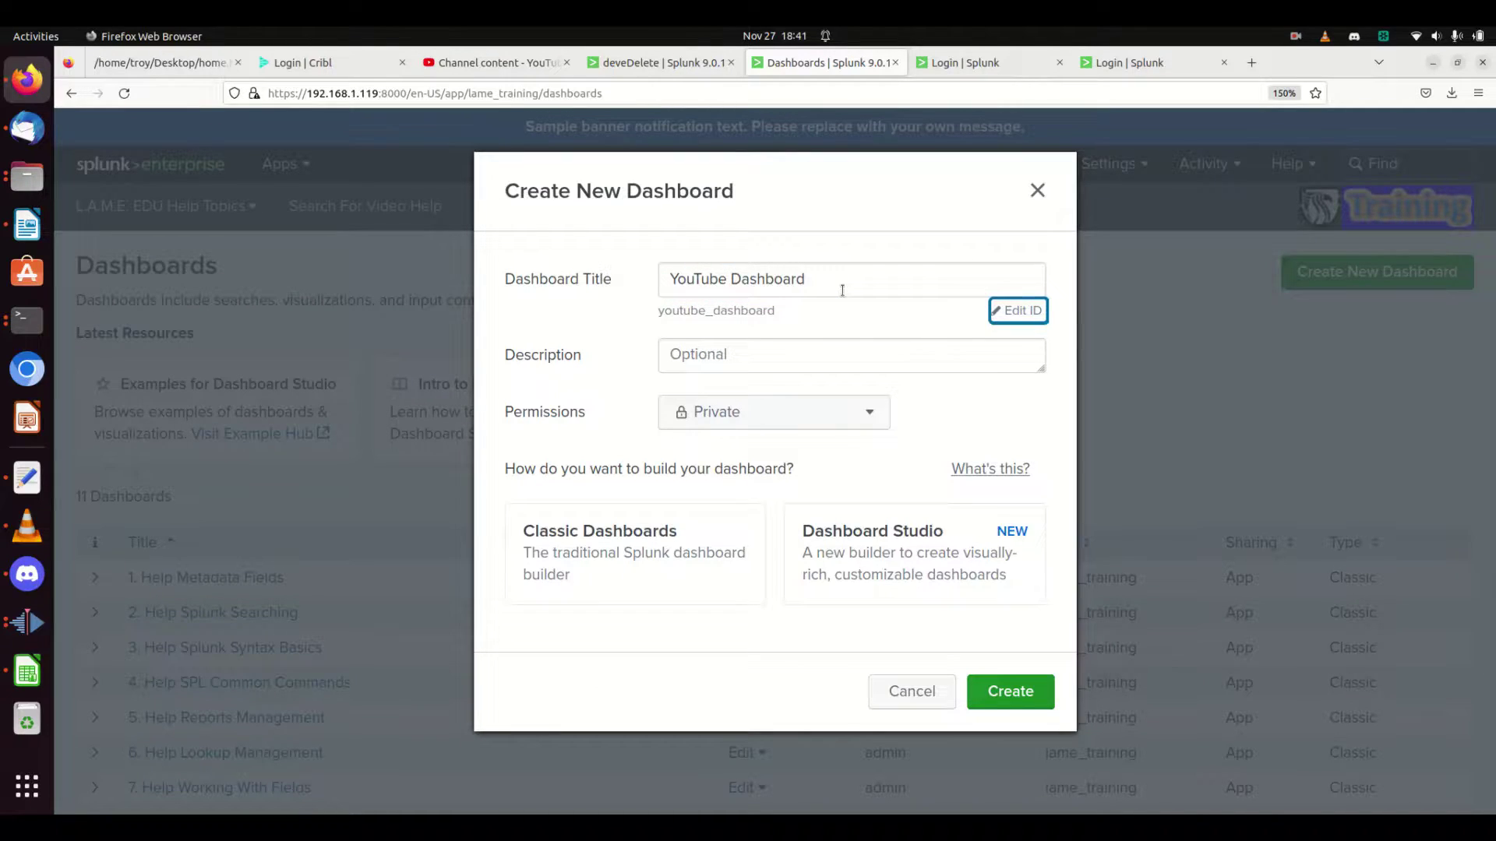
Step: Enter the dashboard description "Drill down into the Source IPs found in our data set"
key(Tab)
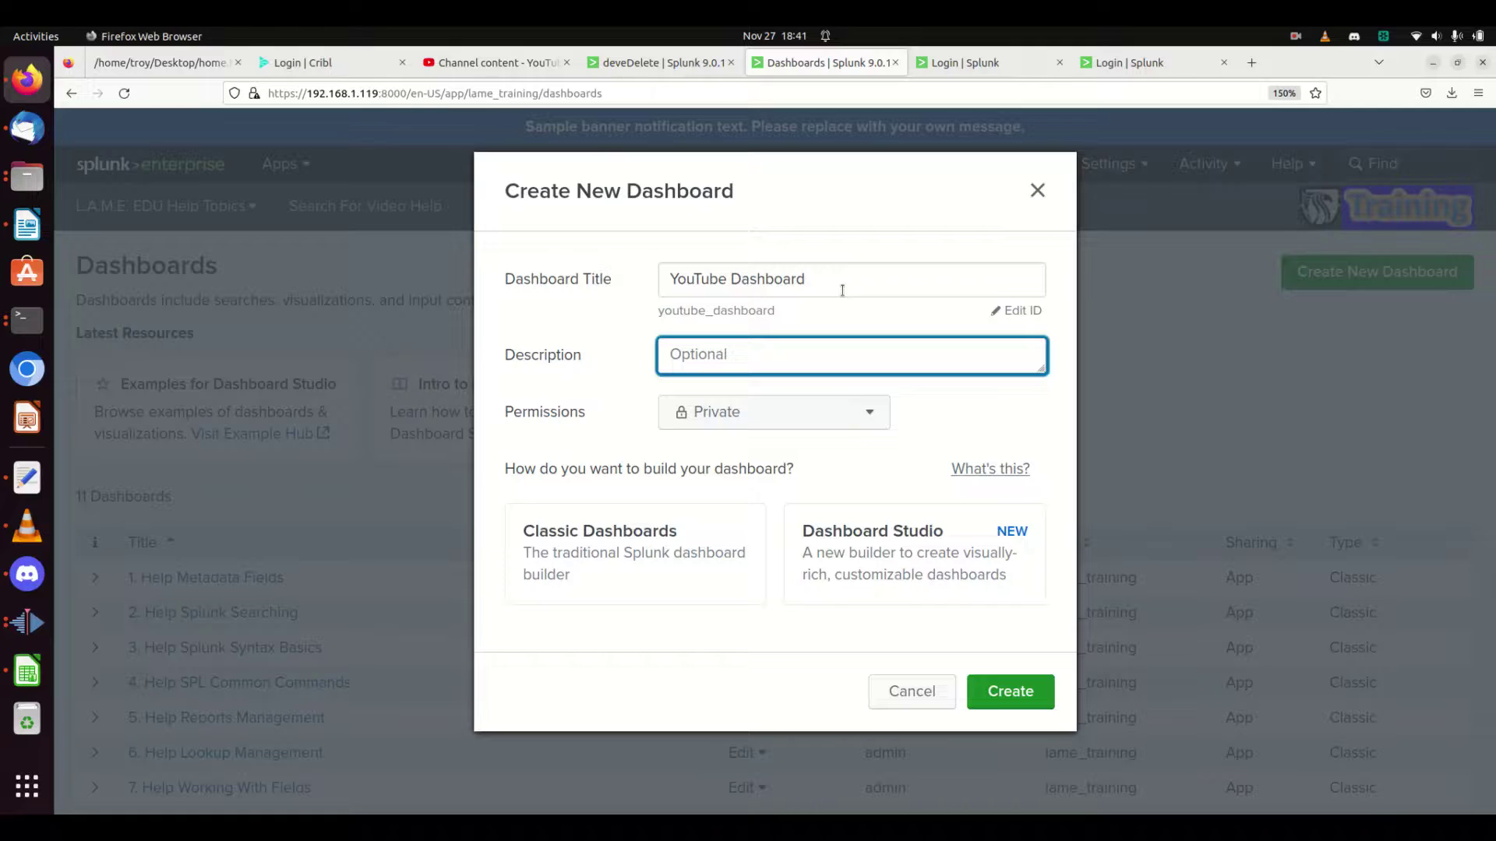
text(Drill down into the Source IP)
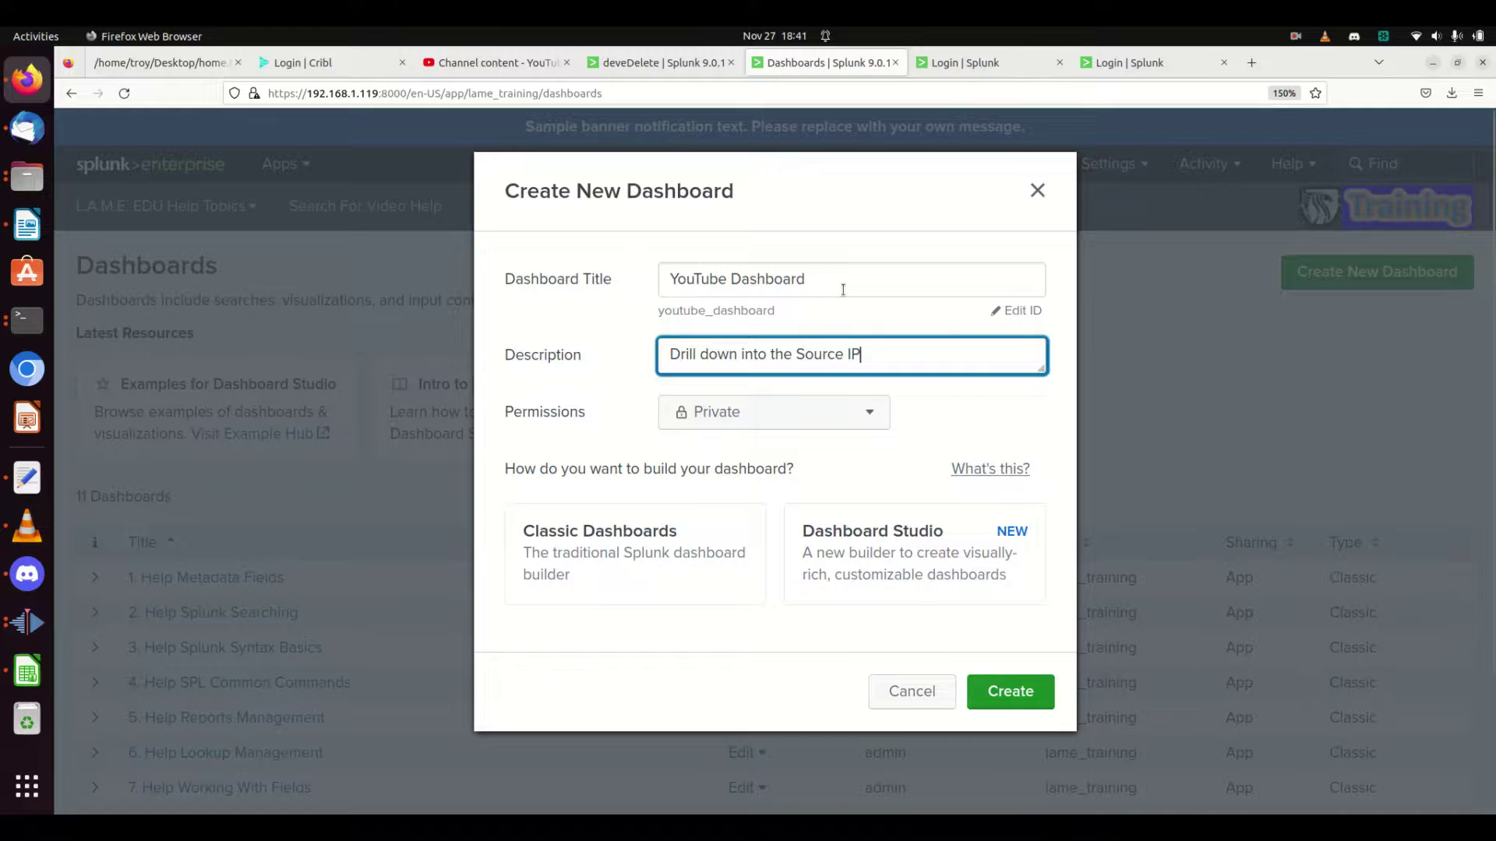
text( ss found in our data set)
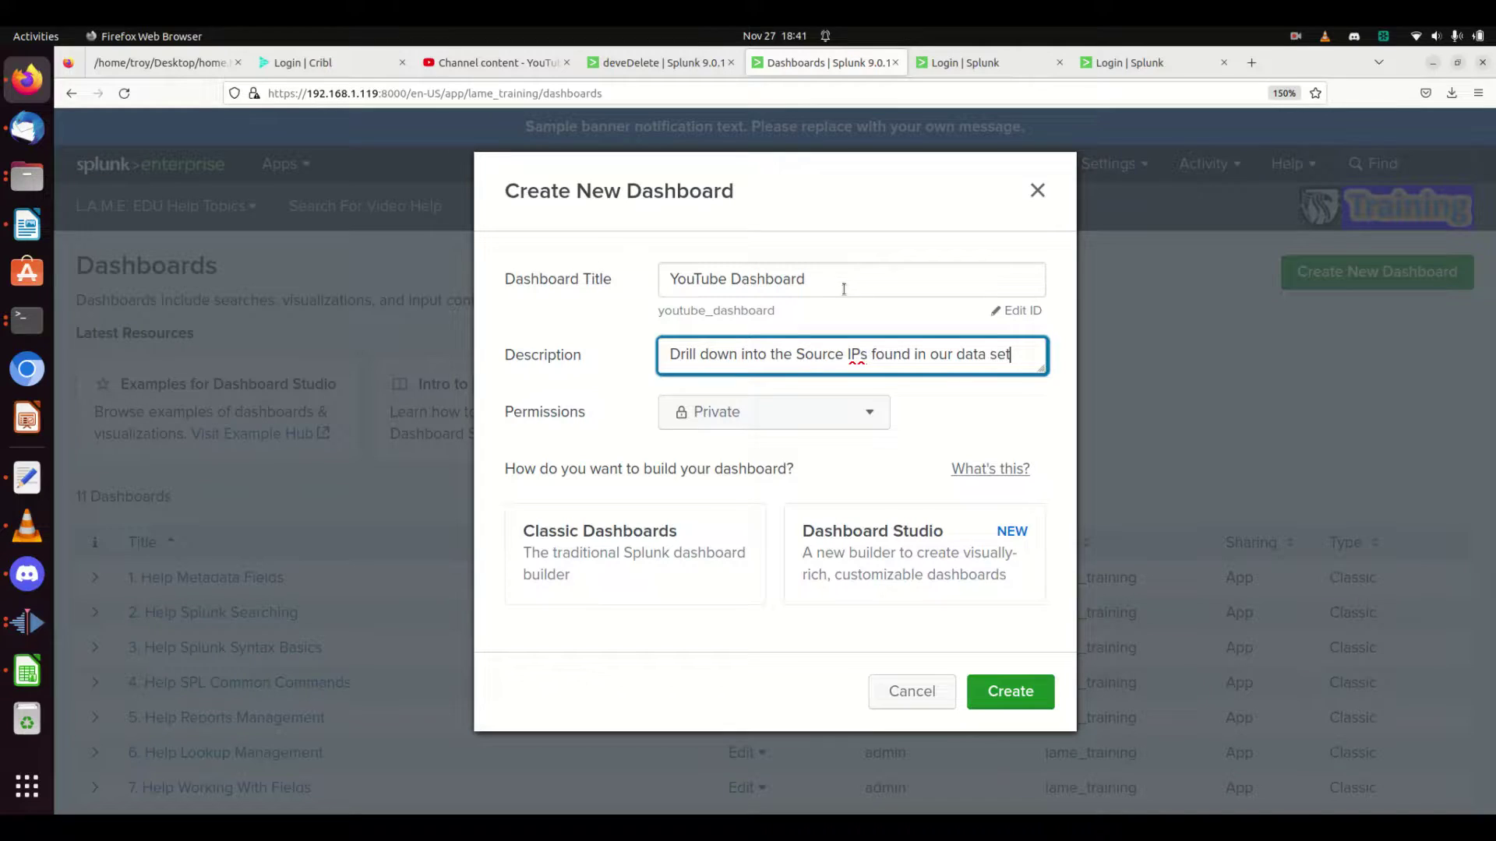
Step: Set the permissions to Shared in App and create it as a Classic Dashboard
click(841, 426)
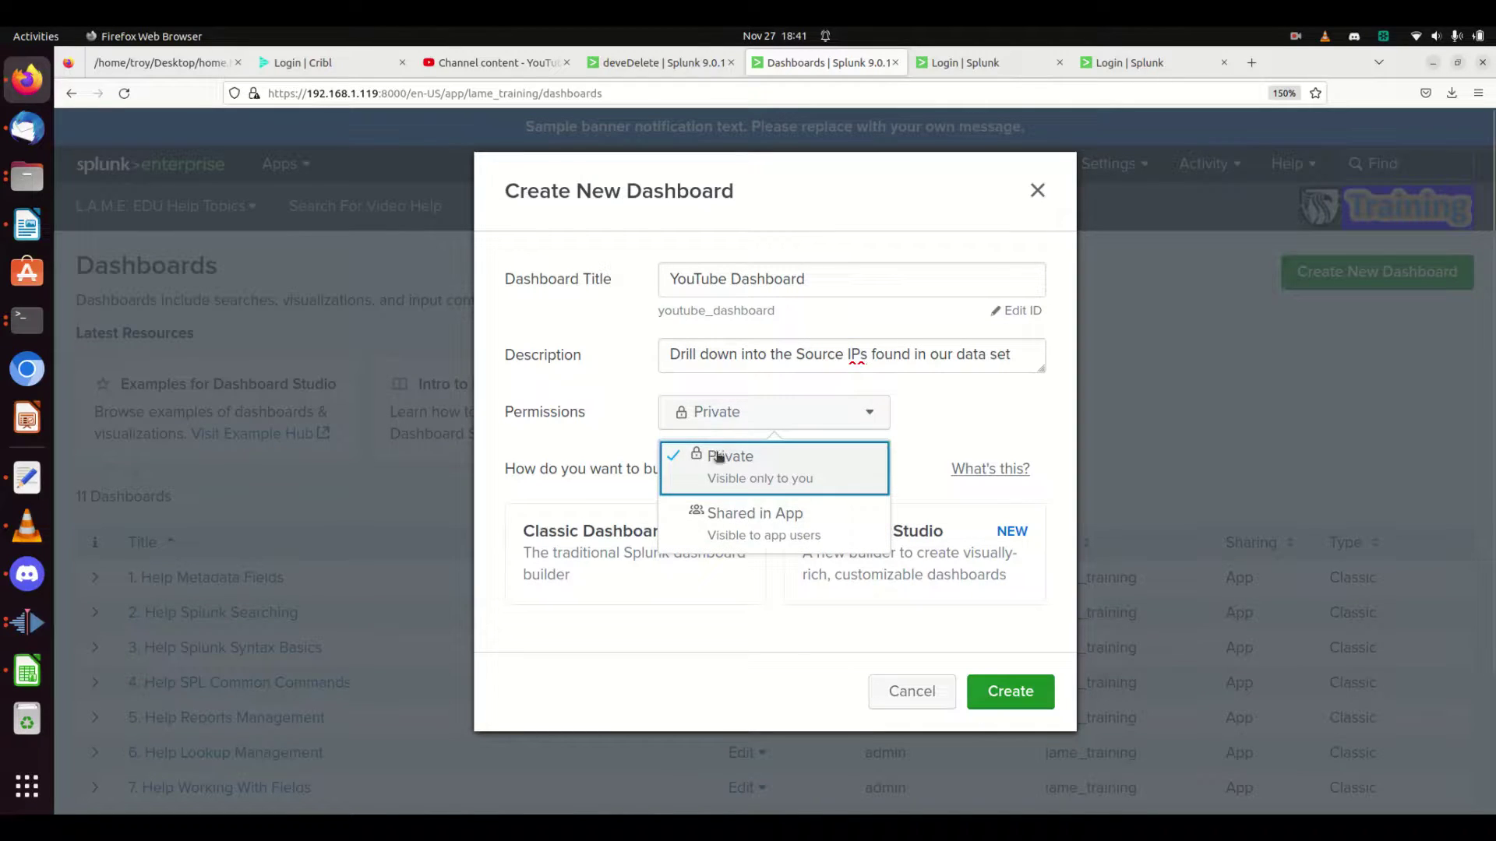
click(744, 514)
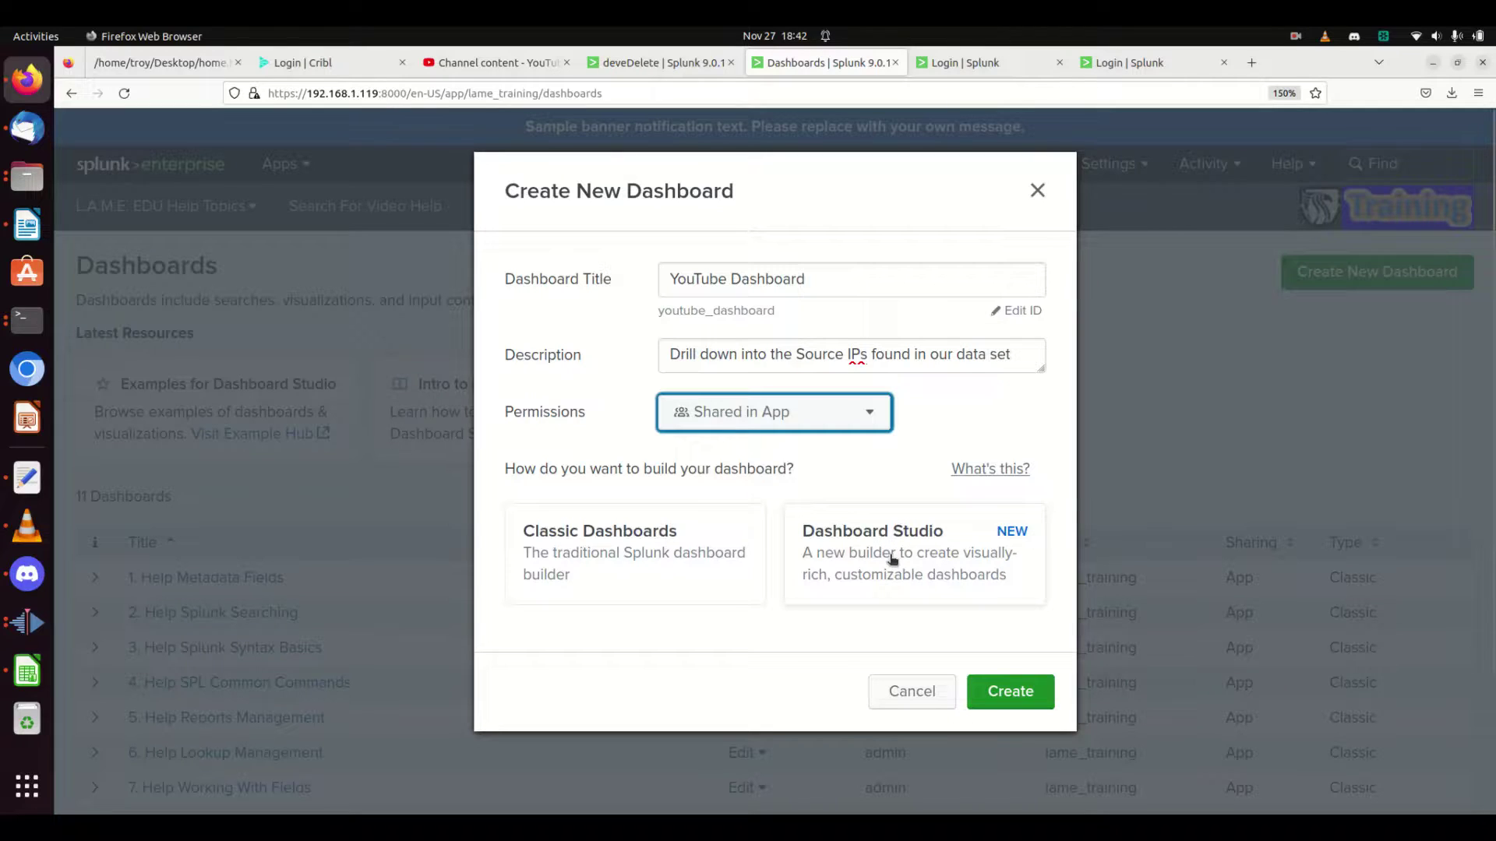
drag(828, 560, 714, 577)
click(665, 554)
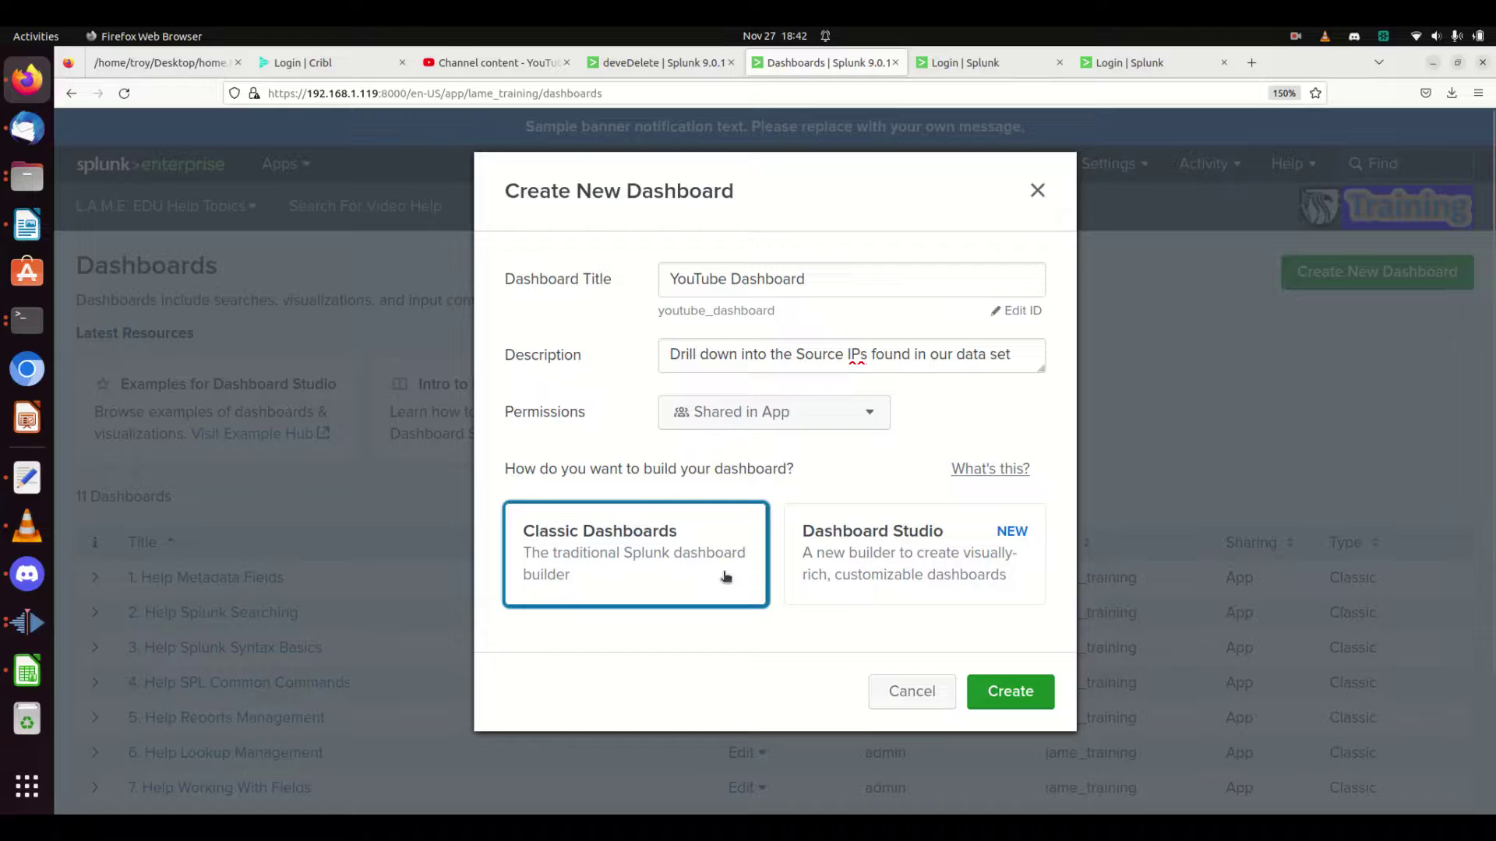
click(1023, 689)
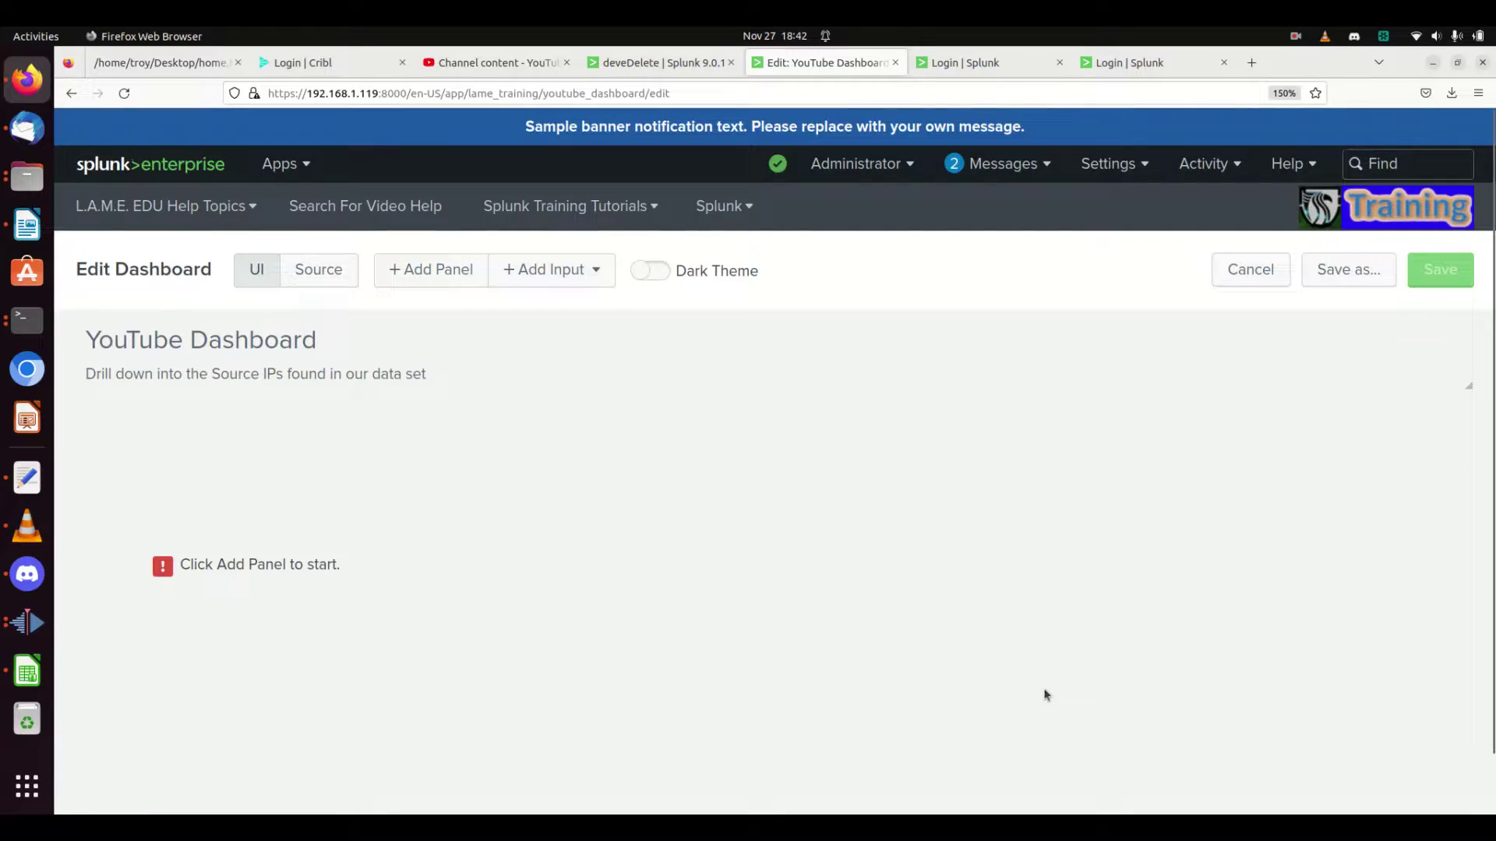
Step: Add a Time input and a Submit button to the dashboard
click(522, 274)
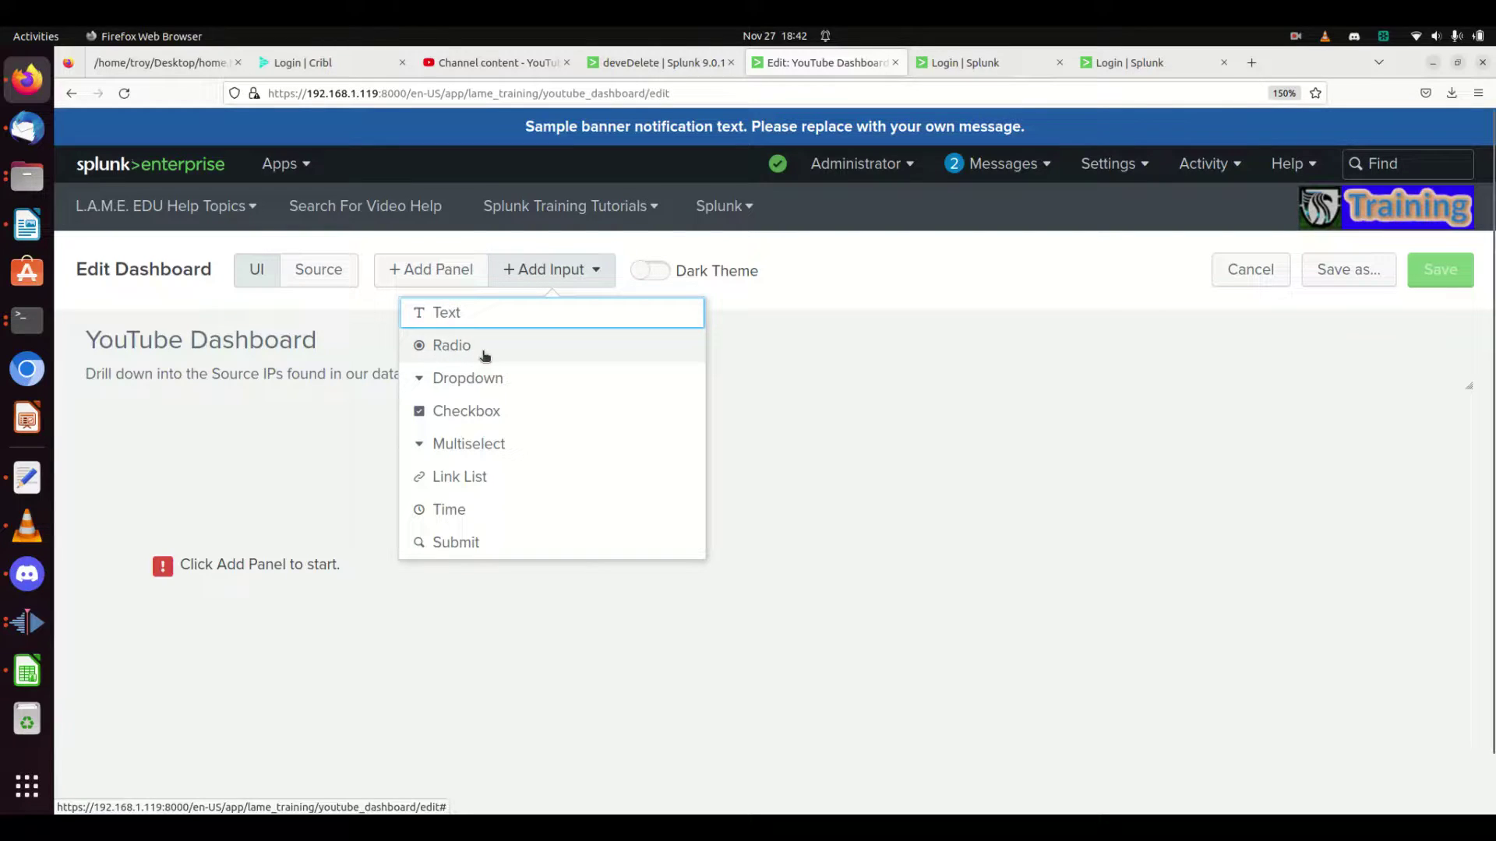
click(452, 513)
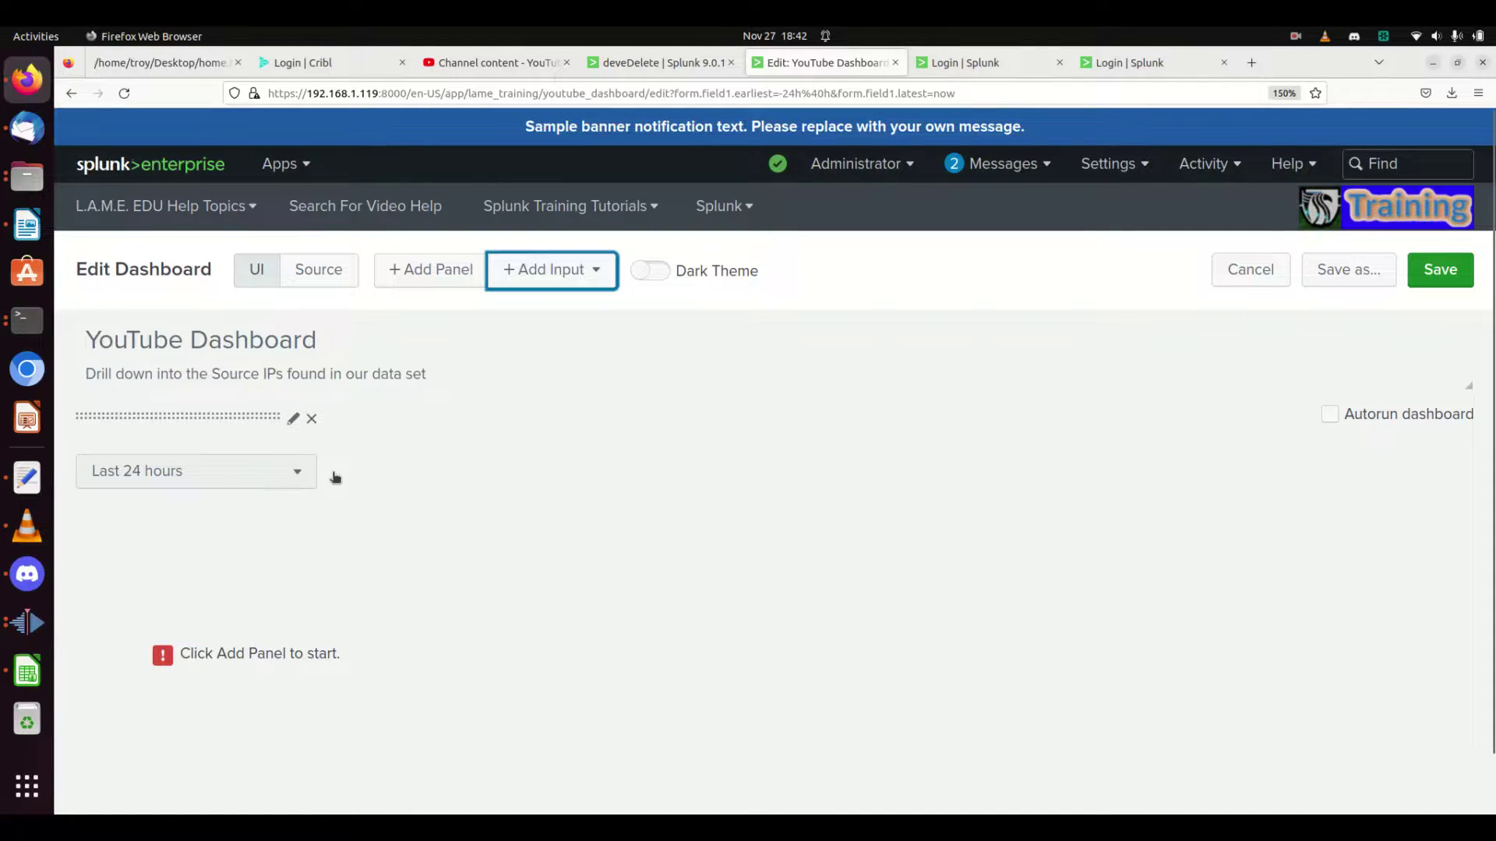
click(597, 273)
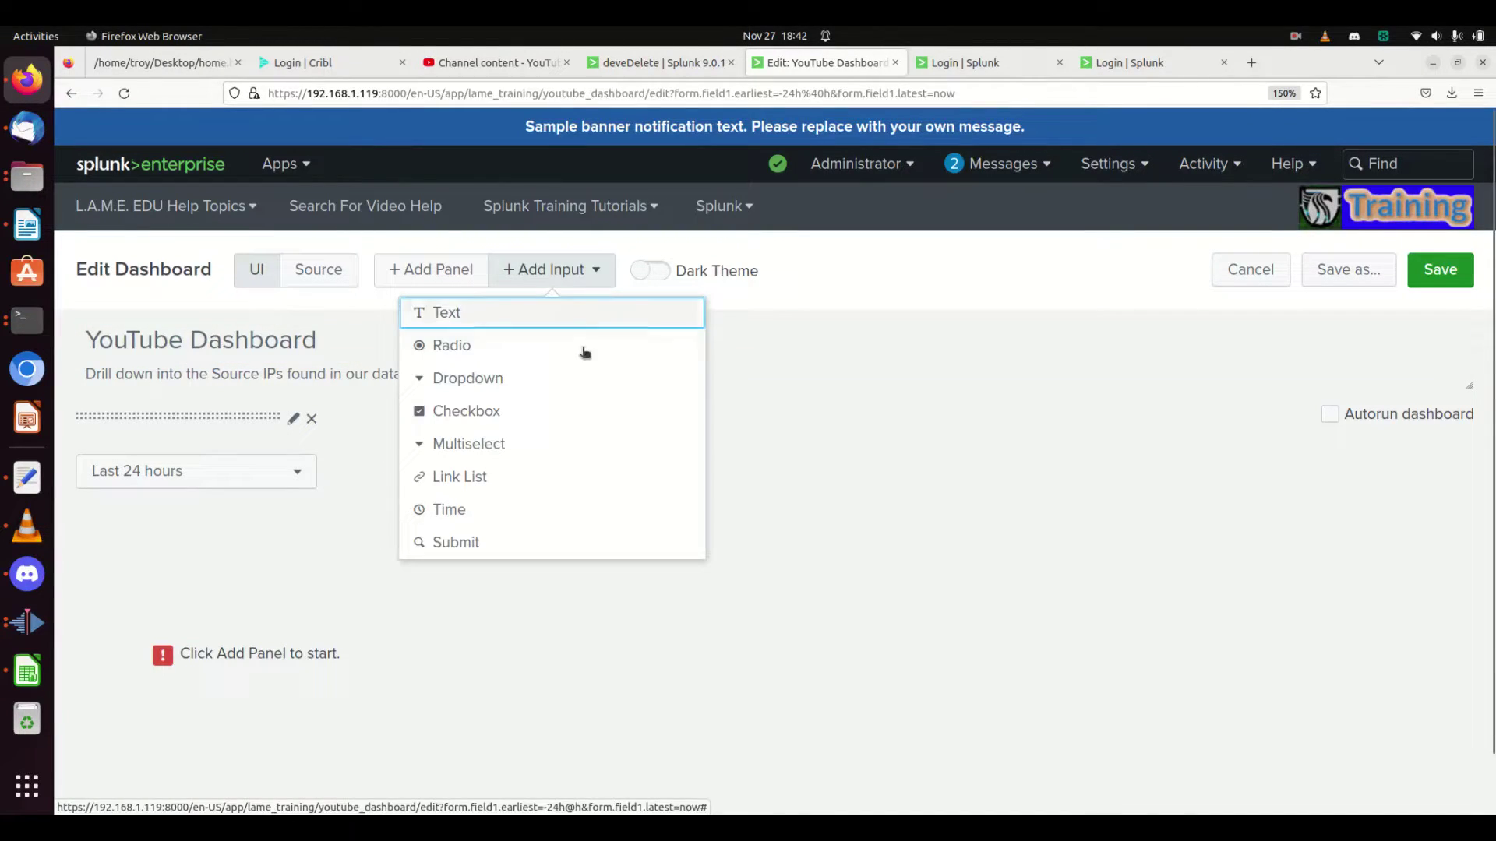
click(466, 543)
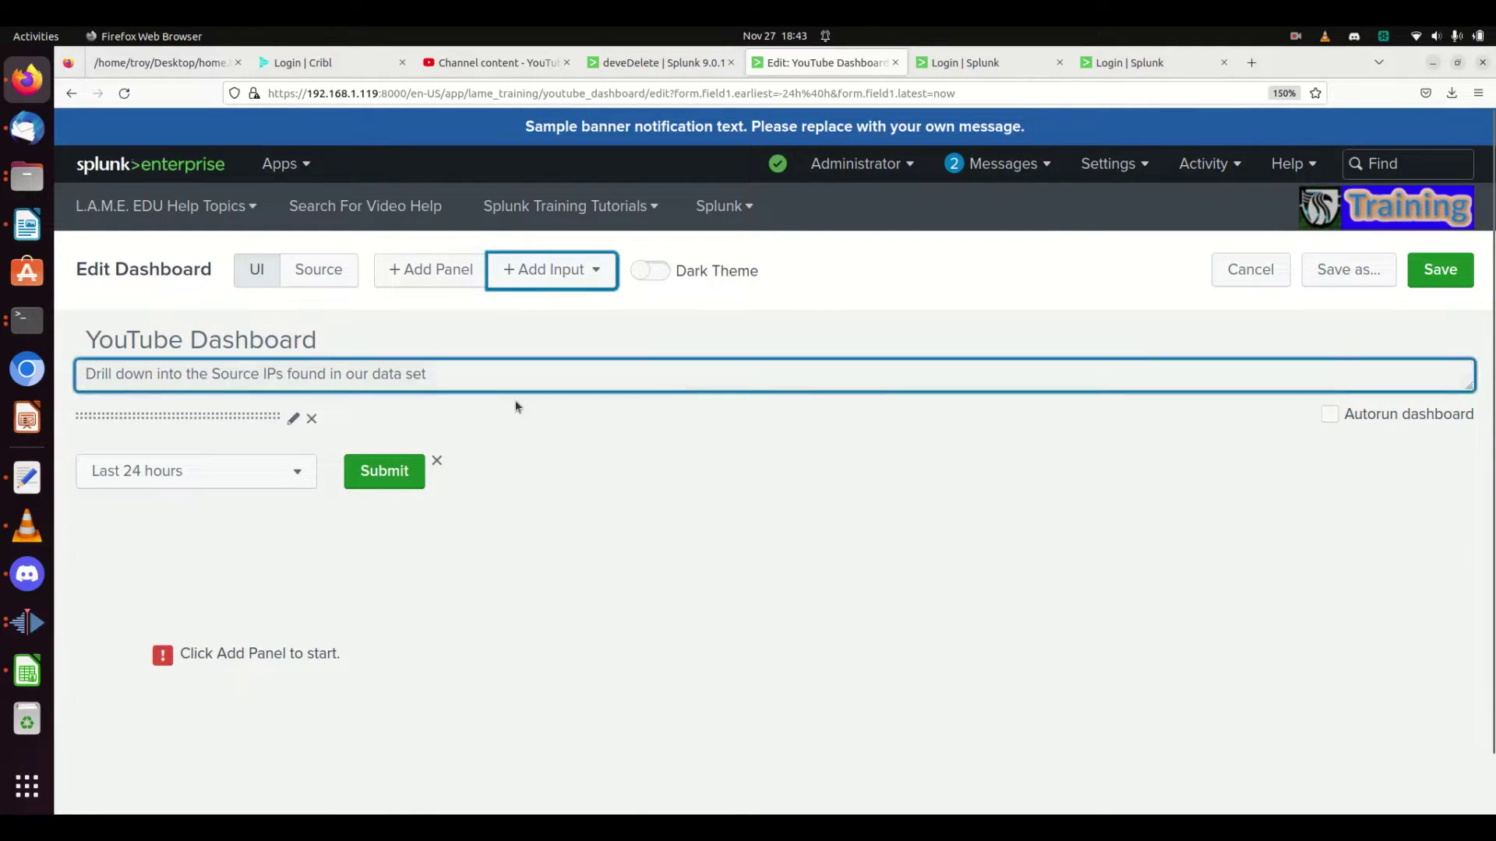
Step: Start a new Statistics Table panel titled "Conn Logs" that uses the Shared Time Picker (field1) as its time range
click(448, 270)
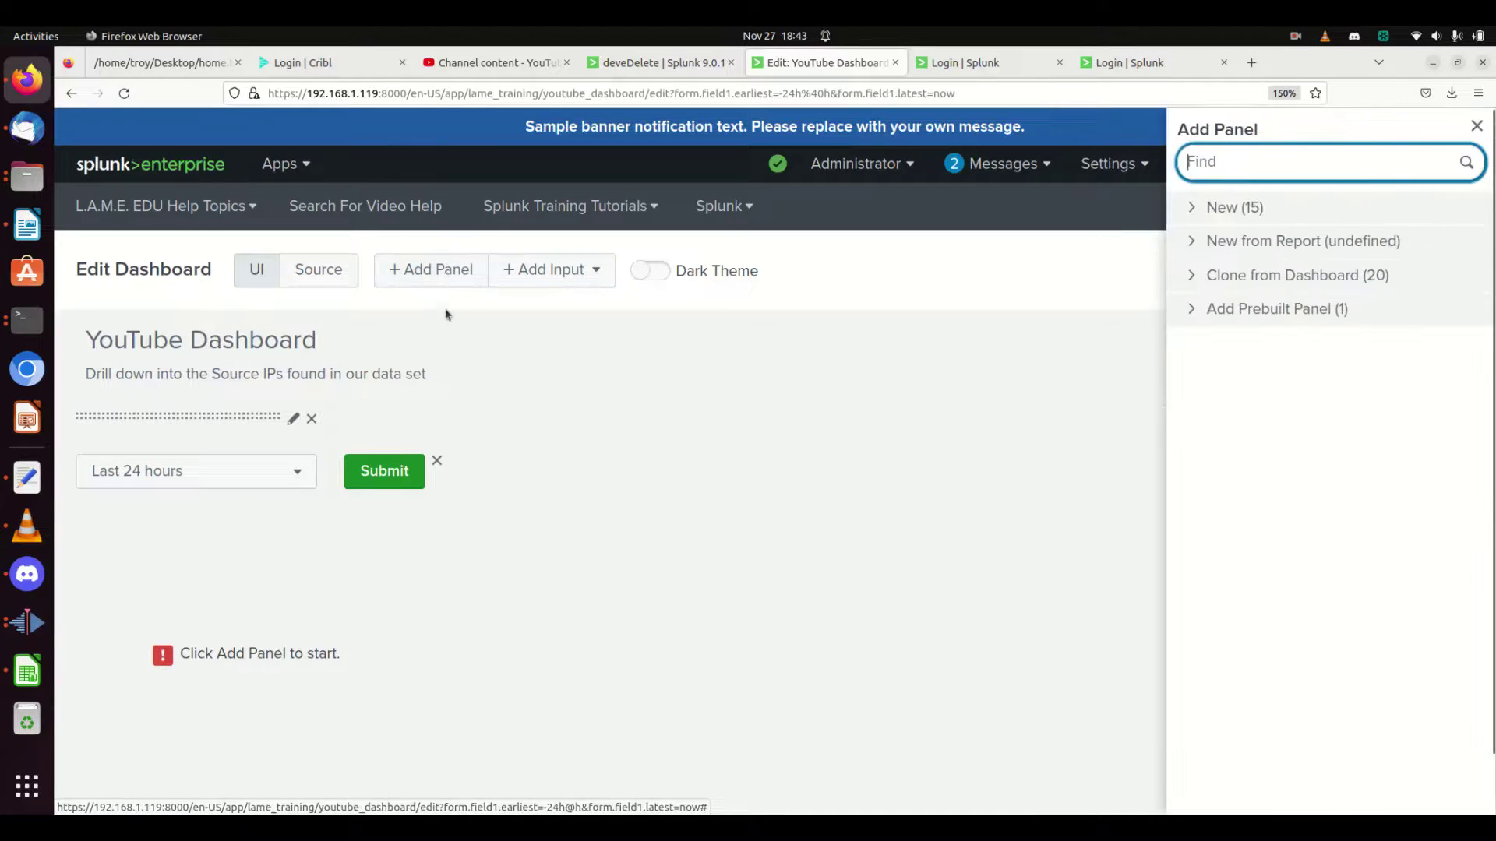
click(1219, 220)
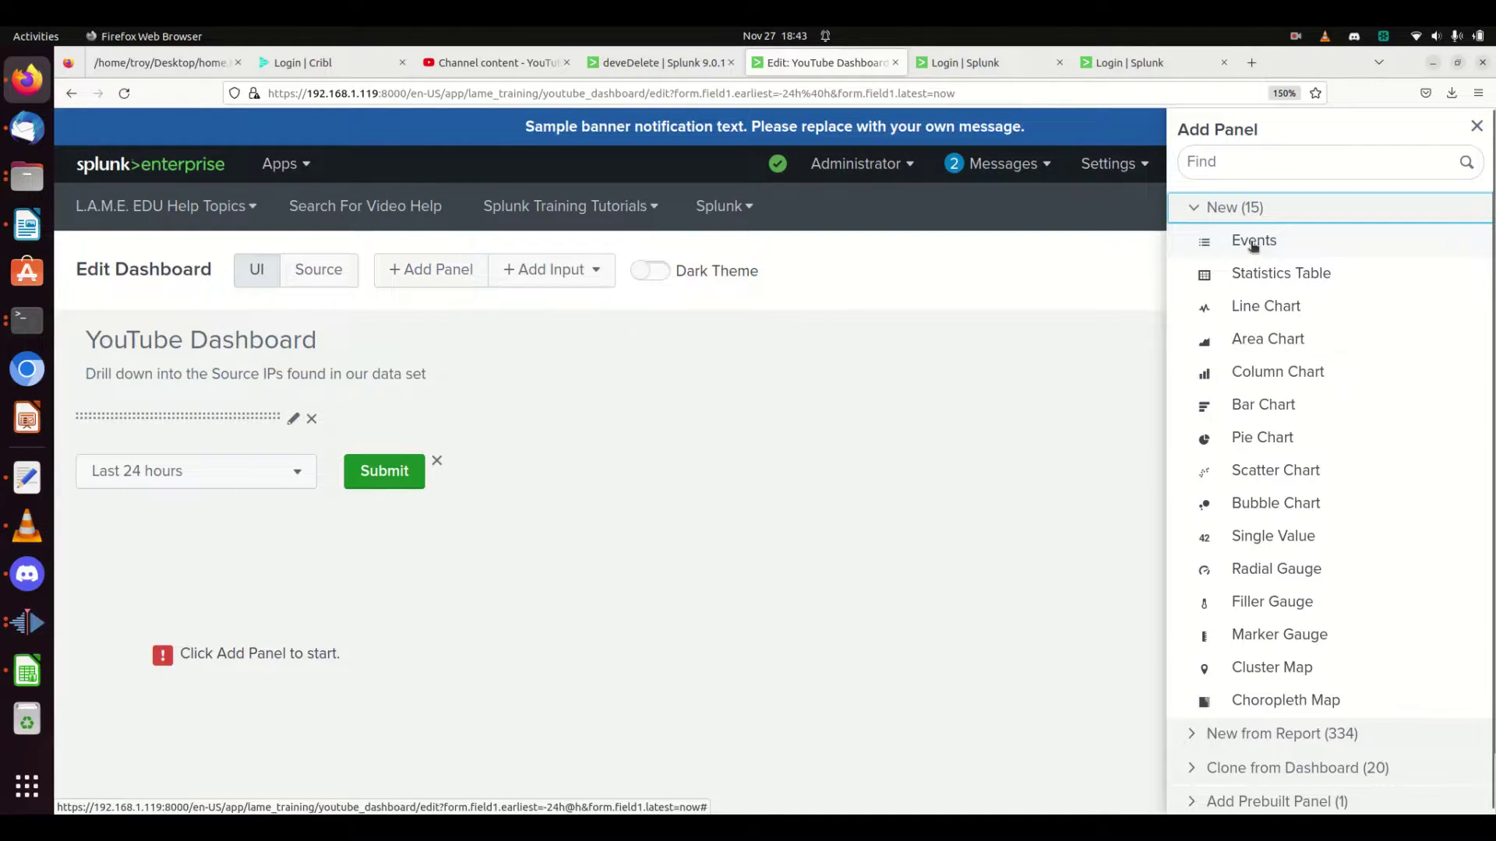
click(1241, 285)
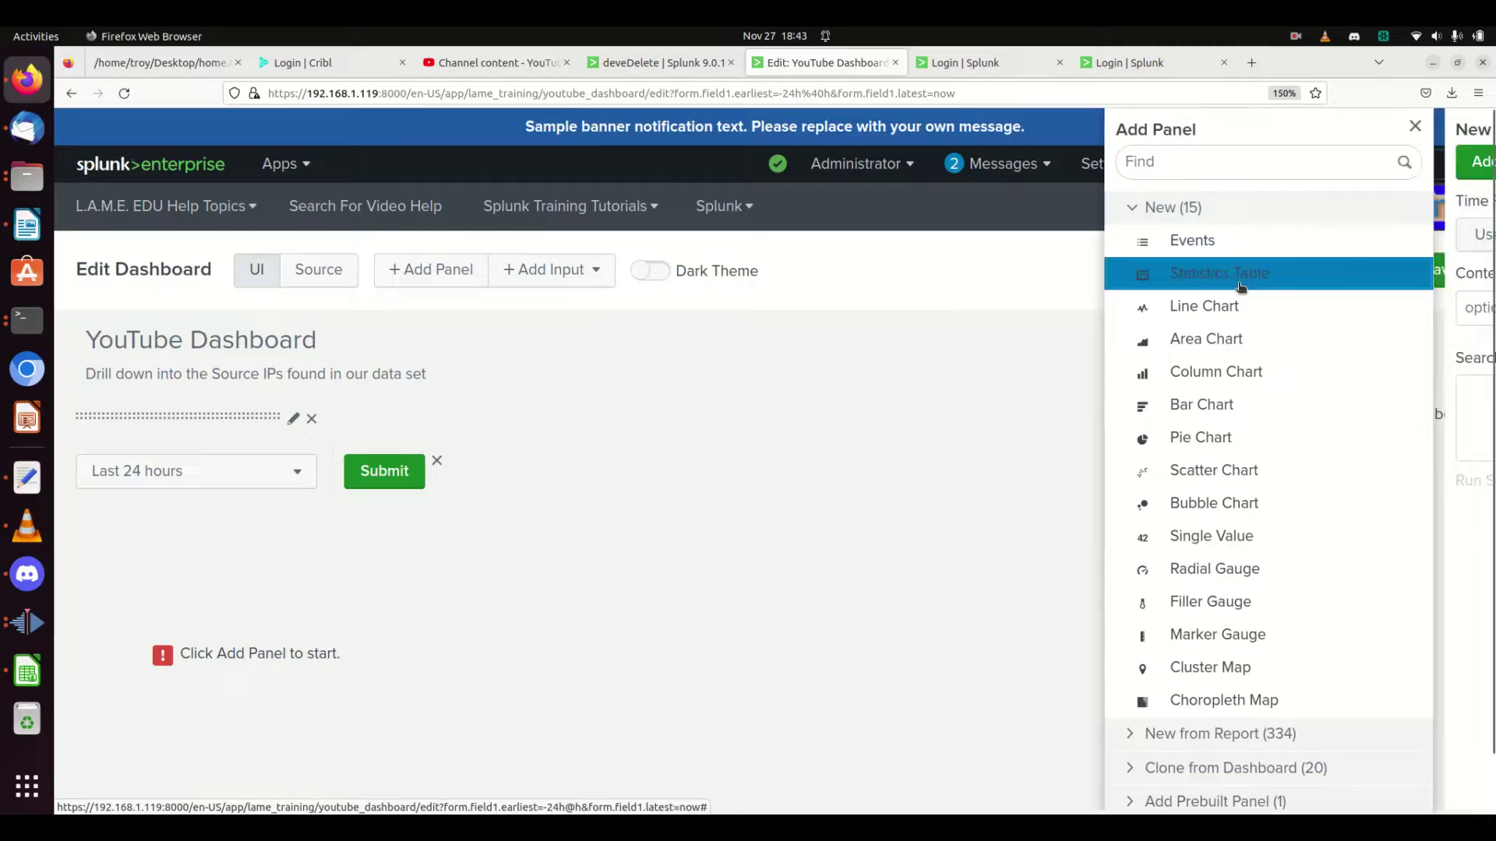
click(1092, 231)
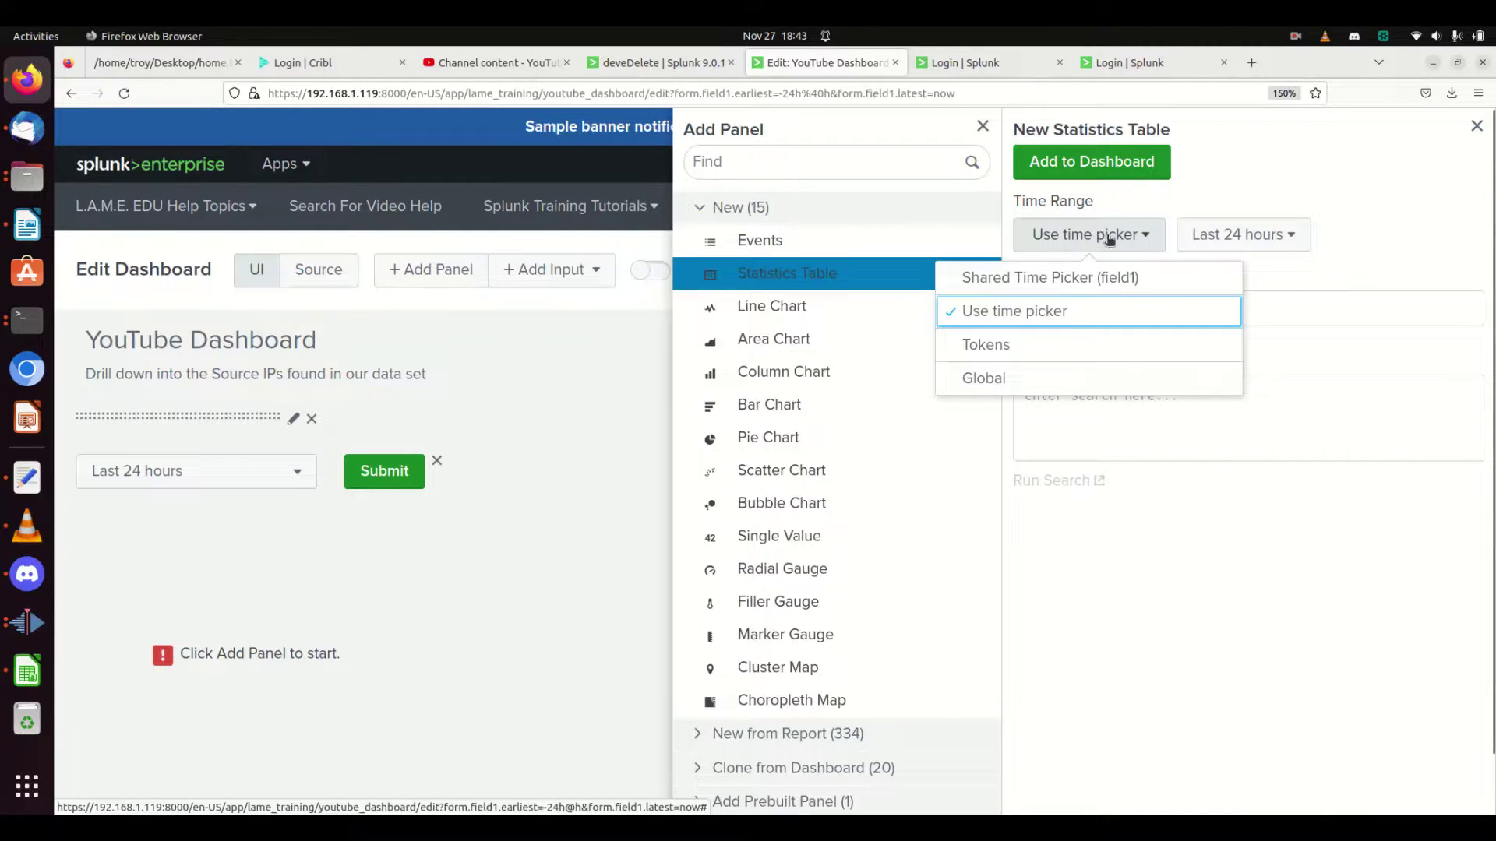
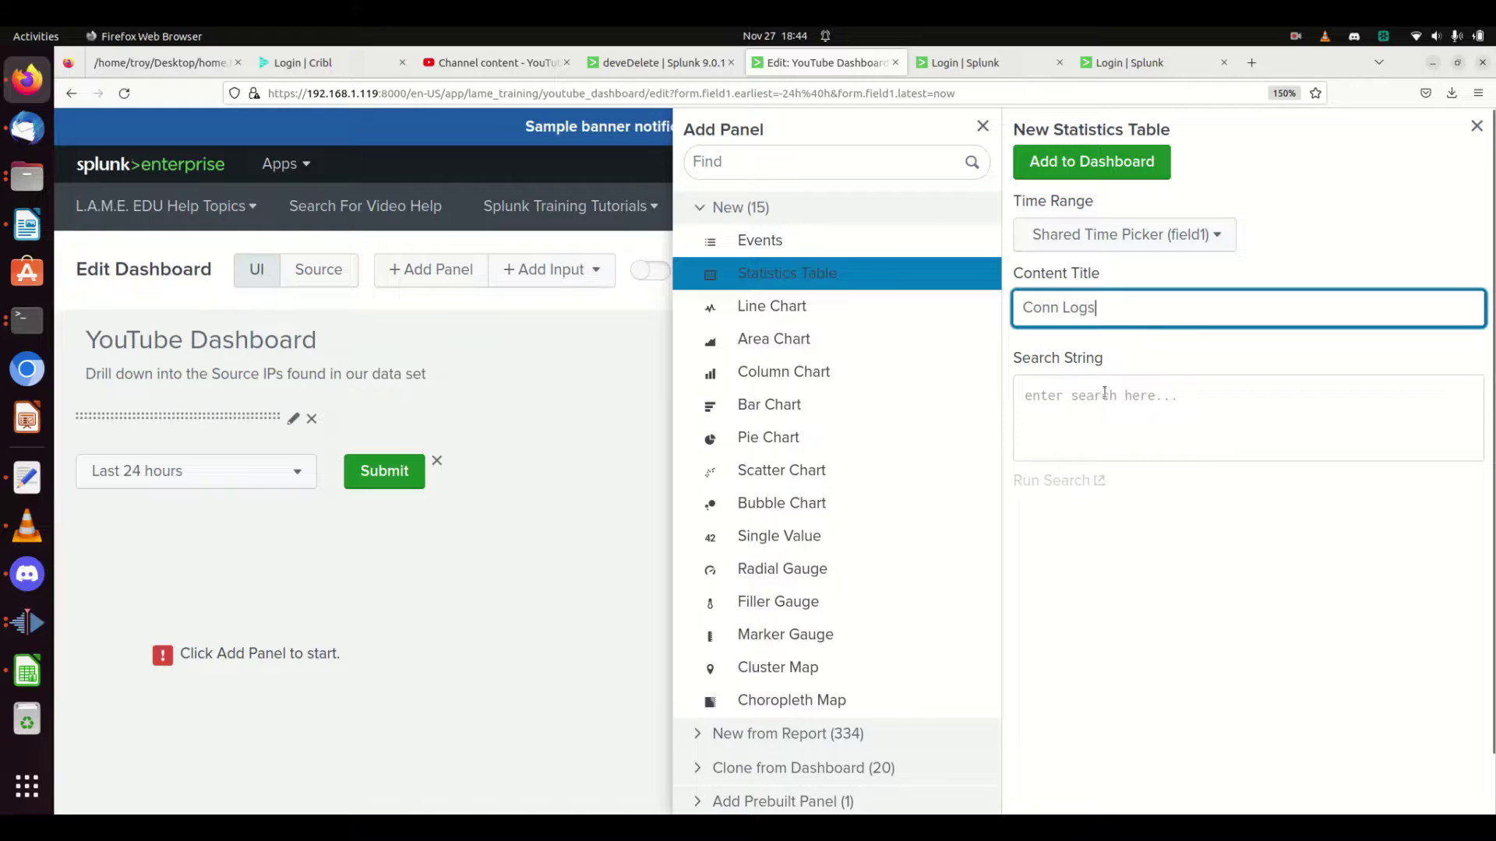
Step: Enter index=lame_training sourcetype=lame_conn as the first line of the panel's search string
click(1104, 398)
text(index=)
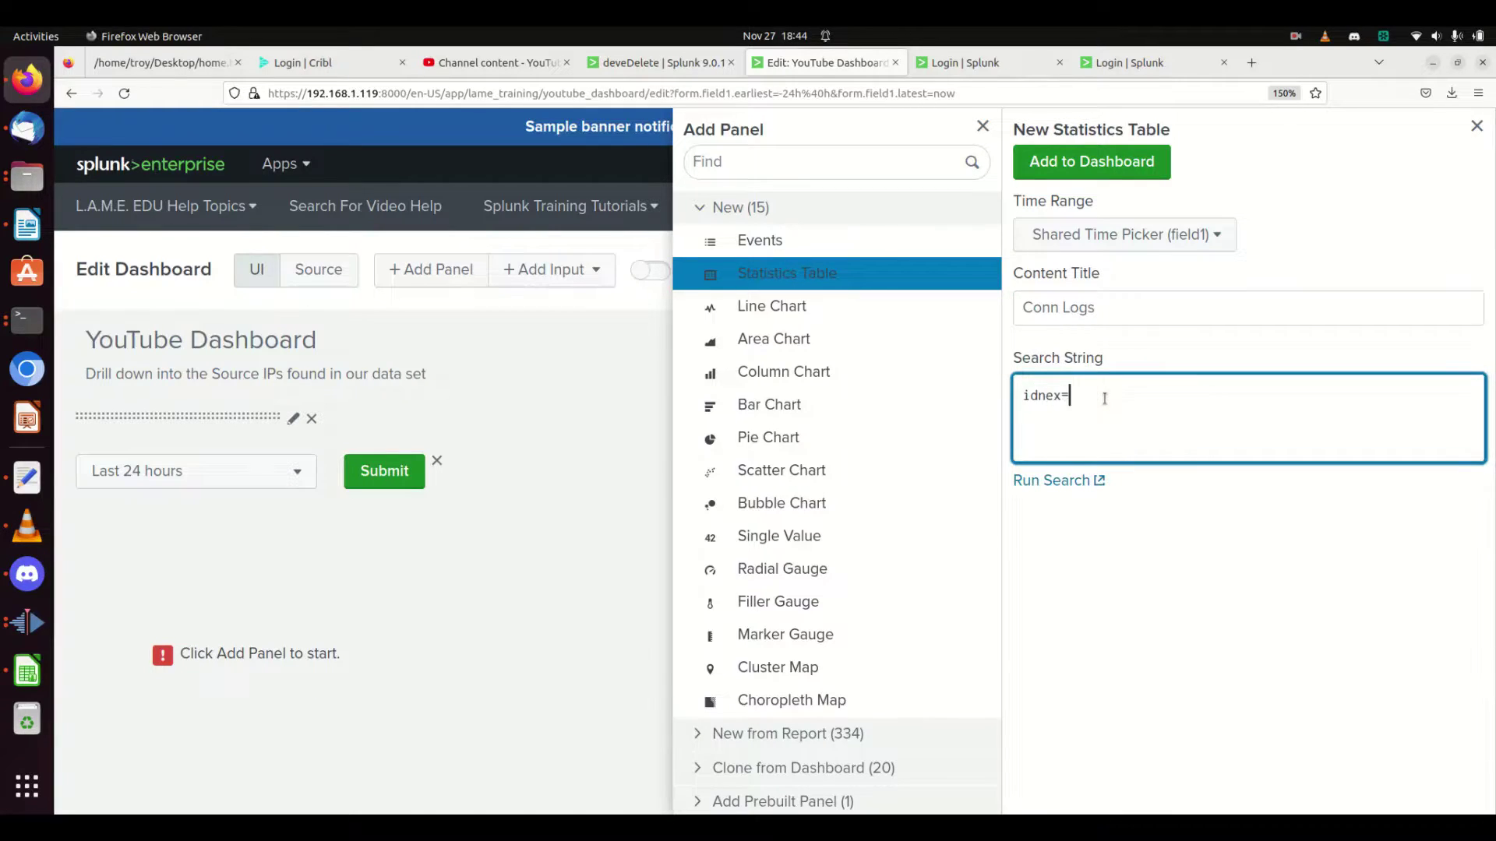
key(BackSpace)
key(BackSpace)
key(BackSpace)
key(BackSpace)
key(BackSpace)
text(ndex=)
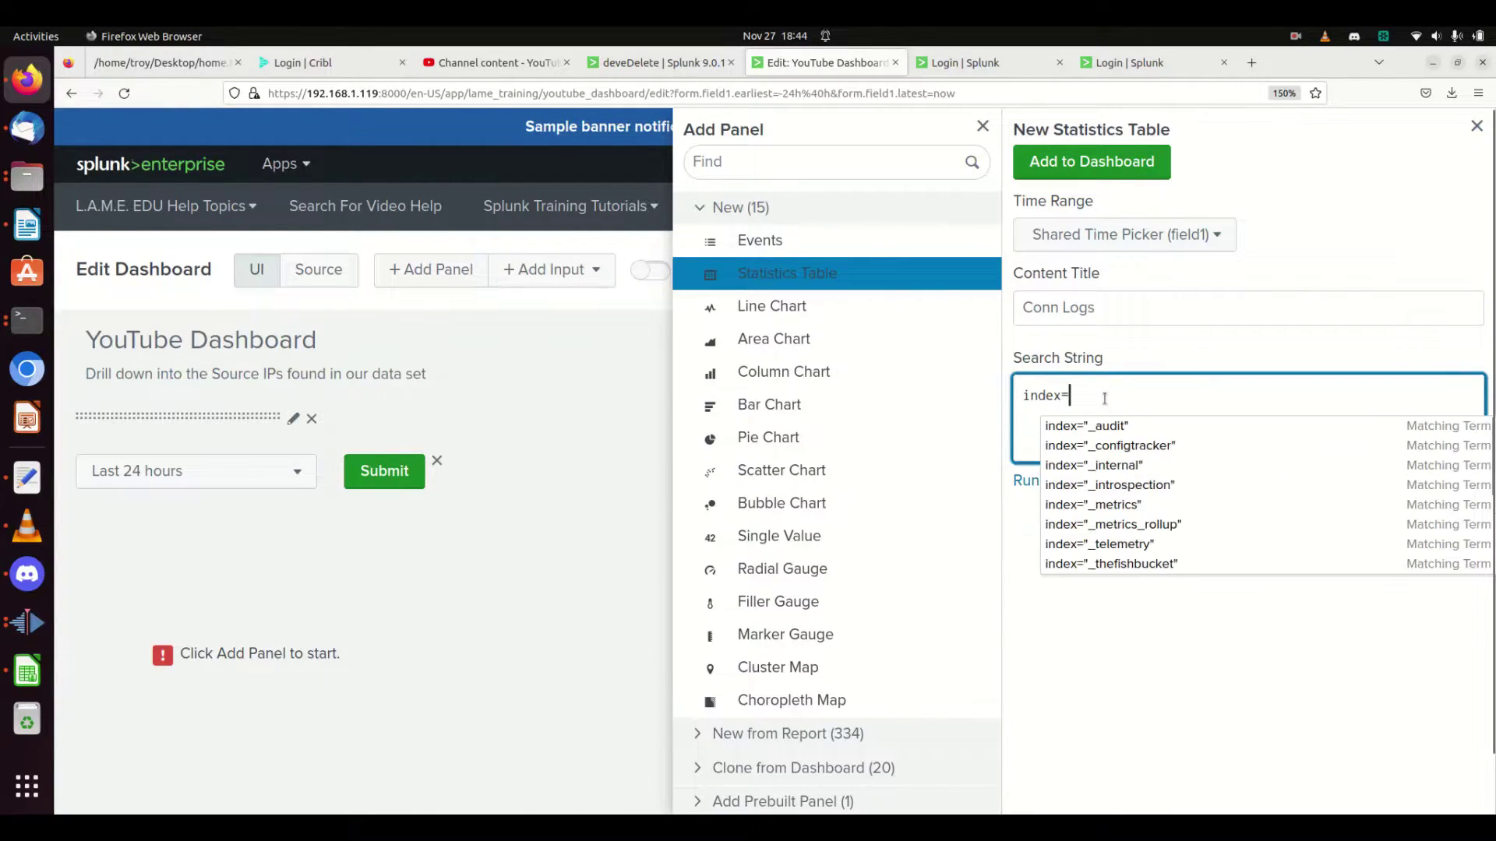
text(lame_training sourc)
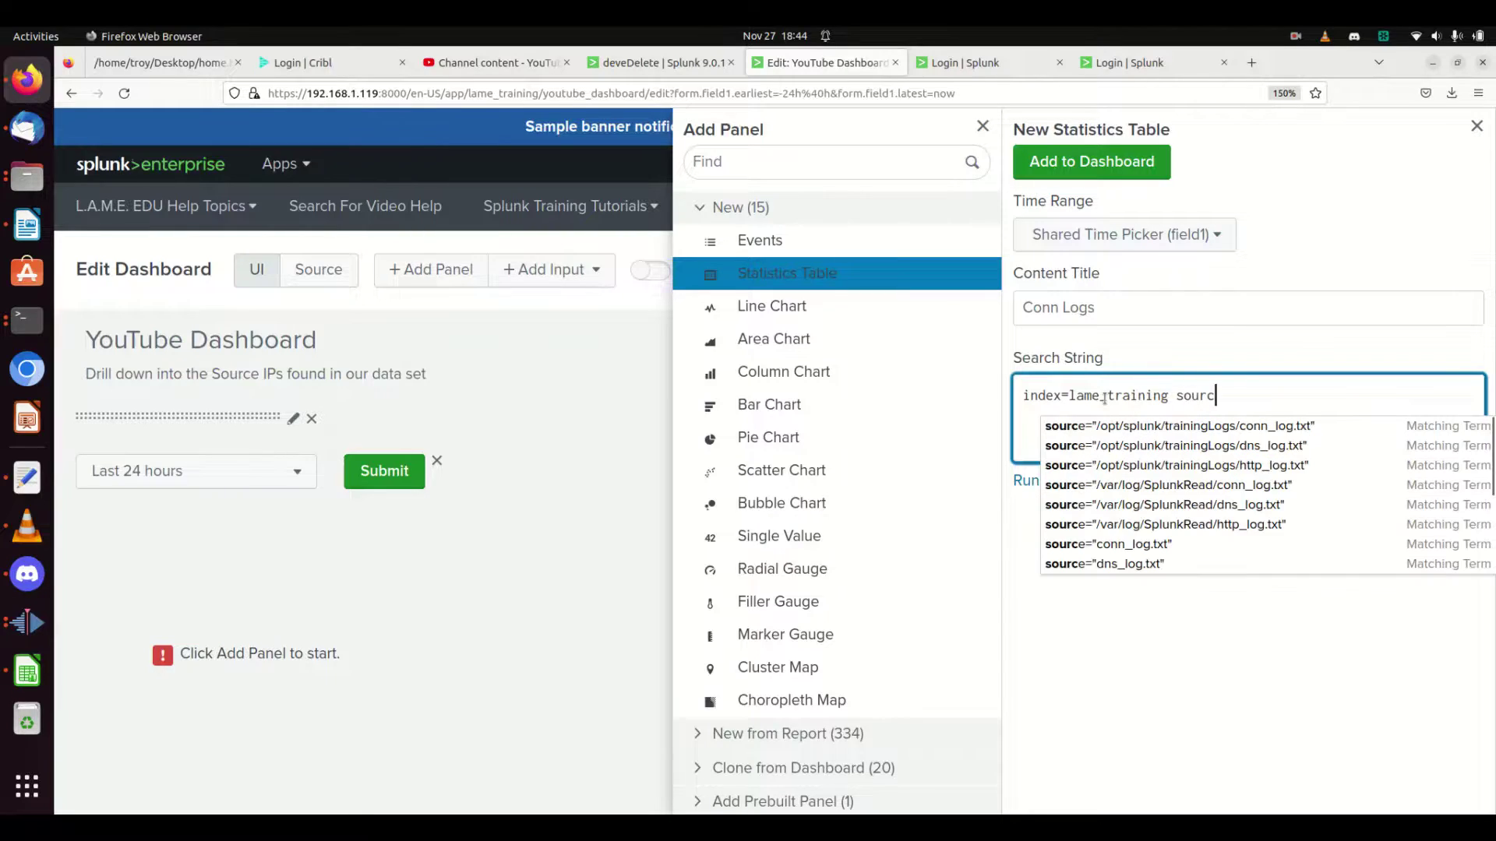
text(etype=lame_conn)
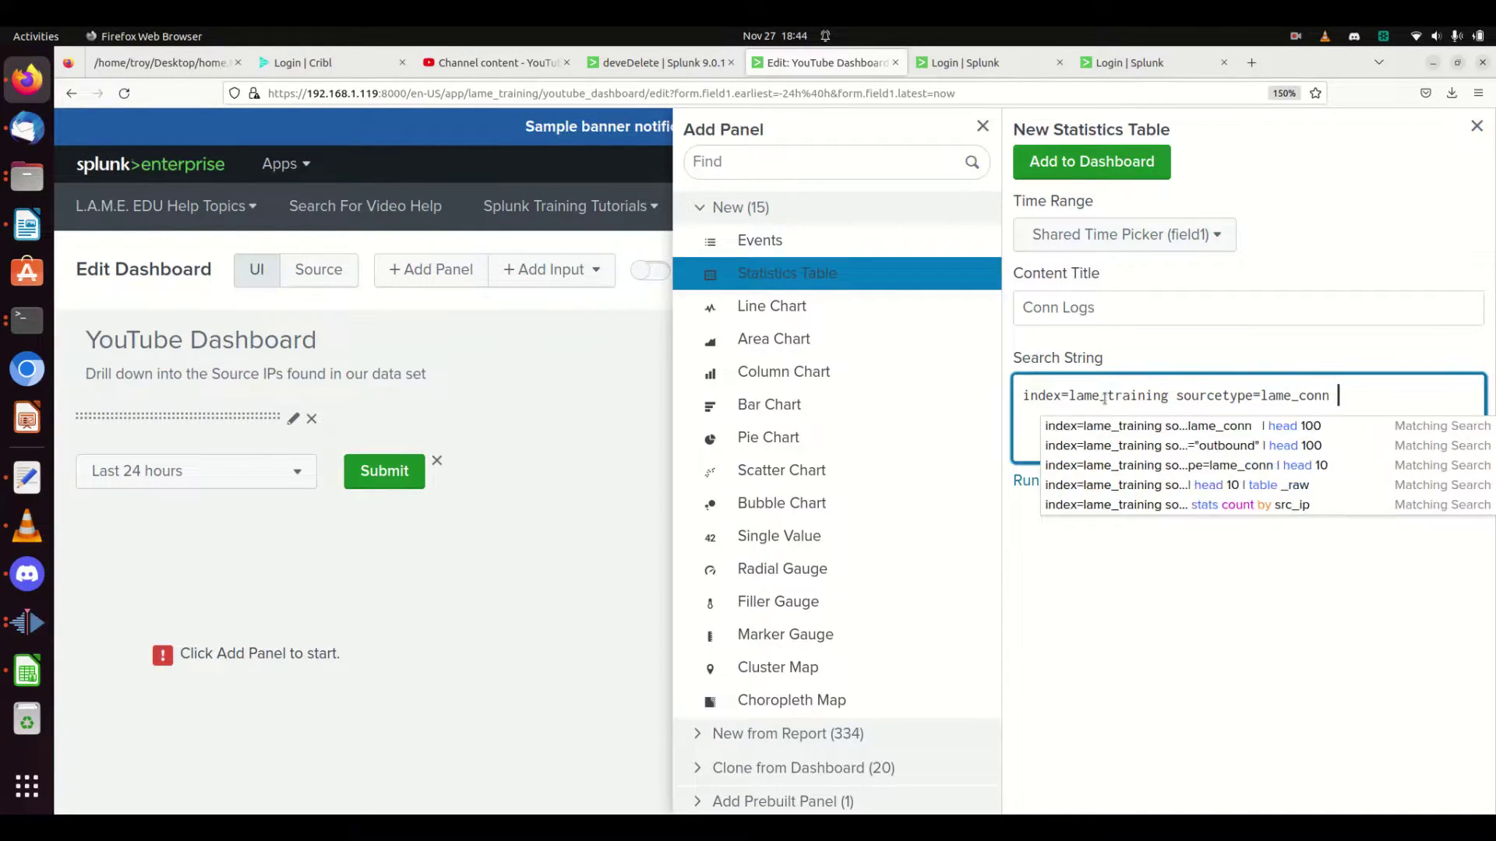
Step: Add the second search line "| table src_ip, dest_ip, direction, bytes_in, bytes_out"
key(Return)
text(|)
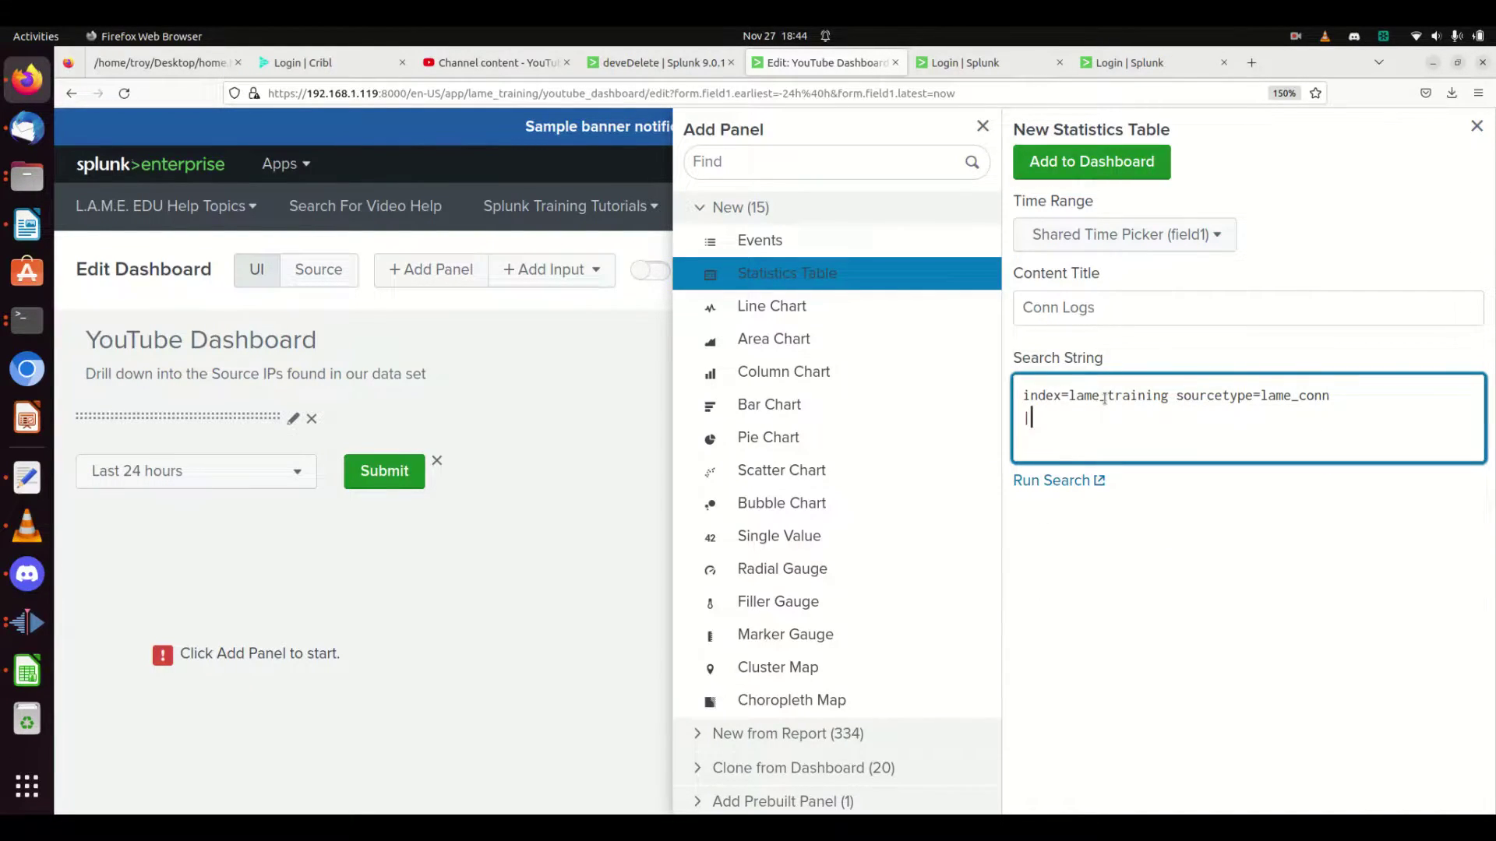
text( table src_ip, d)
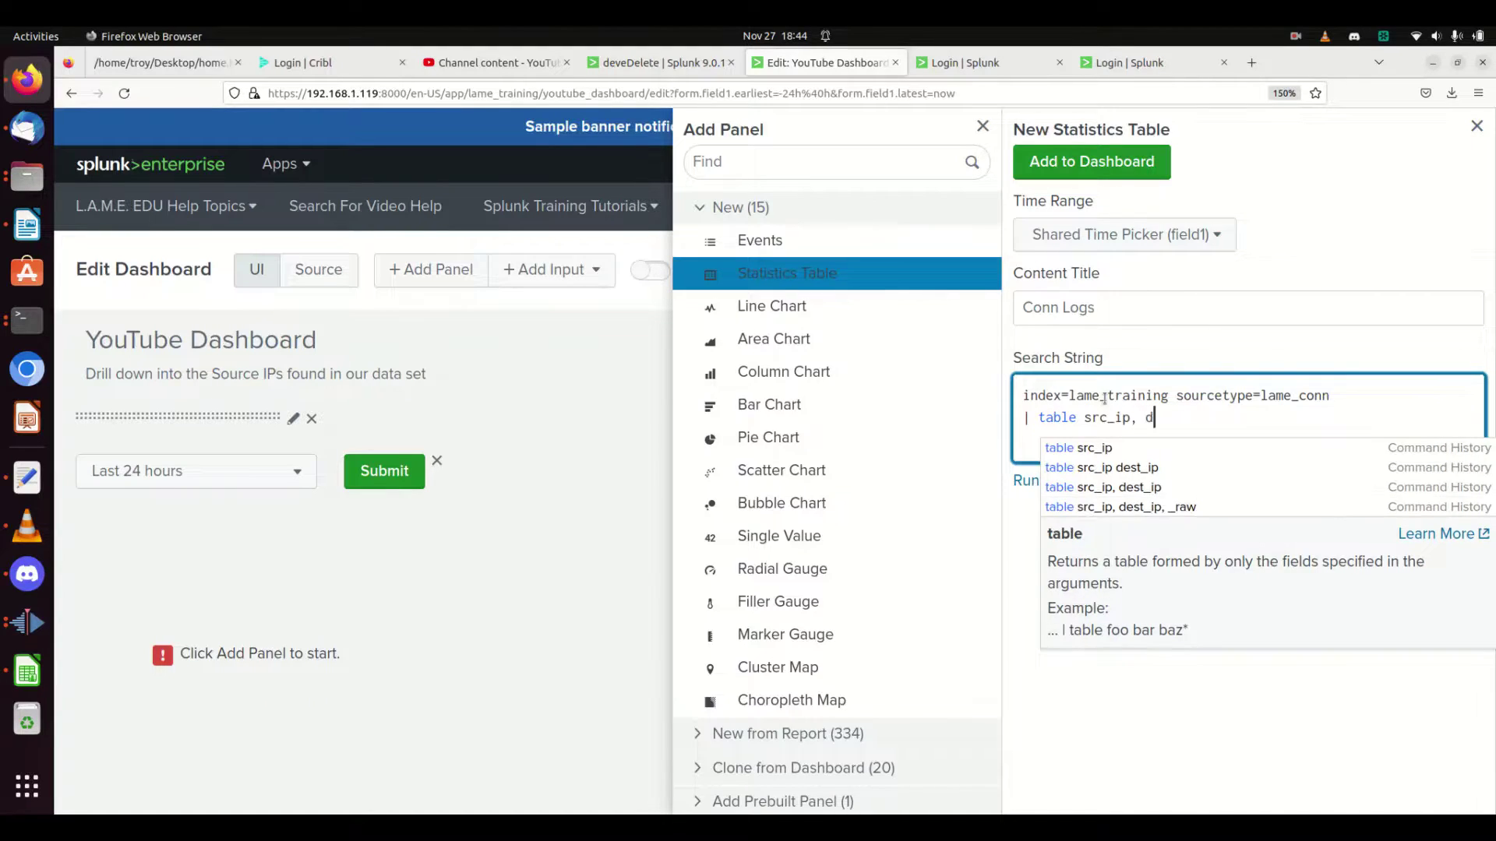
text(est_i)
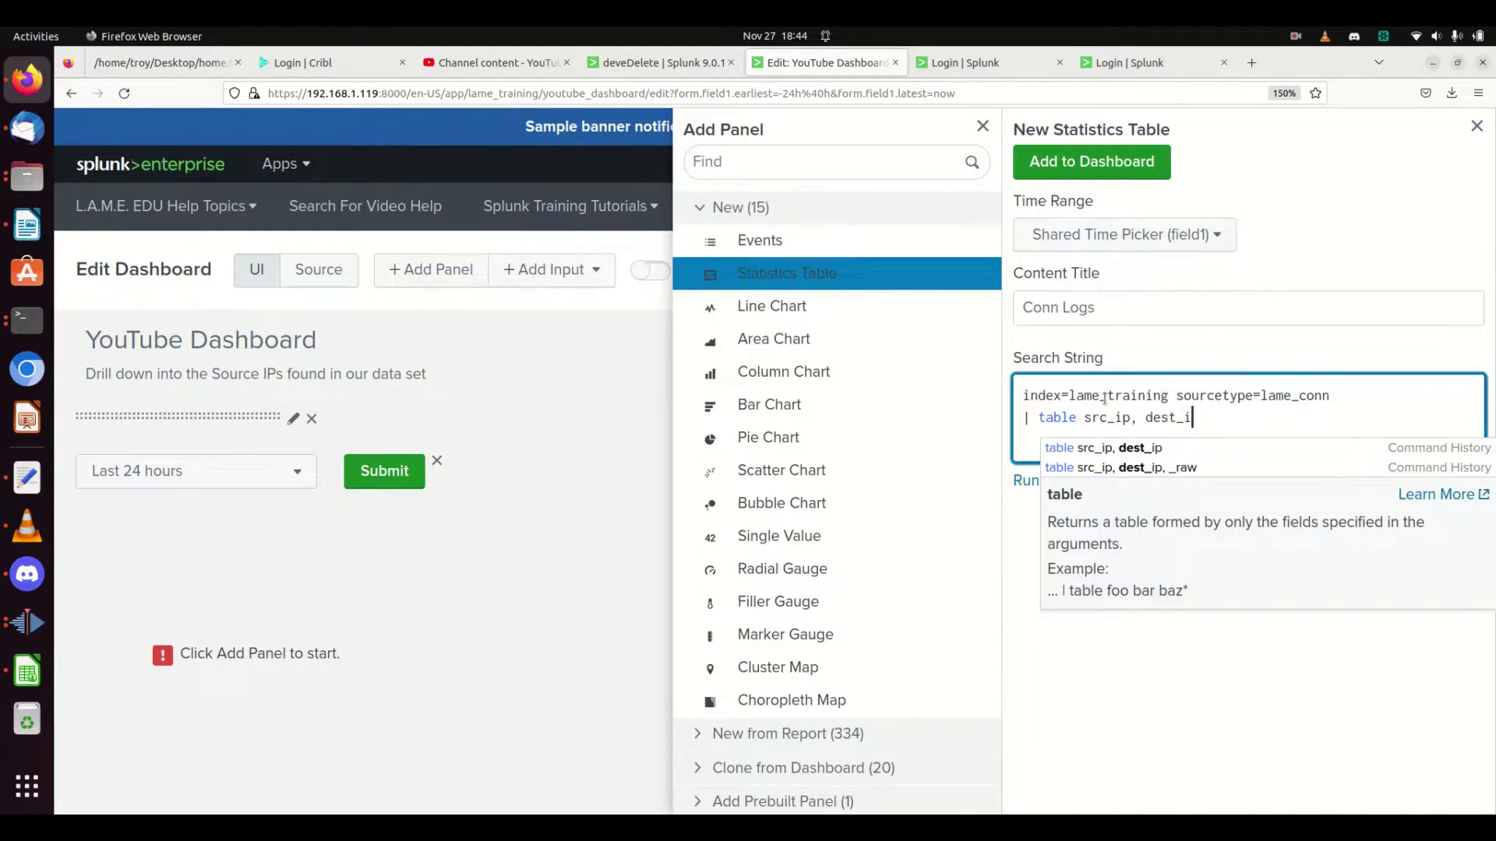
text(p, direc)
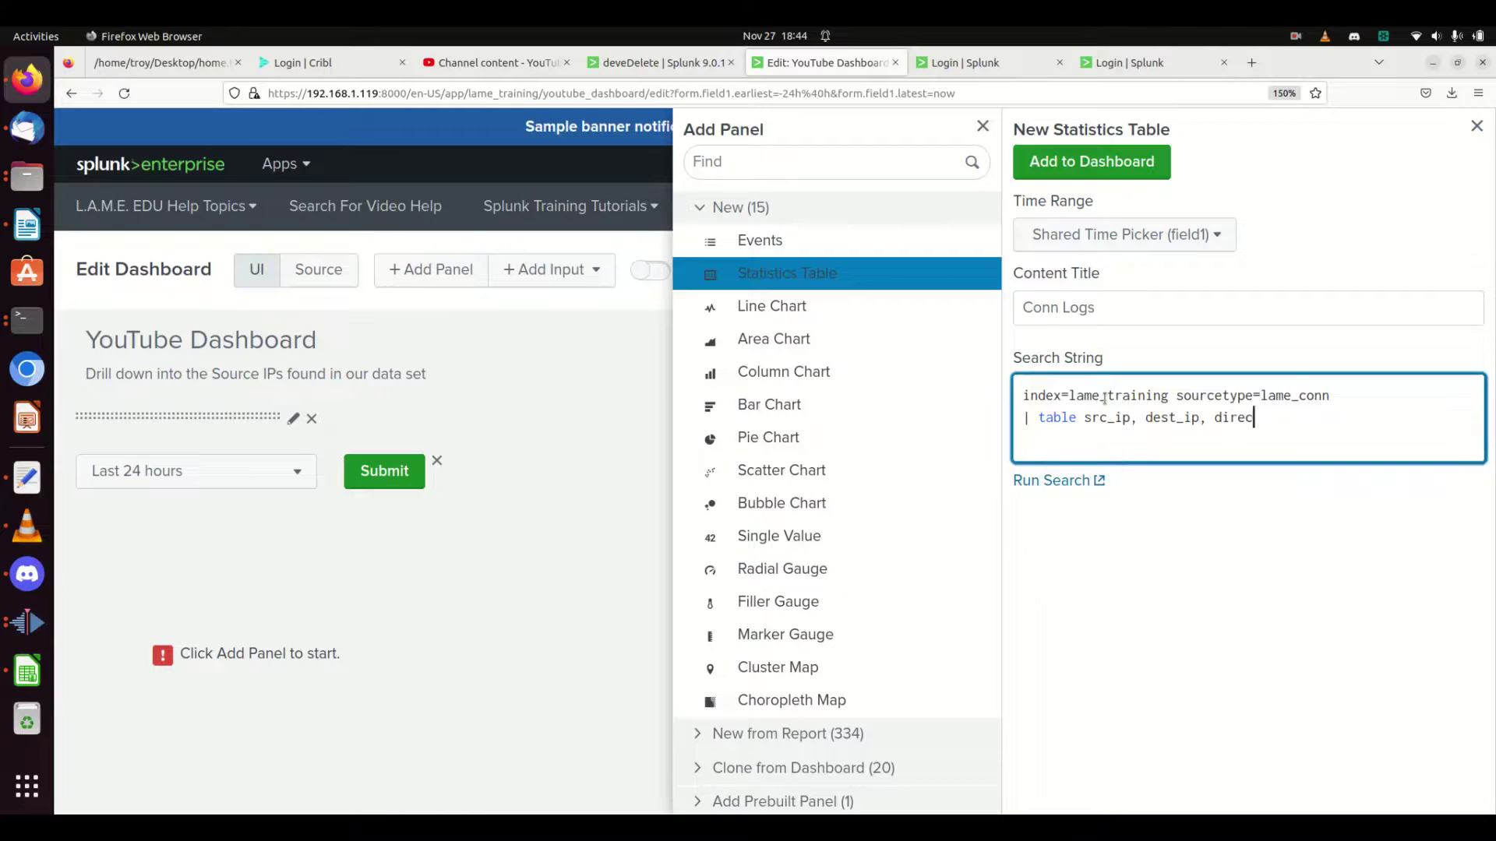
text(tion, bytes_in, bytes_out)
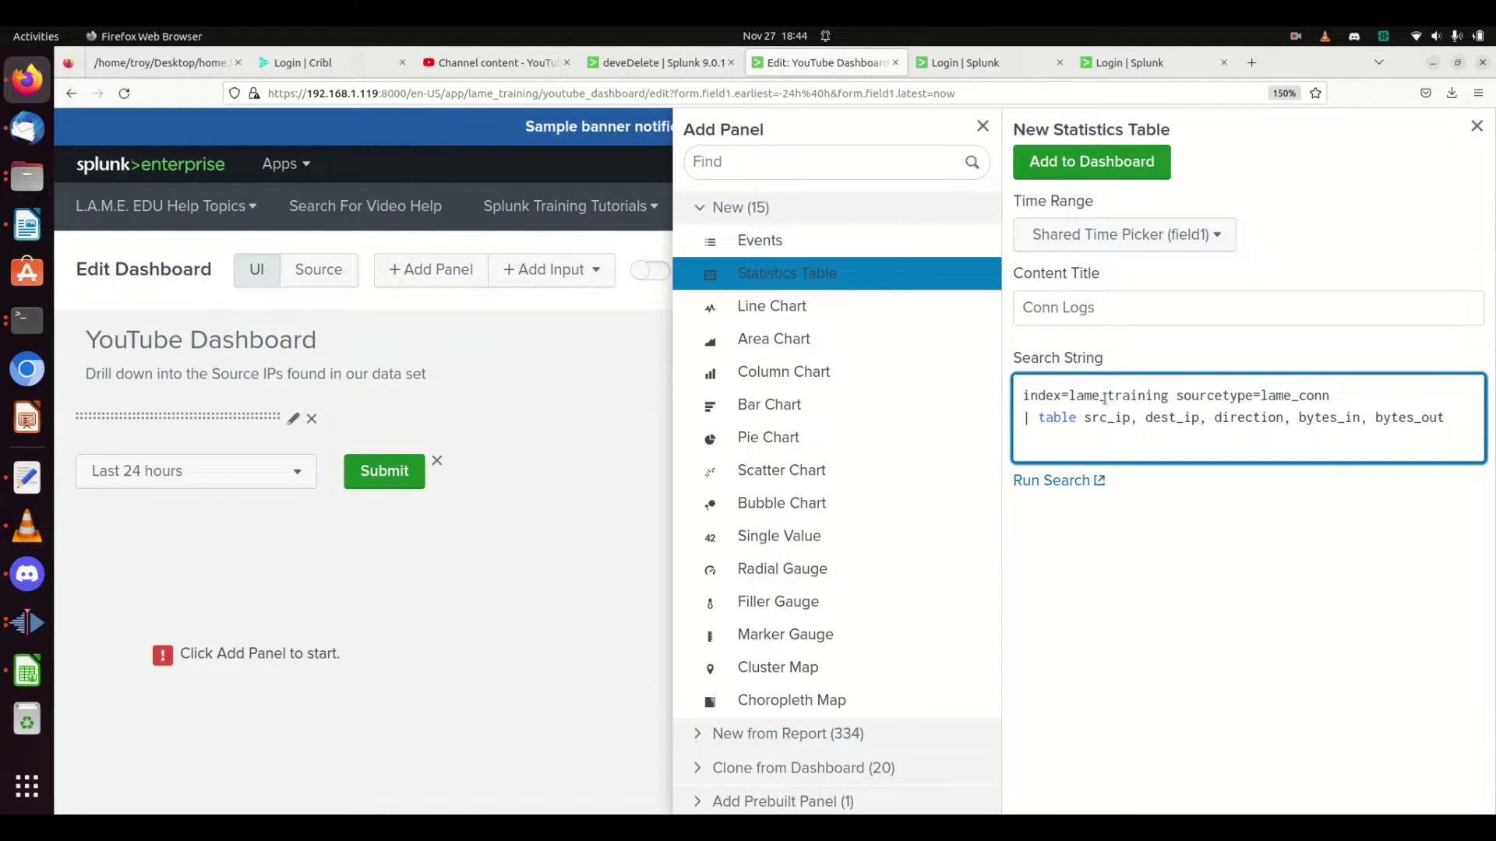
Step: Insert _time as the first field of the table command and add the Conn Logs panel to the dashboard
click(1076, 419)
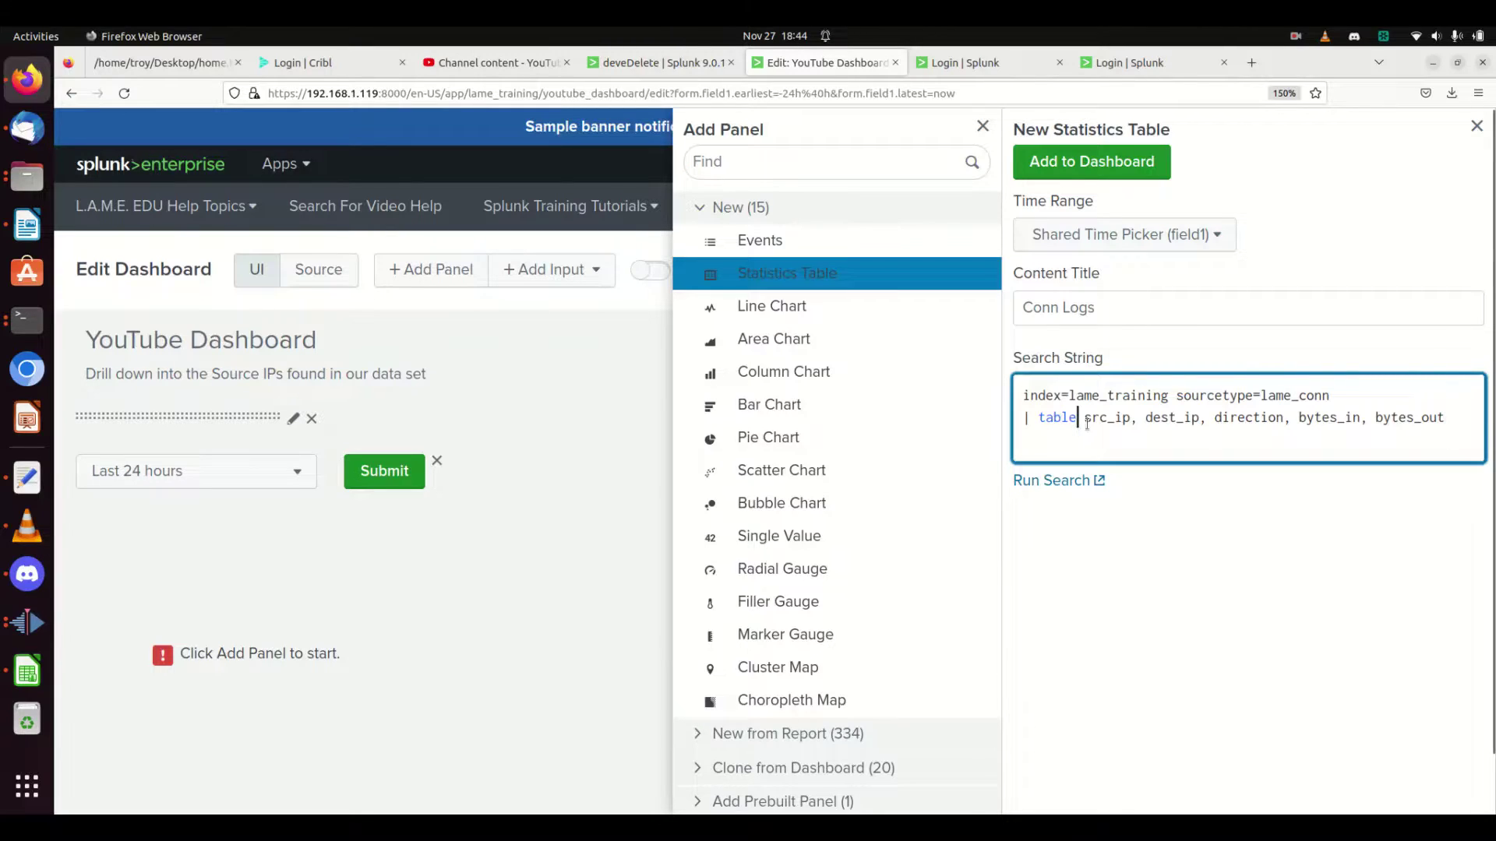
text(_time,)
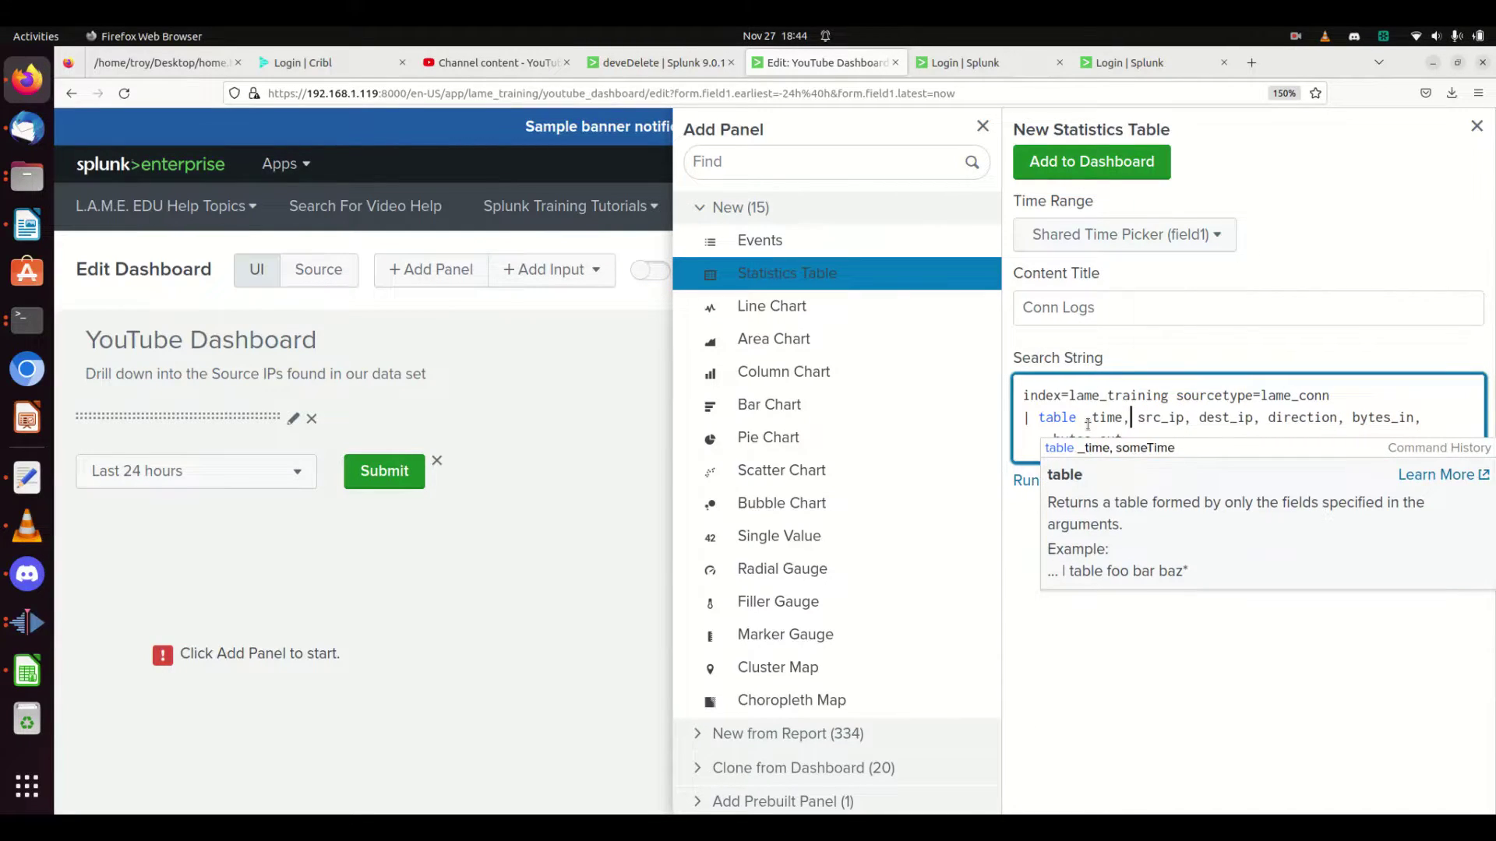
click(1207, 362)
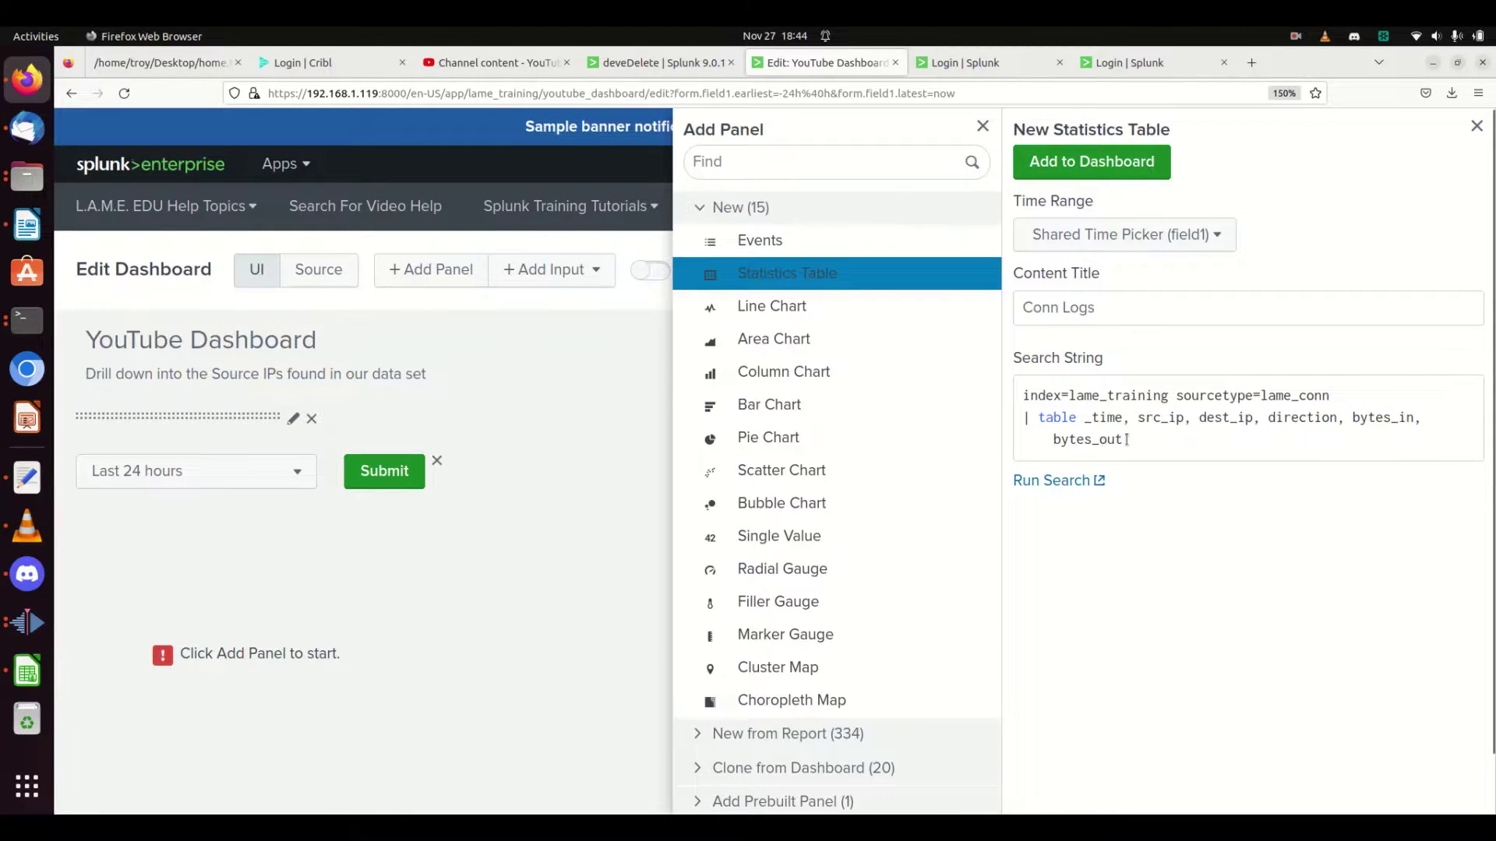
click(1091, 161)
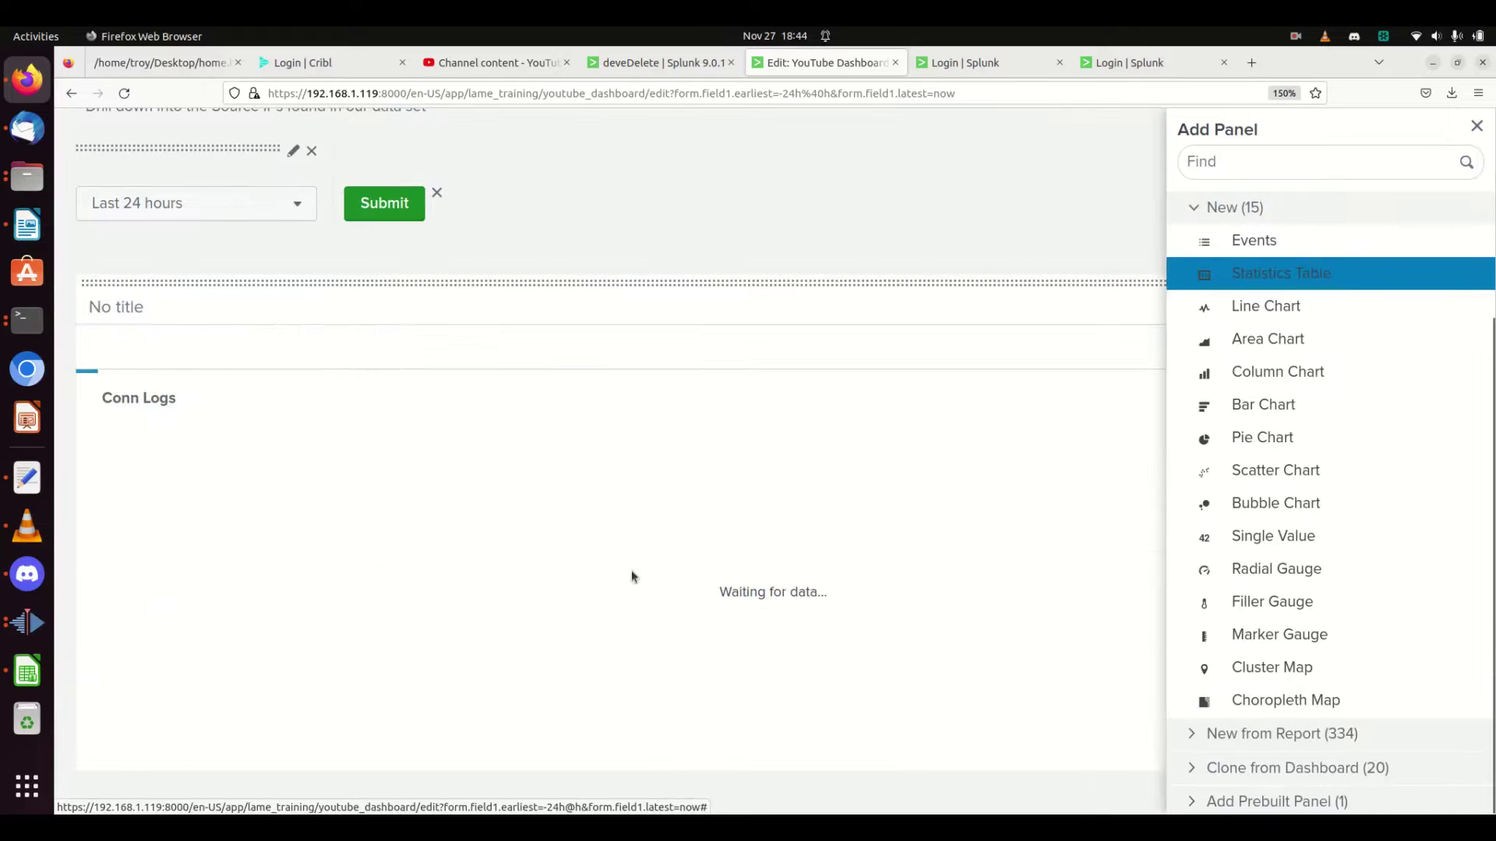
scroll(582, 451, up, 3)
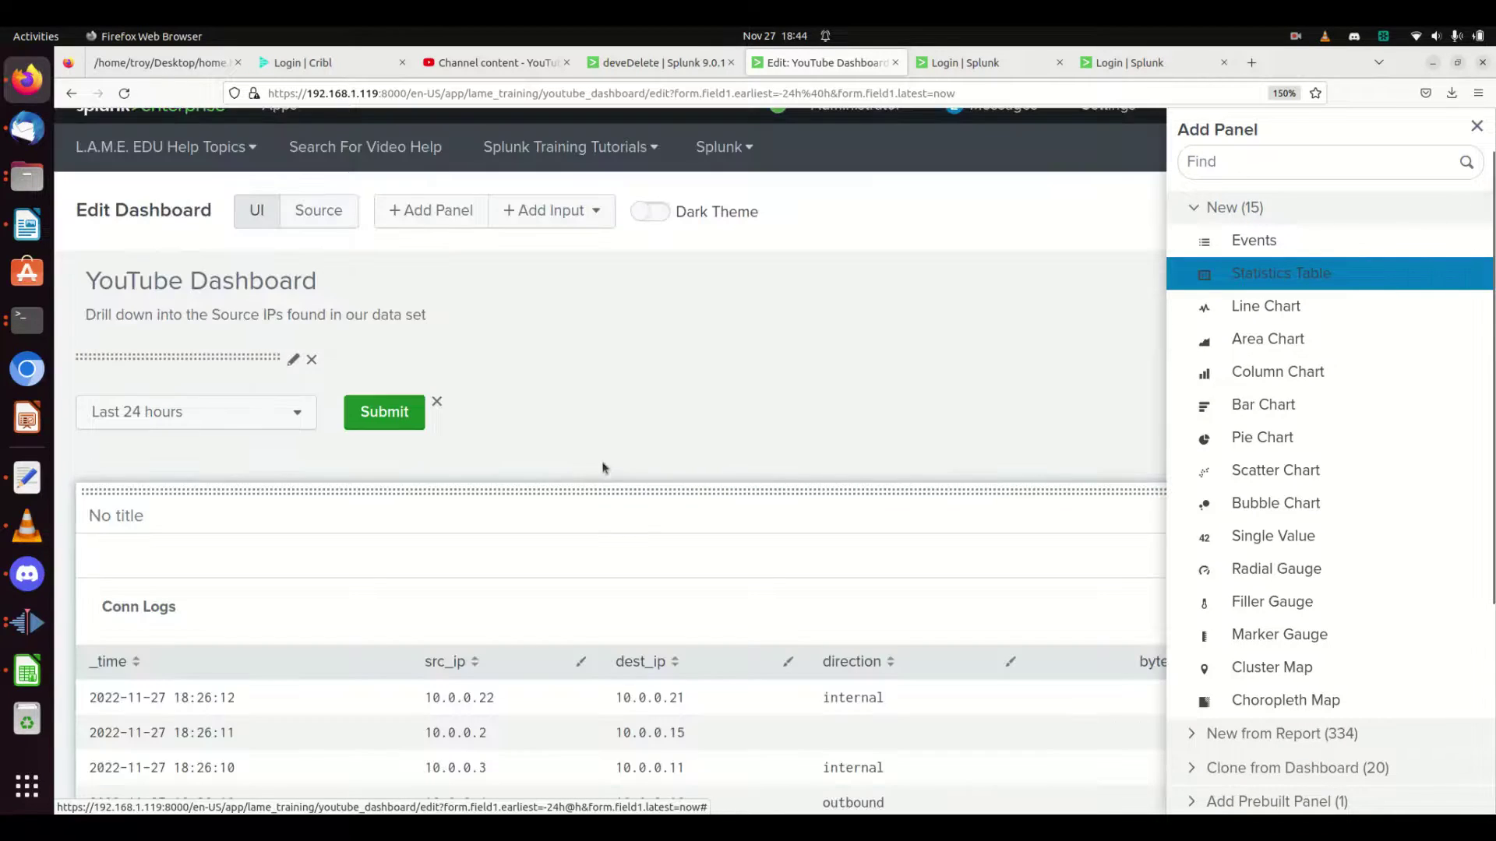
Step: Close the list of new panel types, review the Conn Logs table and save the dashboard
click(828, 414)
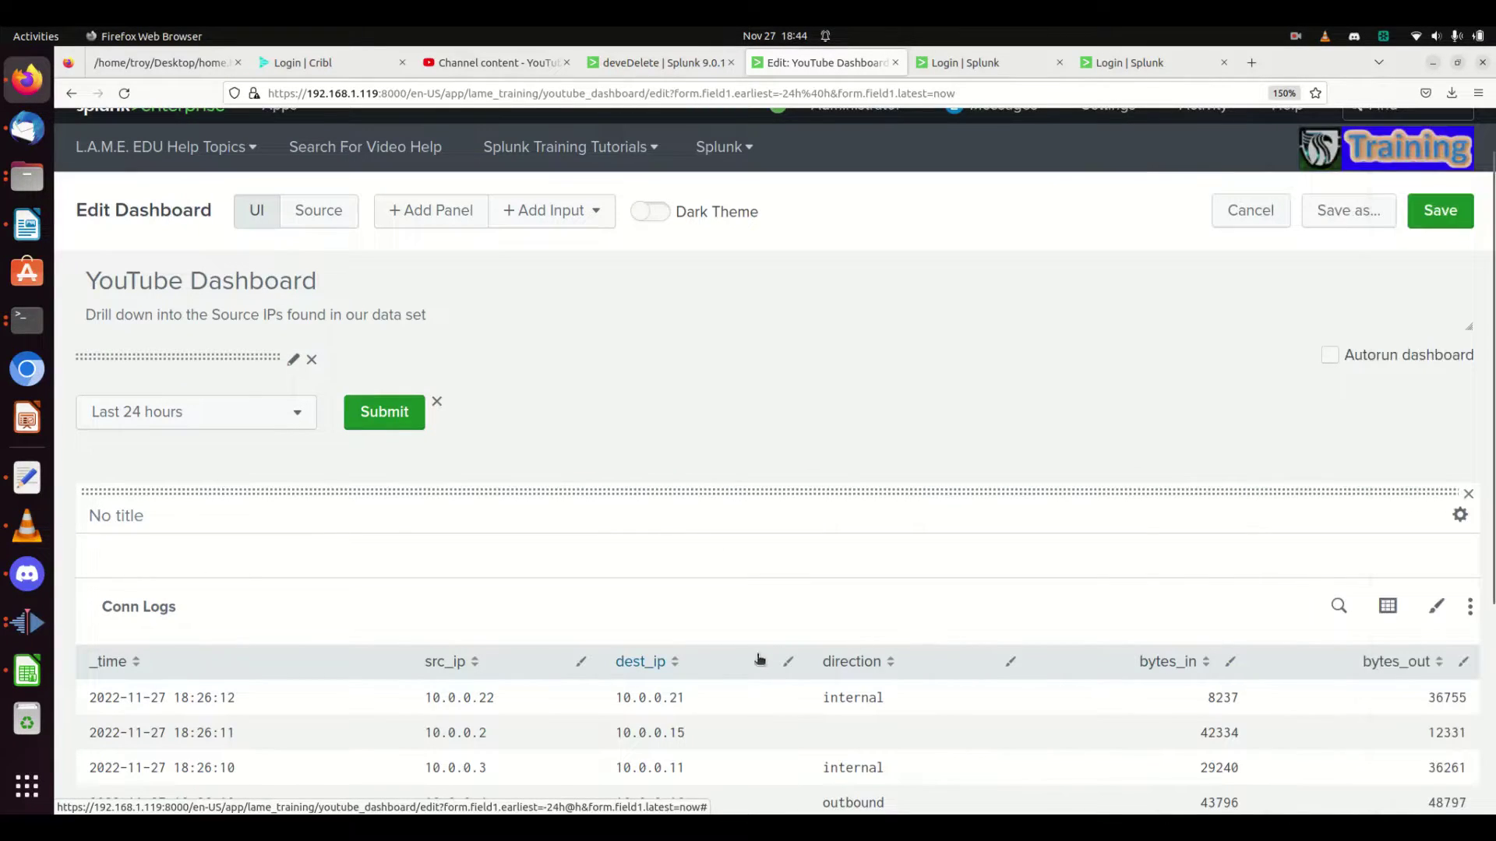
scroll(760, 660, down, 4)
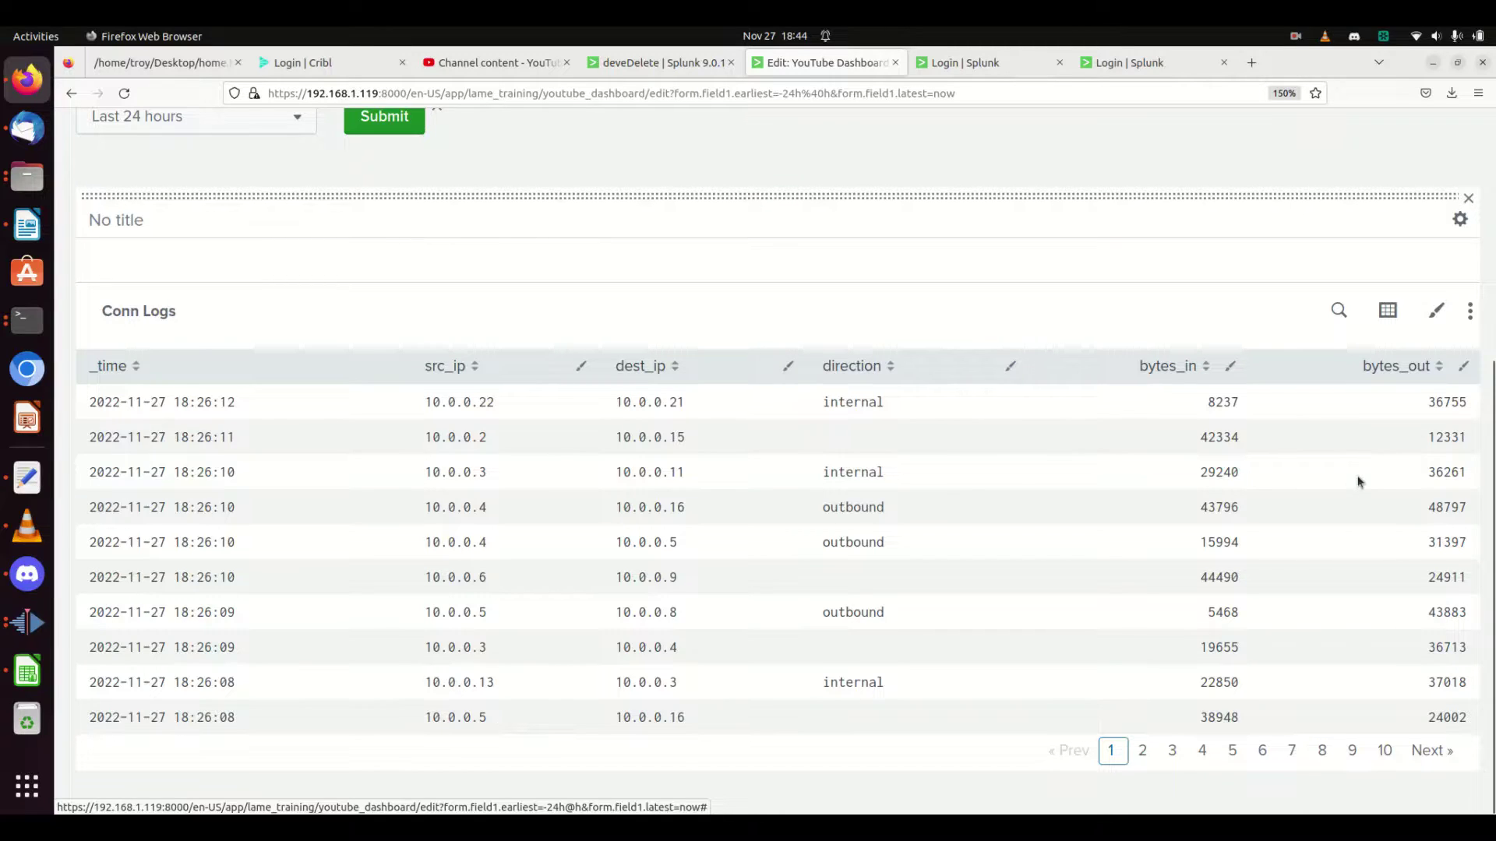
scroll(1397, 467, up, 5)
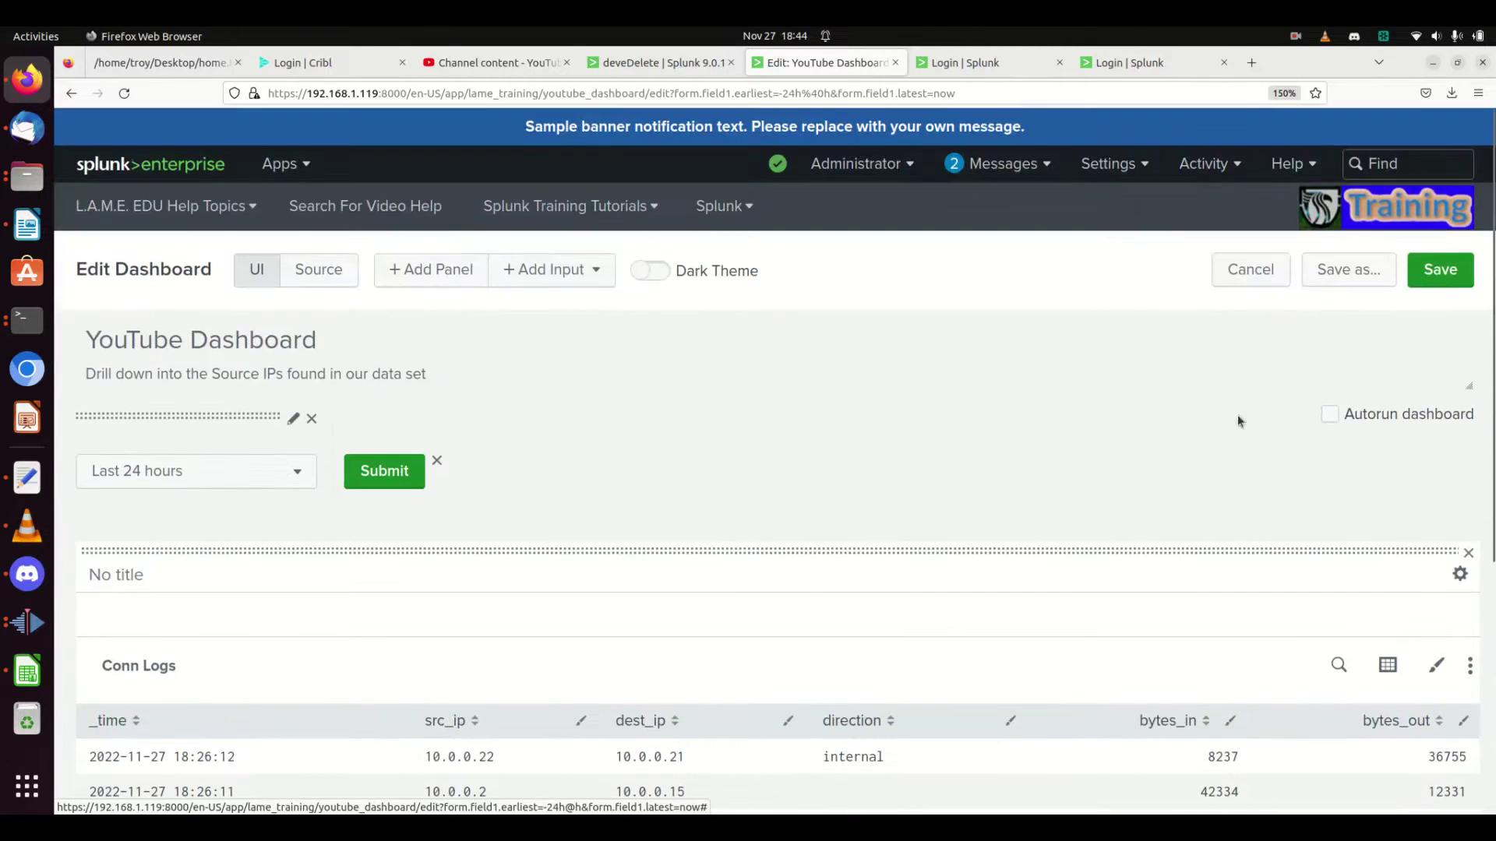
click(1427, 277)
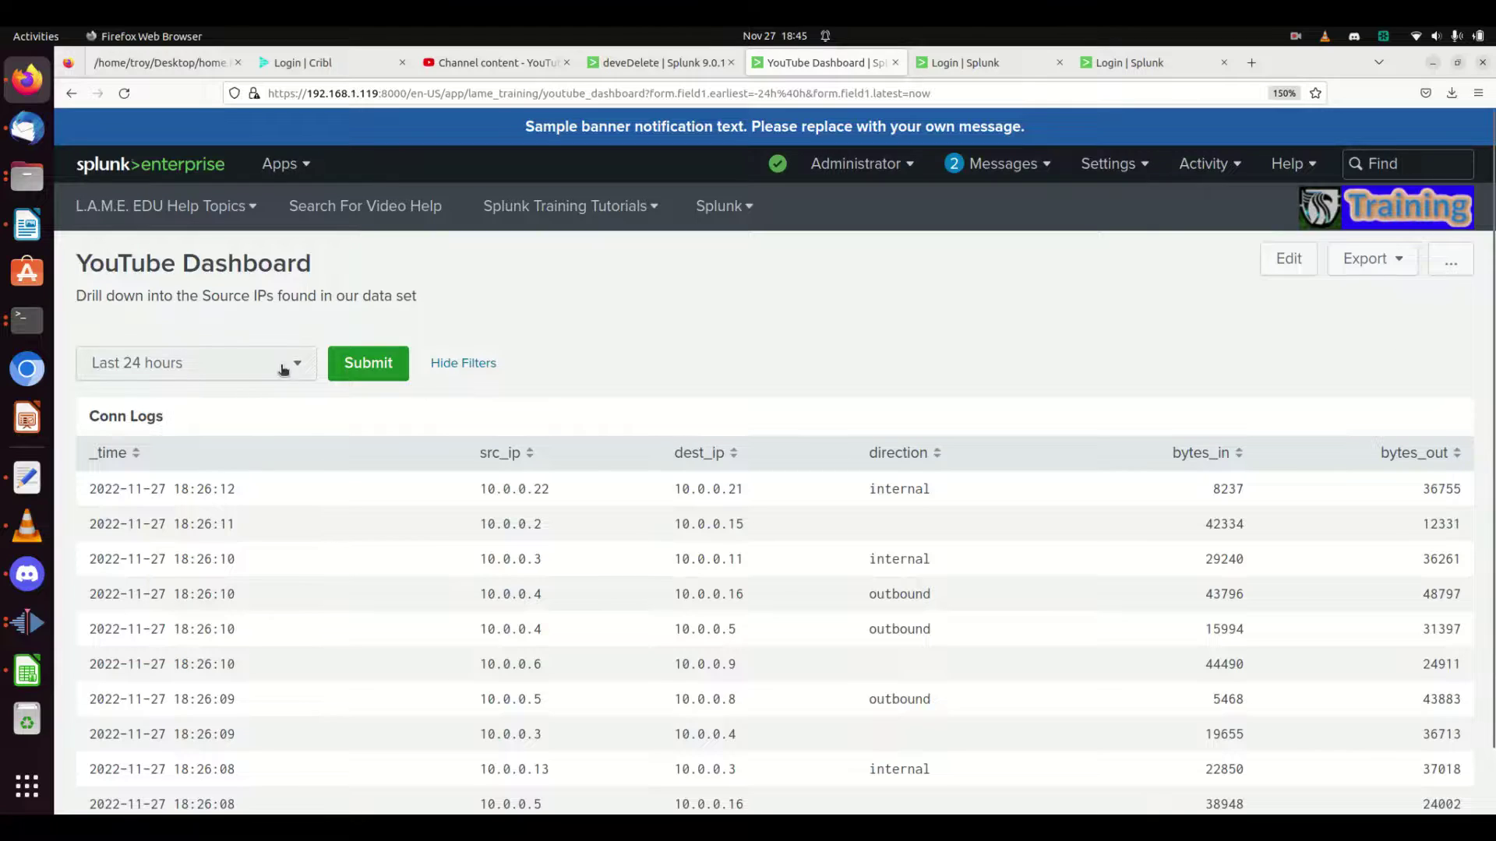
Step: Set the dashboard's time range to Last 60 minutes and submit it to rerun the Conn Logs table
click(195, 366)
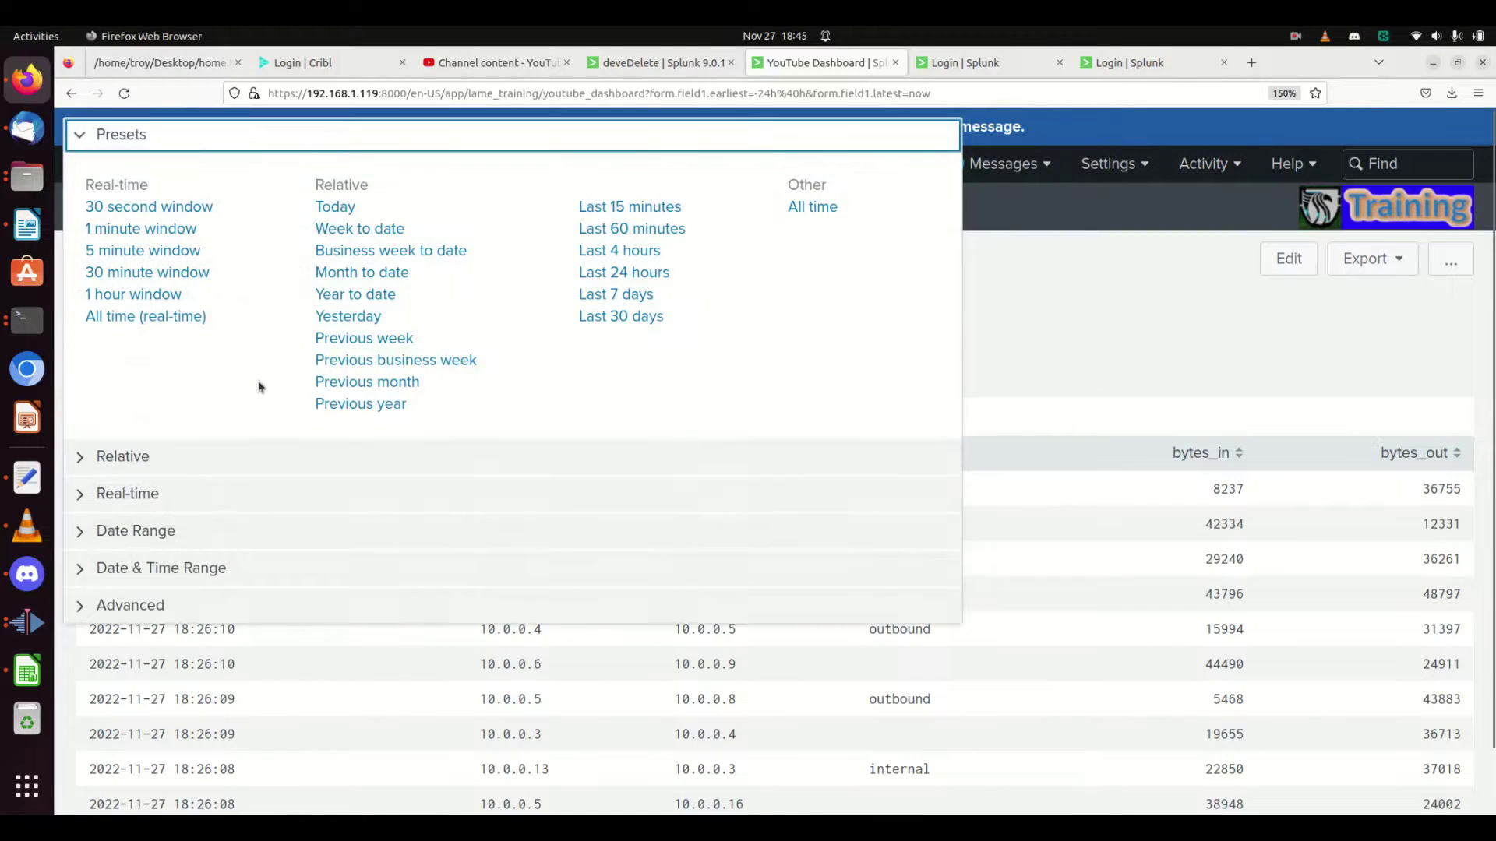
click(652, 229)
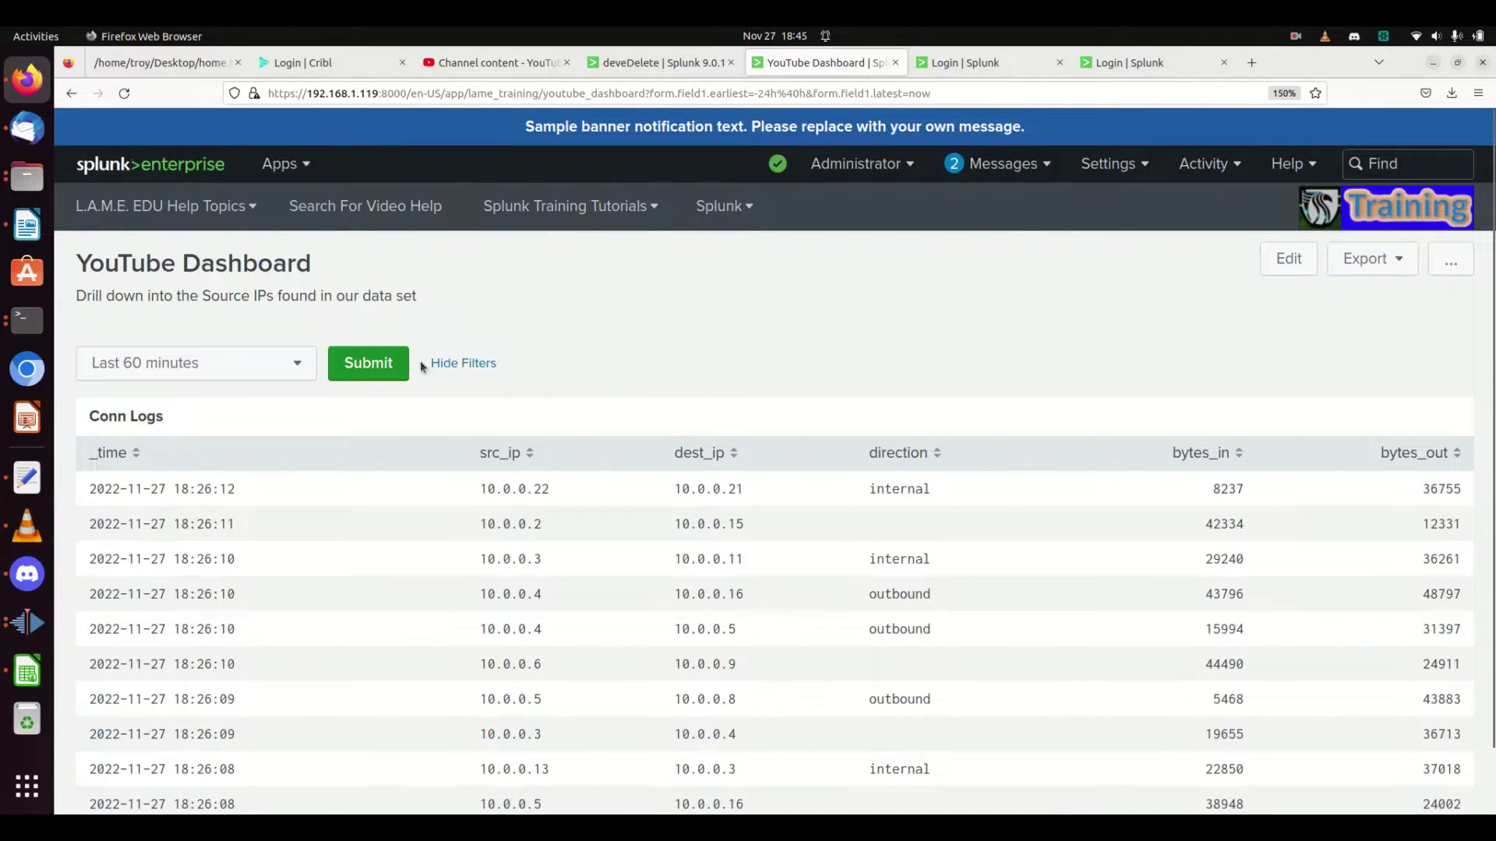
click(371, 380)
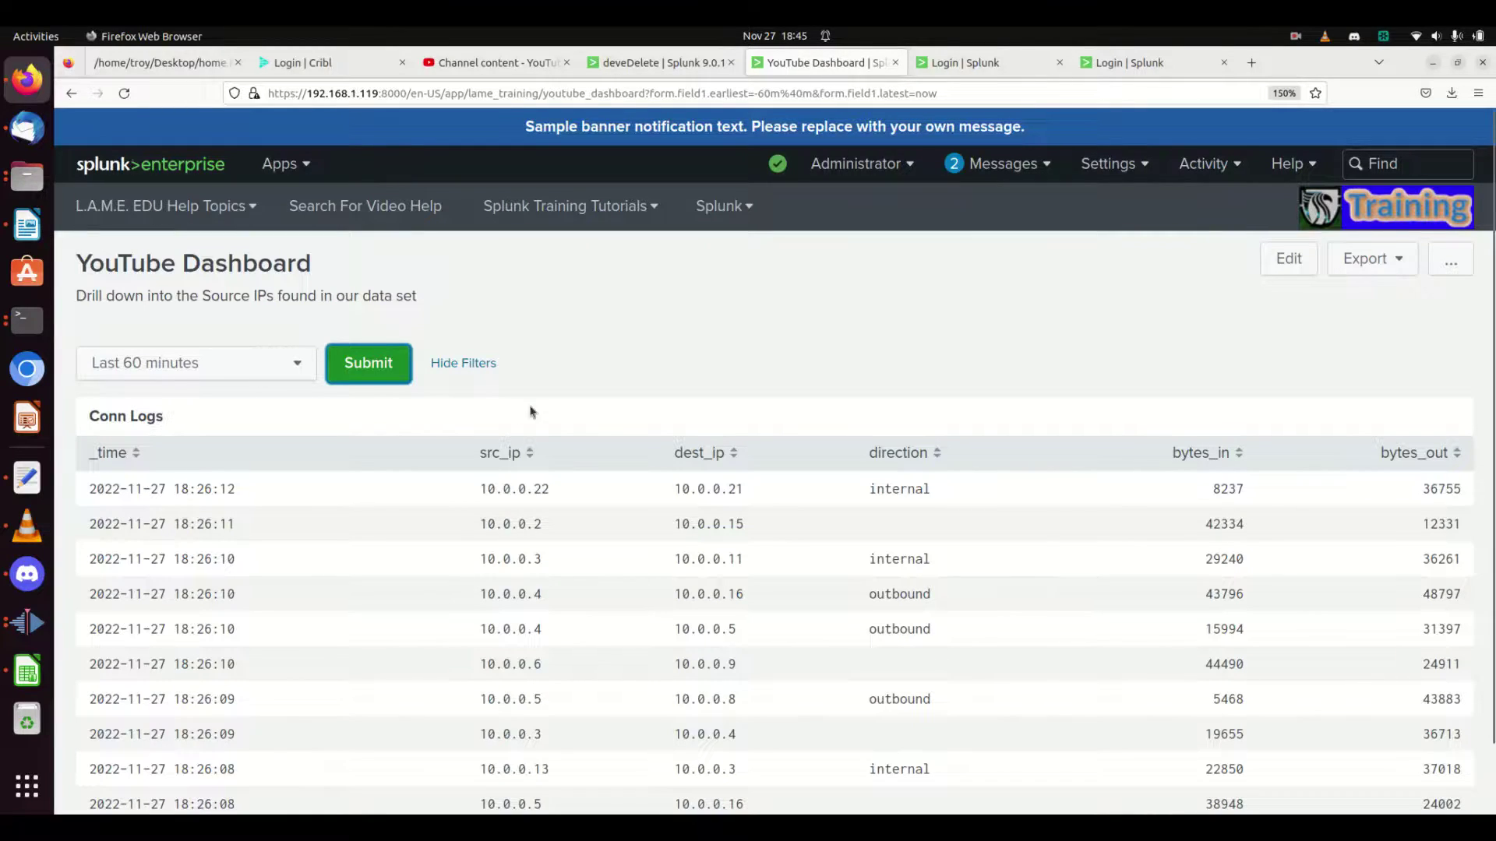
scroll(707, 437, down, 1)
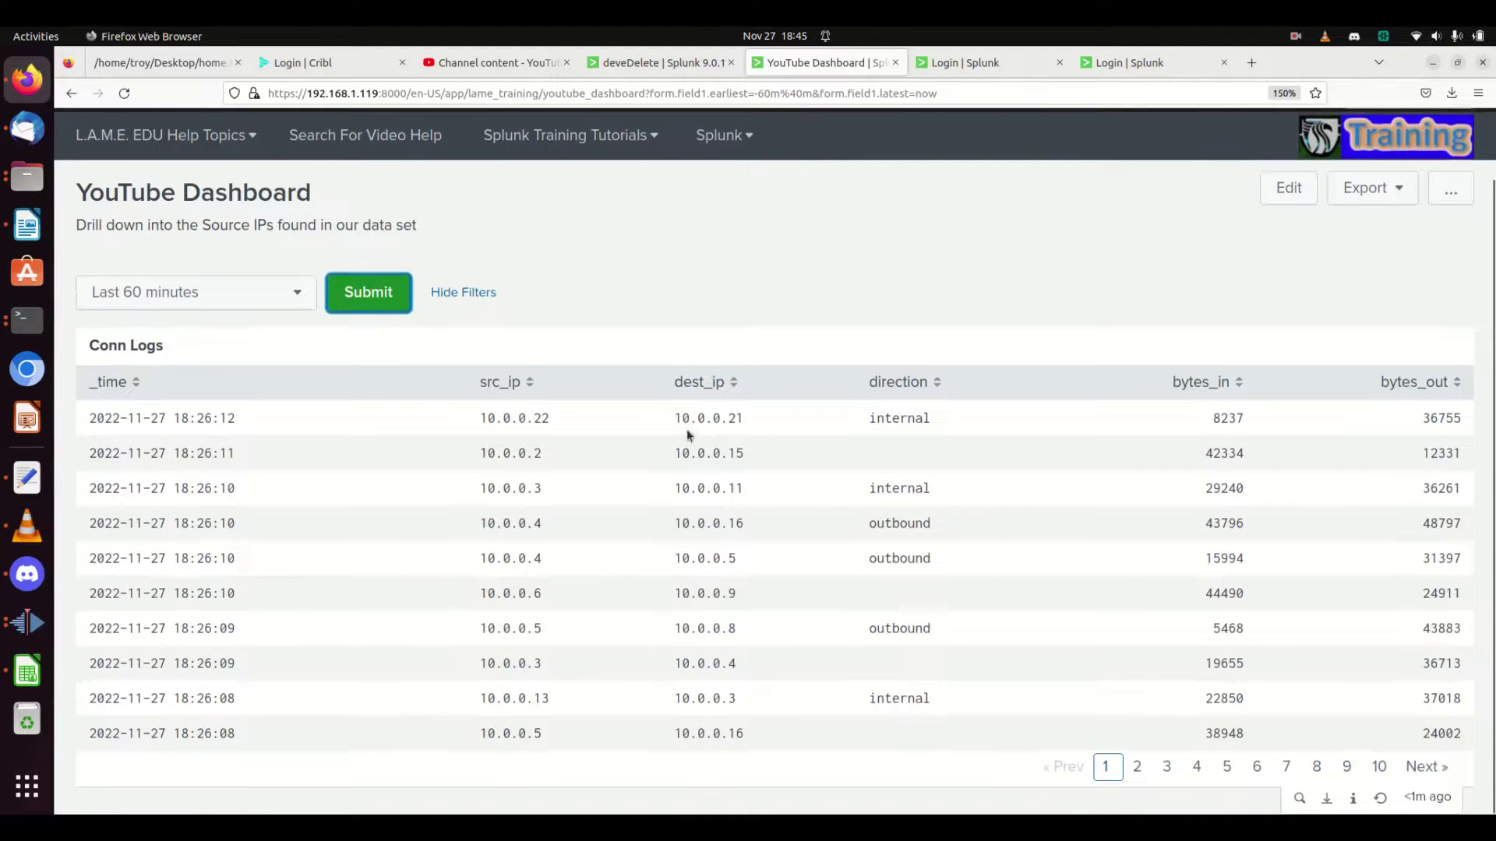
scroll(465, 395, up, 1)
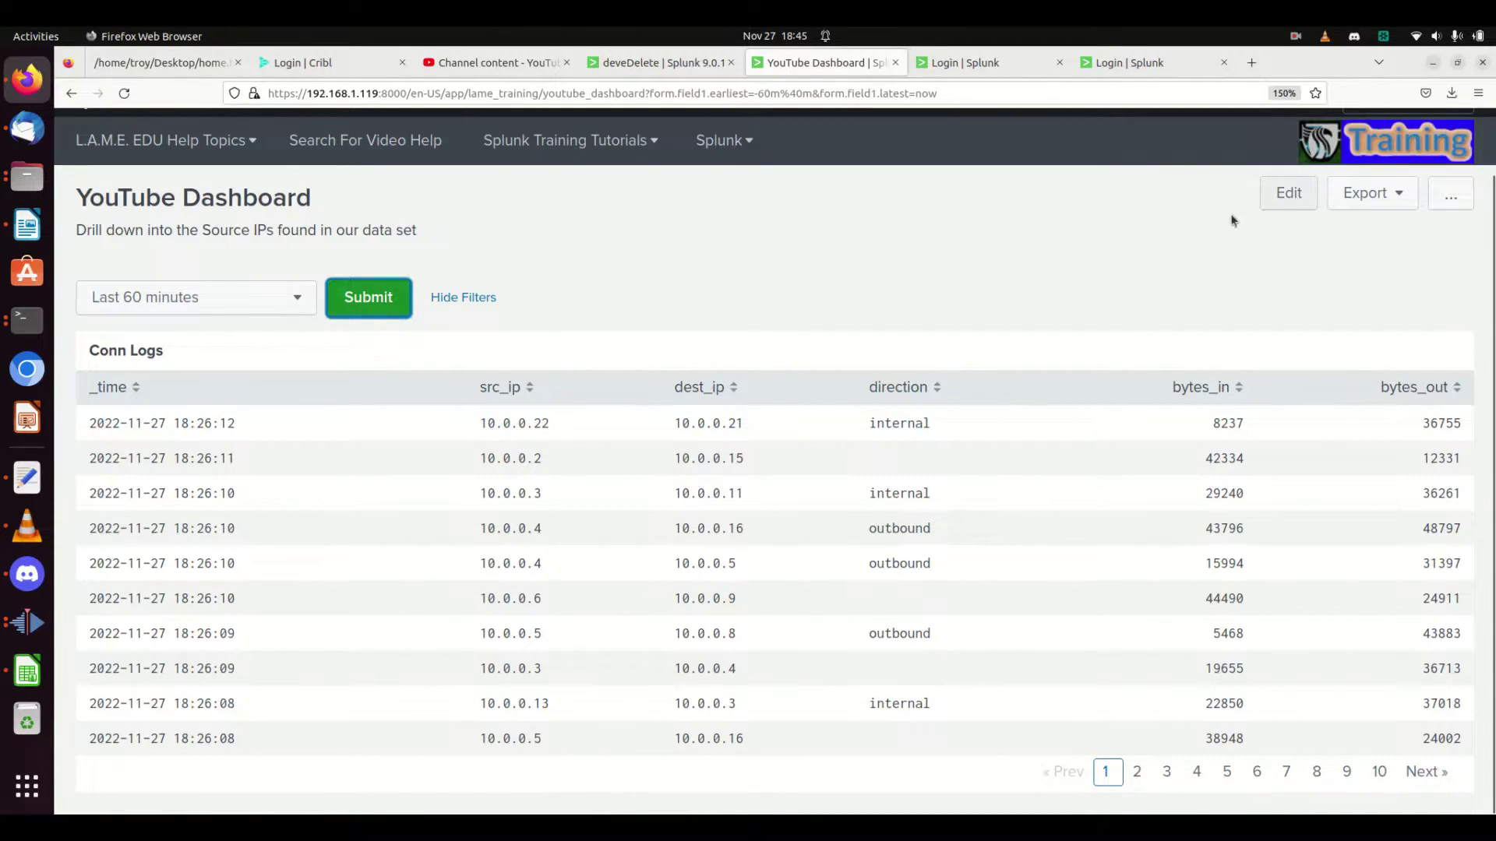
Step: Put the dashboard back into edit mode and add a text input beside the time picker
click(1288, 195)
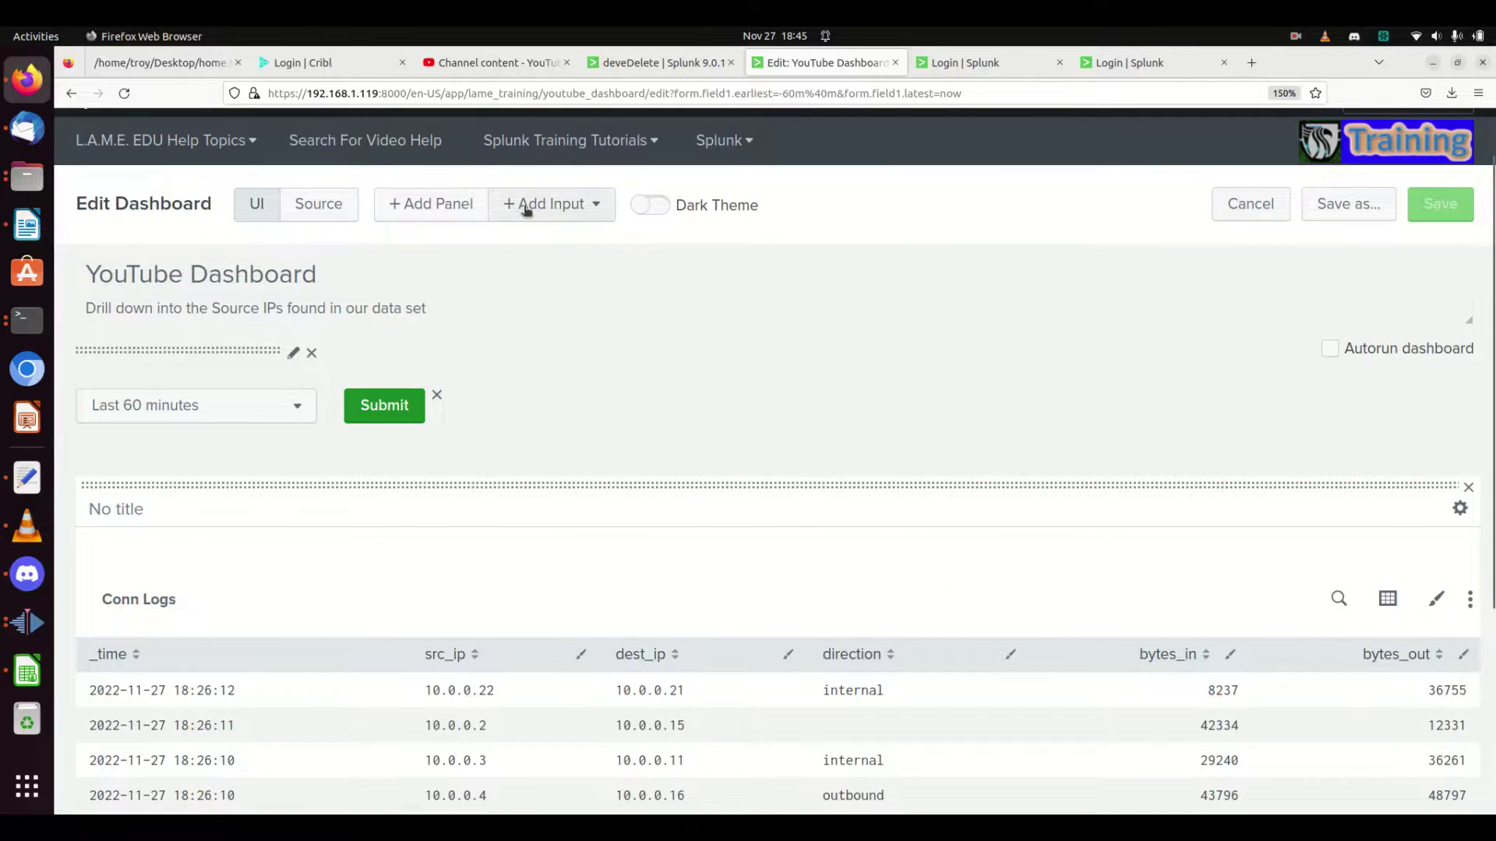
click(526, 209)
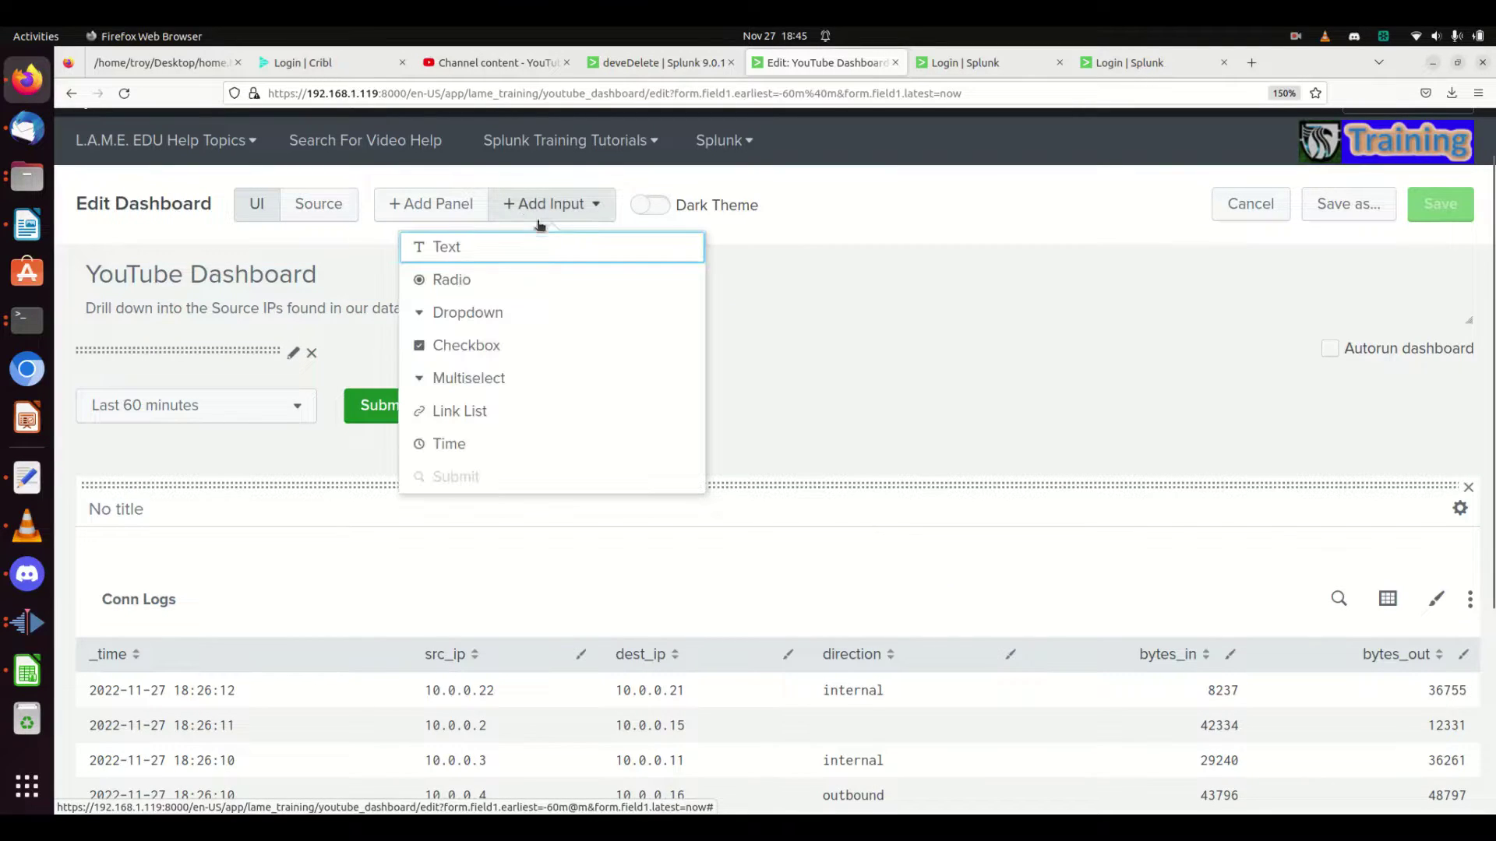
click(473, 254)
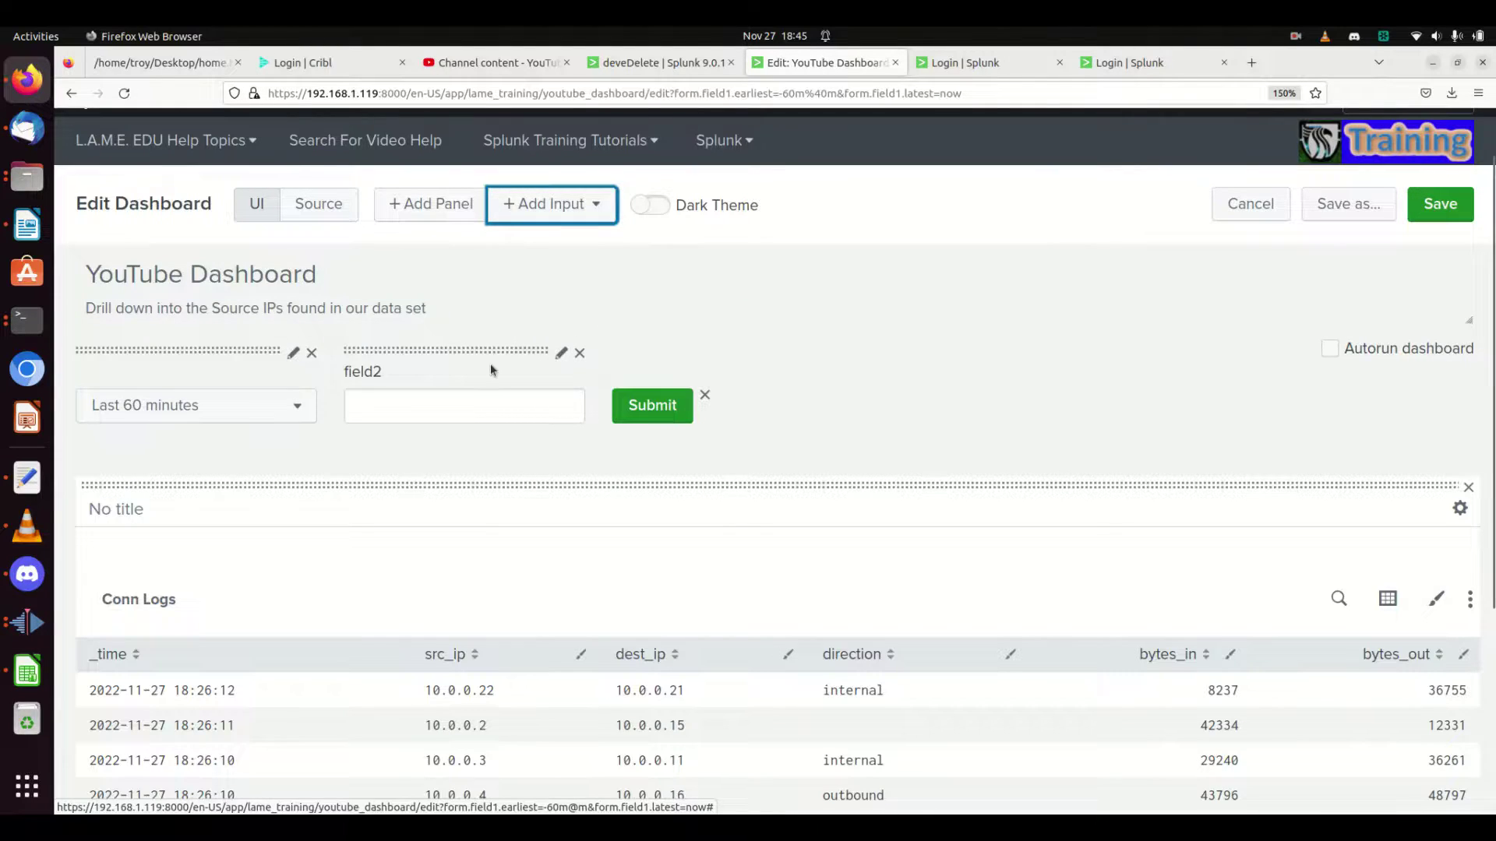
Step: Label the new text input "Source IP"
click(561, 353)
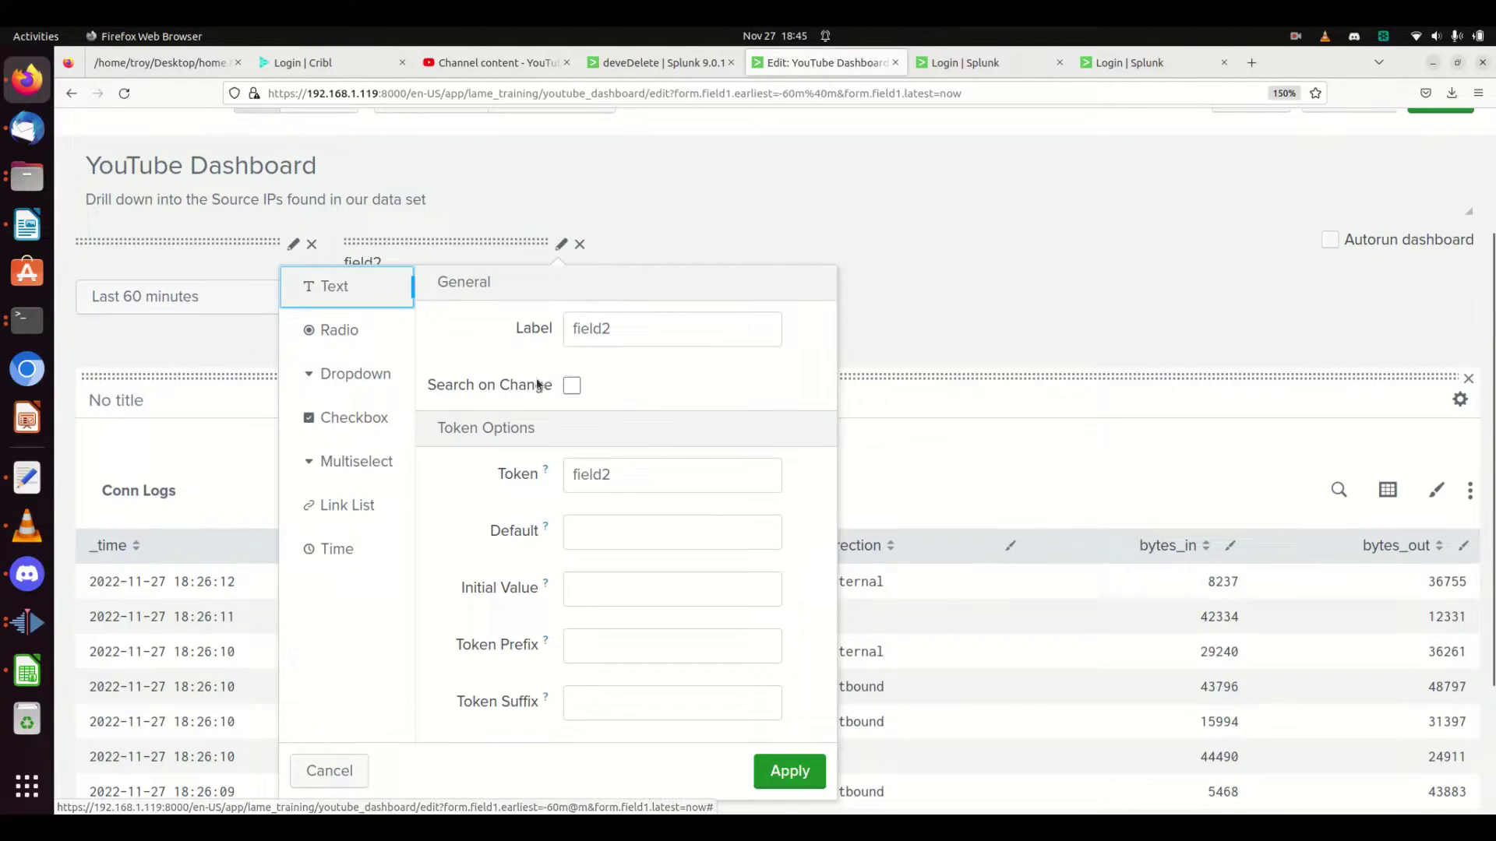
double_click(599, 336)
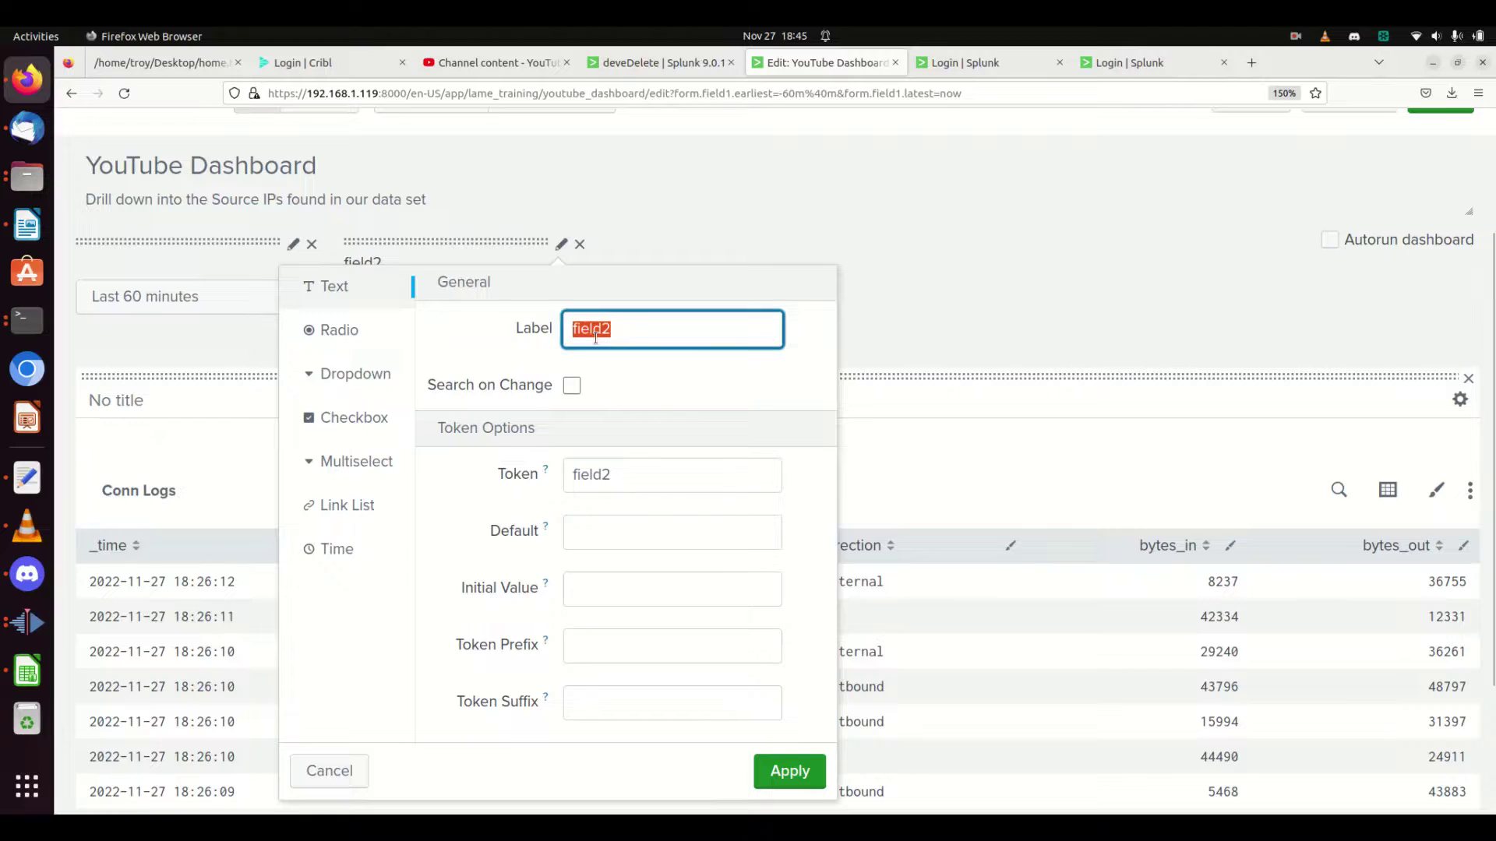
text(Sr)
key(BackSpace)
text(our)
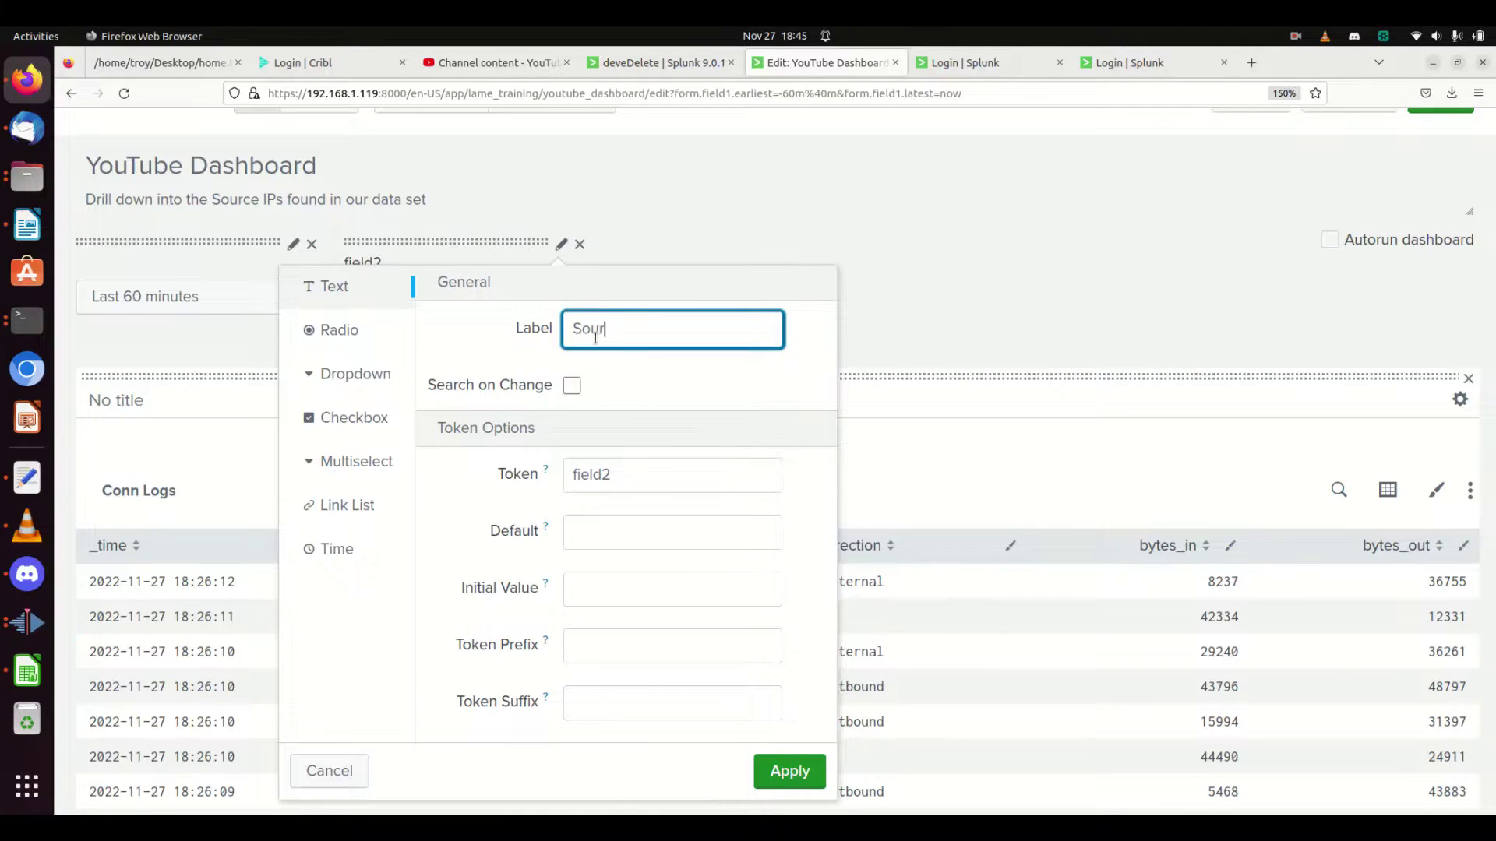
text(ce IP)
Step: Name the Source IP input's token mySrcIP
double_click(637, 483)
text(sr)
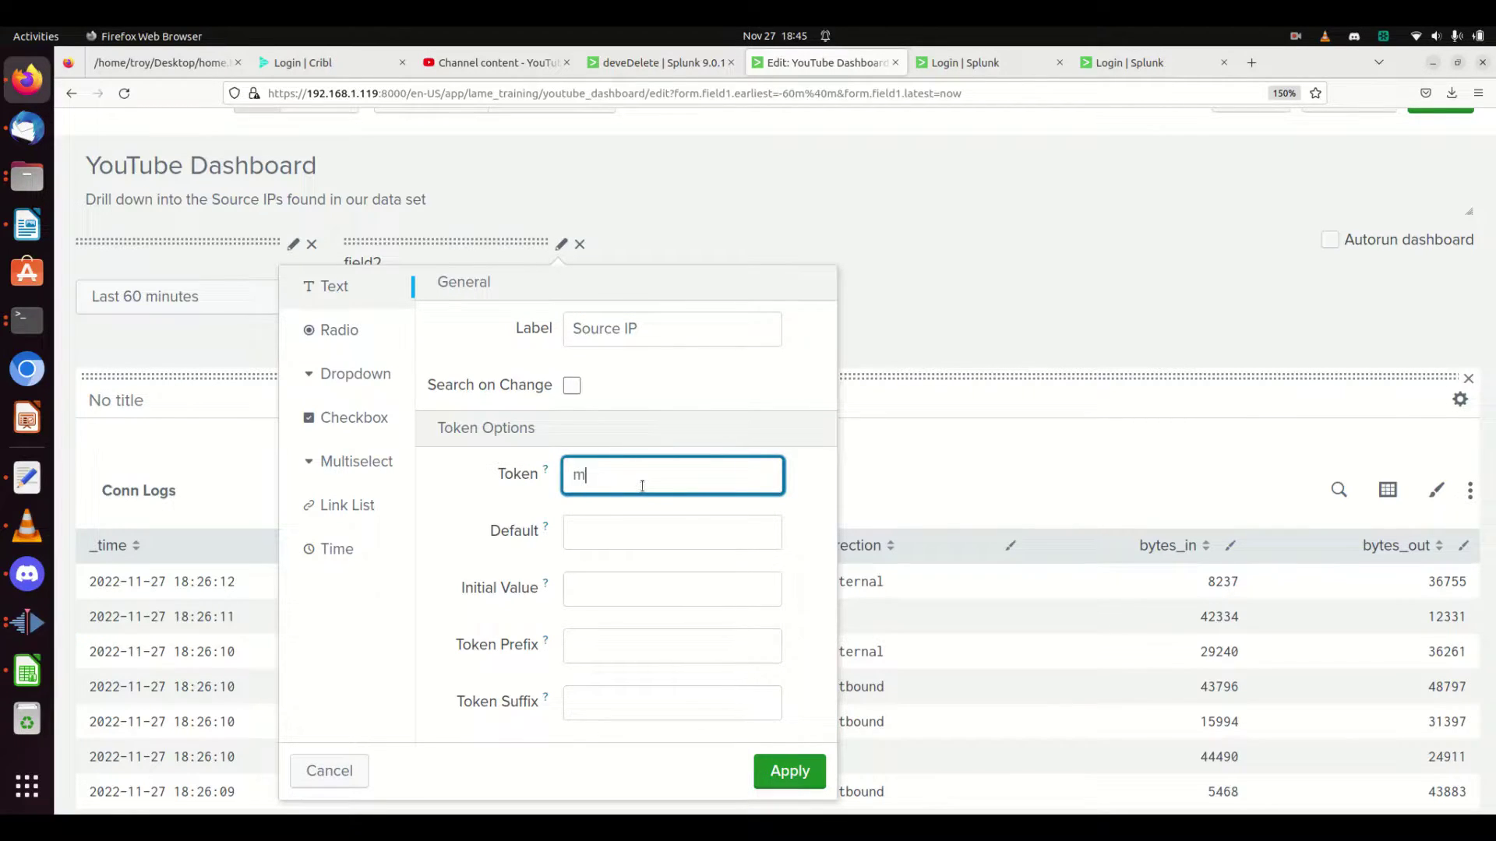
text(SrcIP)
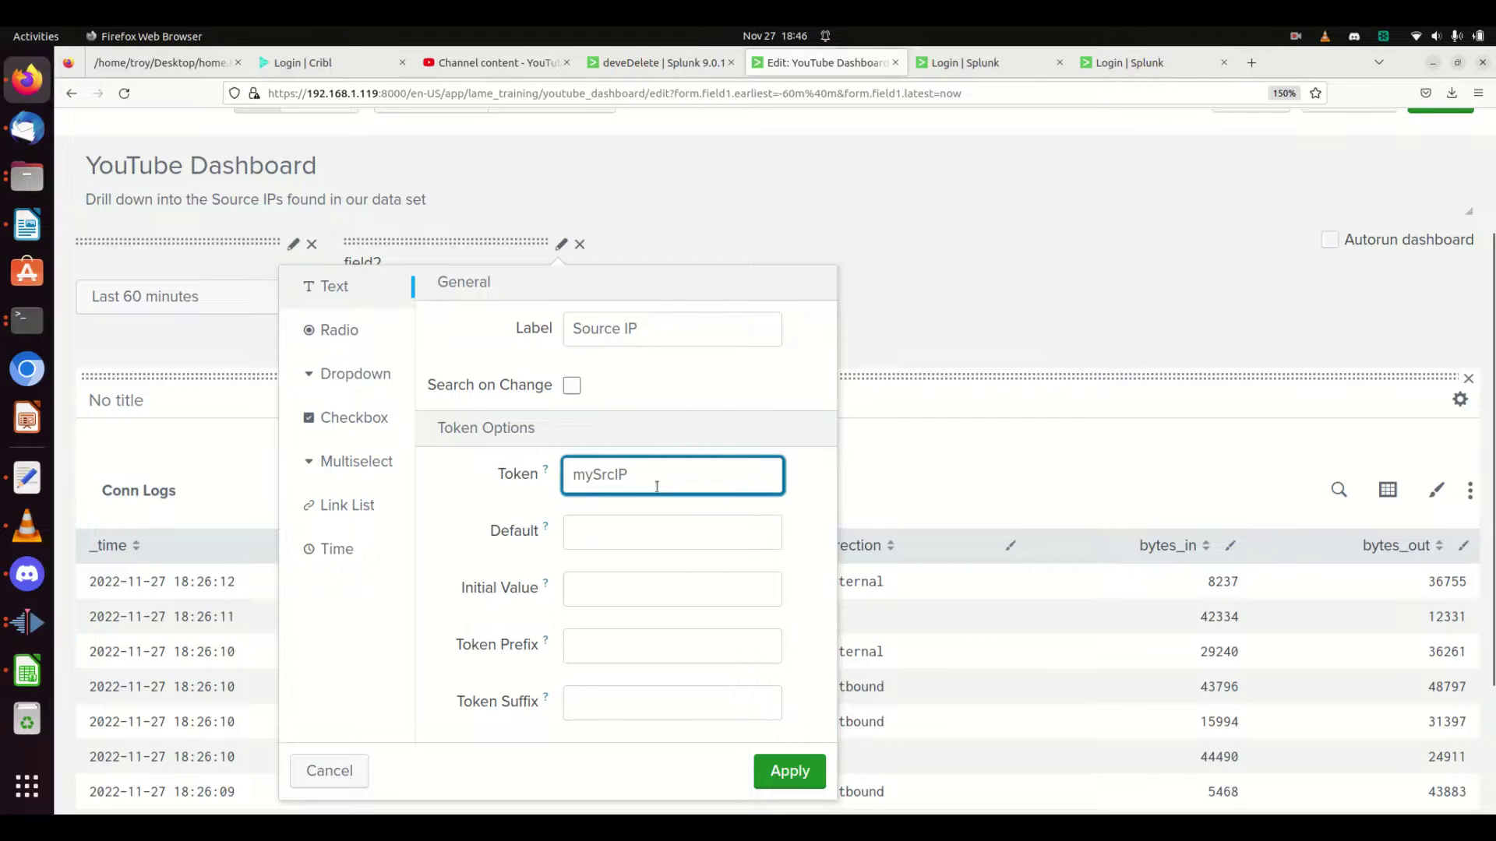
double_click(611, 483)
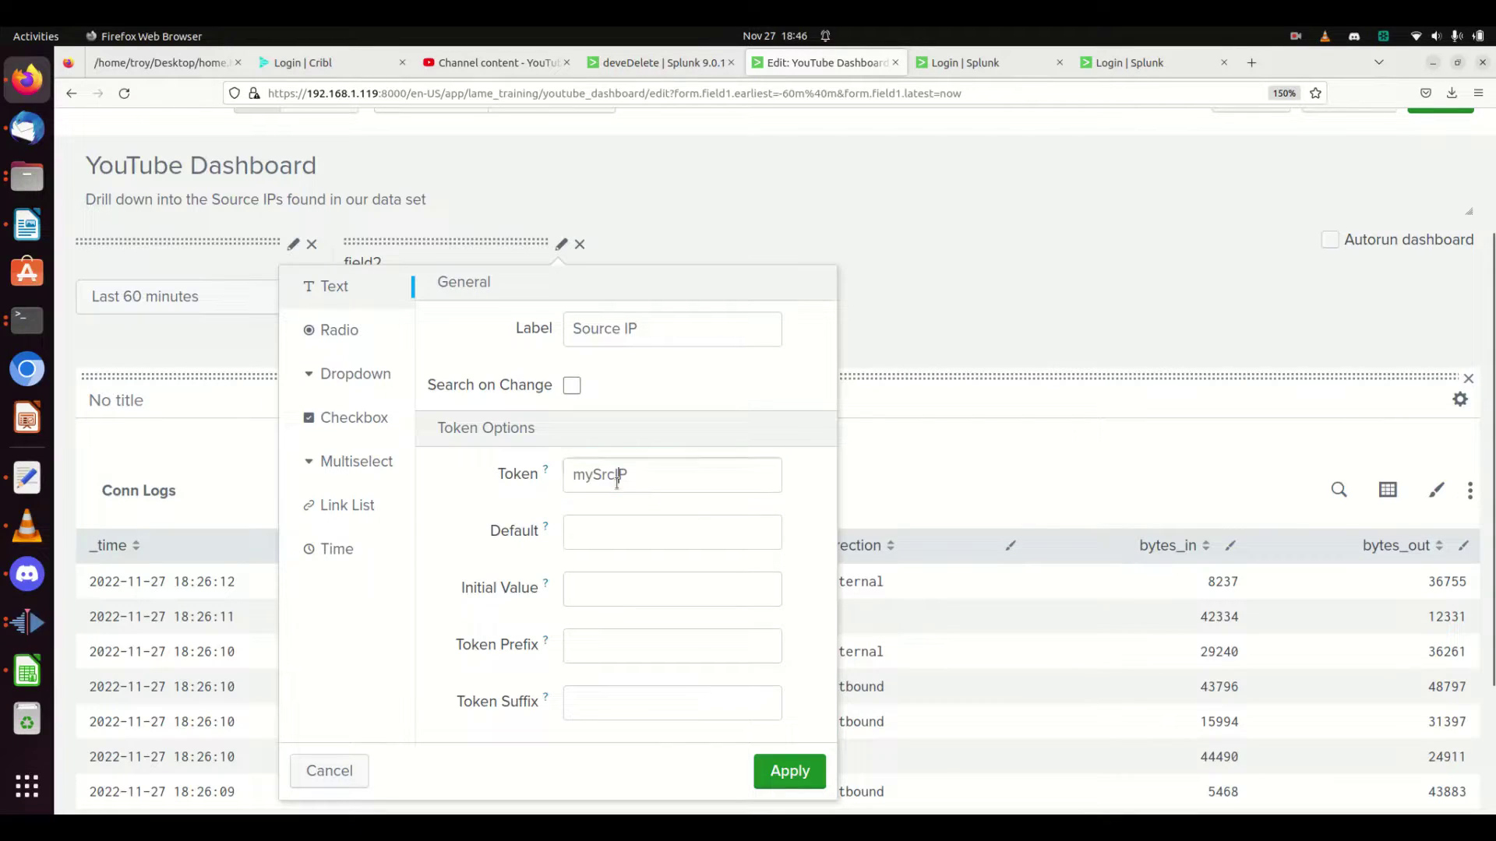
Step: Set the Source IP input's default to "Please Enter An IP" and apply the input settings
click(642, 536)
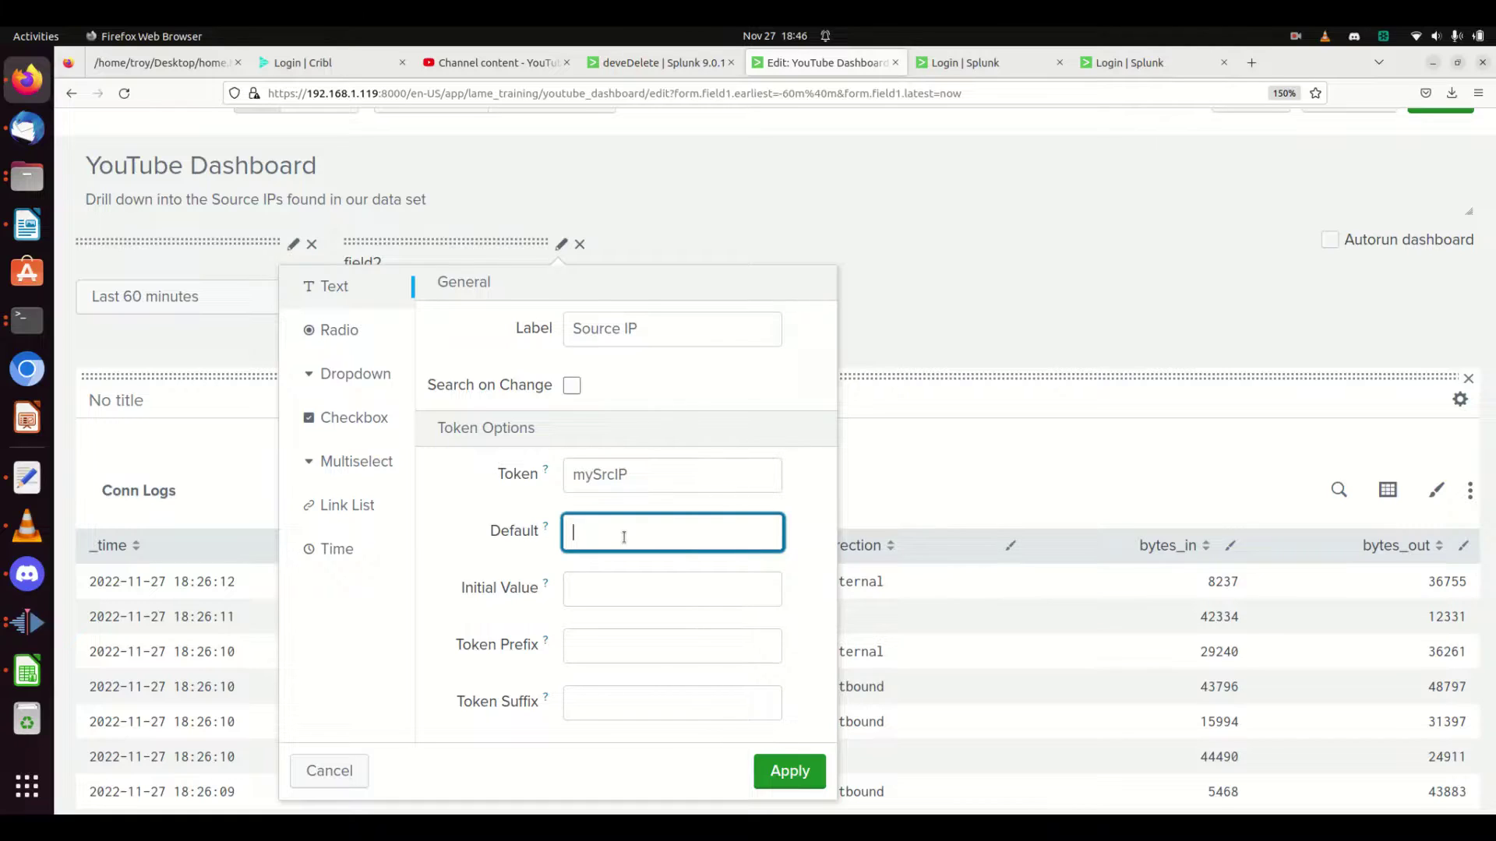
text(Please Enter An IP)
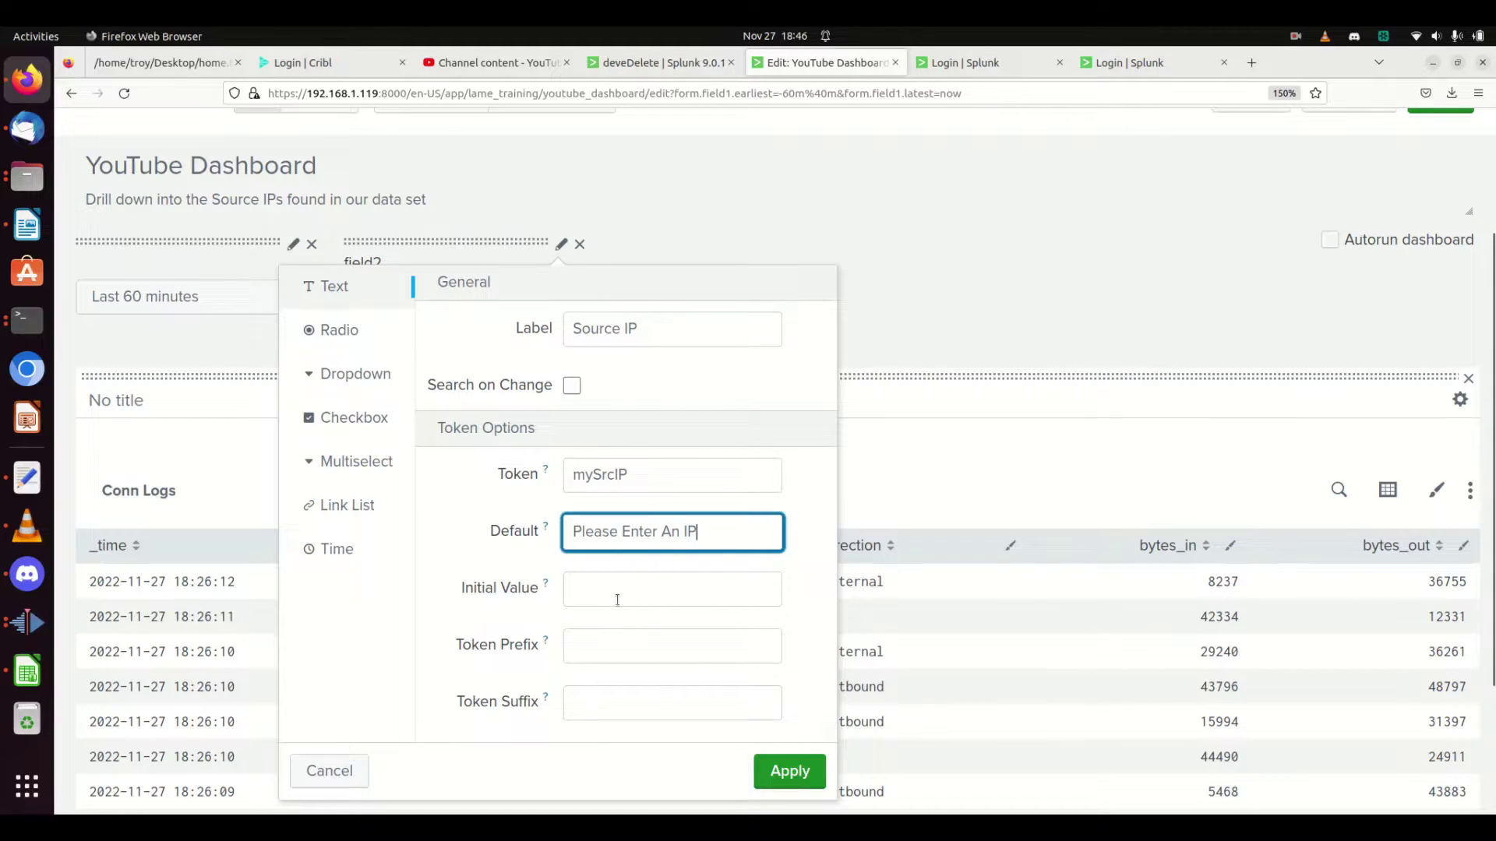
scroll(615, 600, down, 3)
scroll(615, 600, up, 5)
scroll(617, 616, down, 3)
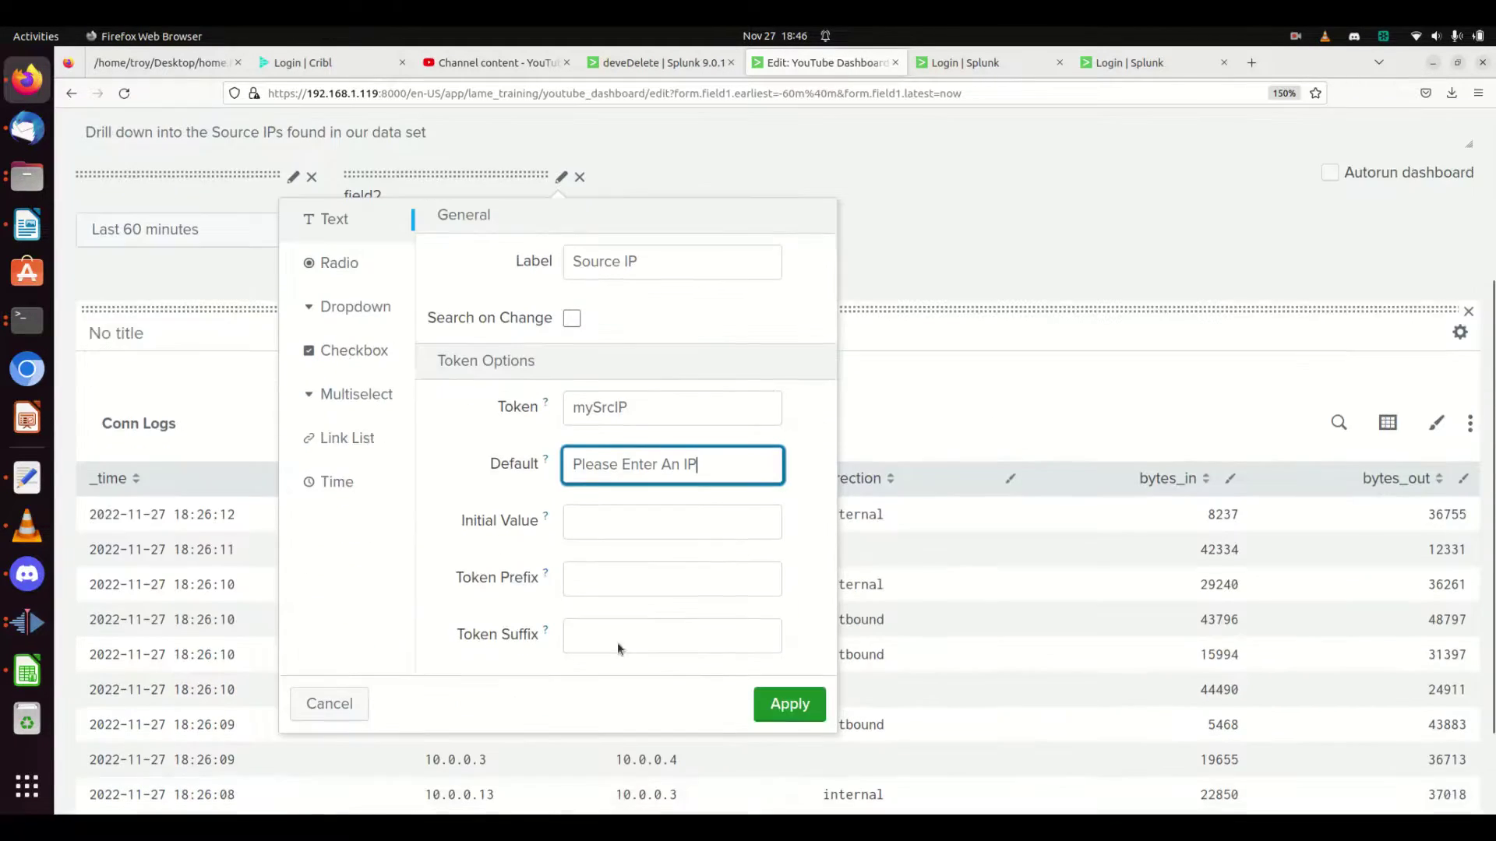
scroll(617, 642, down, 1)
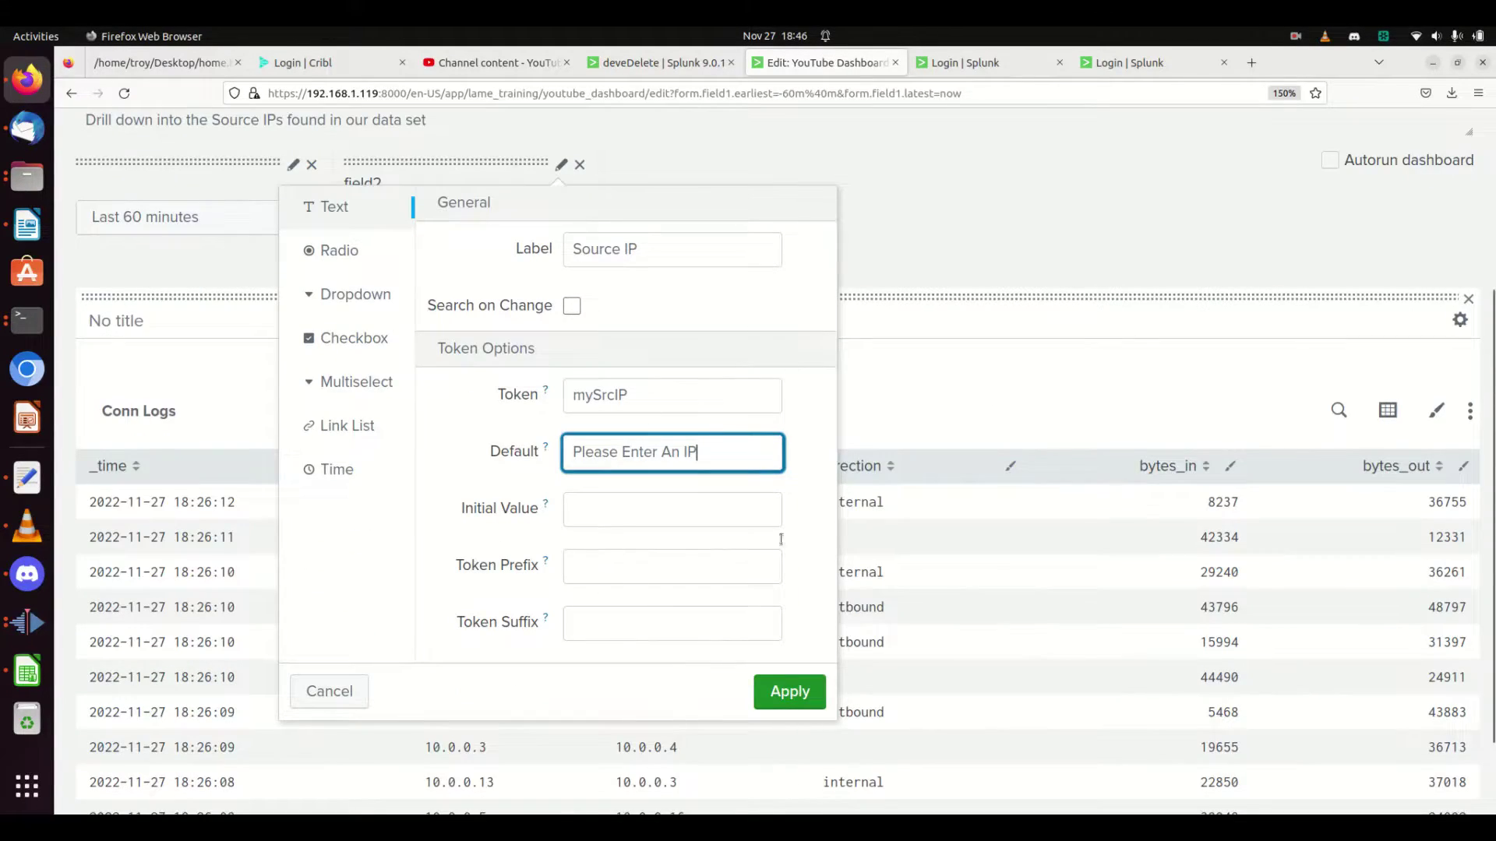
click(789, 691)
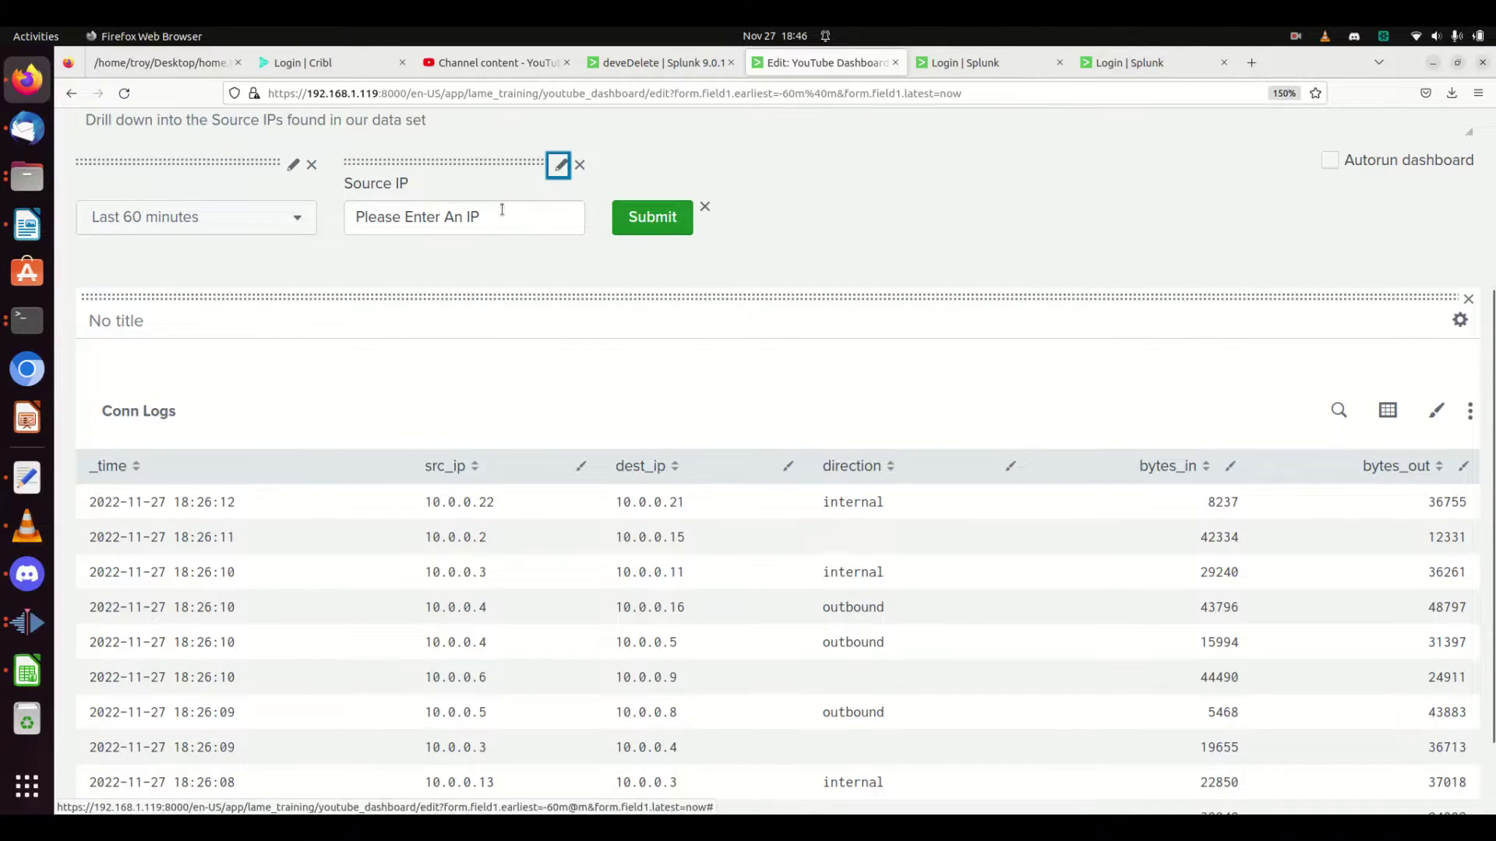
Step: Submit the dashboard inputs with the default Source IP text and check the Conn Logs table
click(650, 229)
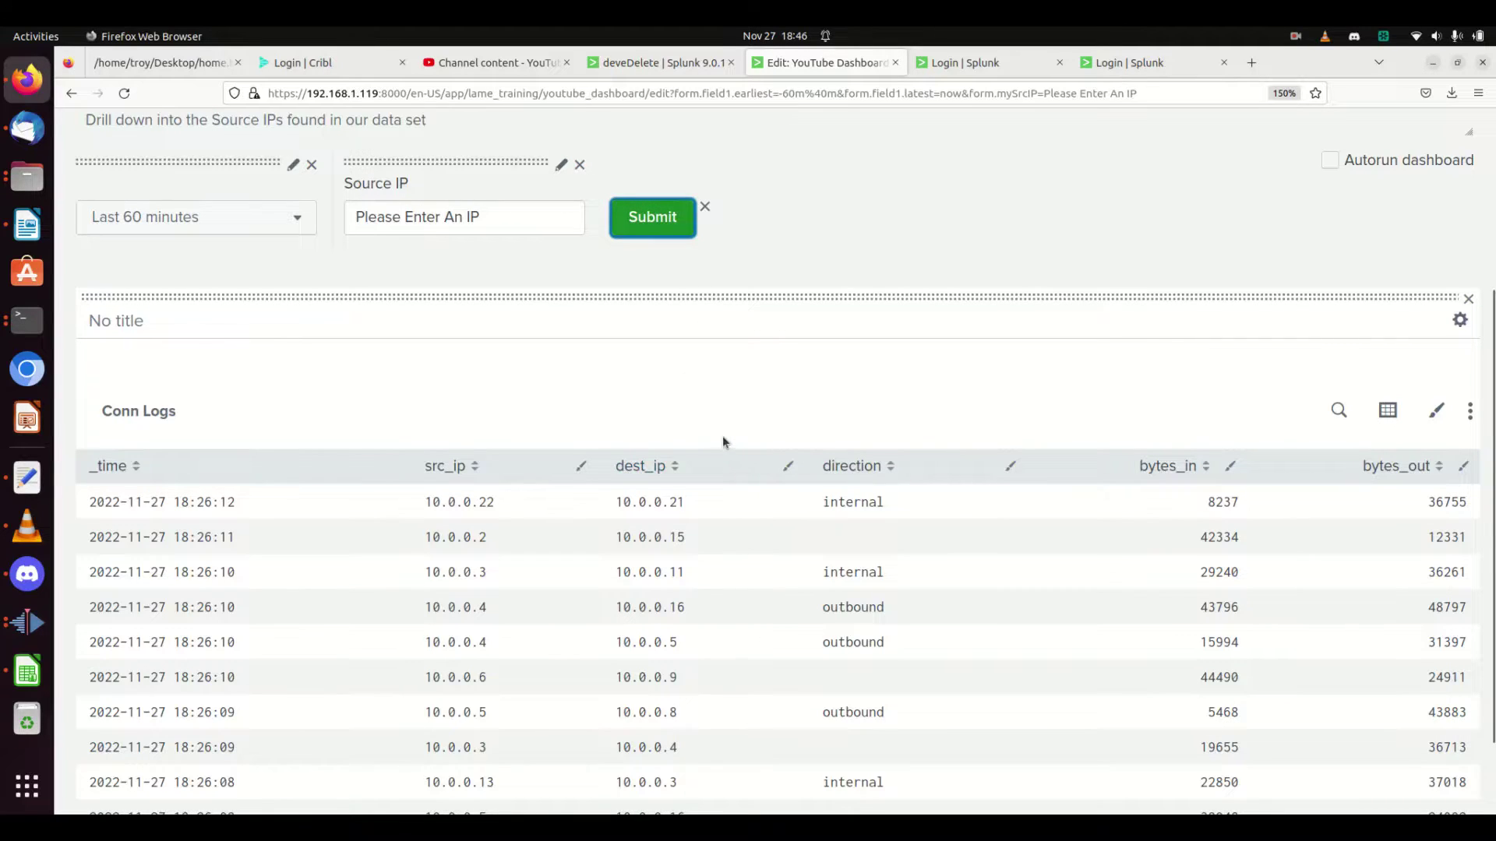
scroll(779, 284, up, 5)
scroll(916, 400, down, 3)
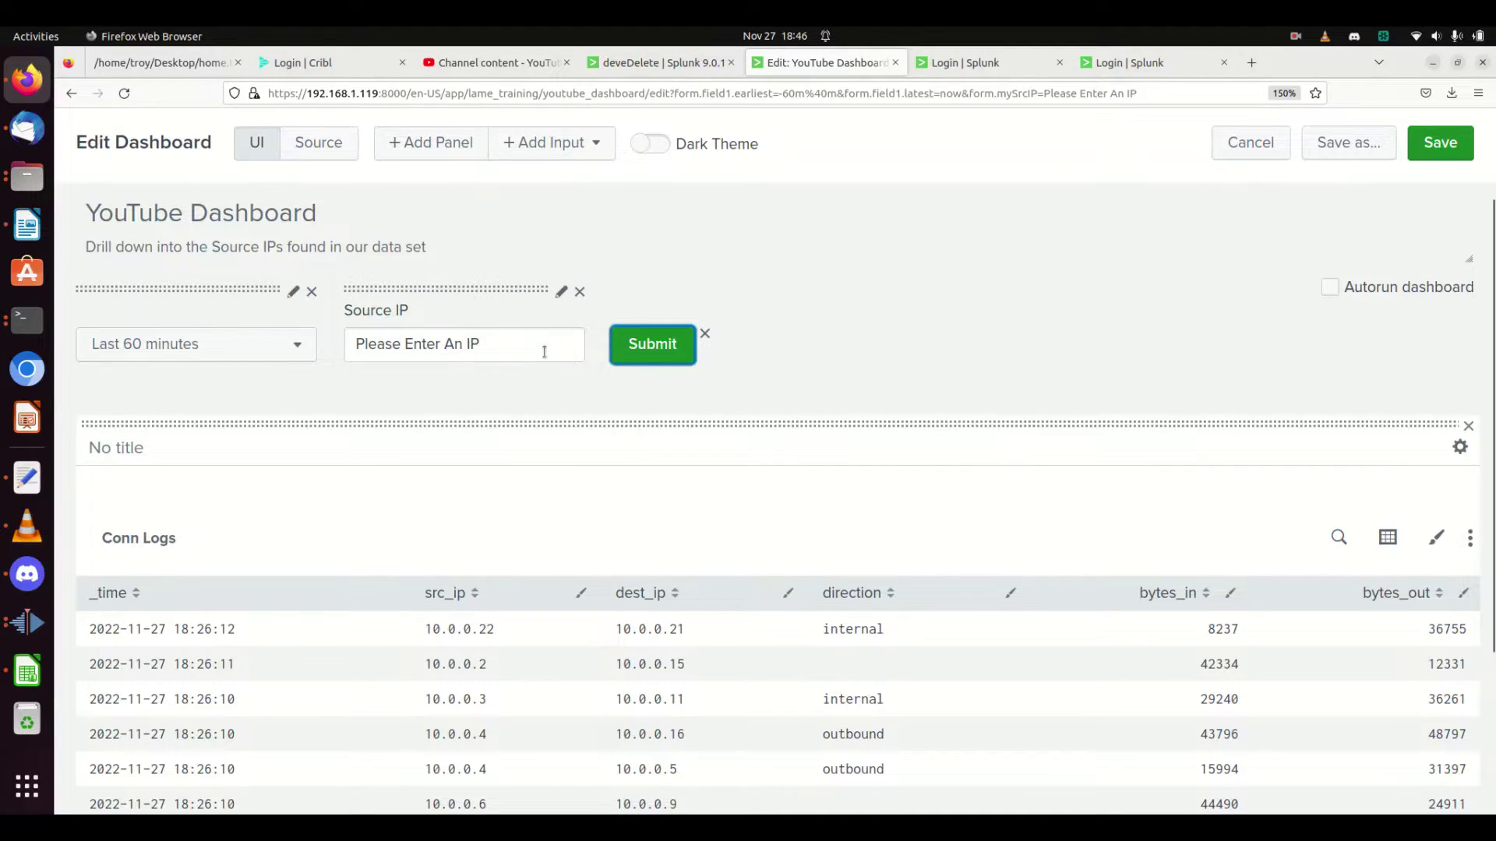
Step: Copy the token name mySrcIP from the Source IP input's settings and close them without changes
click(561, 291)
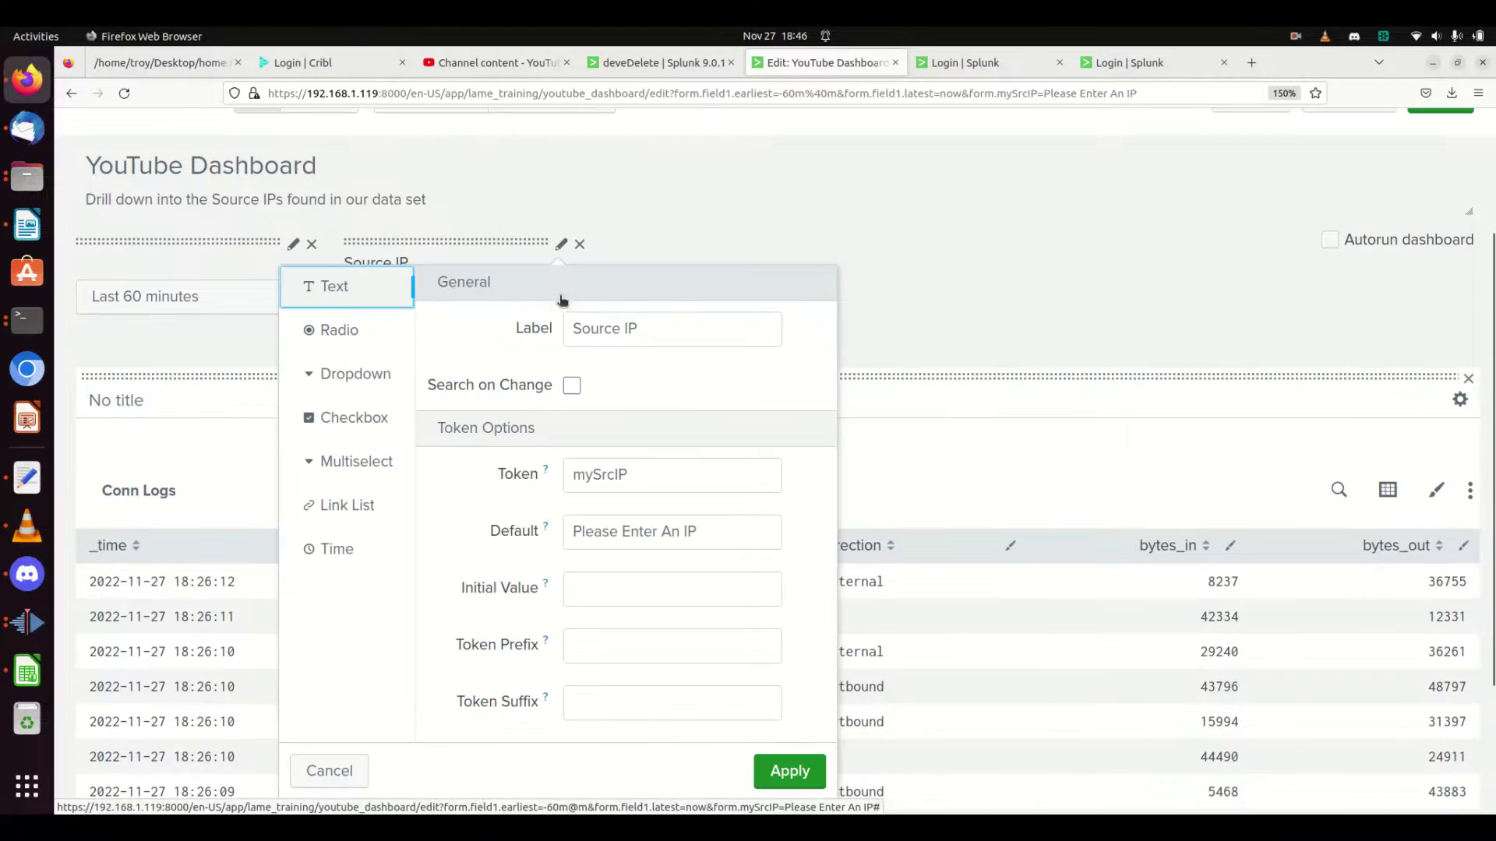
double_click(623, 468)
key(ctrl+c)
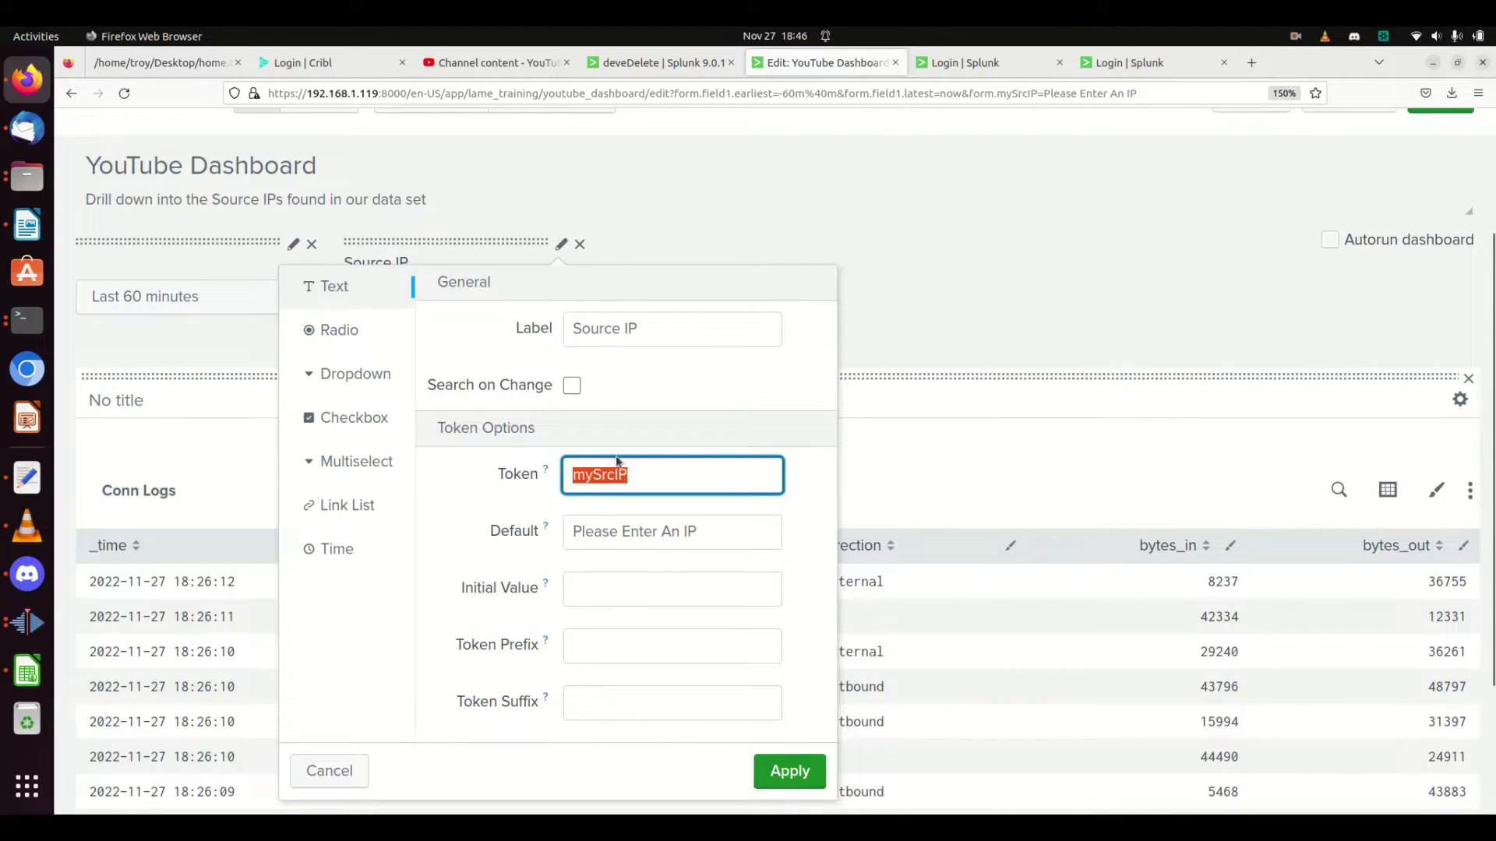
click(339, 783)
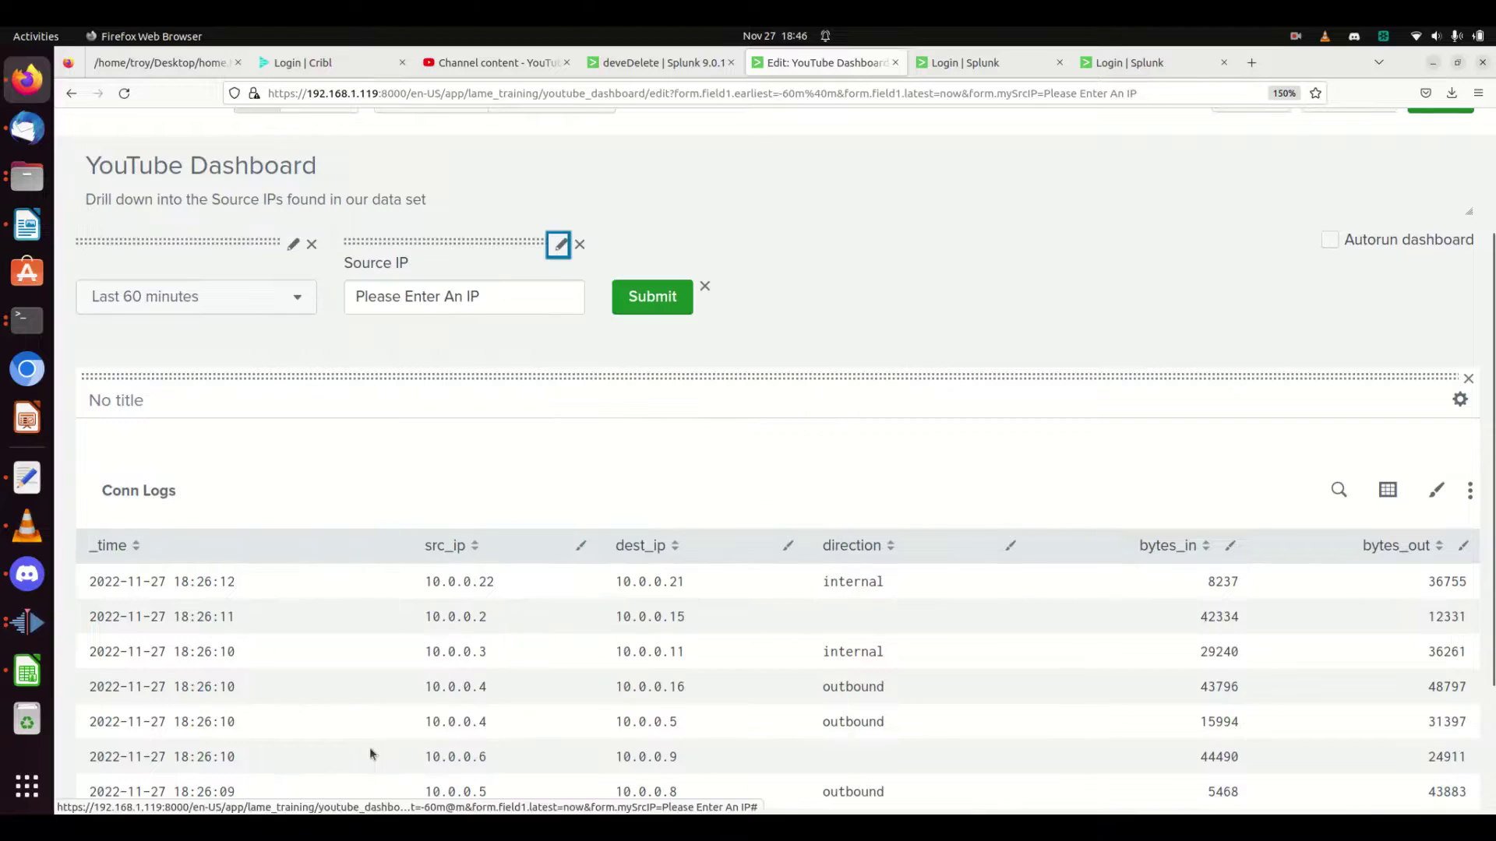
Step: Add the filter src_ip=$mySrcIP$ to the end of the Conn Logs search's first line and apply the change
click(1339, 493)
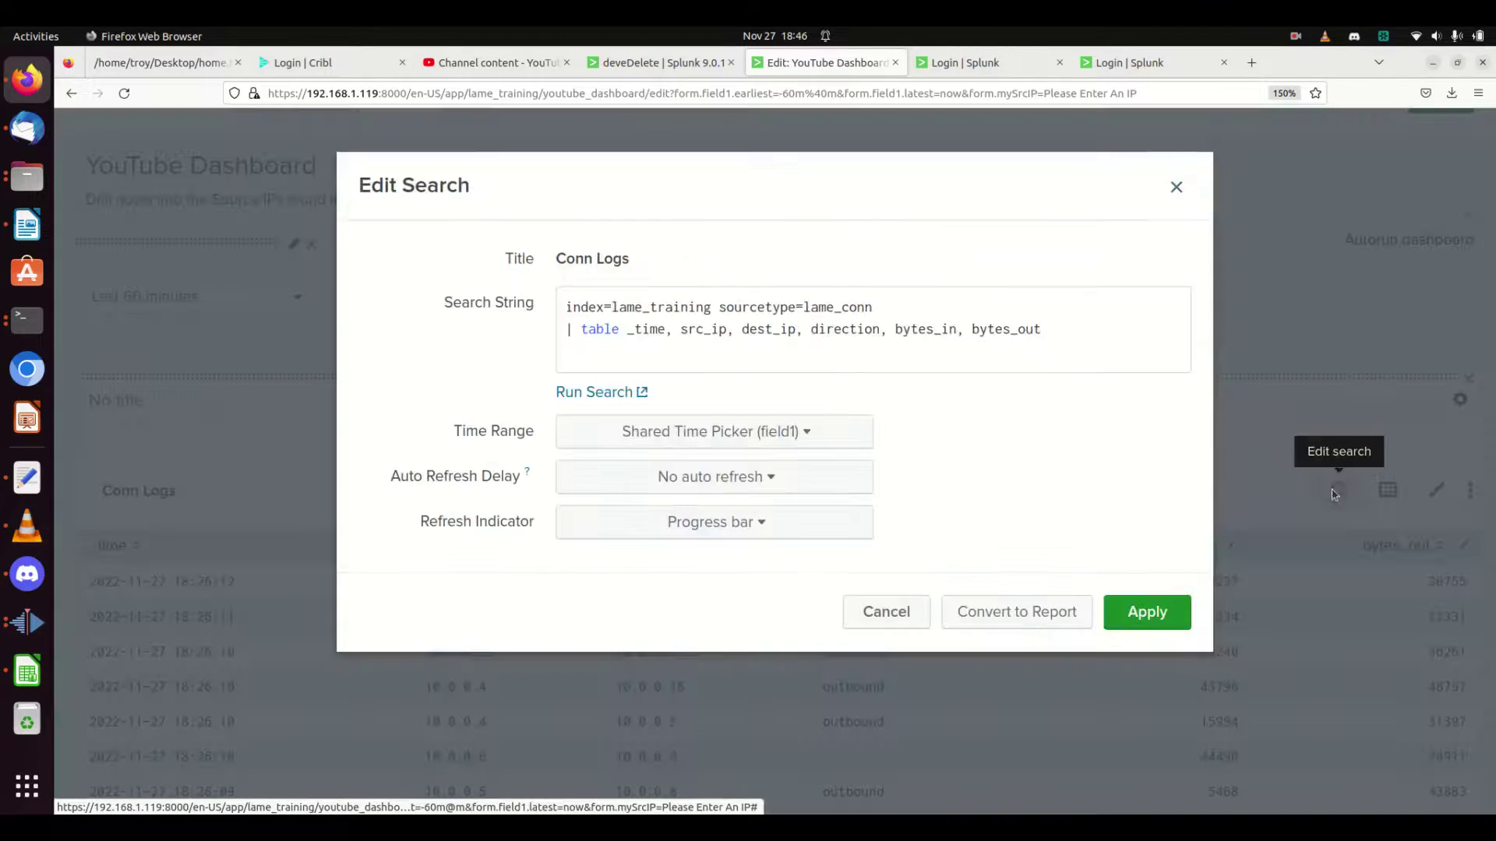
click(887, 315)
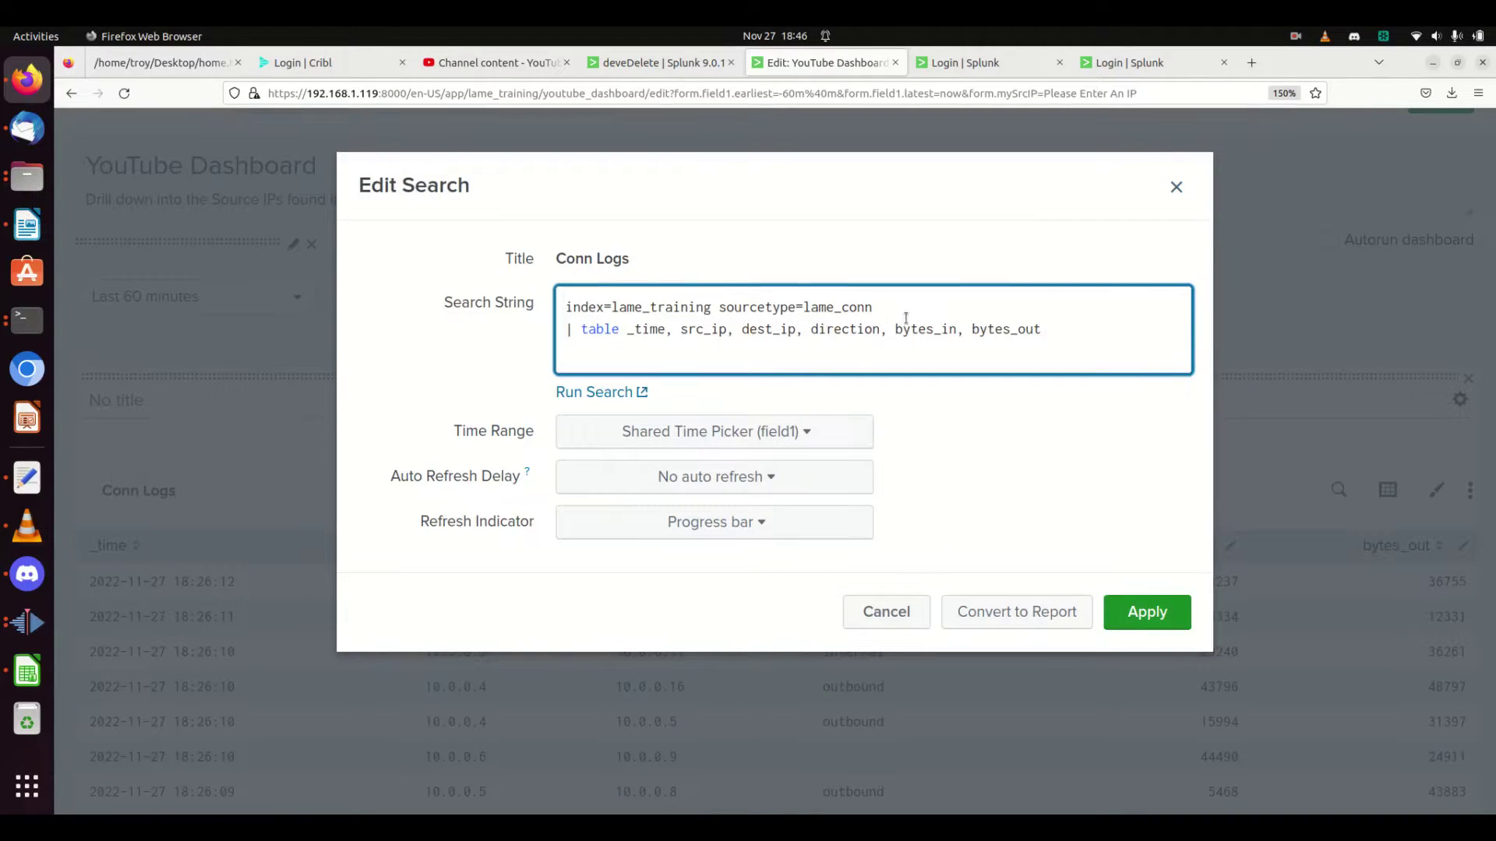
text(src_ip=)
key(ctrl+v)
text($)
key(Right)
key(Right)
key(Right)
key(Right)
text($)
click(1150, 613)
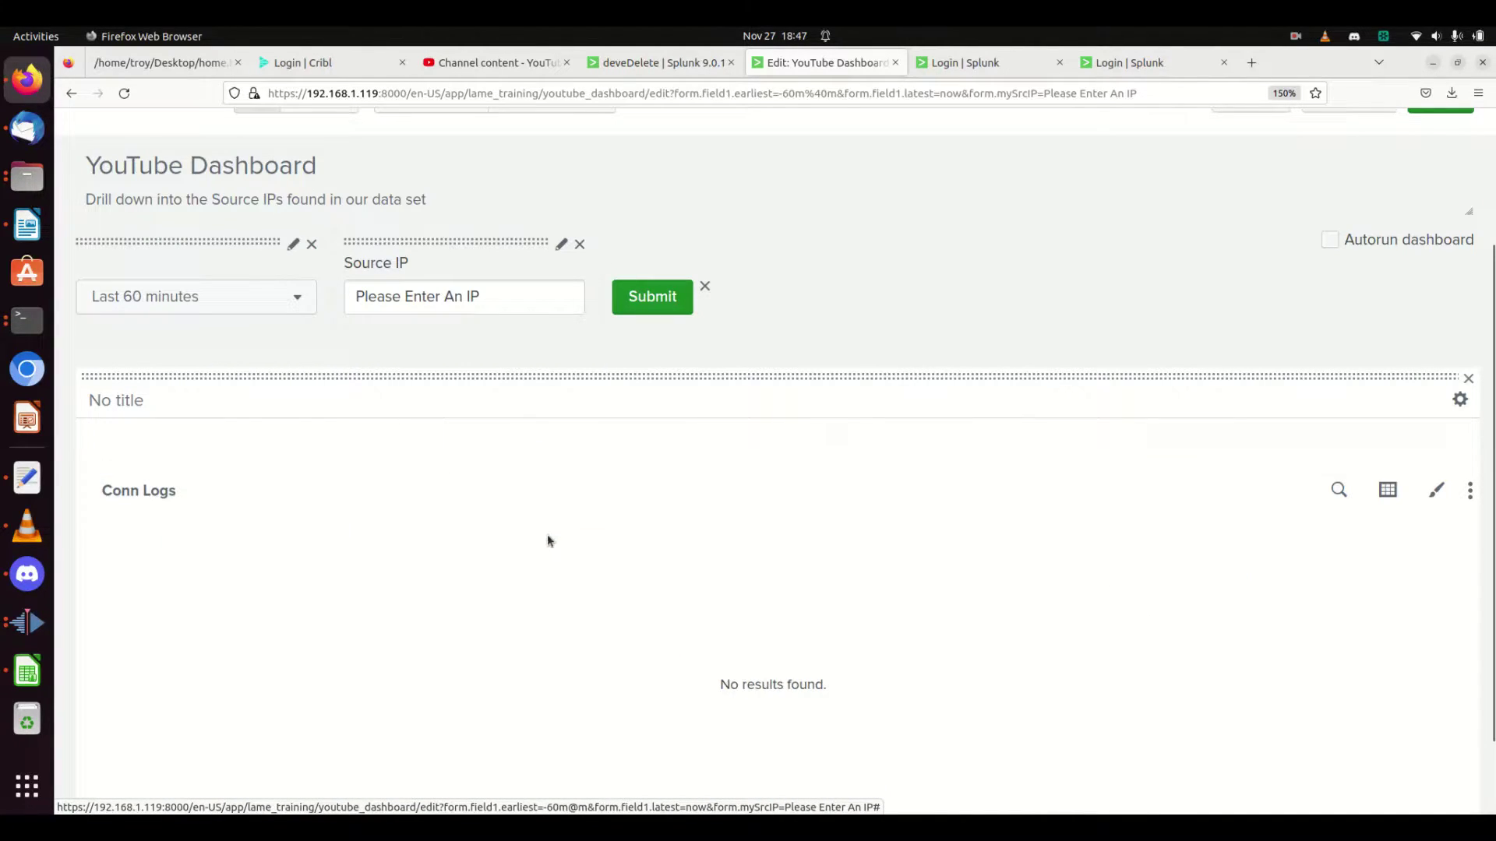
Step: Save the dashboard and open the Conn Logs panel's query in Search to inspect the substituted src_ip value
scroll(1204, 233, up, 3)
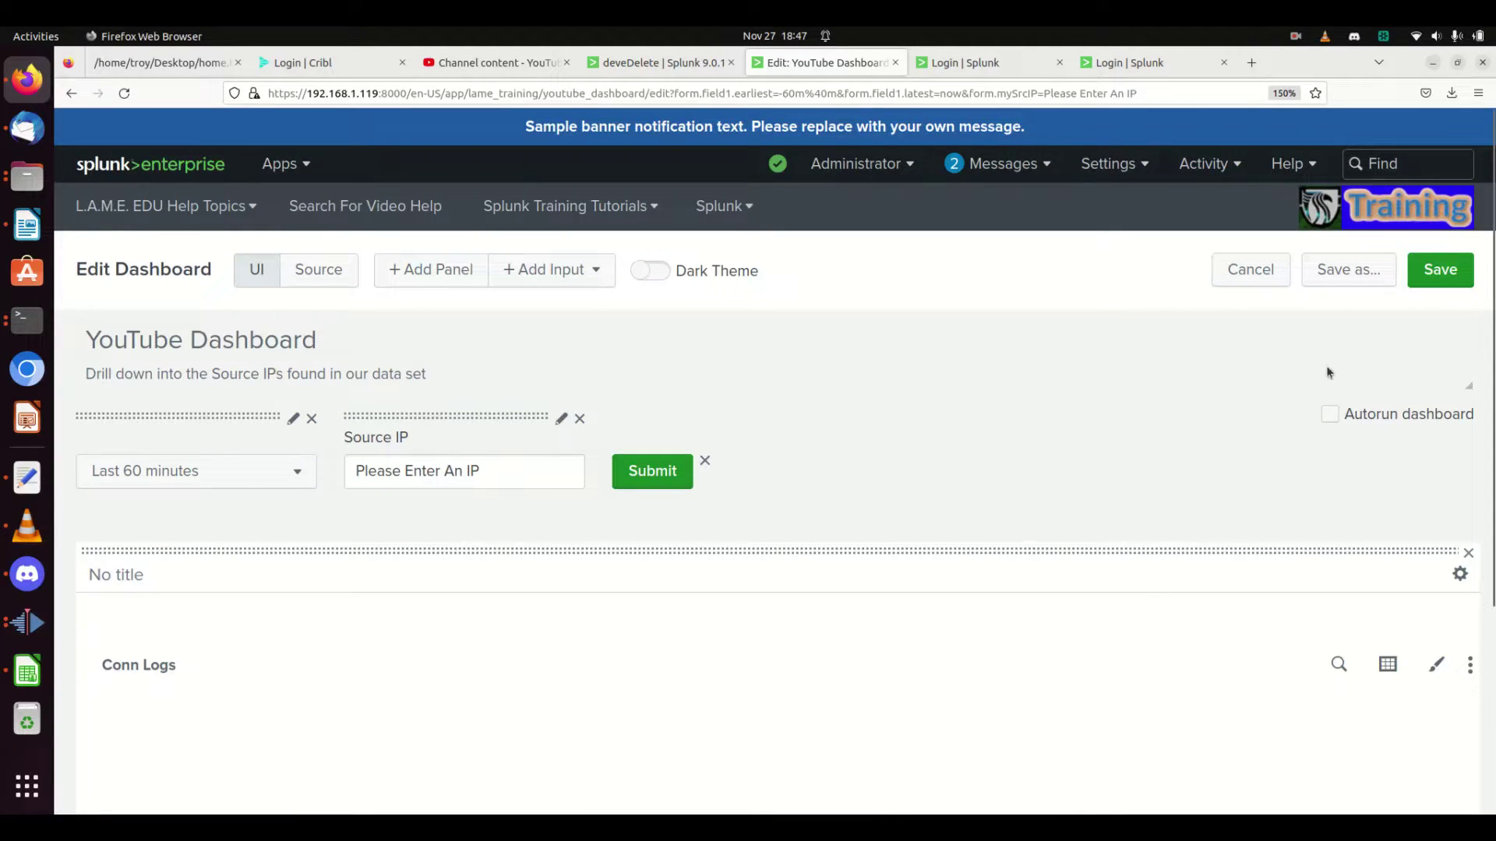
click(1441, 273)
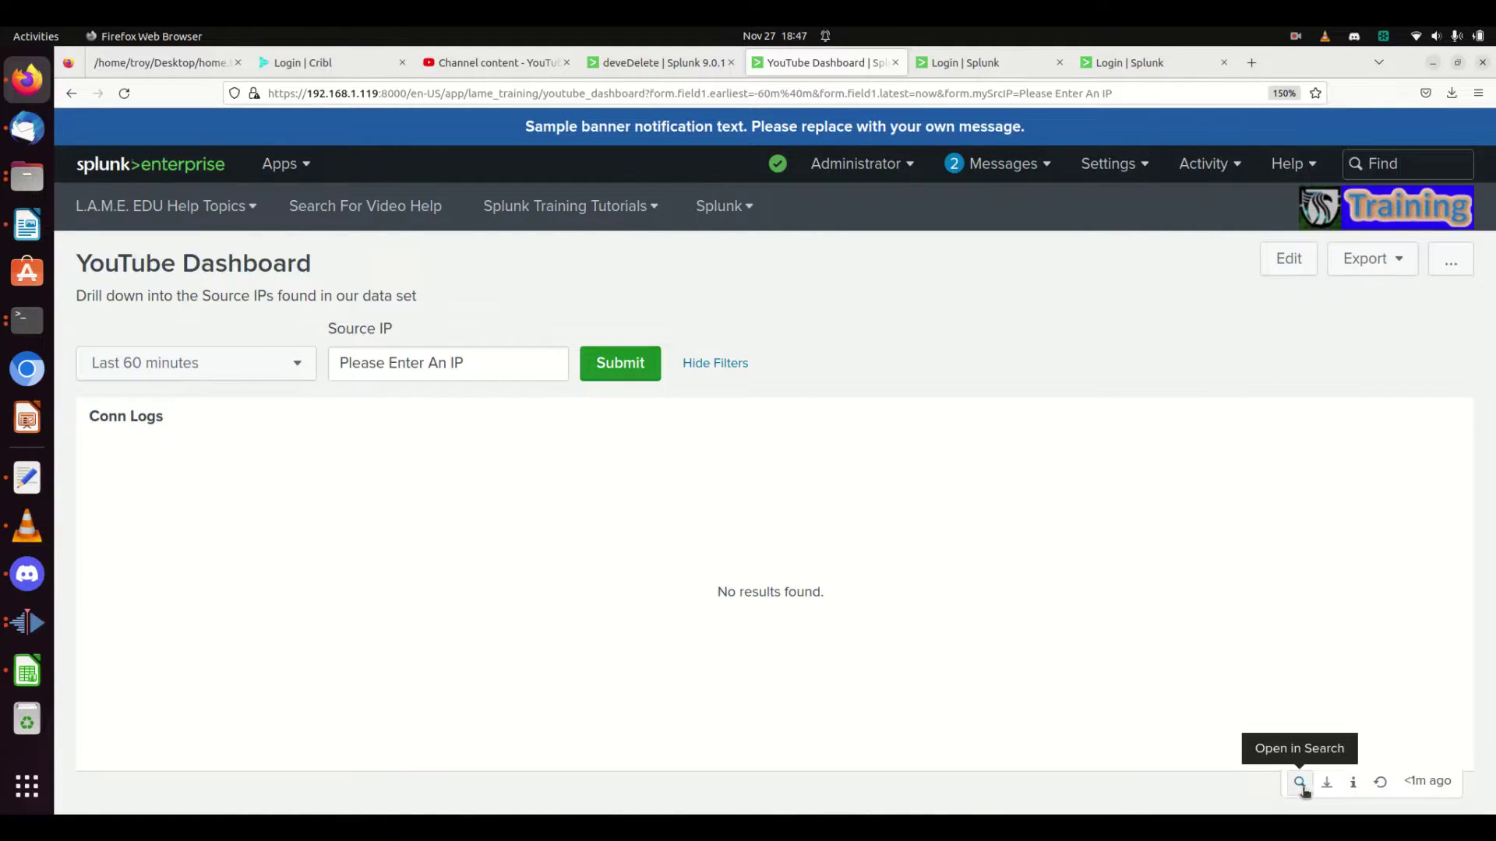
click(1299, 782)
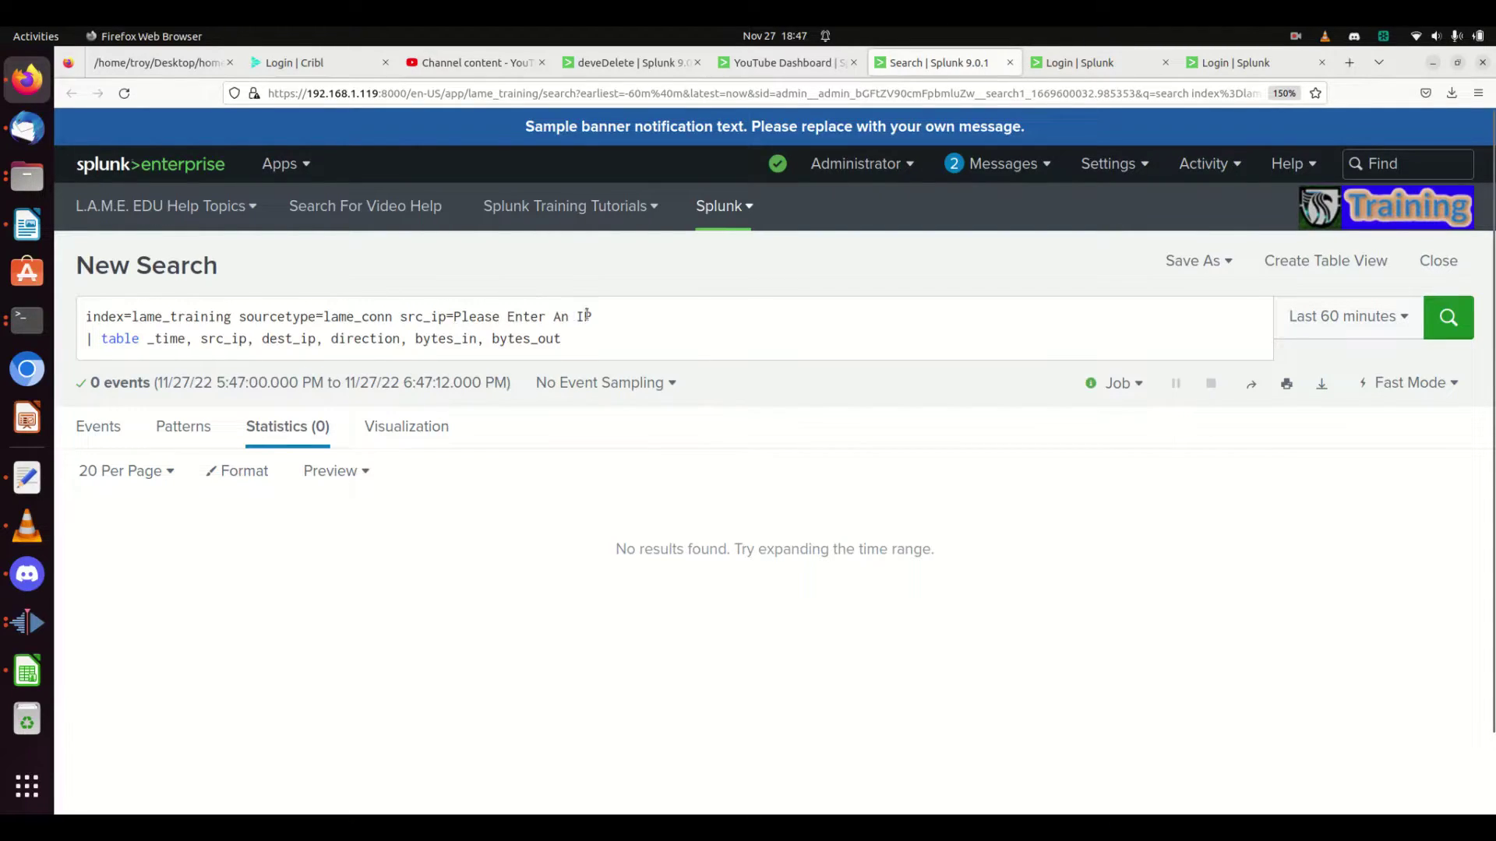
click(456, 317)
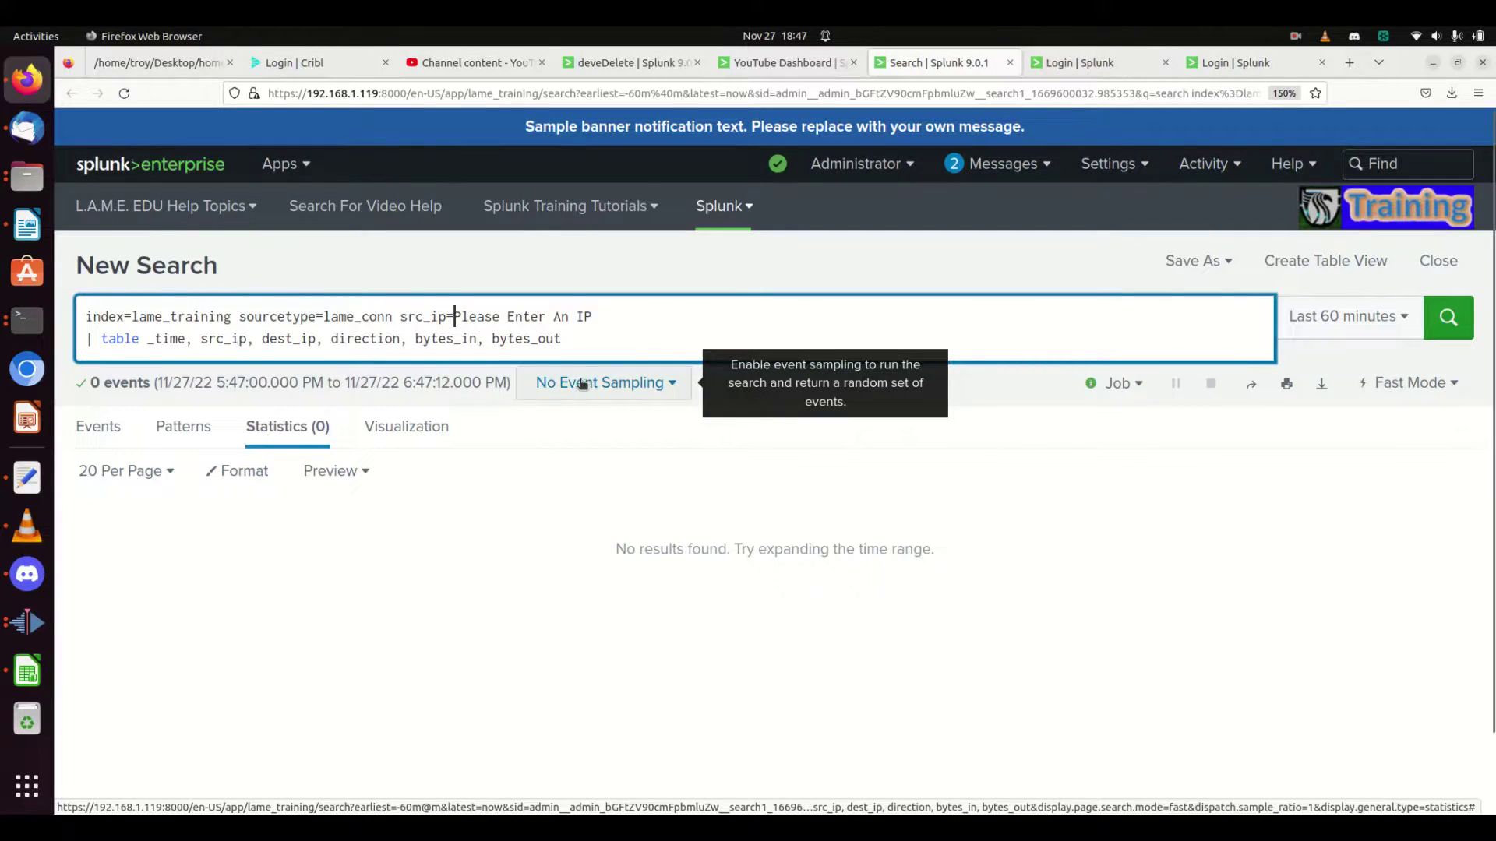
Step: Enclose the $mySrcIP$ token in double quotes in the Conn Logs panel's search string, apply the change and save the dashboard
click(810, 64)
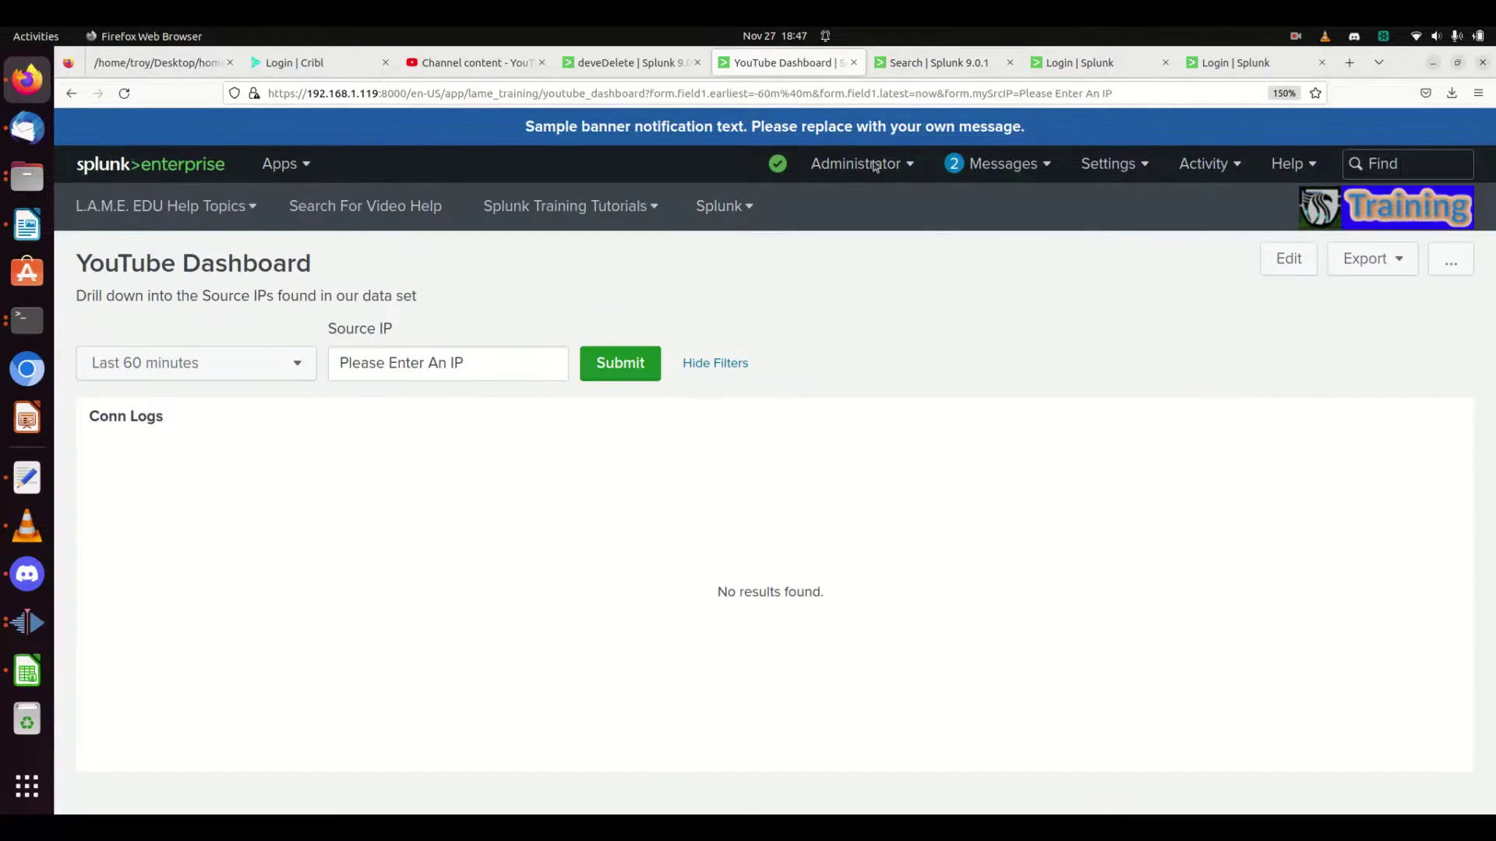
click(1290, 265)
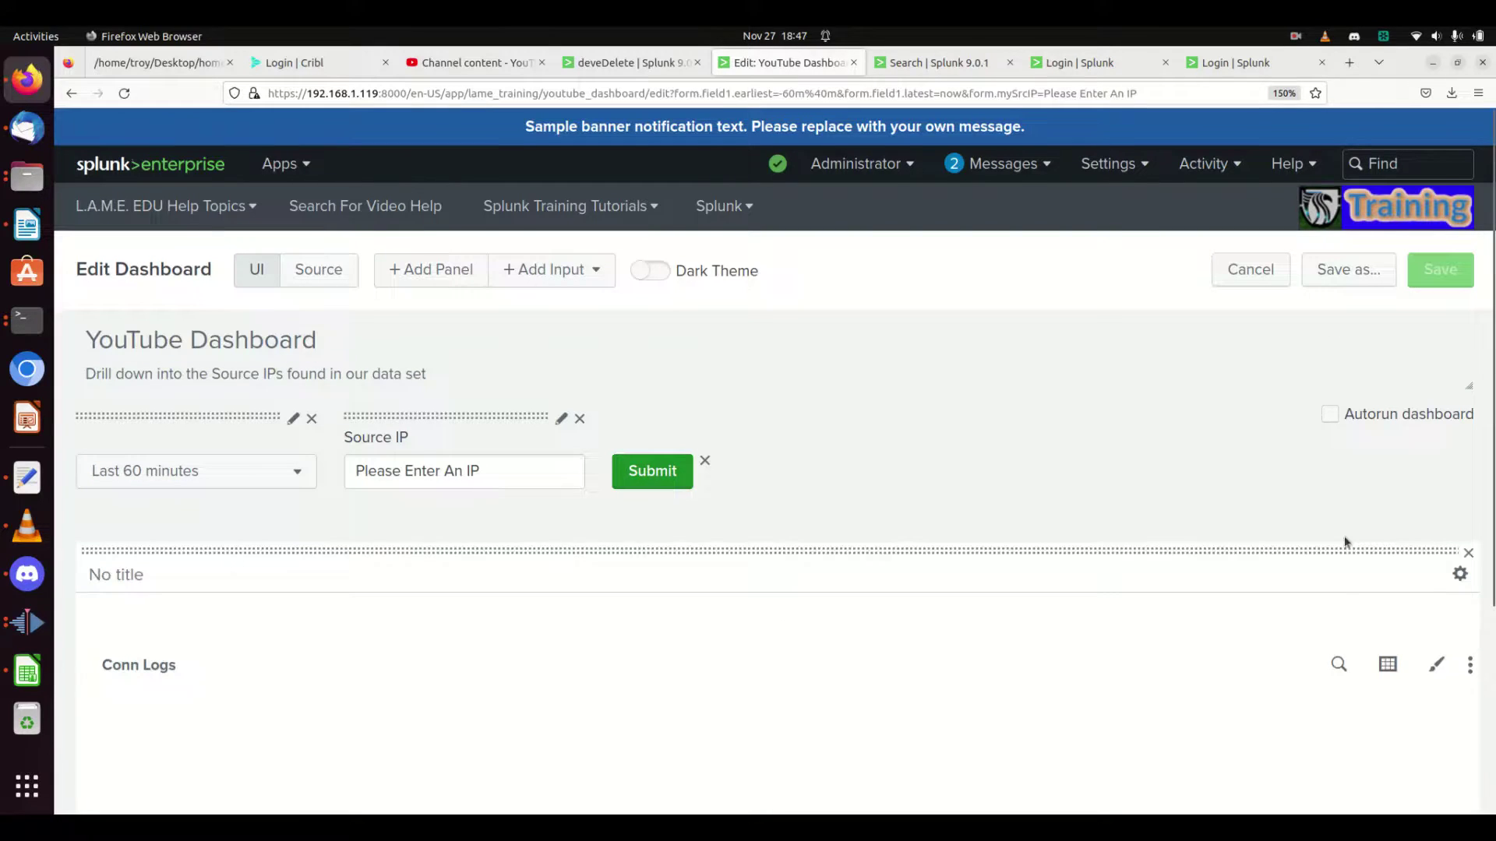
click(1339, 663)
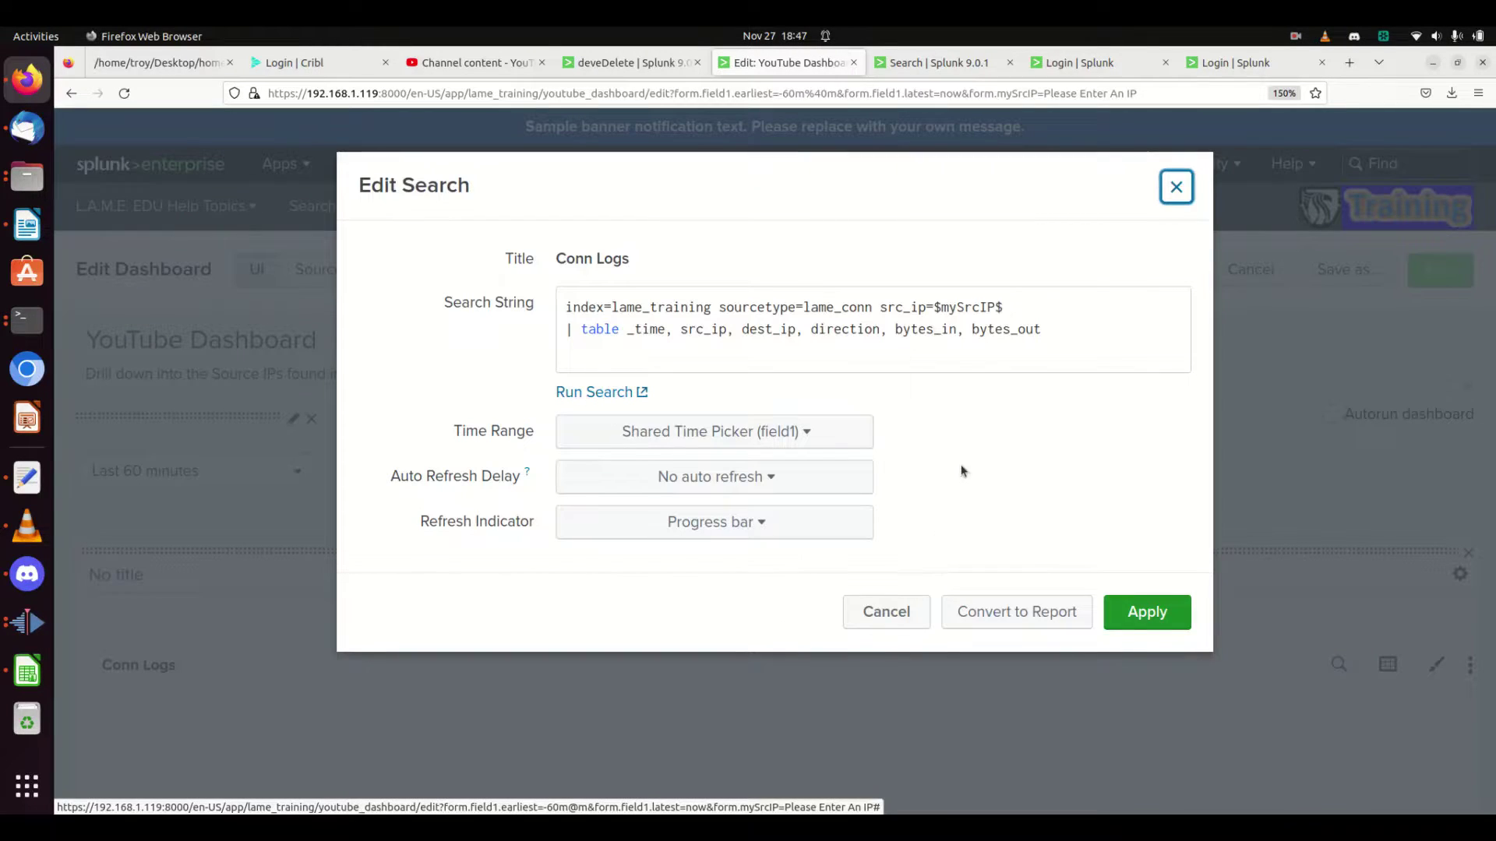
click(934, 308)
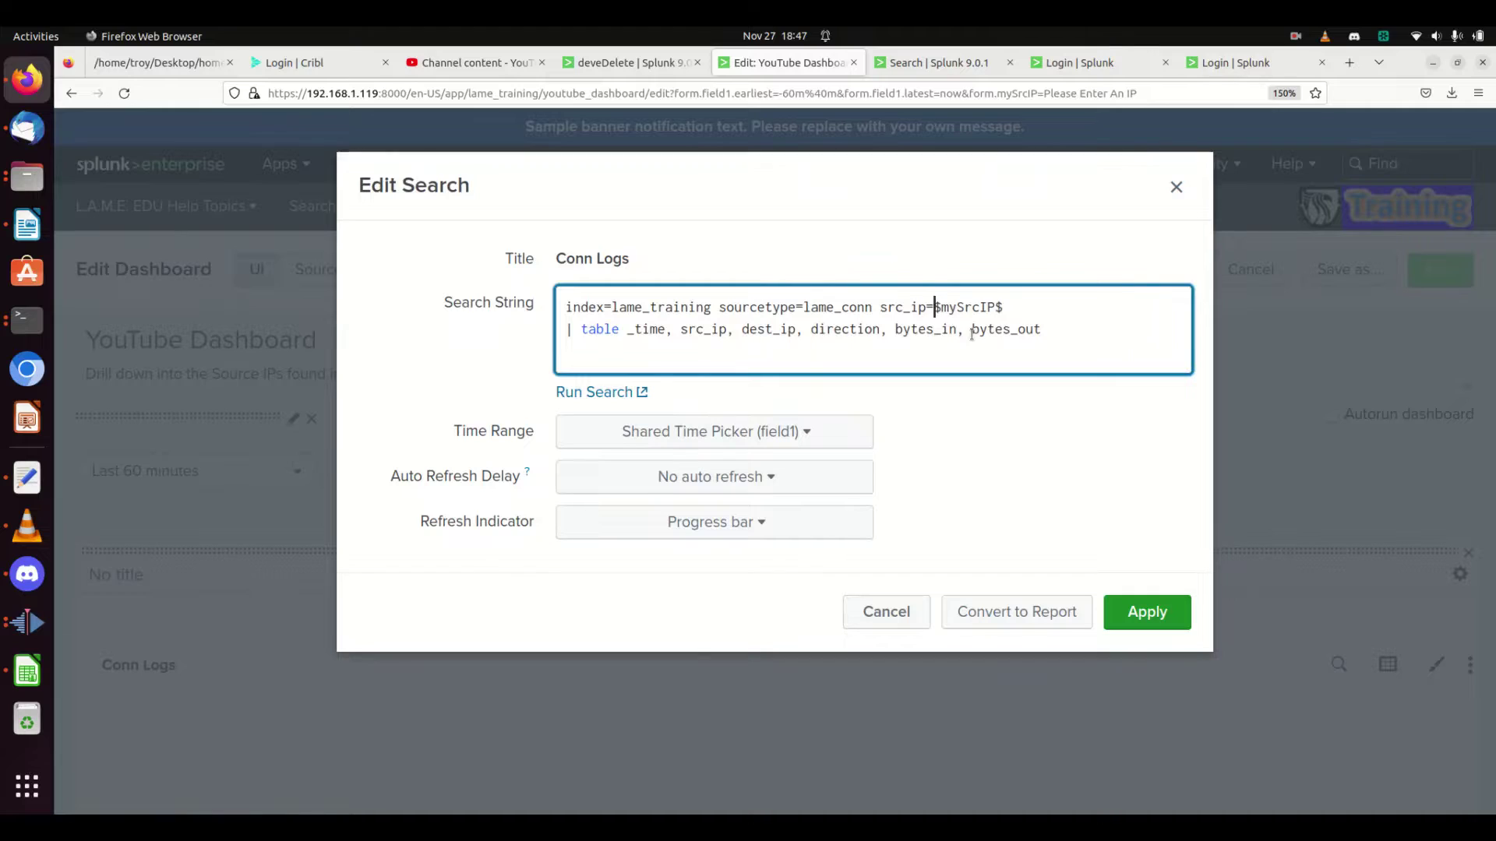
text(")
key(Right)
key(Right)
key(Right)
key(Right)
key(Right)
text(")
click(1145, 611)
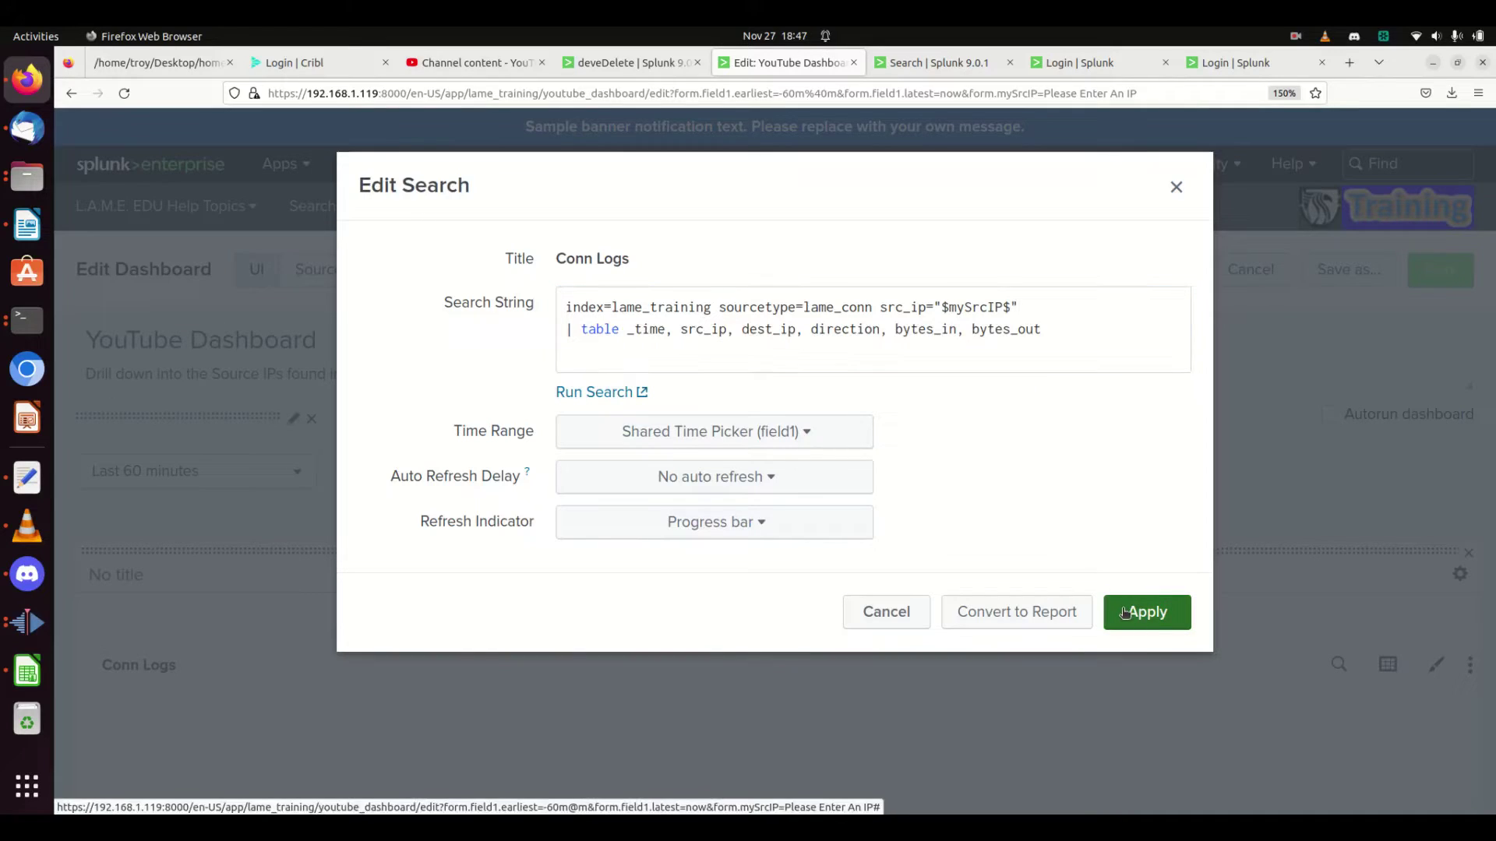
click(1440, 270)
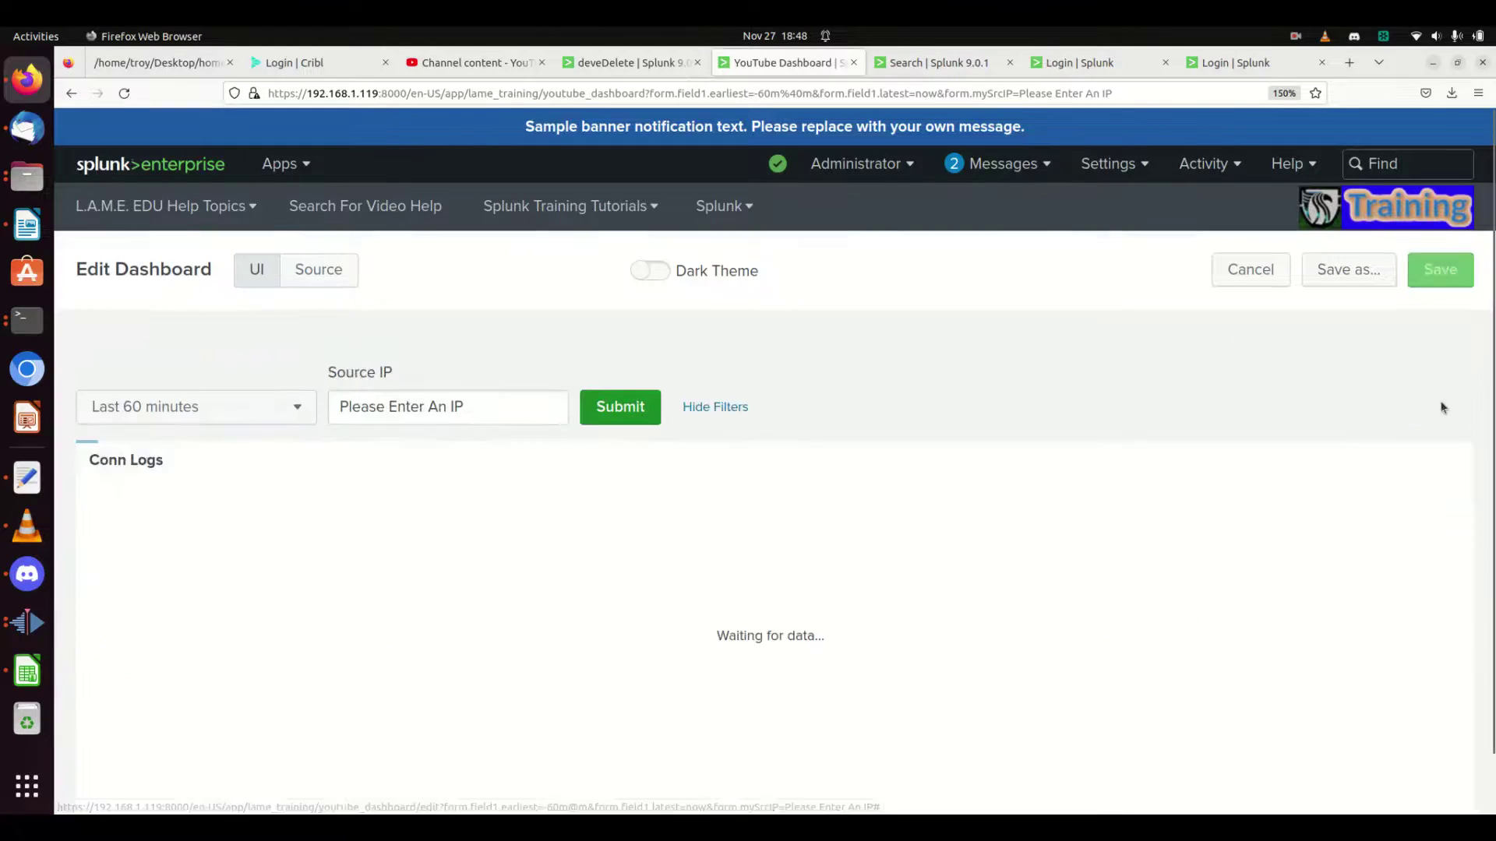
Step: Open the Conn Logs panel's query in Search to inspect the quoted src_ip value, then close both Search tabs
click(1374, 782)
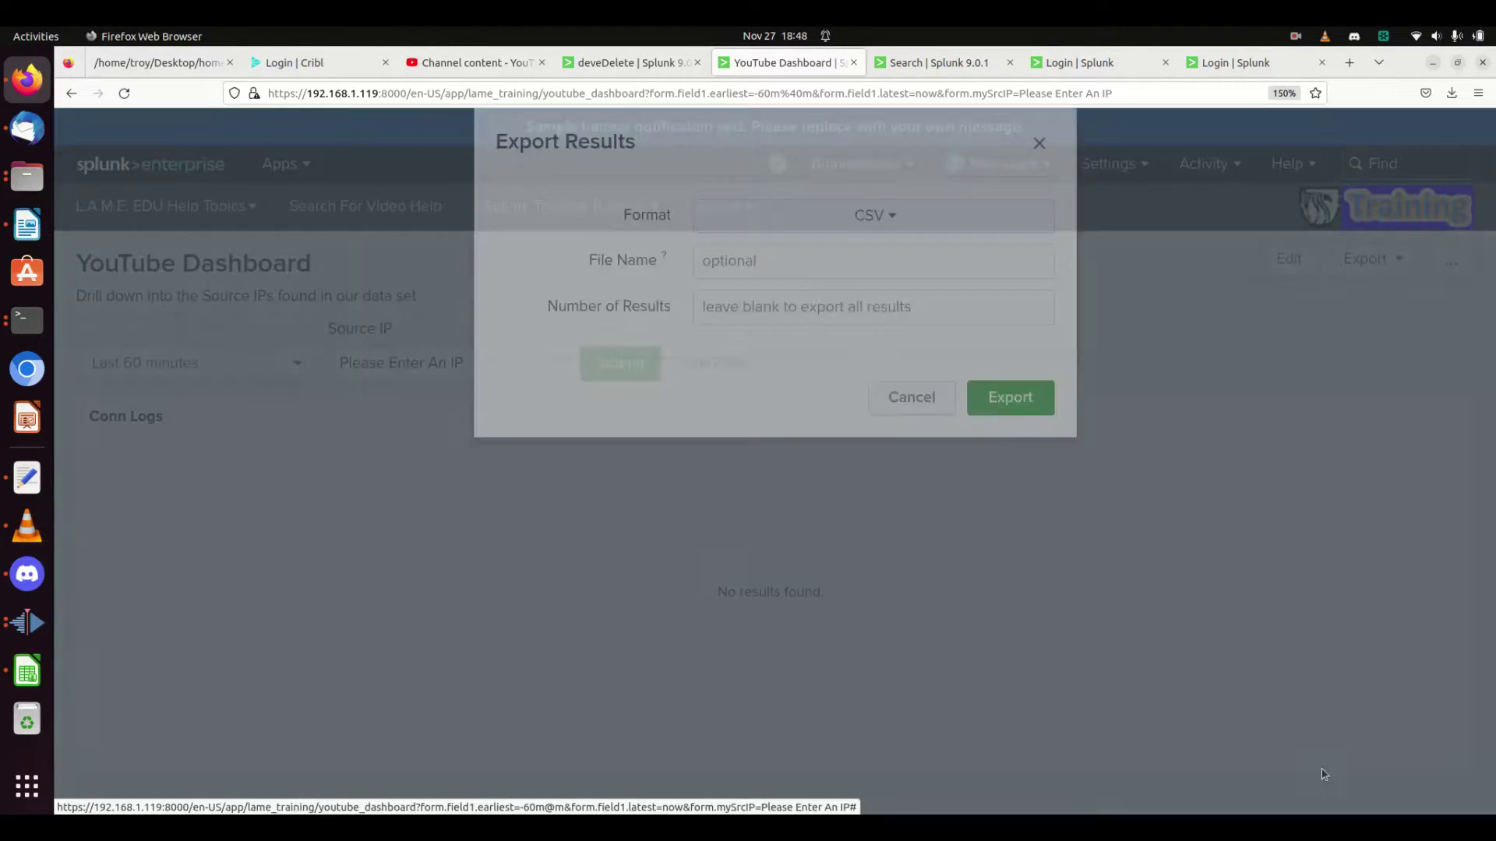
click(904, 438)
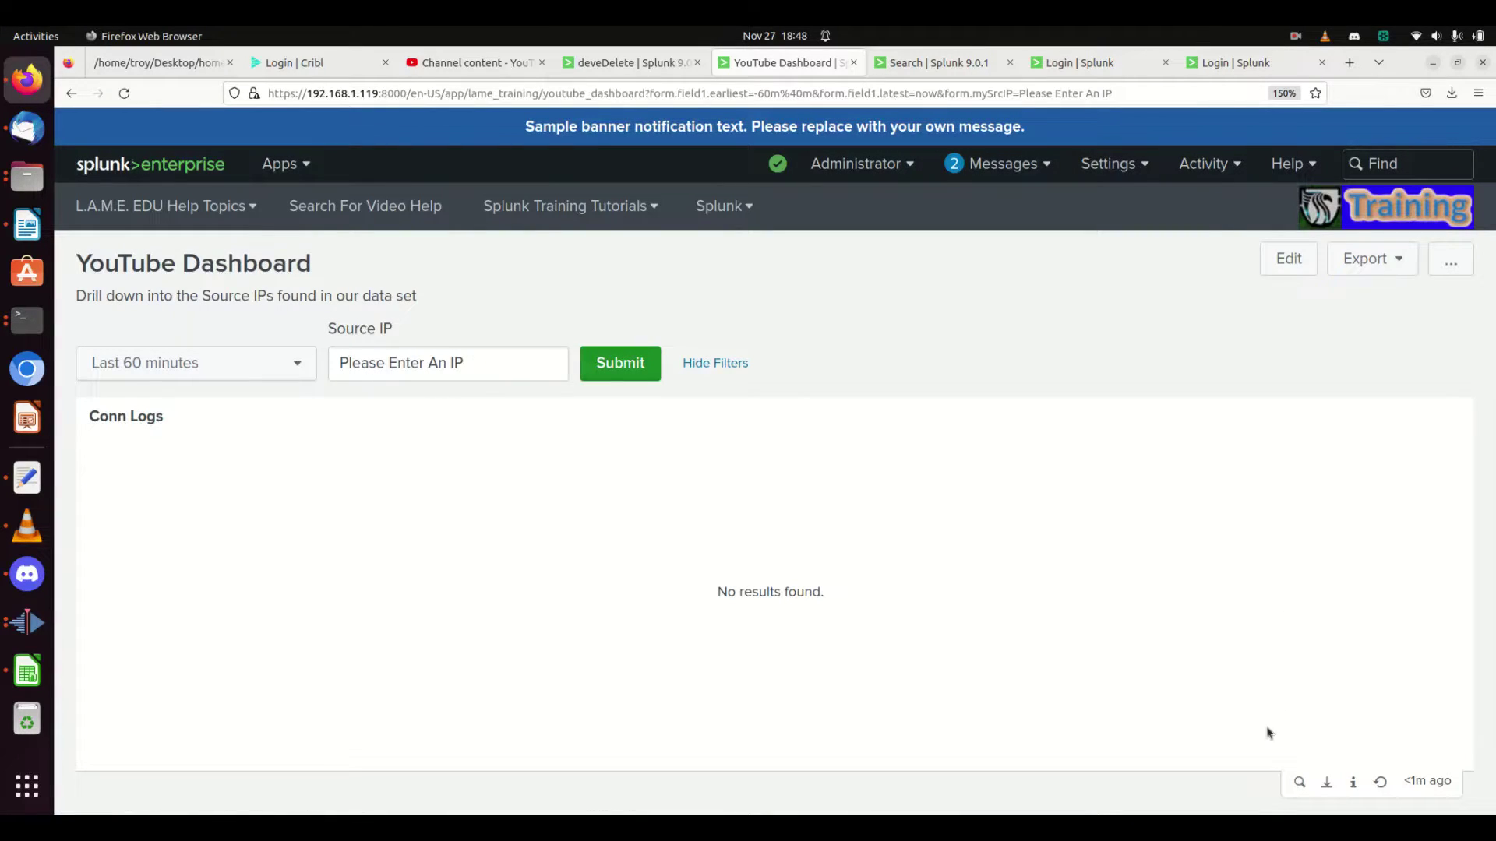
click(1300, 782)
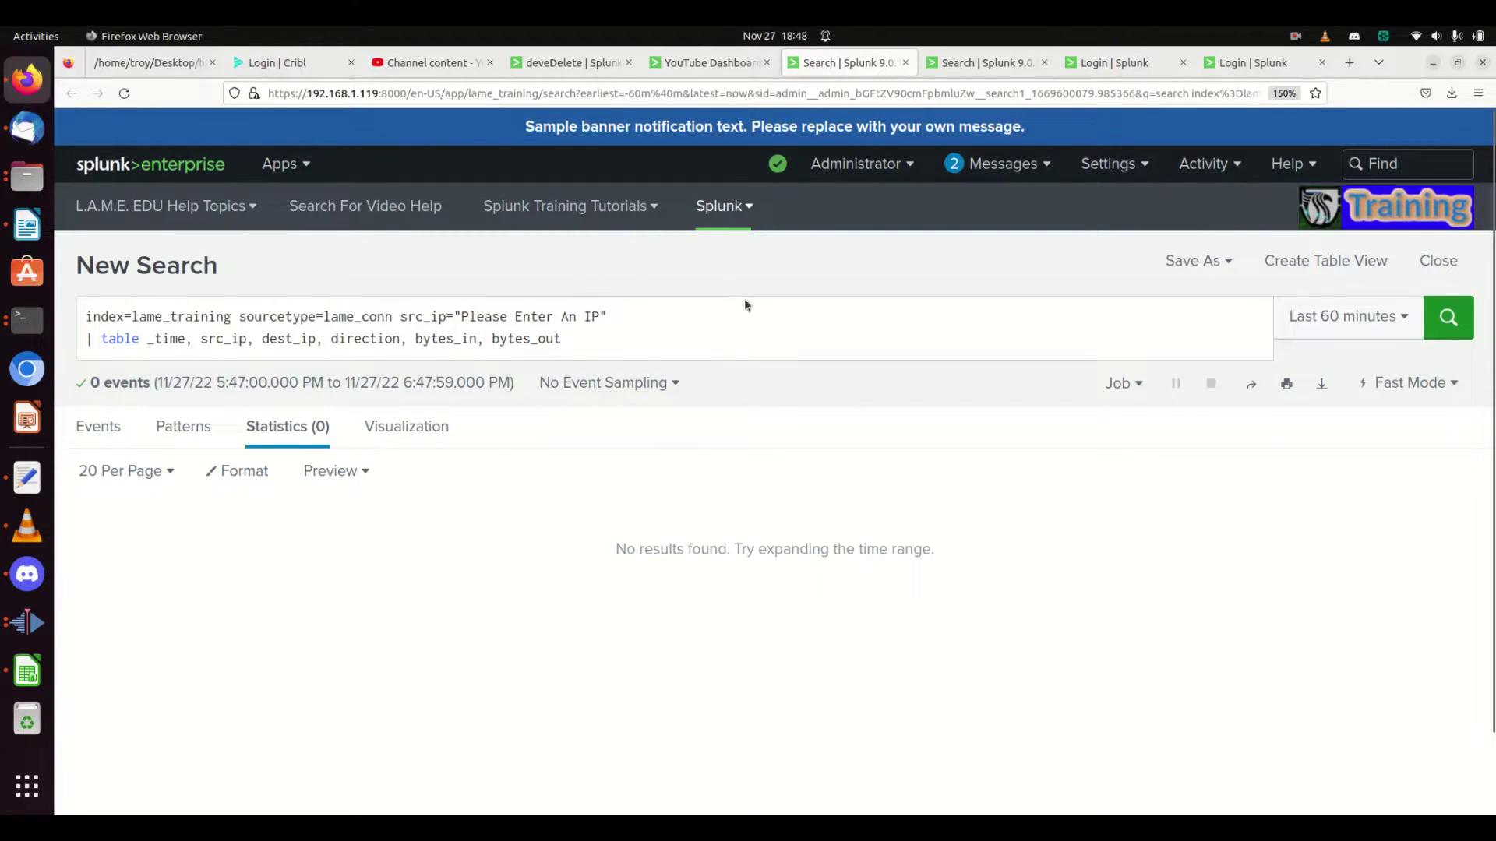
click(904, 63)
click(904, 63)
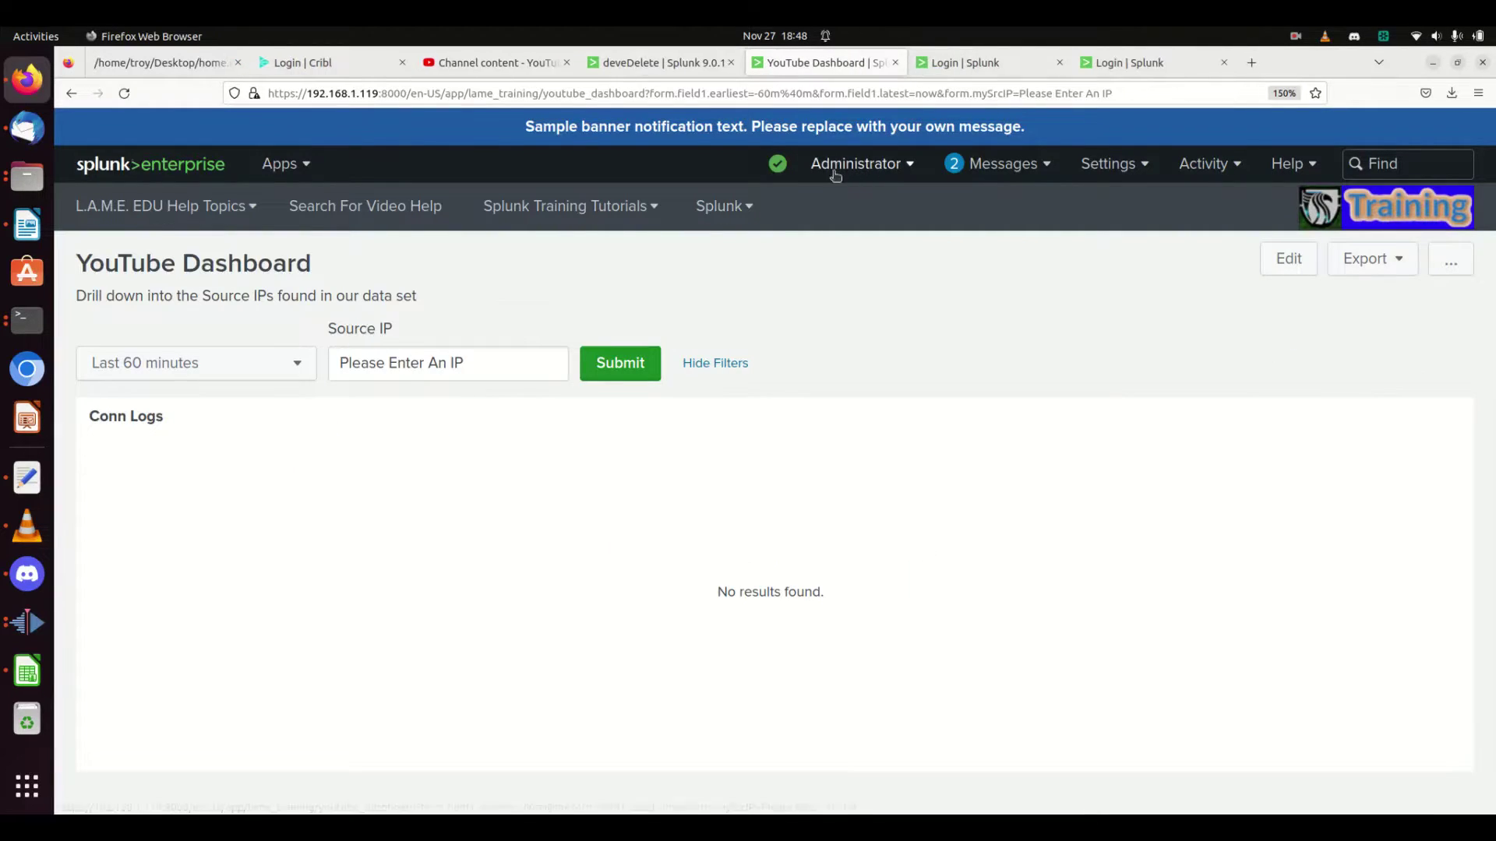
Step: Filter the dashboard by Source IP 10.0.0.1 and check the src_ip column of the Conn Logs table
triple_click(483, 358)
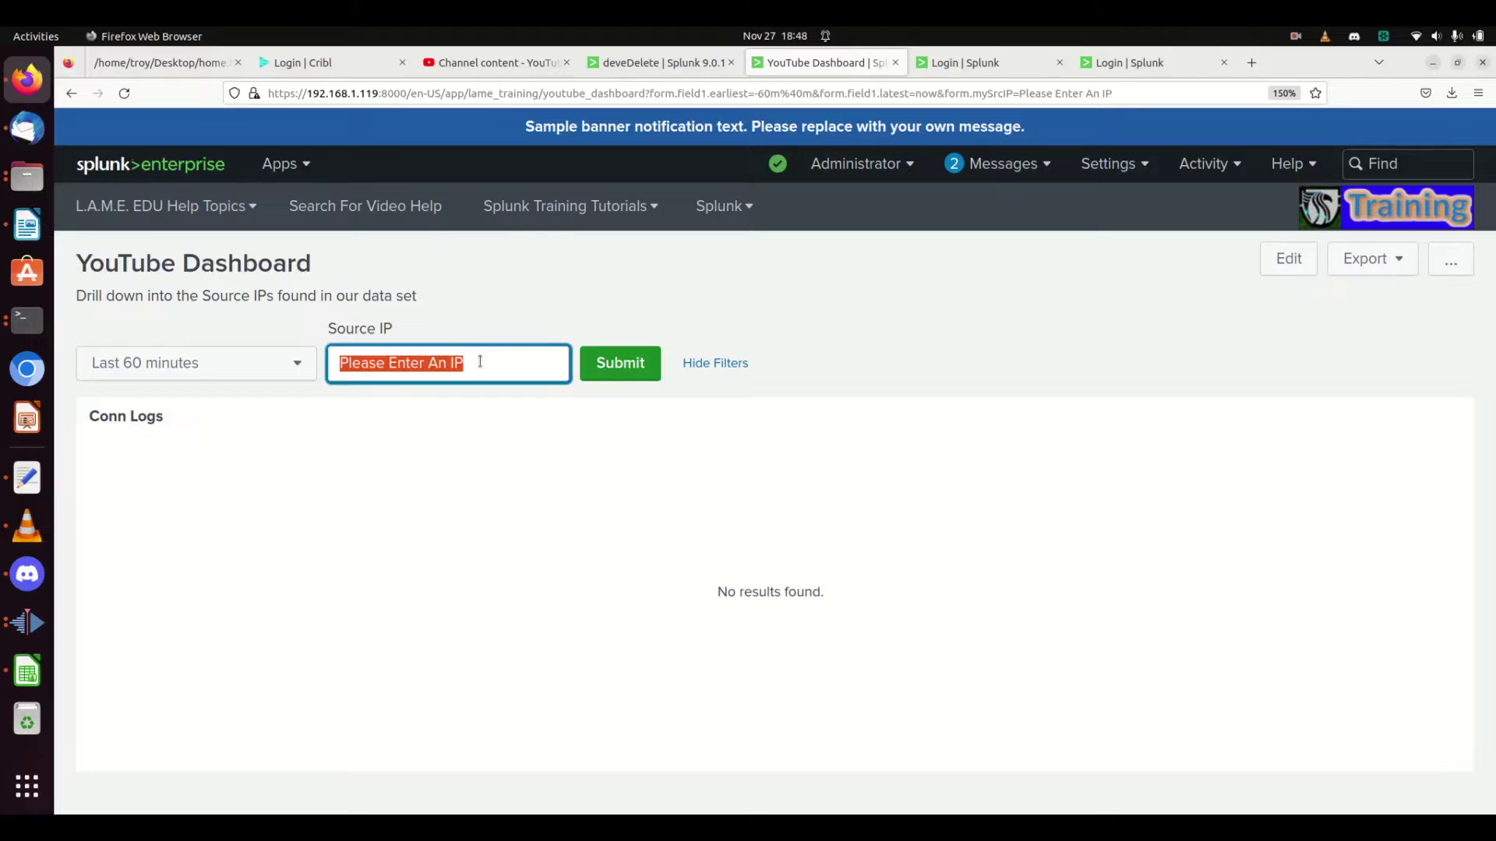
text(10.0)
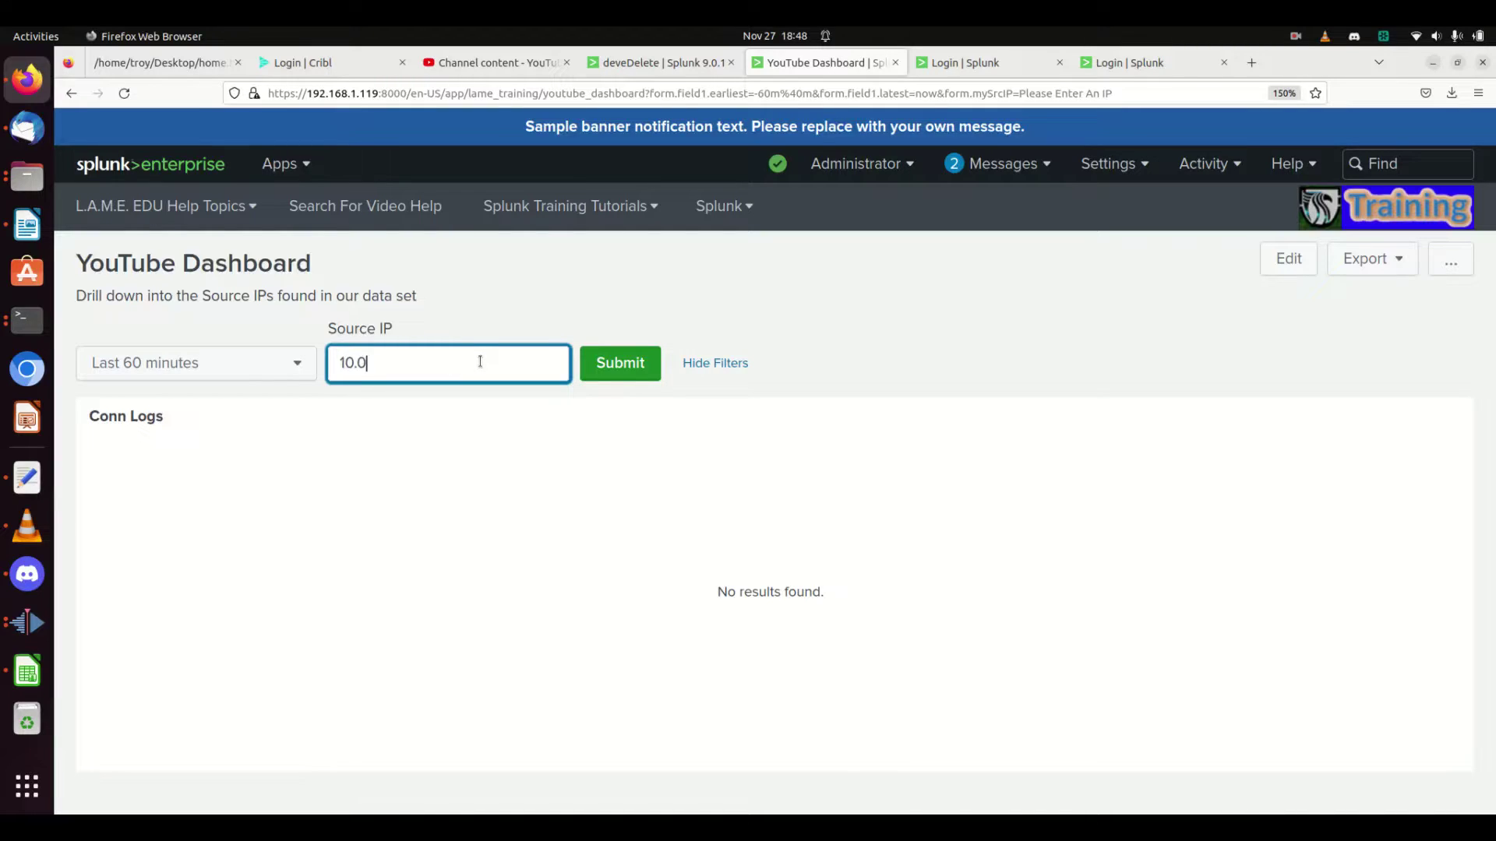
text(.0.1)
click(621, 367)
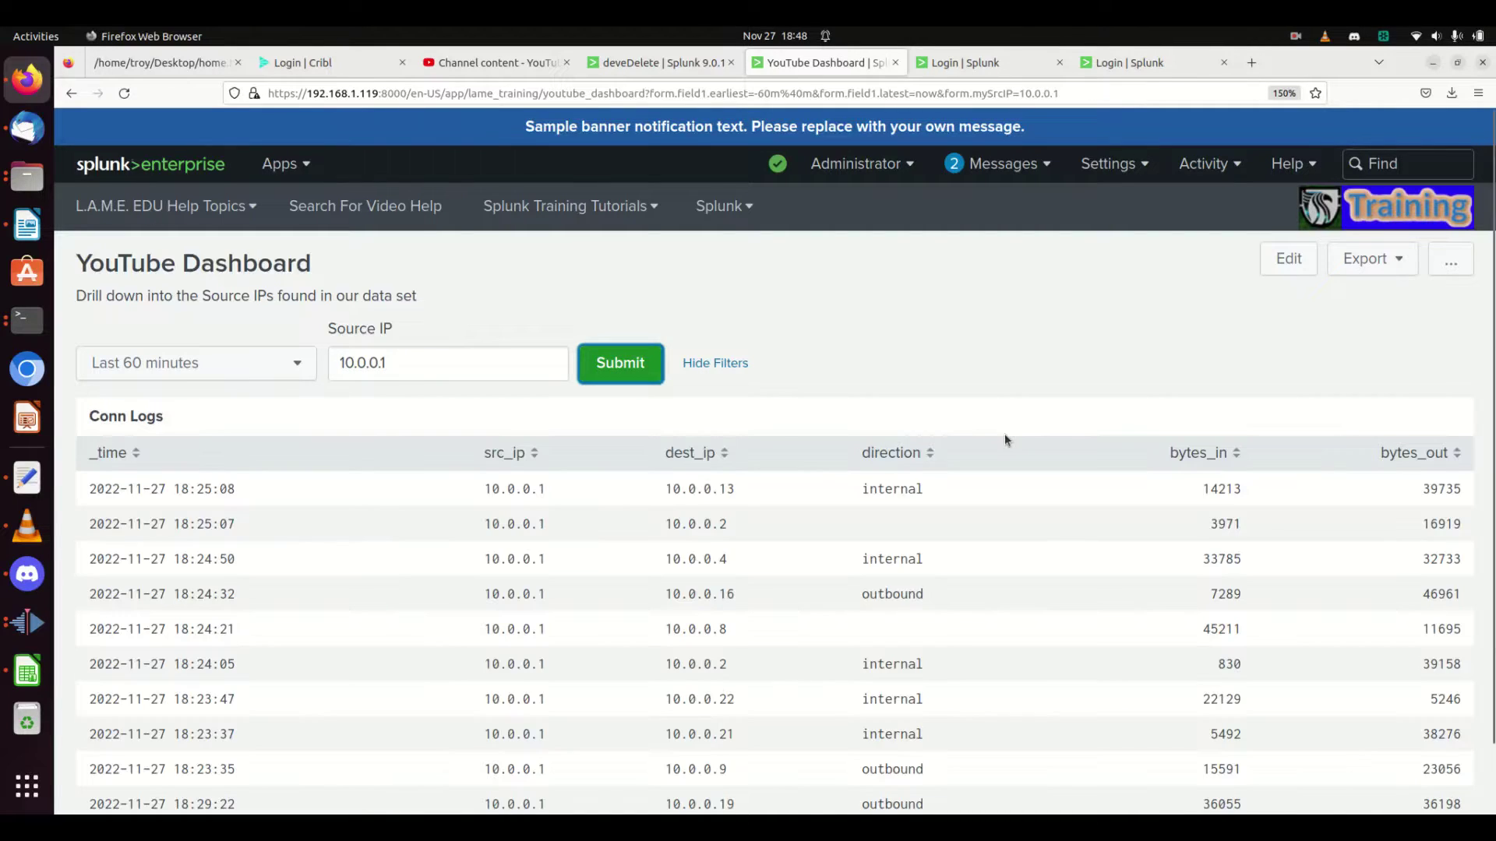
scroll(544, 616, down, 1)
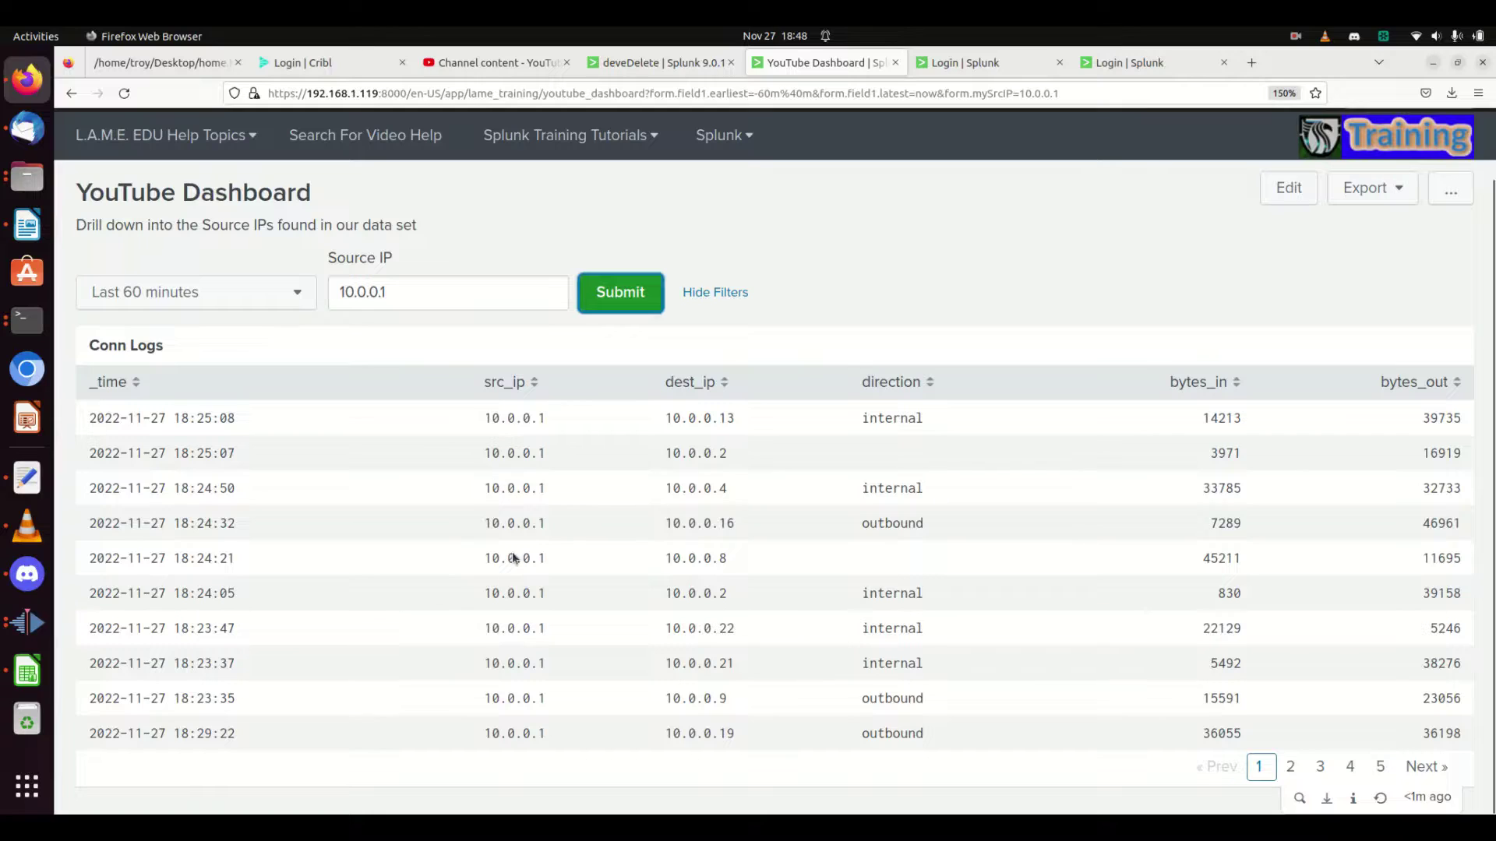
Step: Put the dashboard in edit mode and add a dropdown input
click(1292, 201)
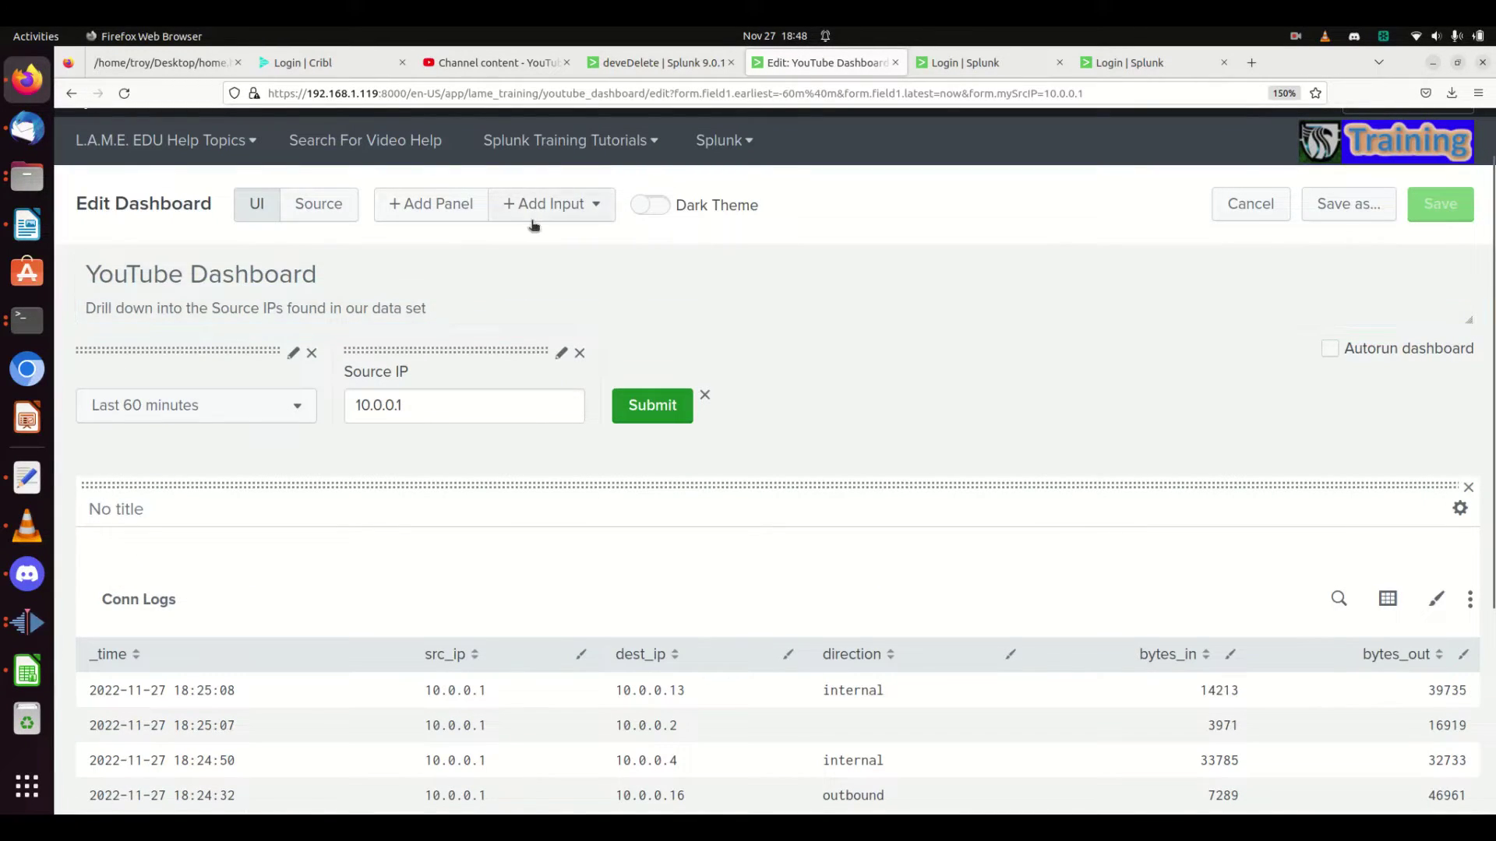
click(545, 218)
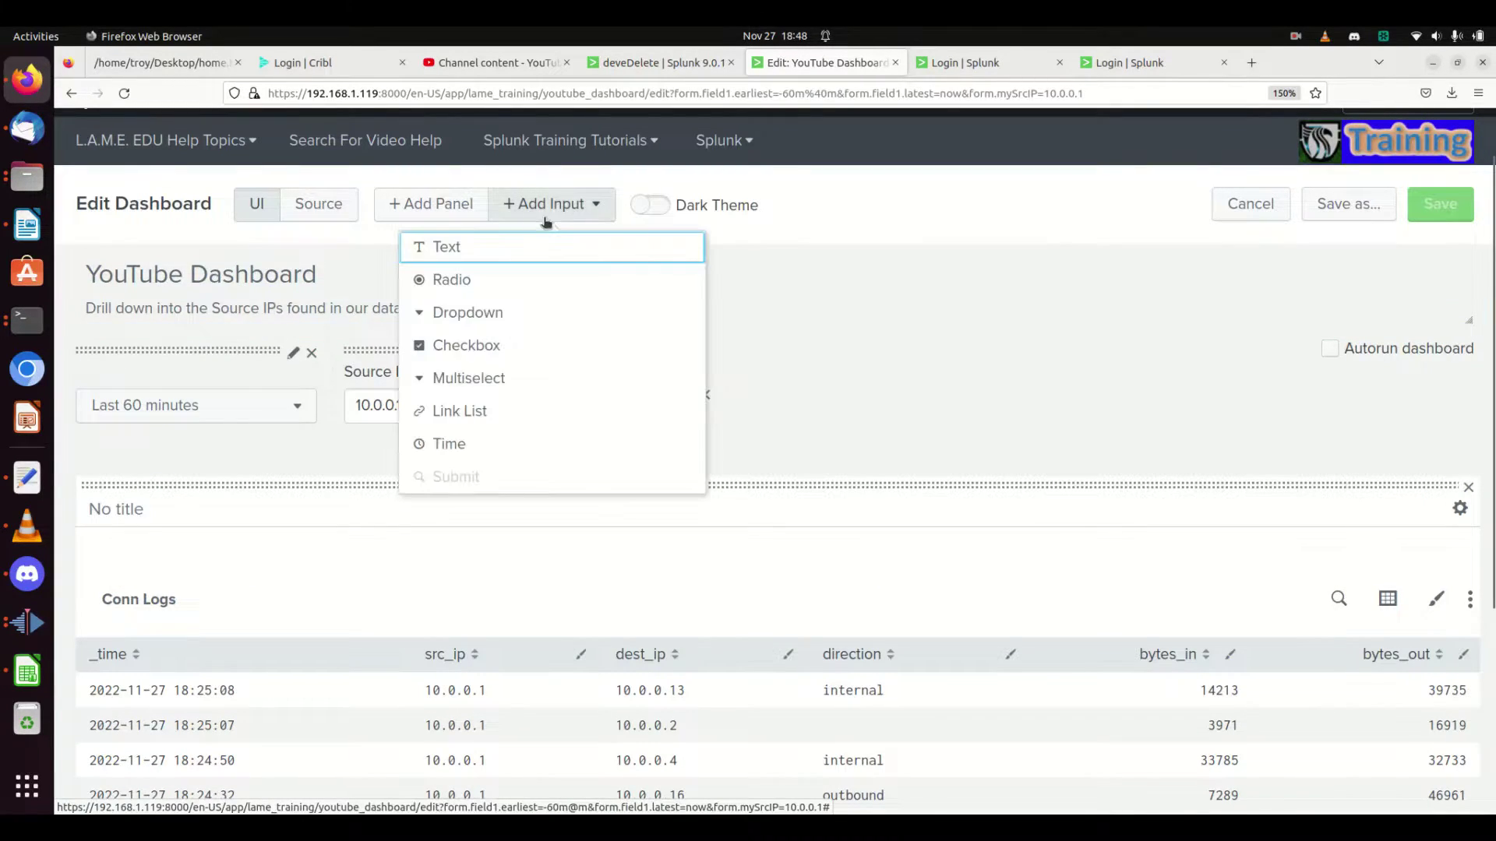
click(508, 315)
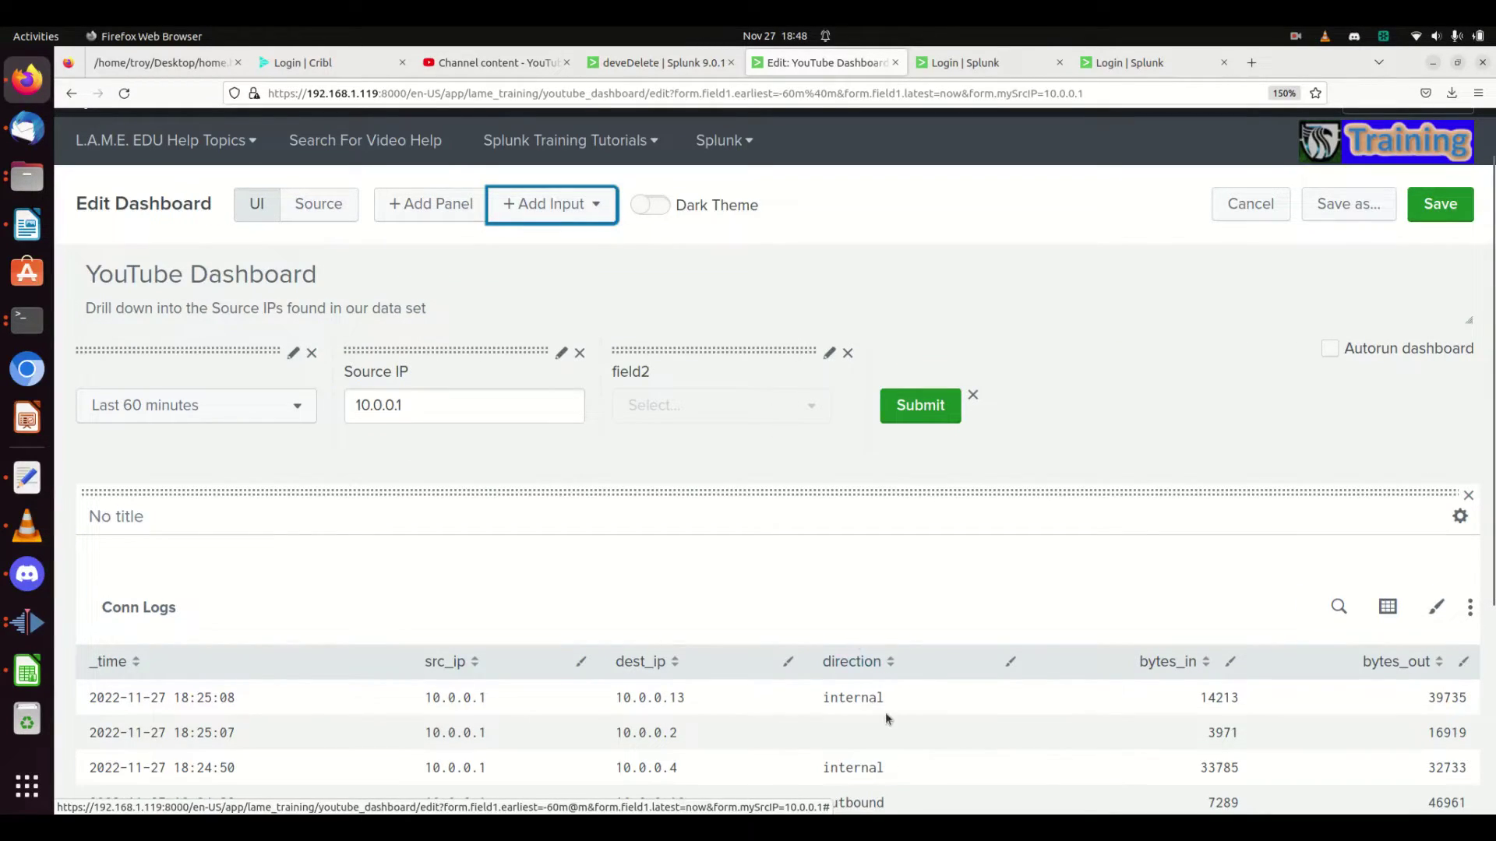
Step: Set the new dropdown input's label to Direction and its token to myDirection
scroll(874, 622, down, 3)
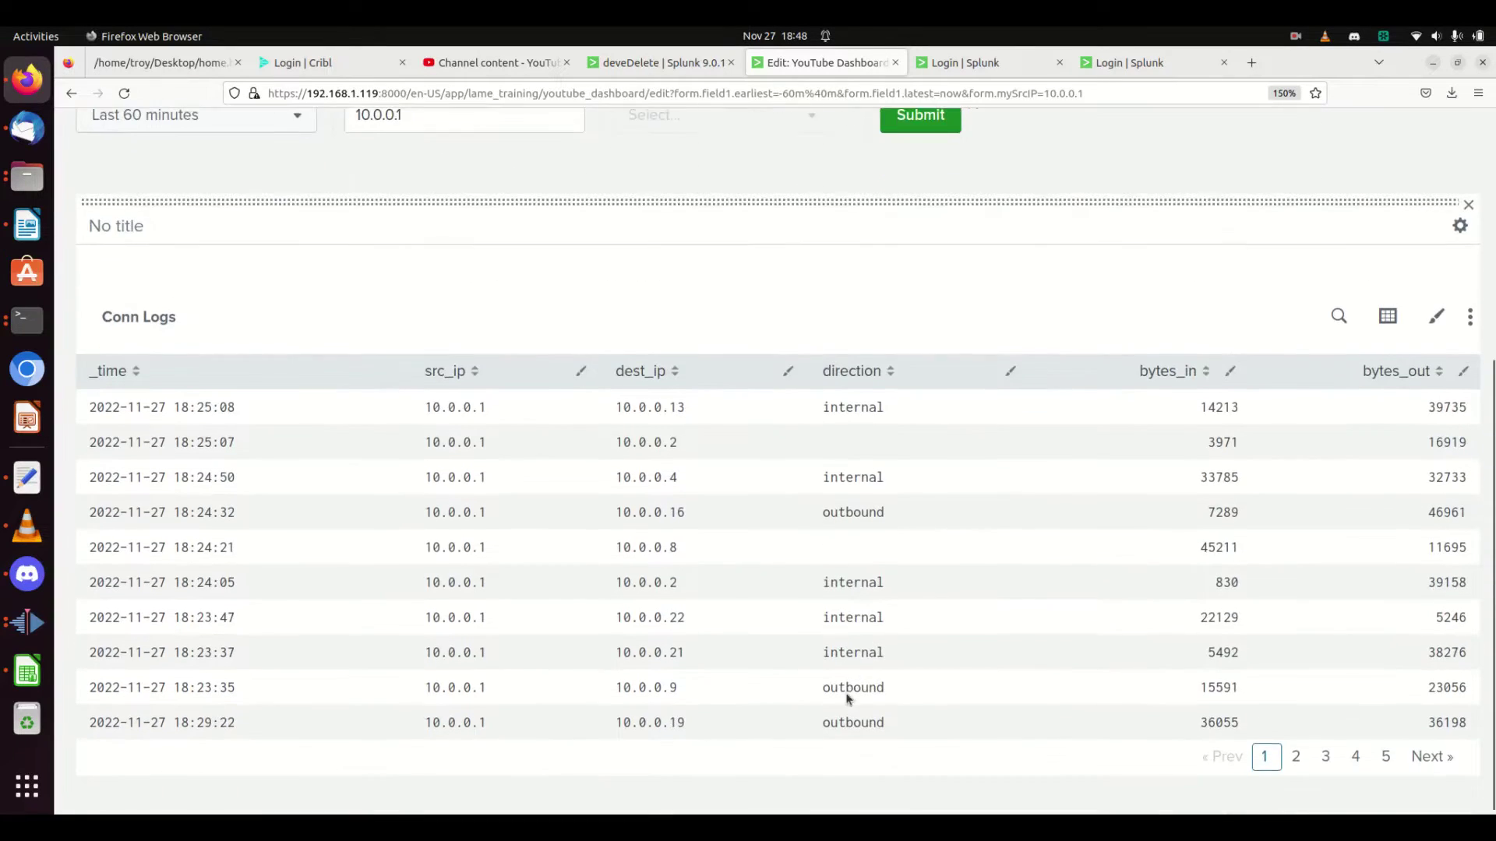
scroll(826, 631, up, 3)
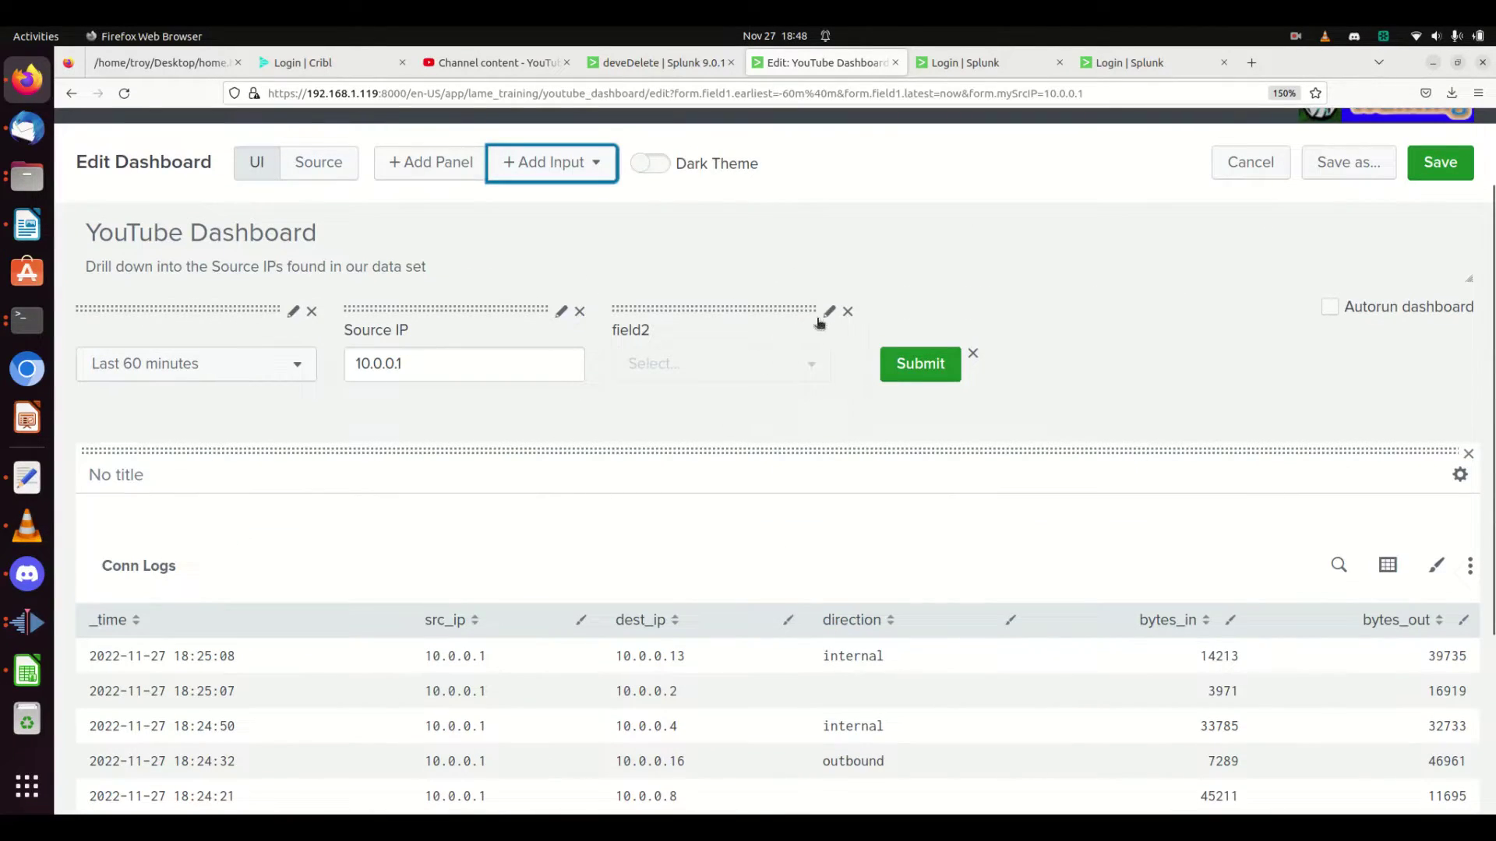
scroll(819, 323, up, 1)
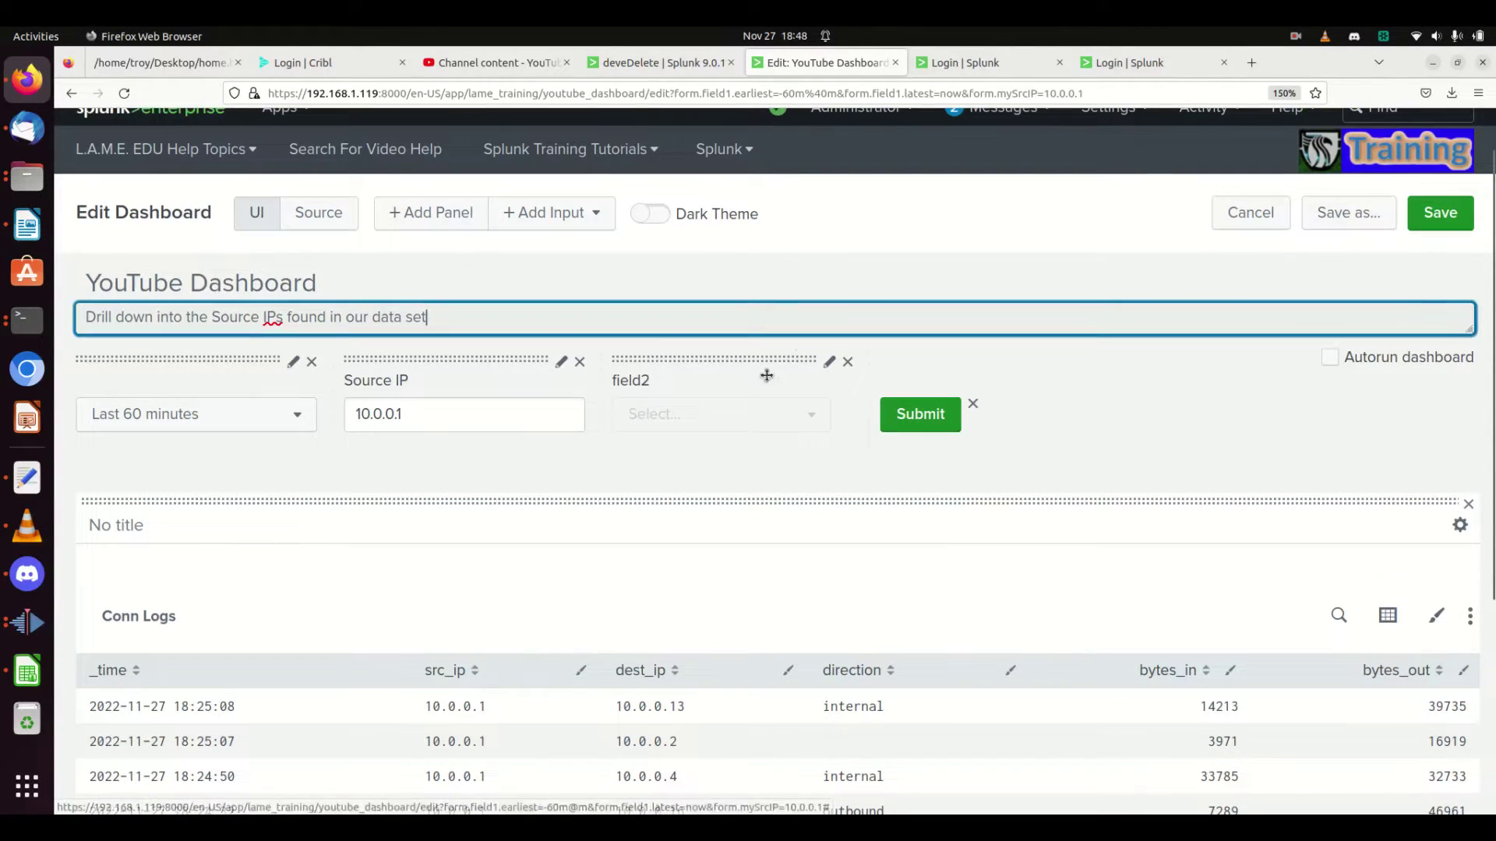
click(825, 363)
double_click(874, 260)
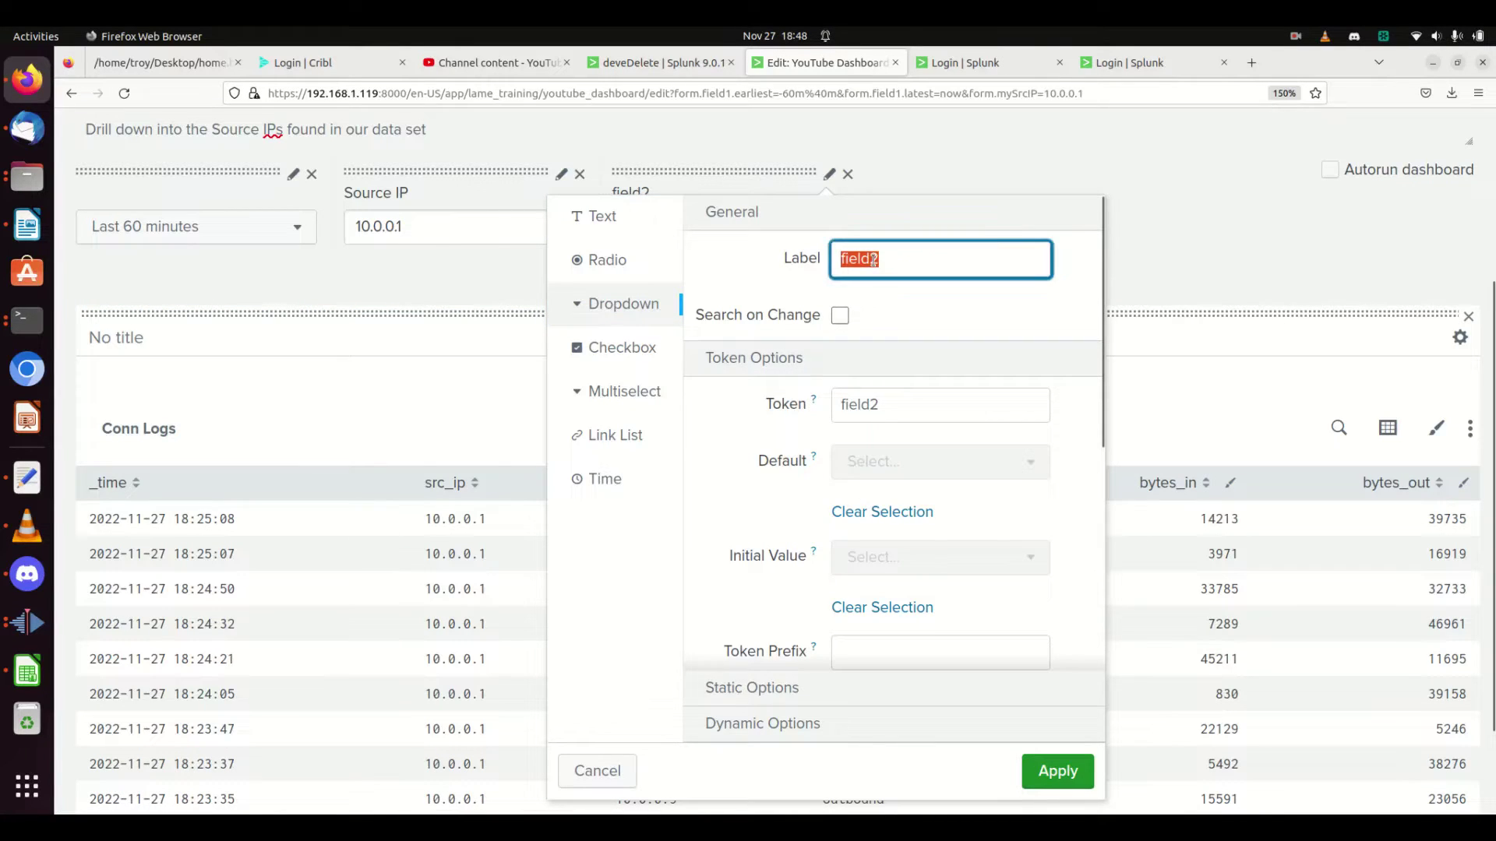
text(Direction)
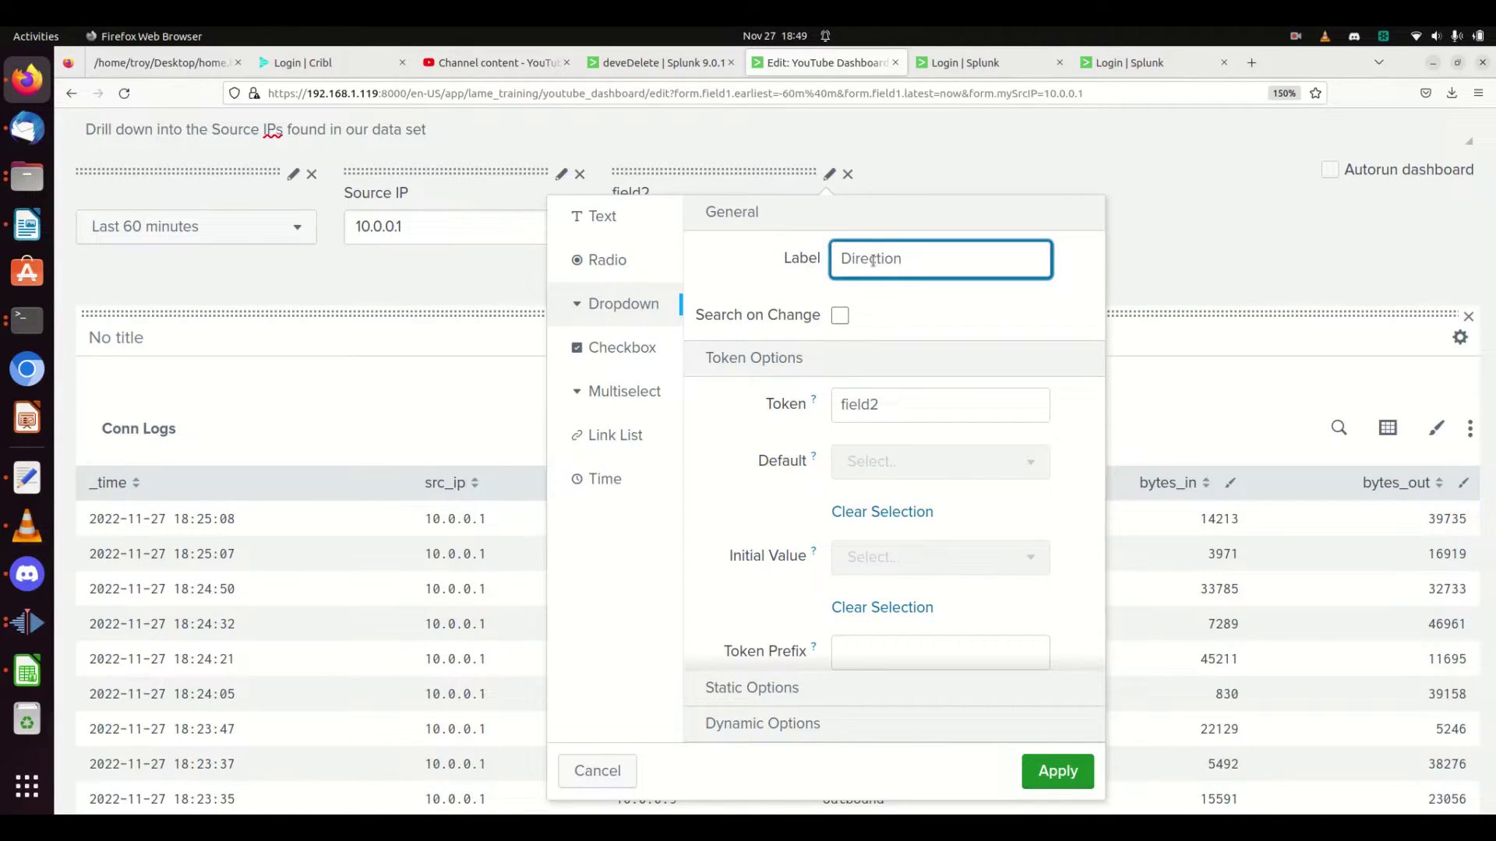
double_click(878, 401)
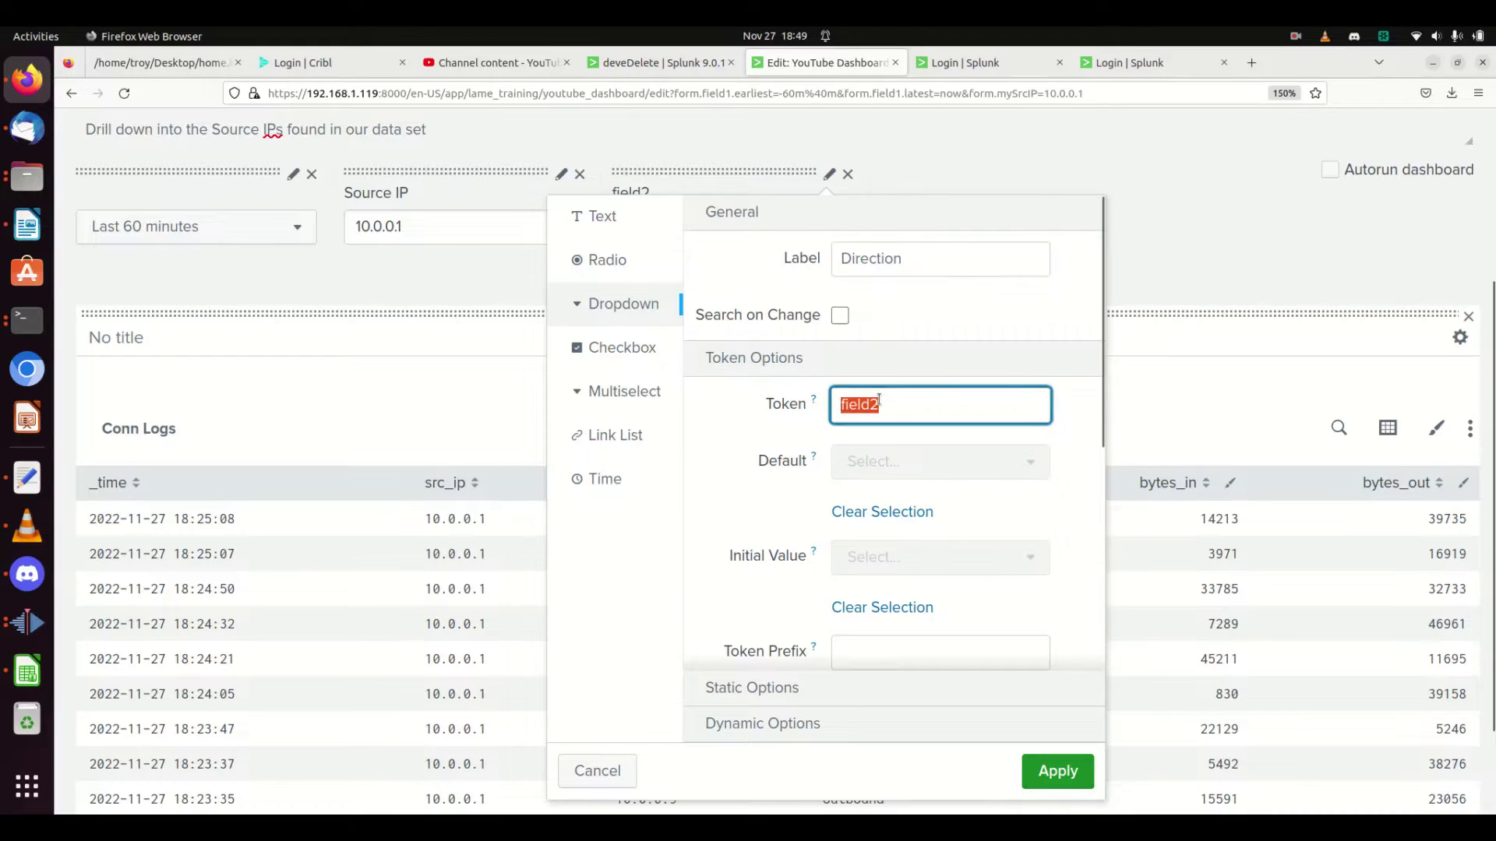
text(myDire)
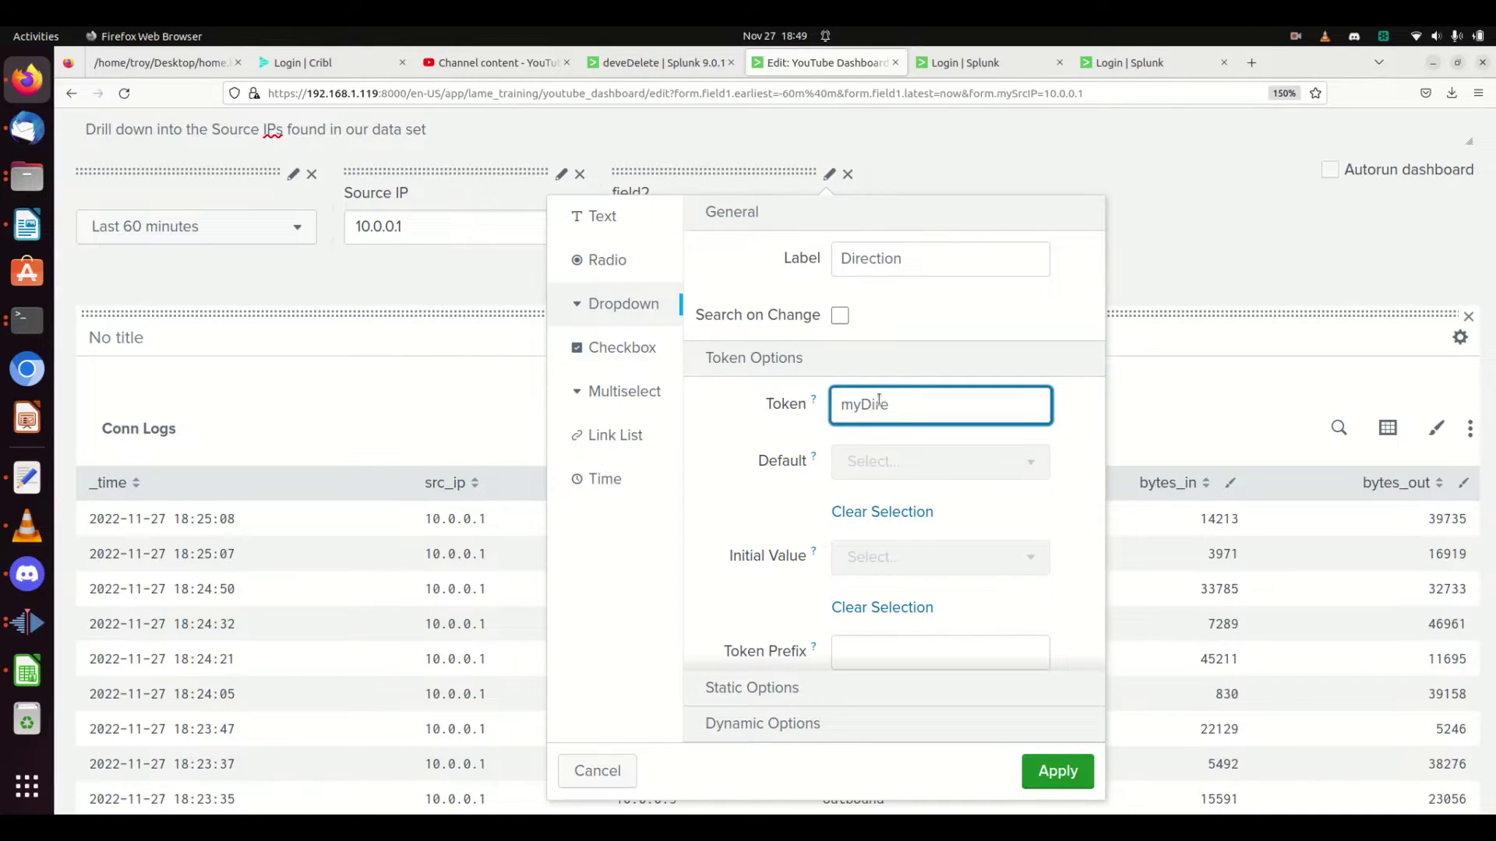
text(ction)
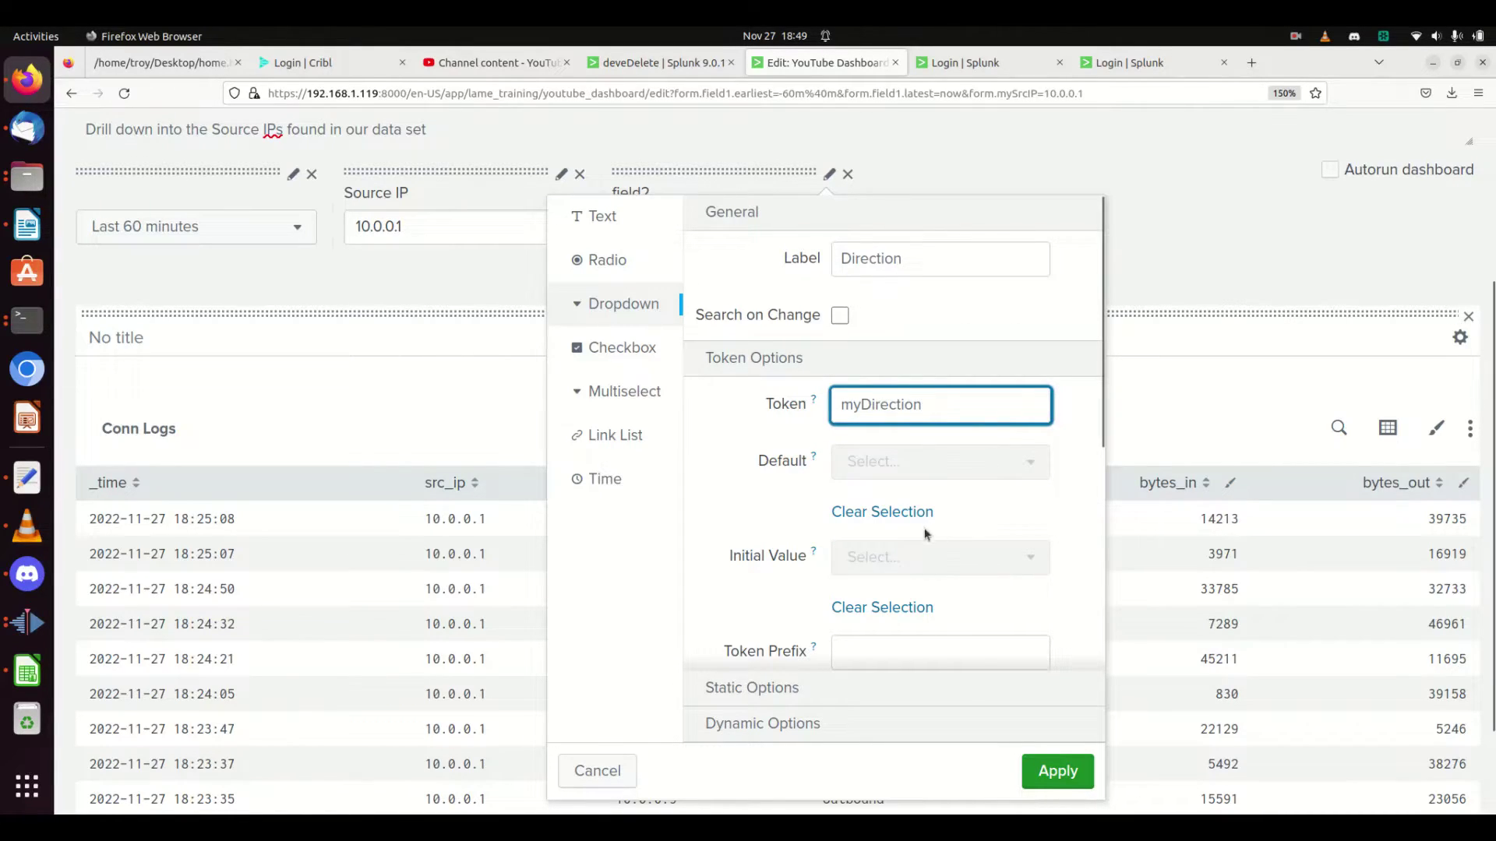
Step: Define the Direction dropdown's first static option with the name Both Directions and the value *
scroll(954, 545, down, 5)
scroll(887, 525, down, 3)
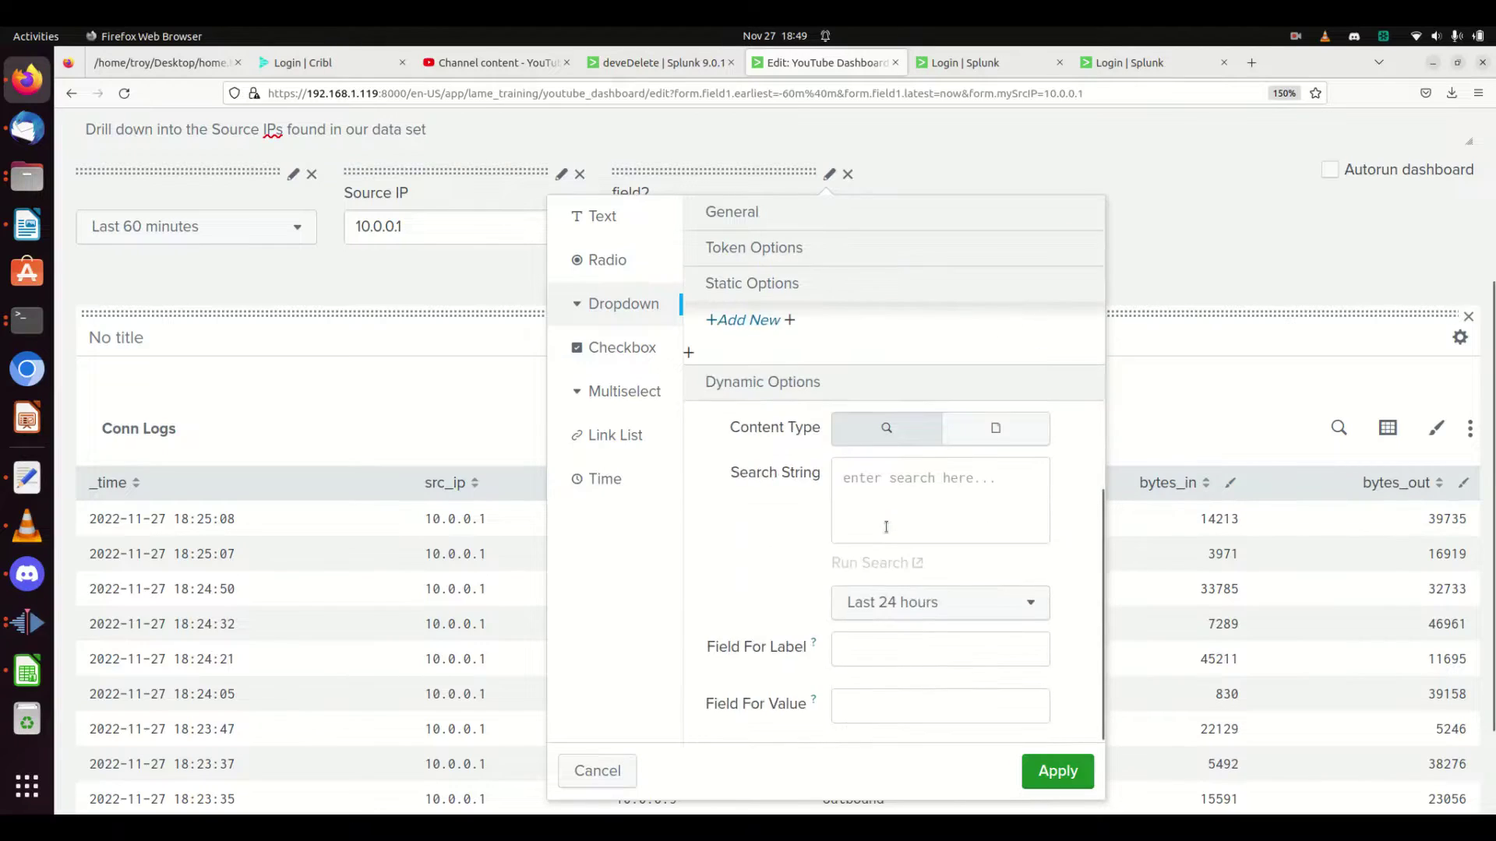
scroll(883, 526, up, 2)
click(795, 471)
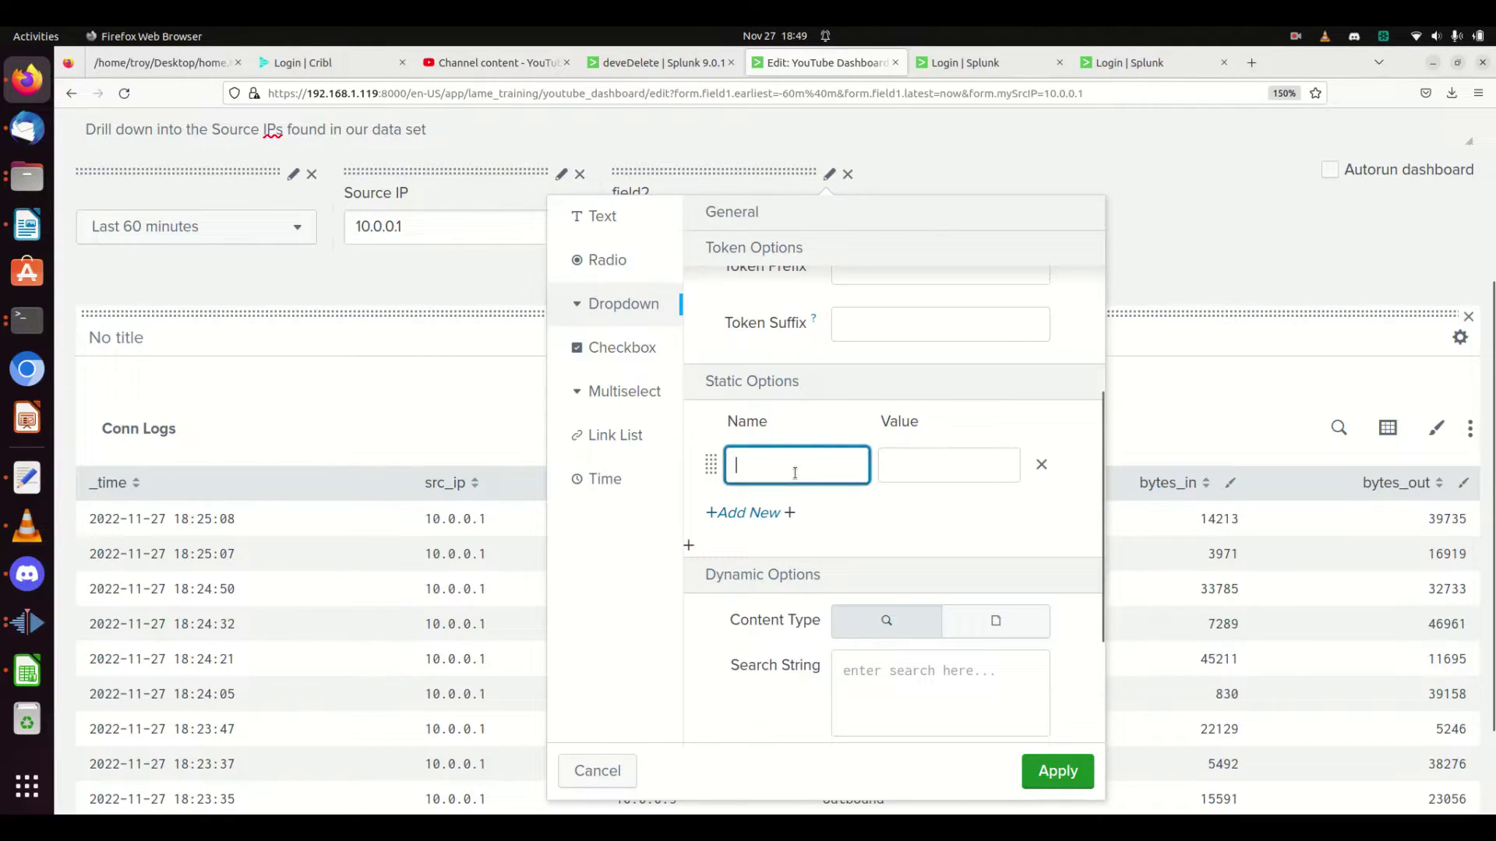
text(*)
key(Tab)
text(*)
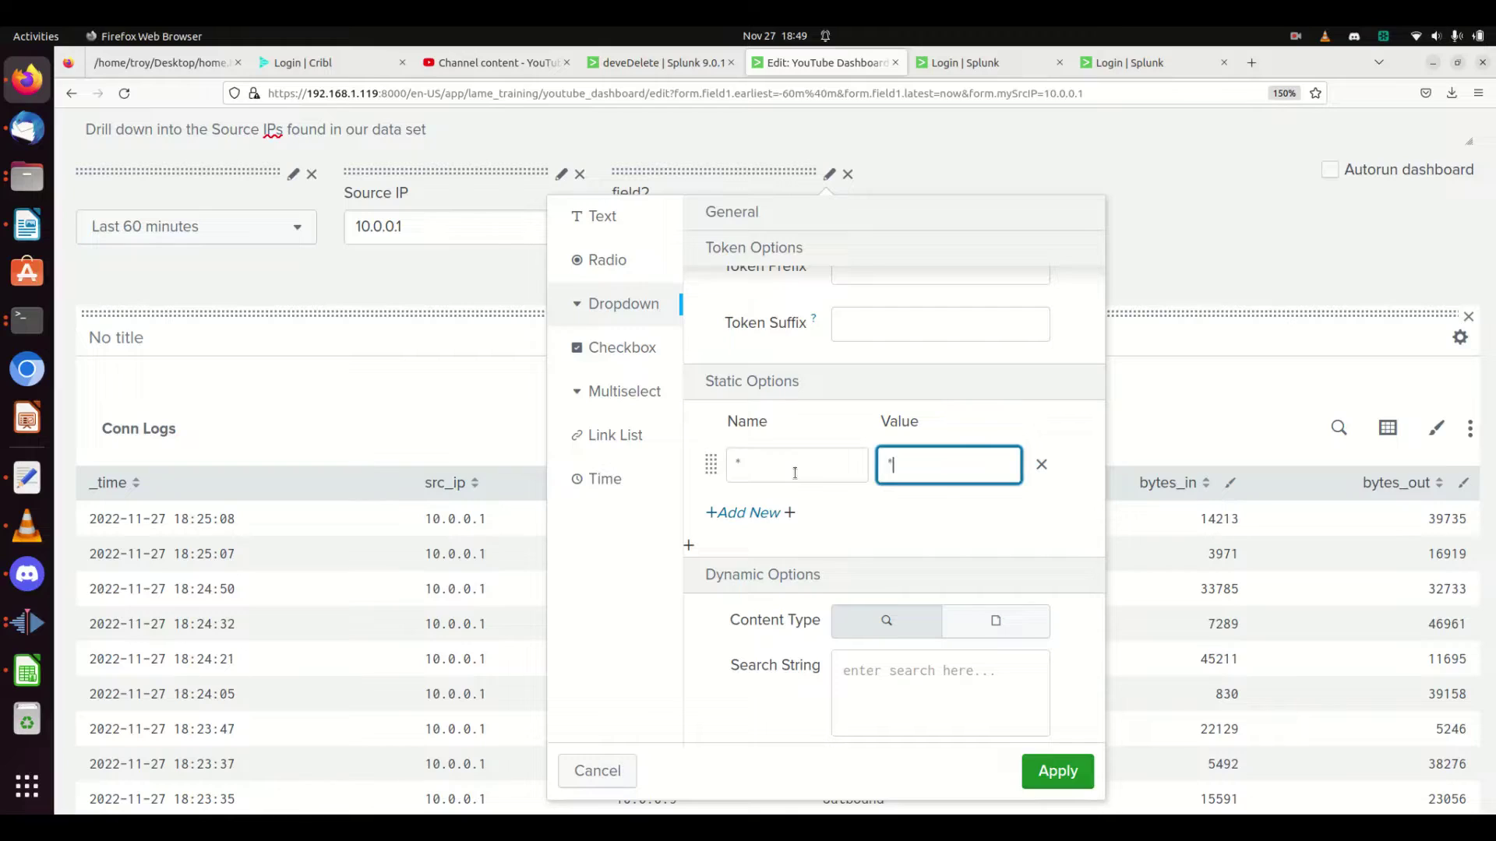
key(shift+Tab)
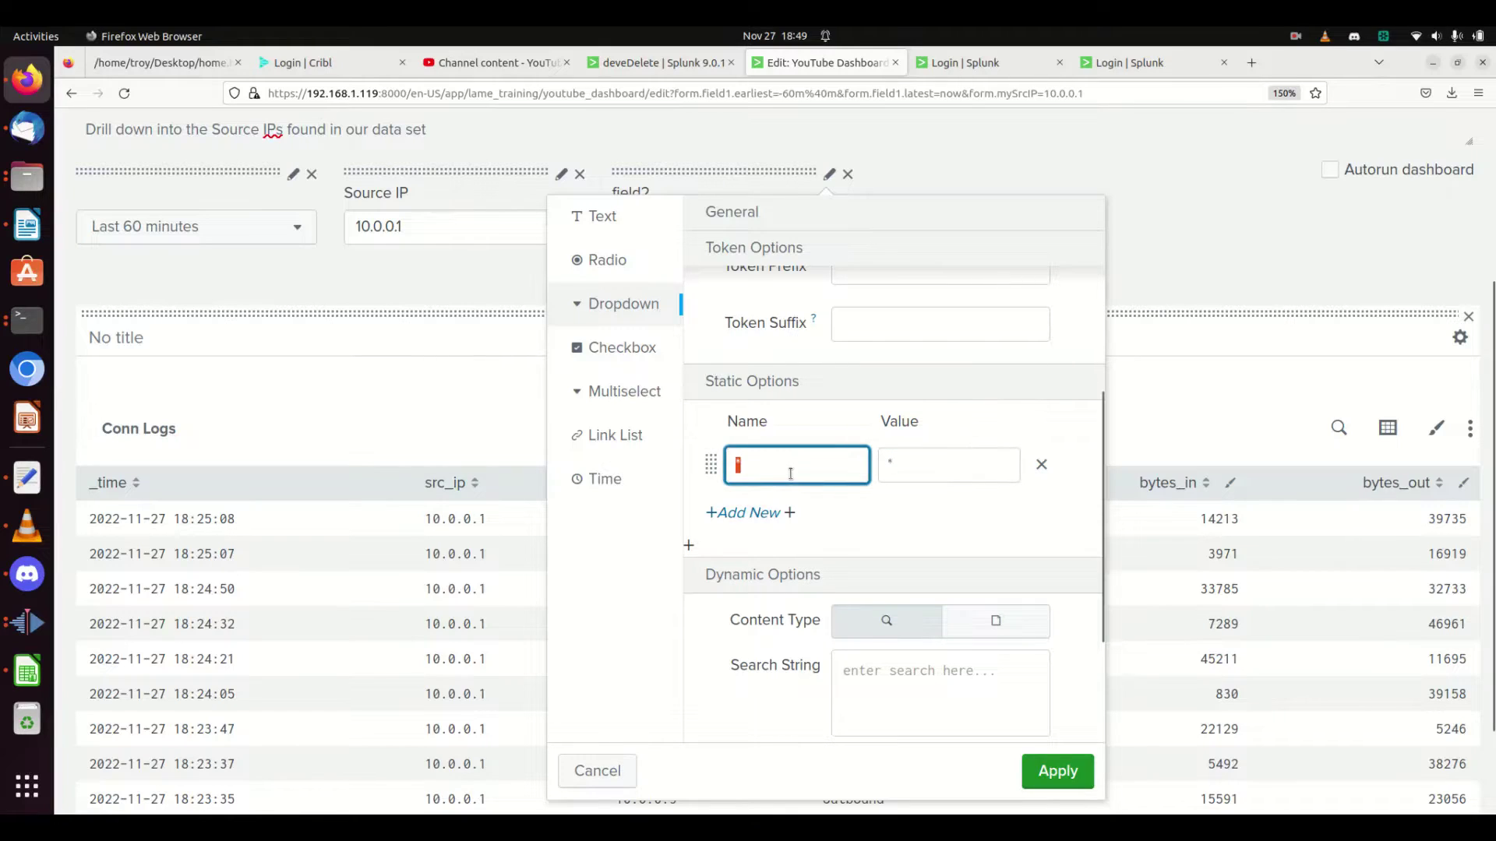
text(Both Directions)
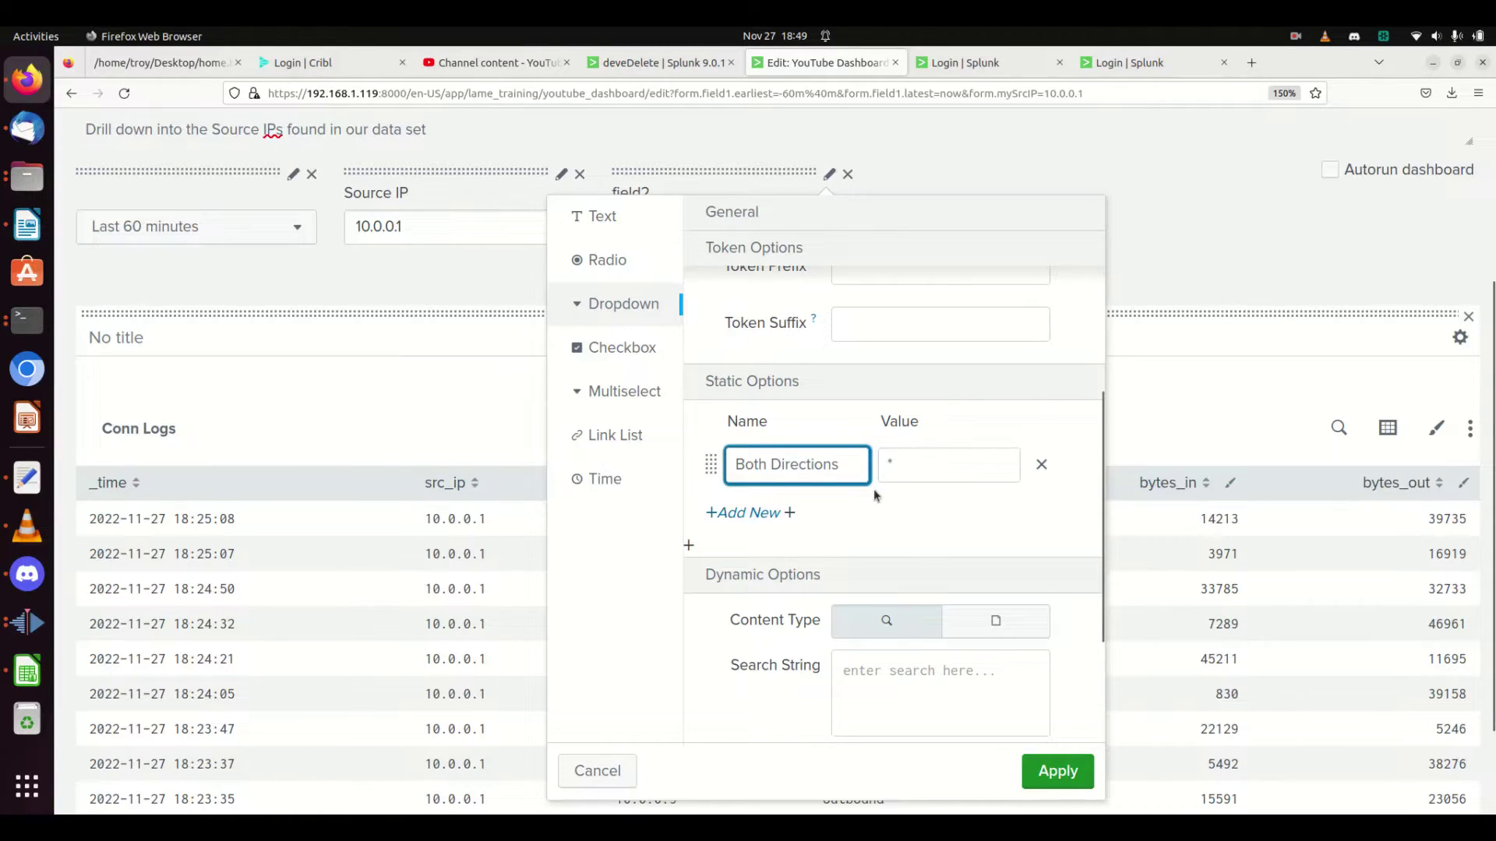
click(892, 670)
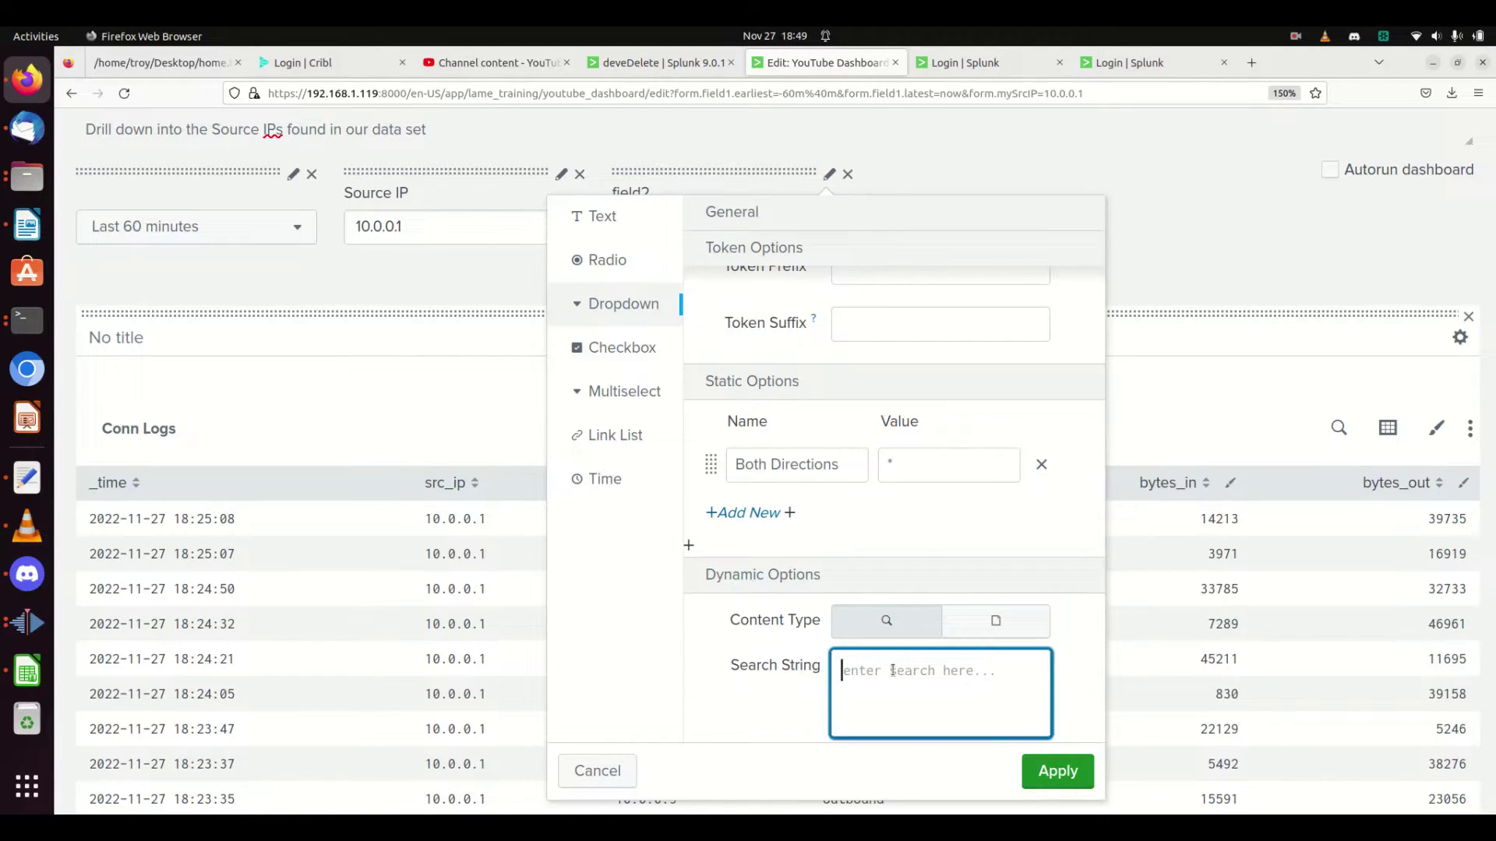
text(index=)
key(BackSpace)
key(BackSpace)
key(BackSpace)
key(BackSpace)
key(BackSpace)
key(BackSpace)
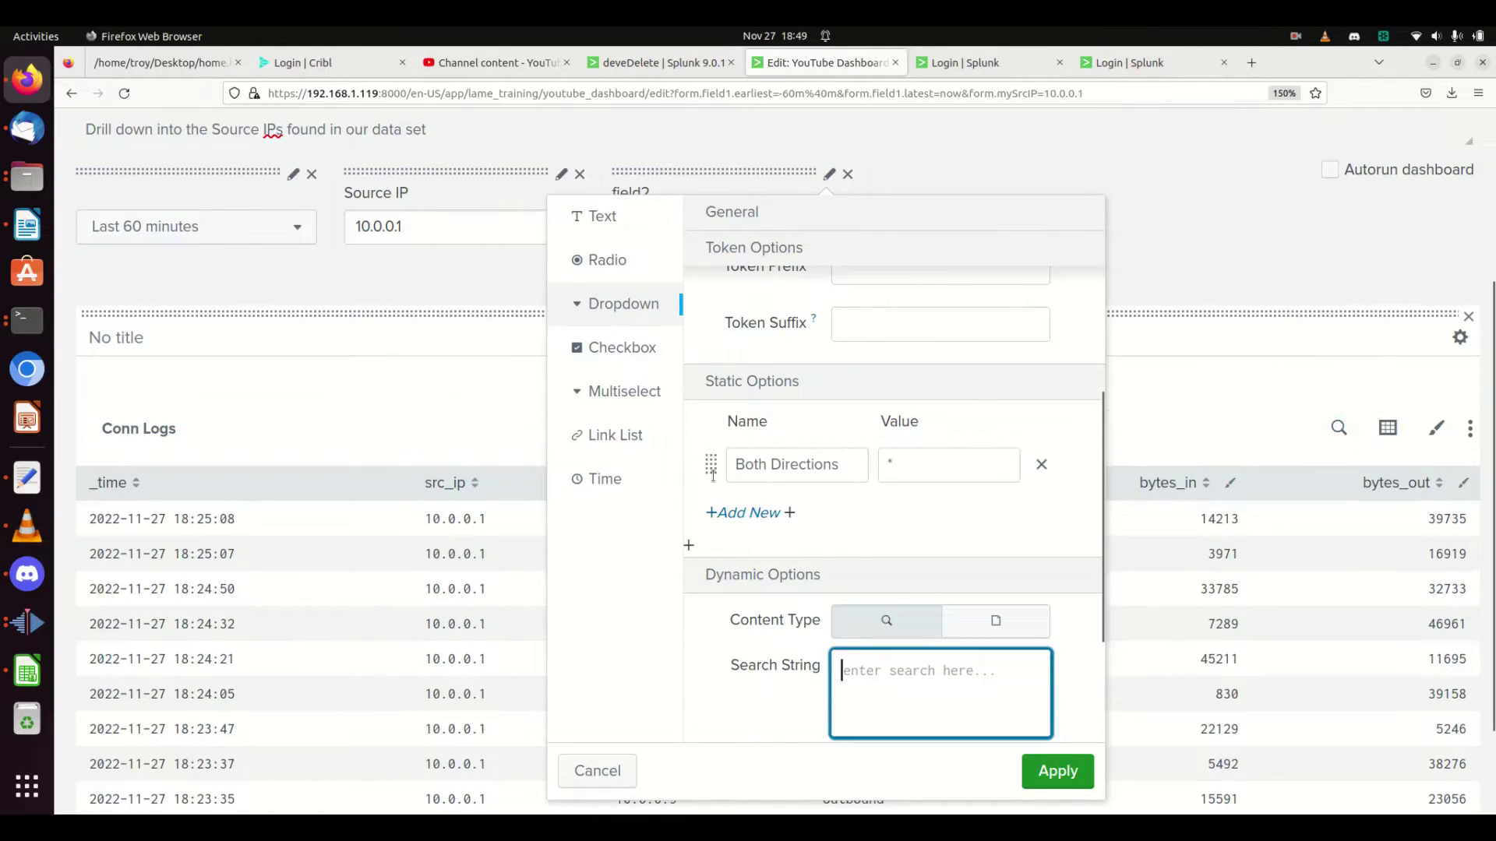
Step: Add a second static option to the Direction dropdown with internal as both name and value
click(723, 525)
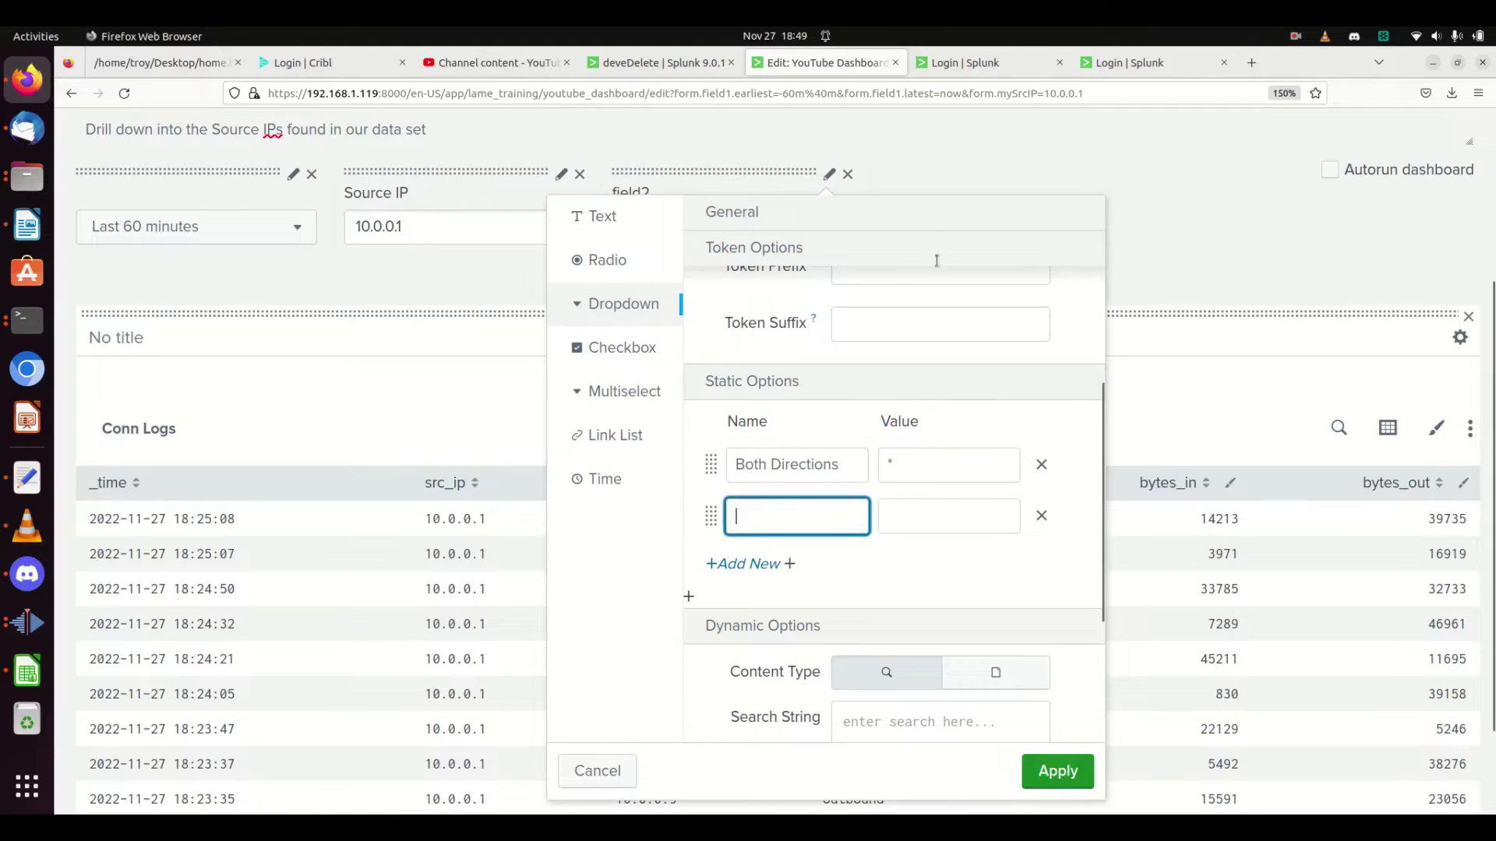
text(internal)
key(Tab)
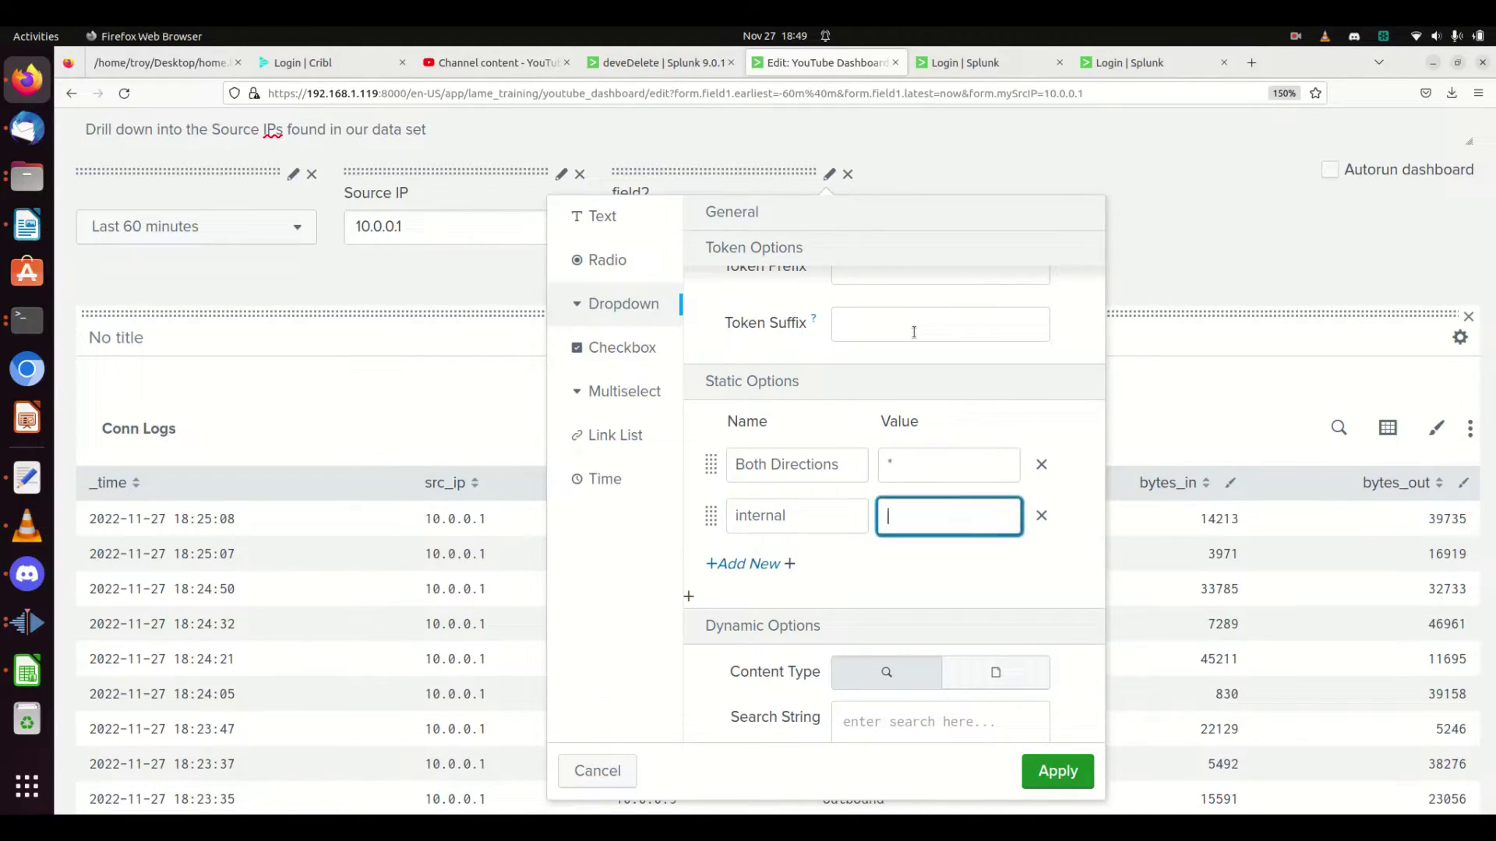
text(internal)
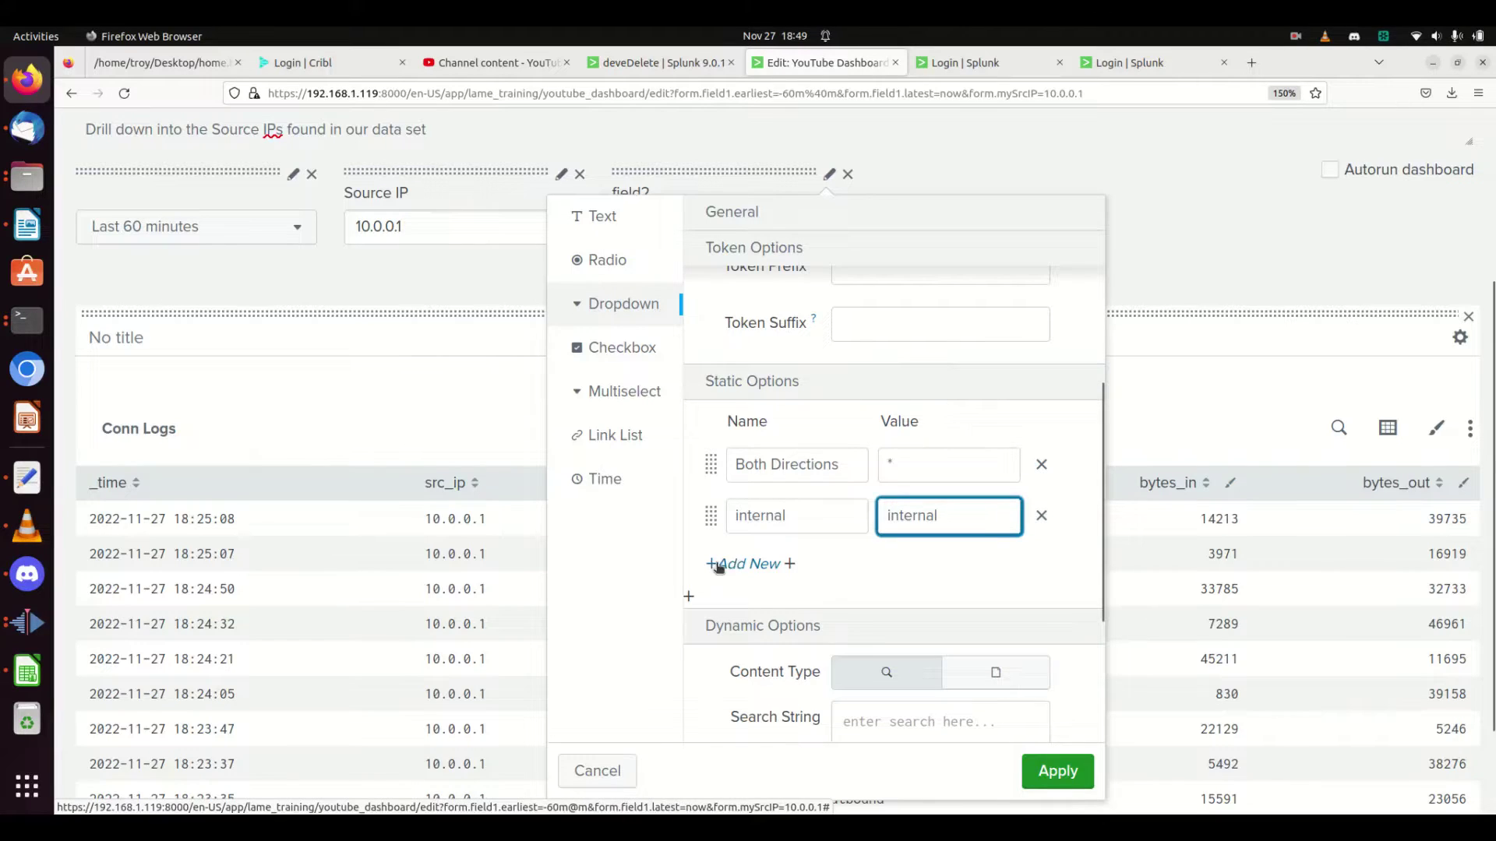
Step: Add a third static option to the Direction dropdown with external as both name and value, and apply the input settings
click(747, 564)
click(751, 567)
text(external)
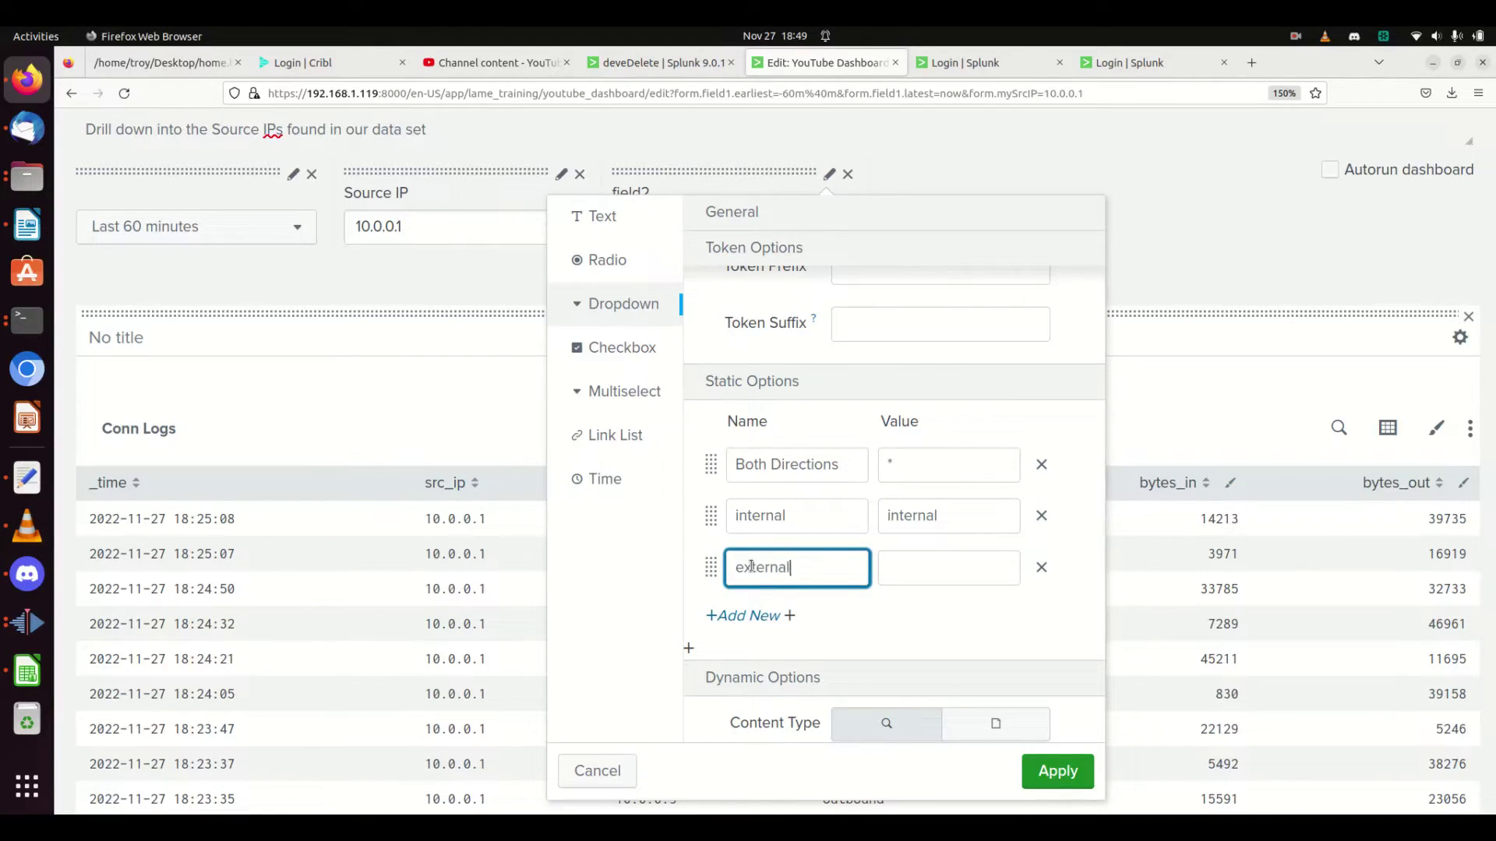
key(Tab)
text(exte)
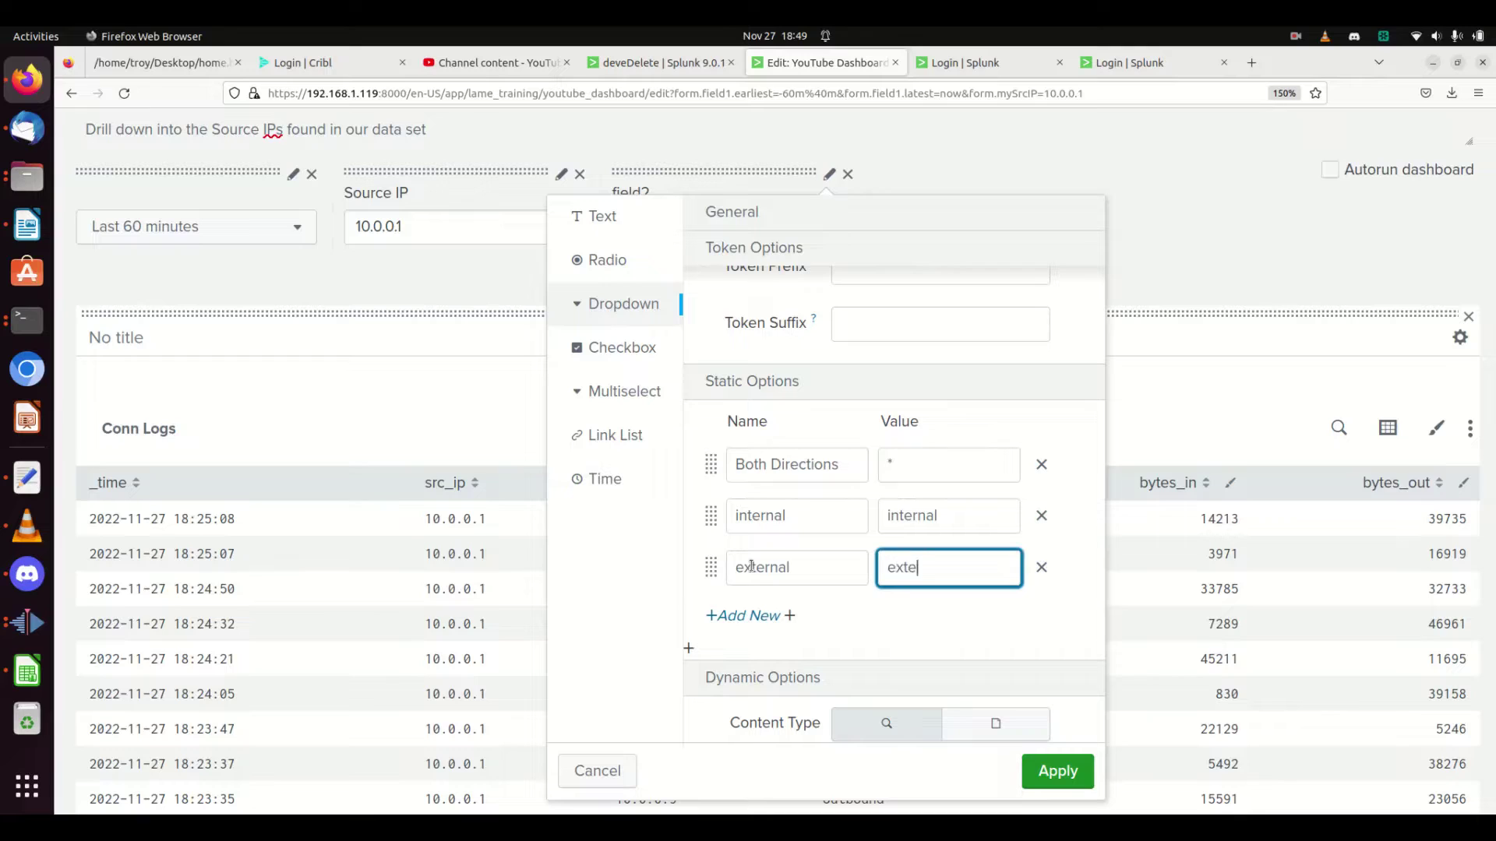
text(rnal)
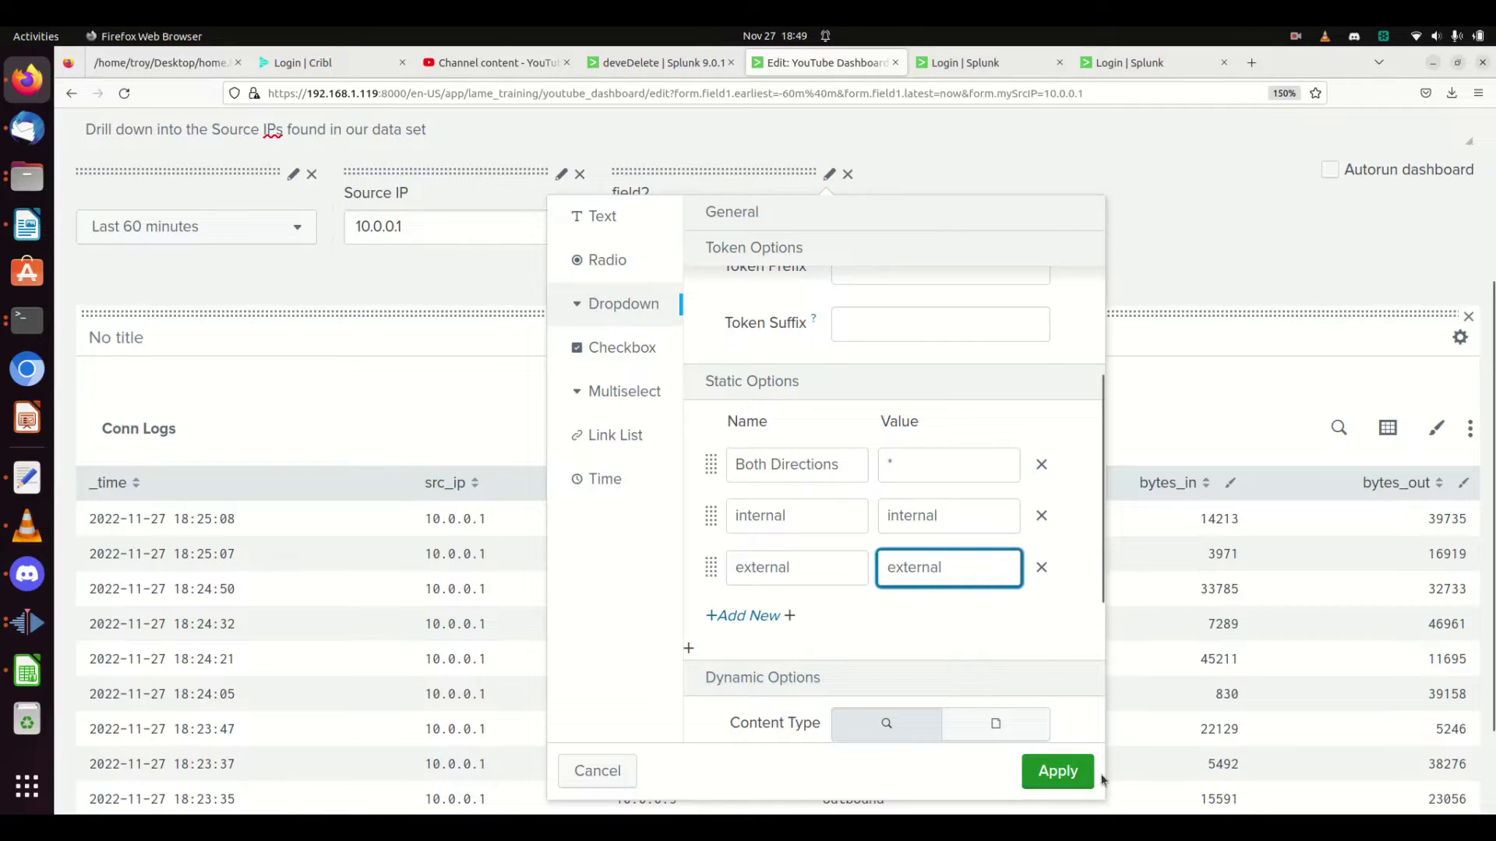
click(1046, 773)
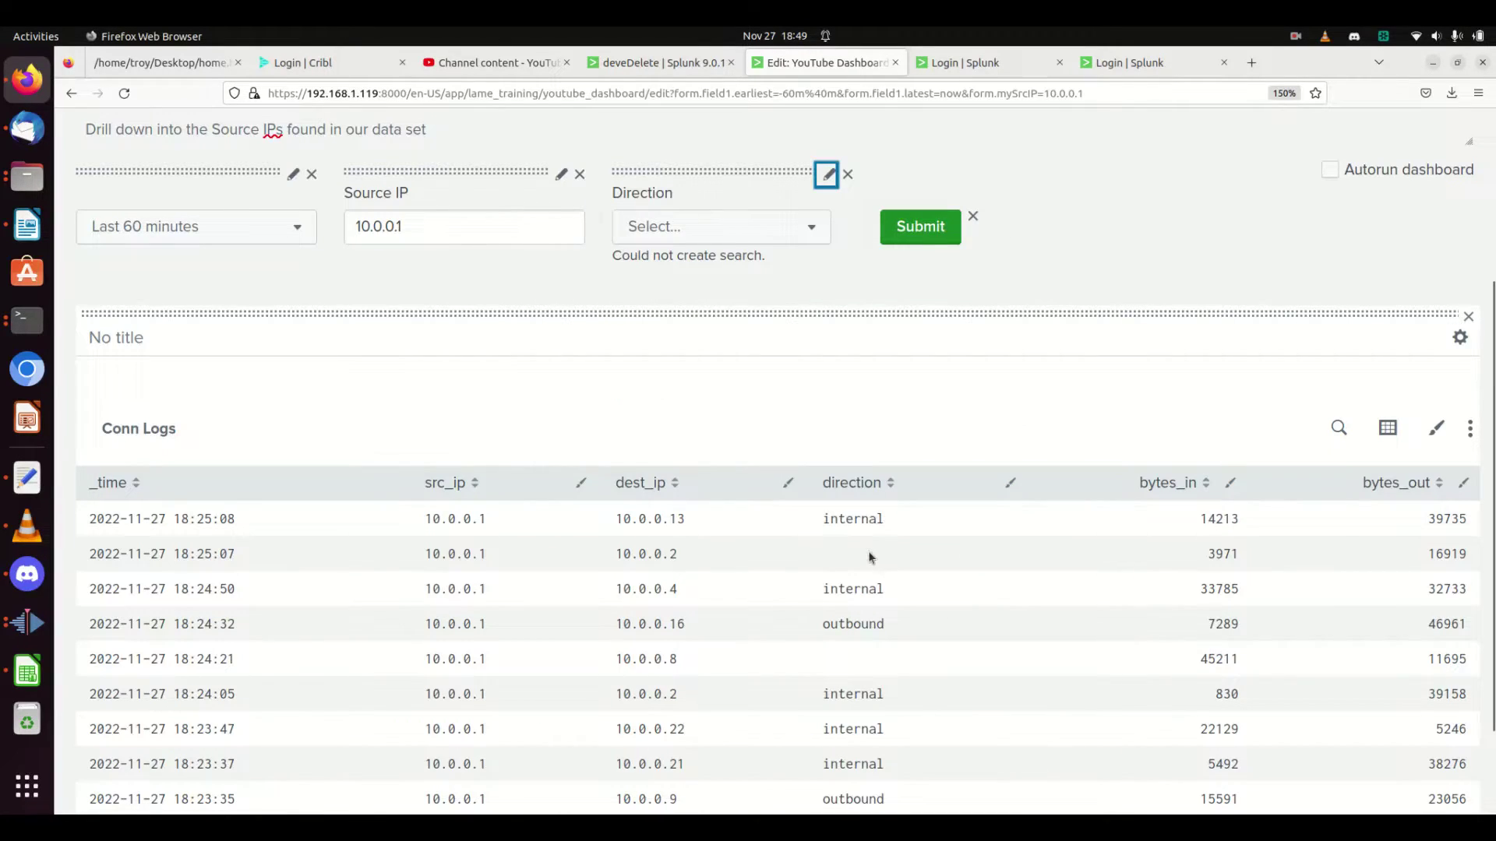
Step: Change the Direction dropdown's third static option to outbound for both name and value, and save the dashboard
click(827, 175)
scroll(942, 585, down, 10)
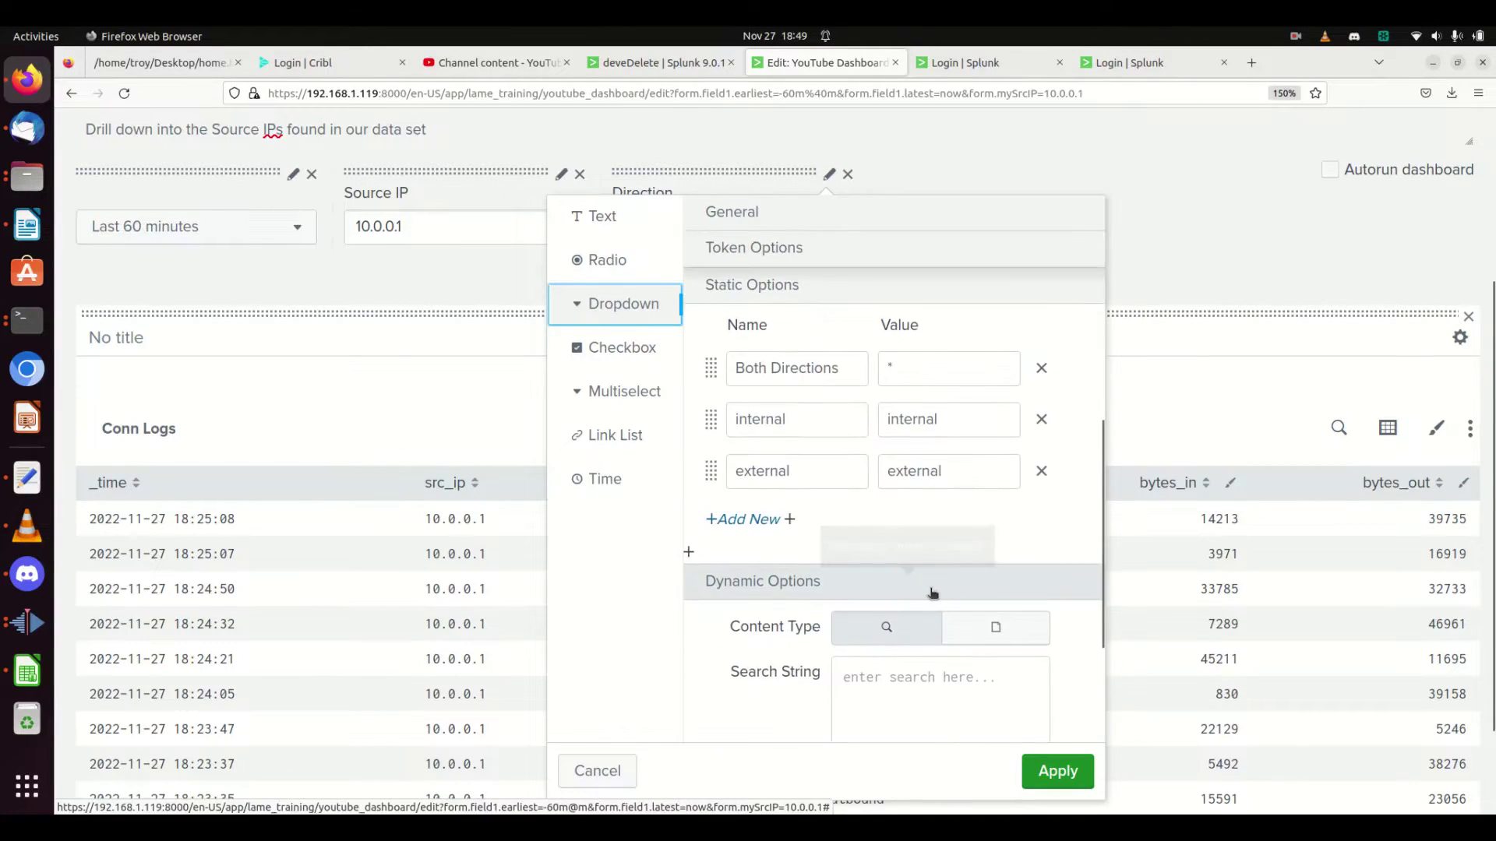
scroll(870, 630, up, 5)
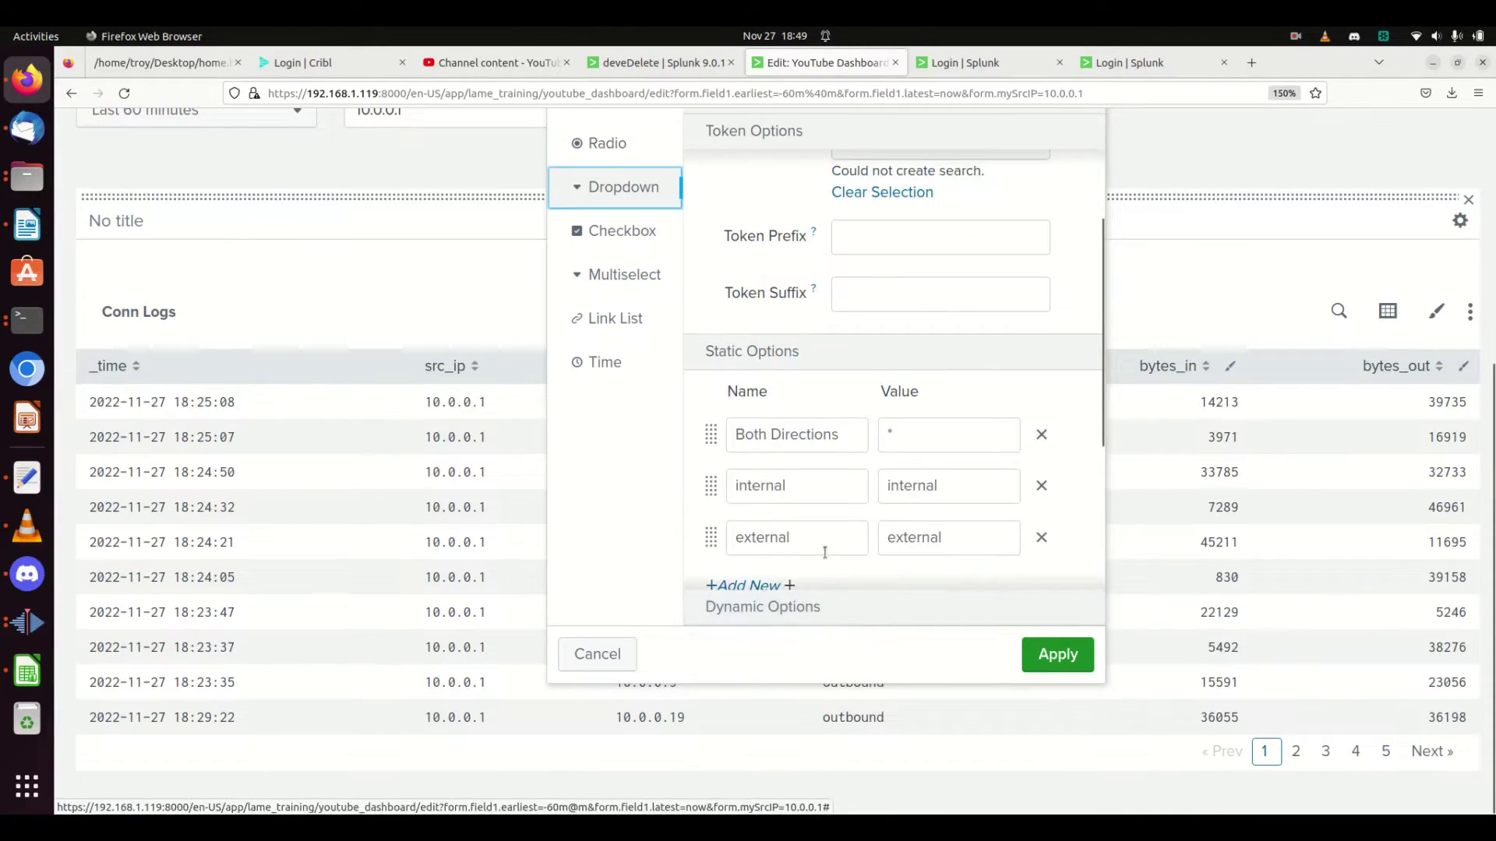
double_click(922, 537)
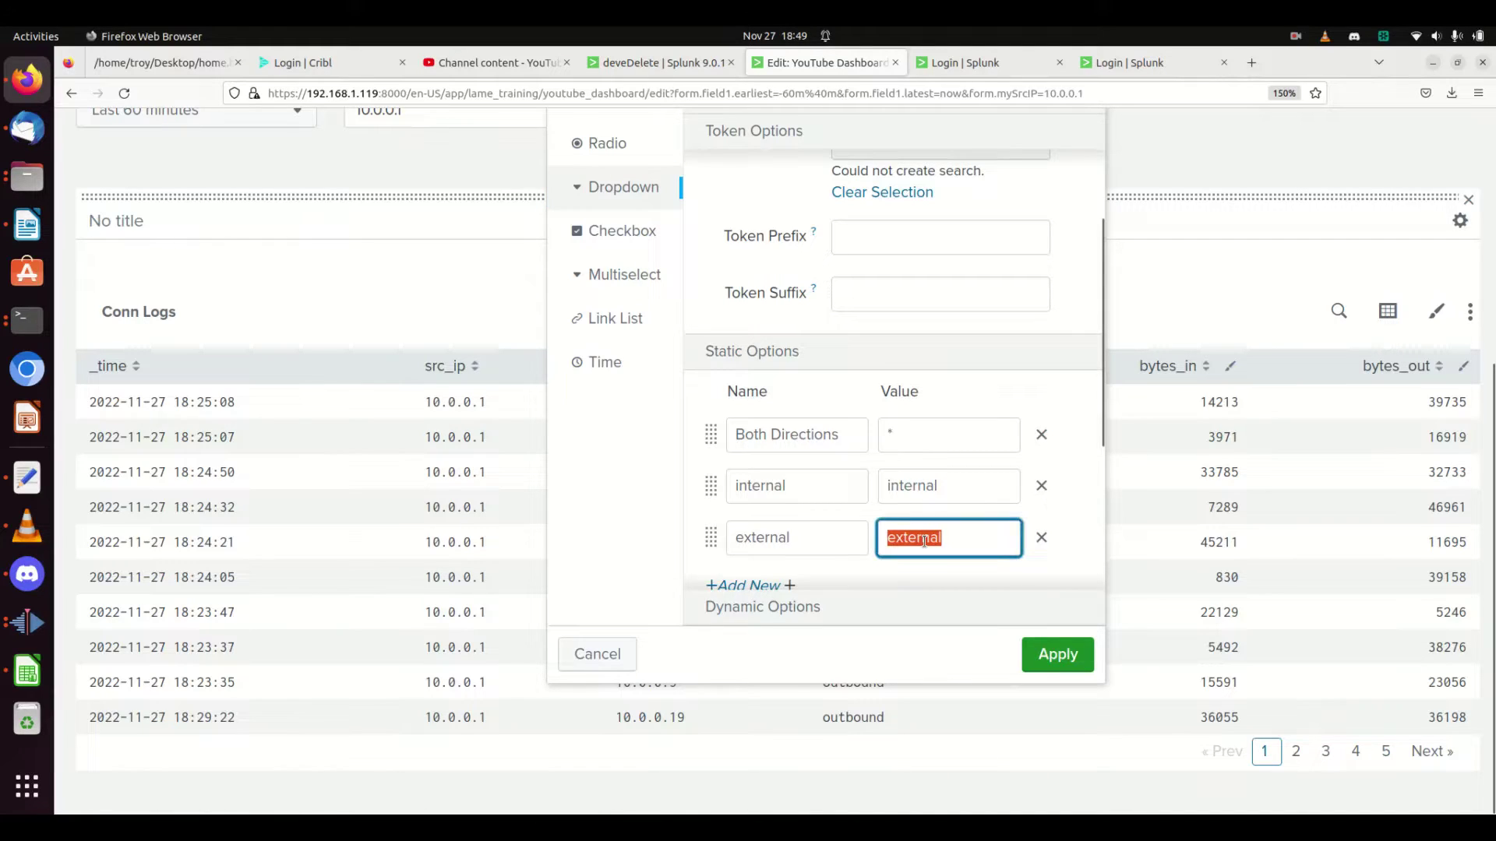
text(outbound)
double_click(820, 543)
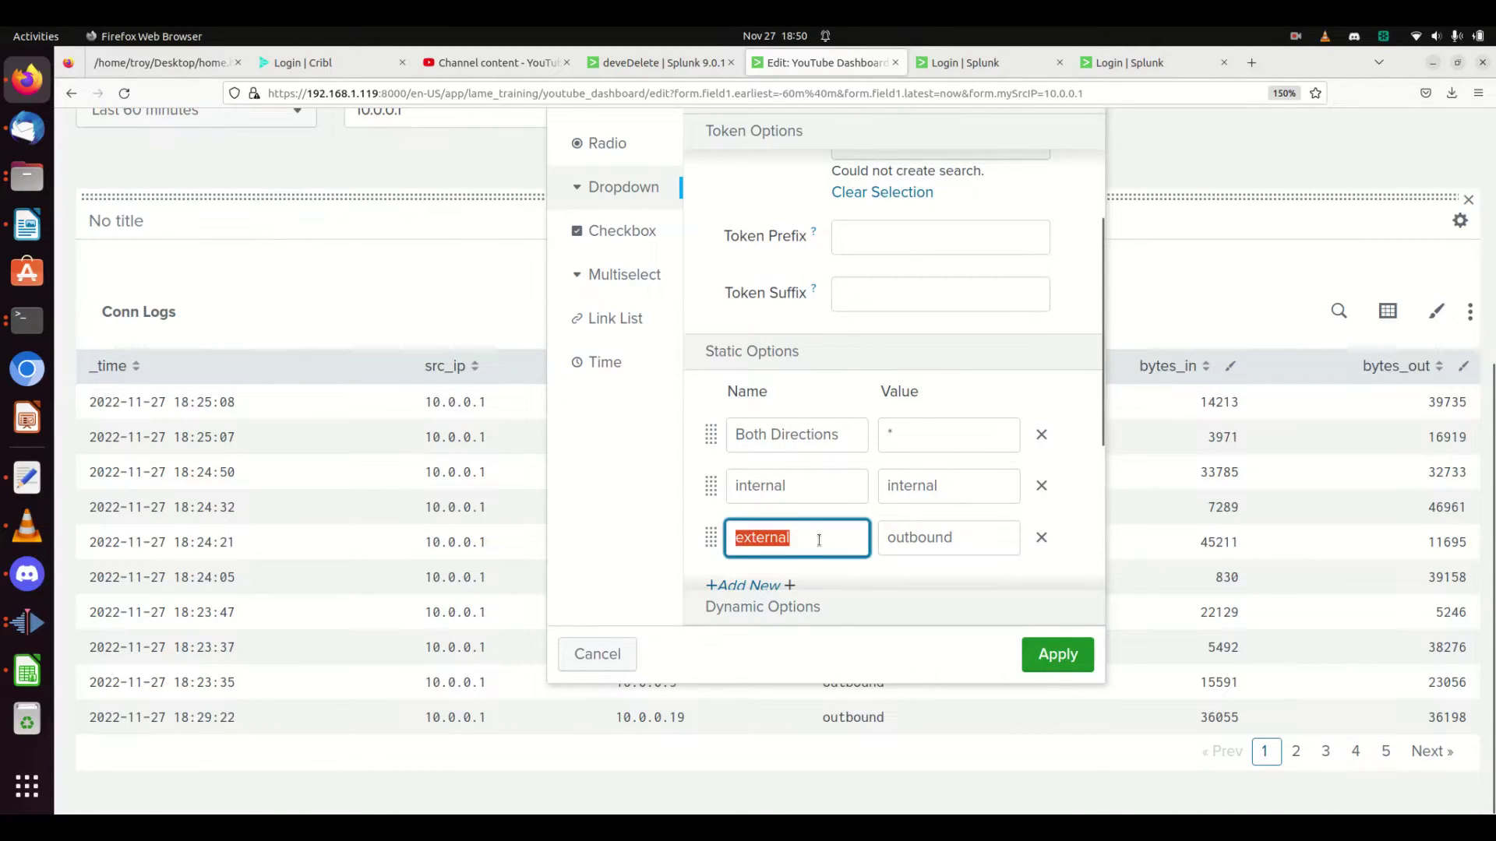
text(outbound)
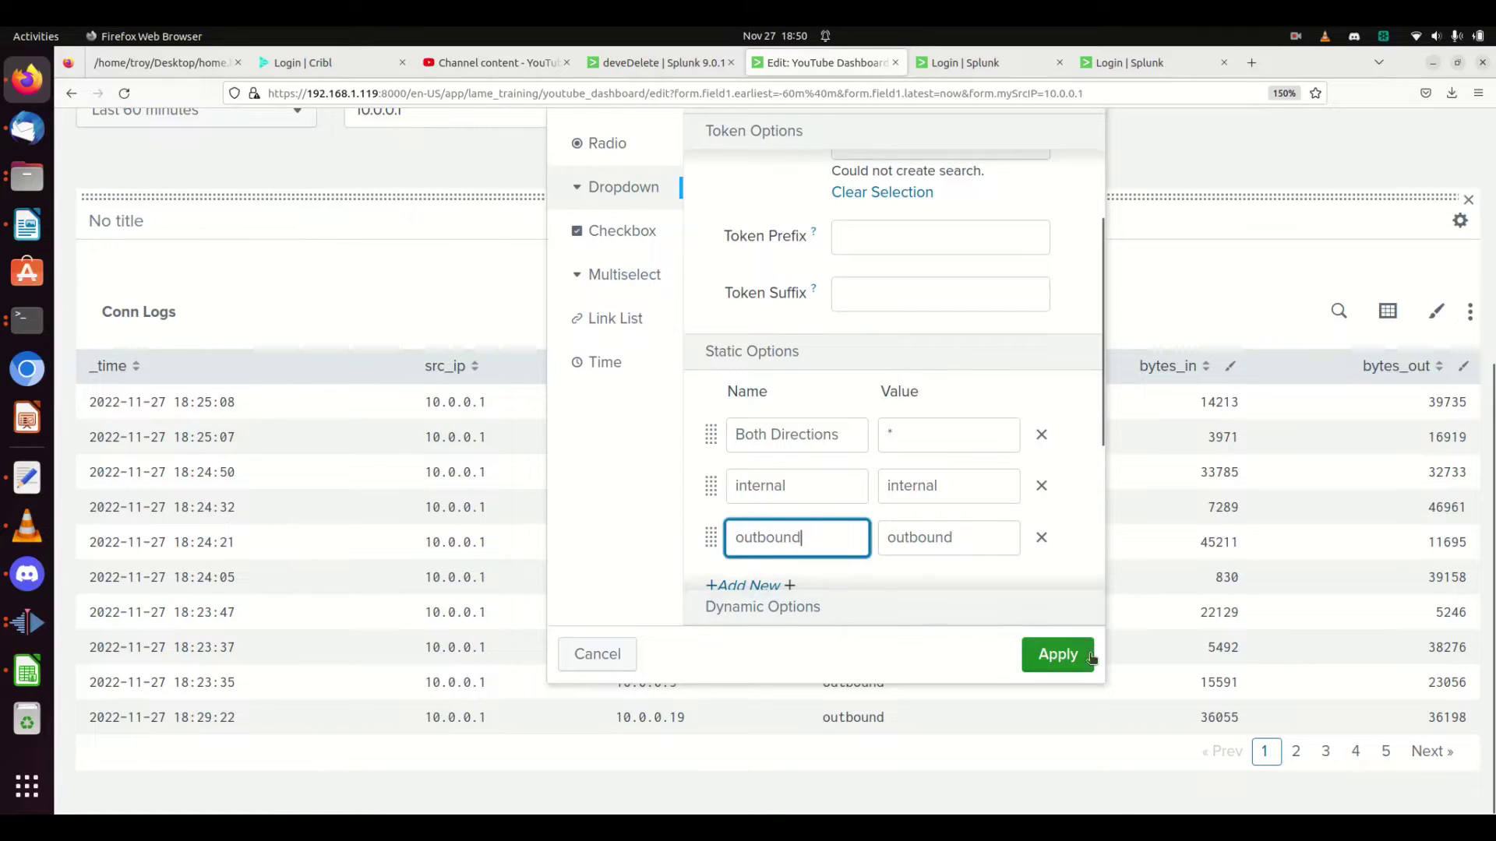
click(1058, 656)
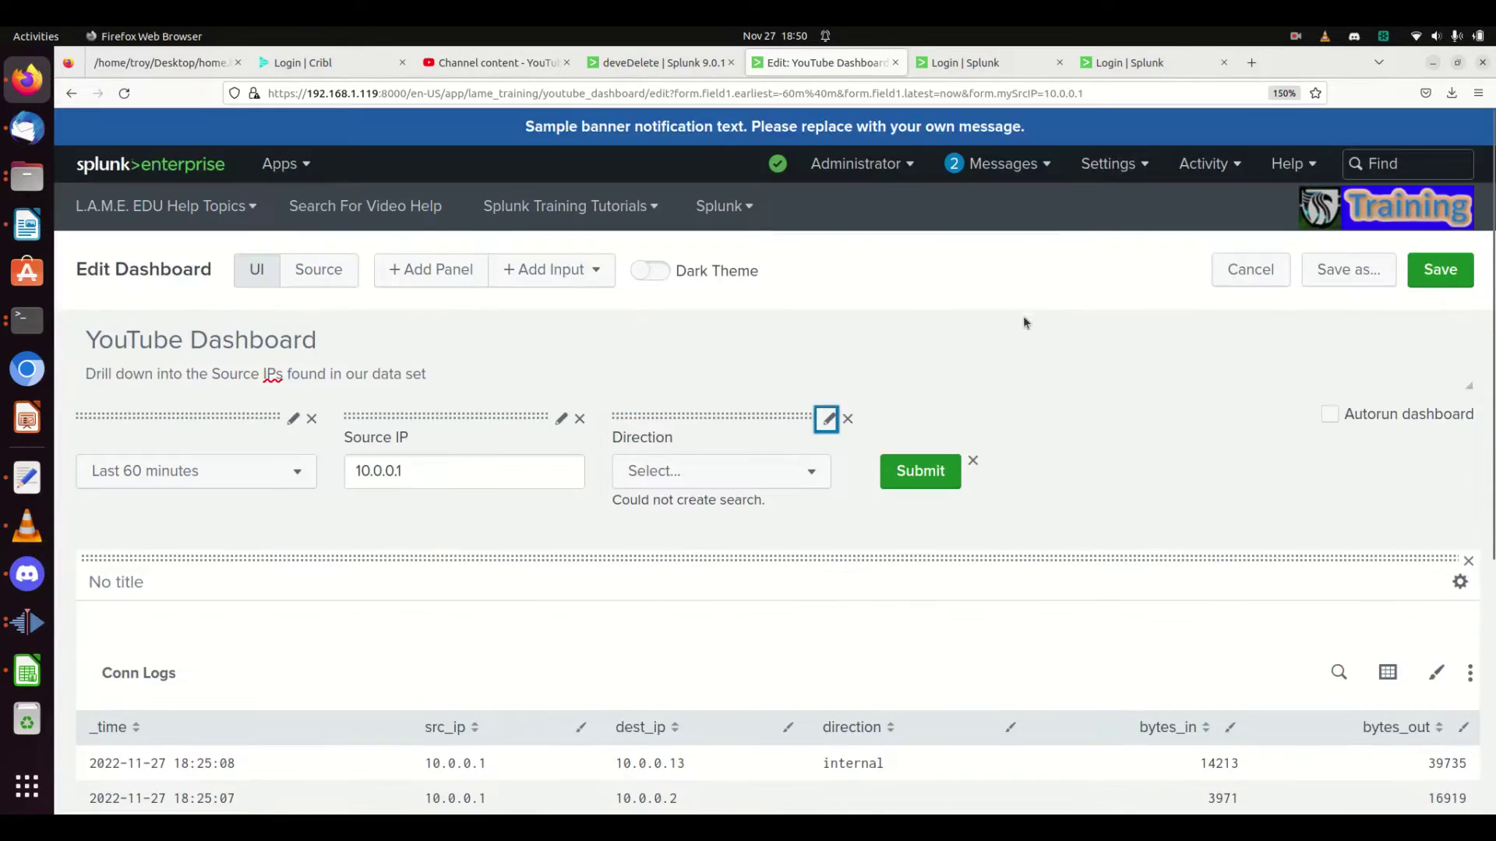
click(1441, 270)
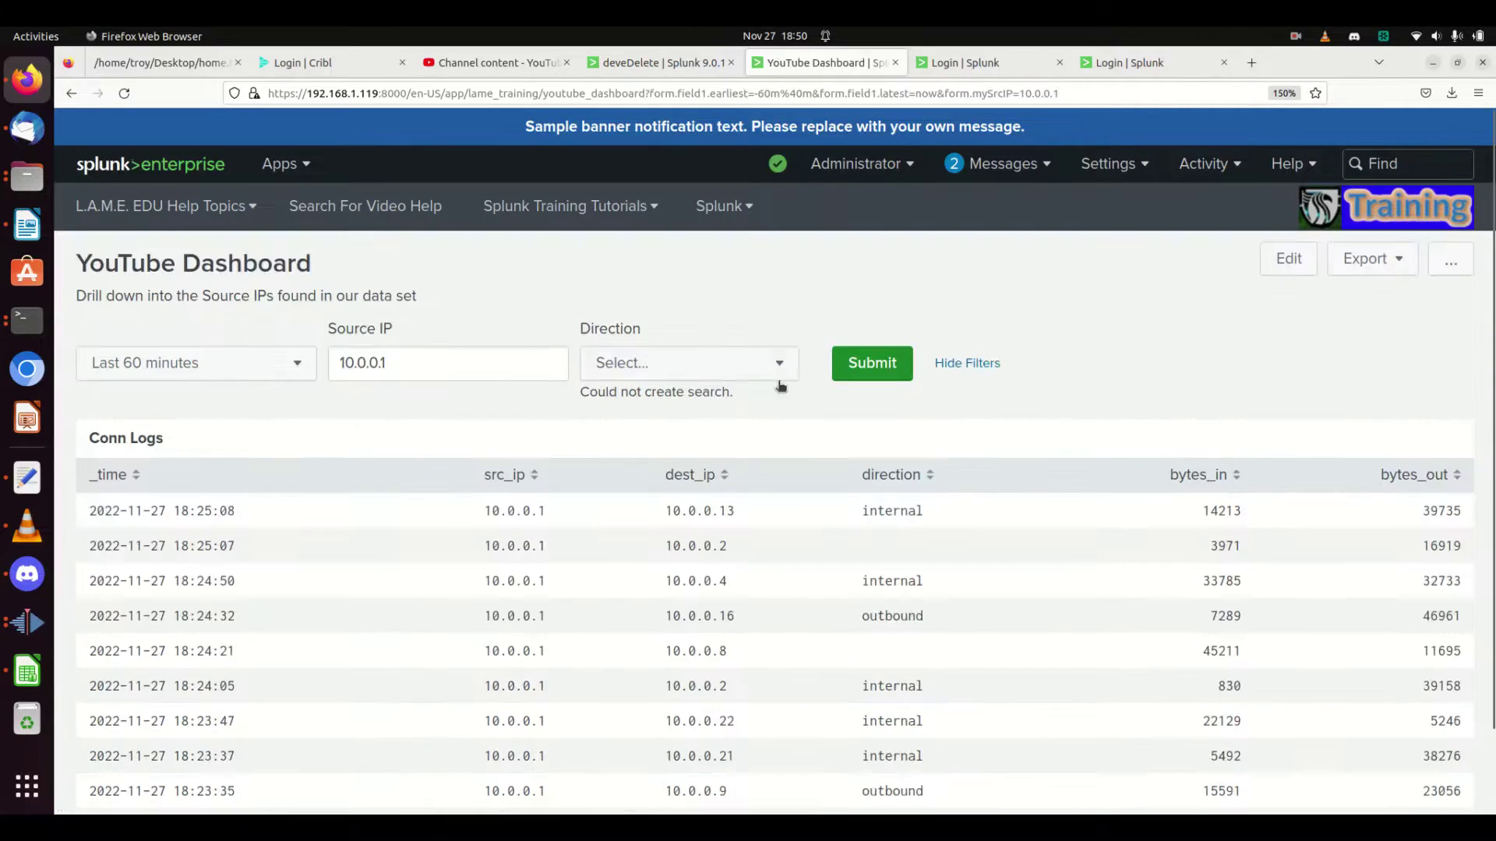
click(714, 380)
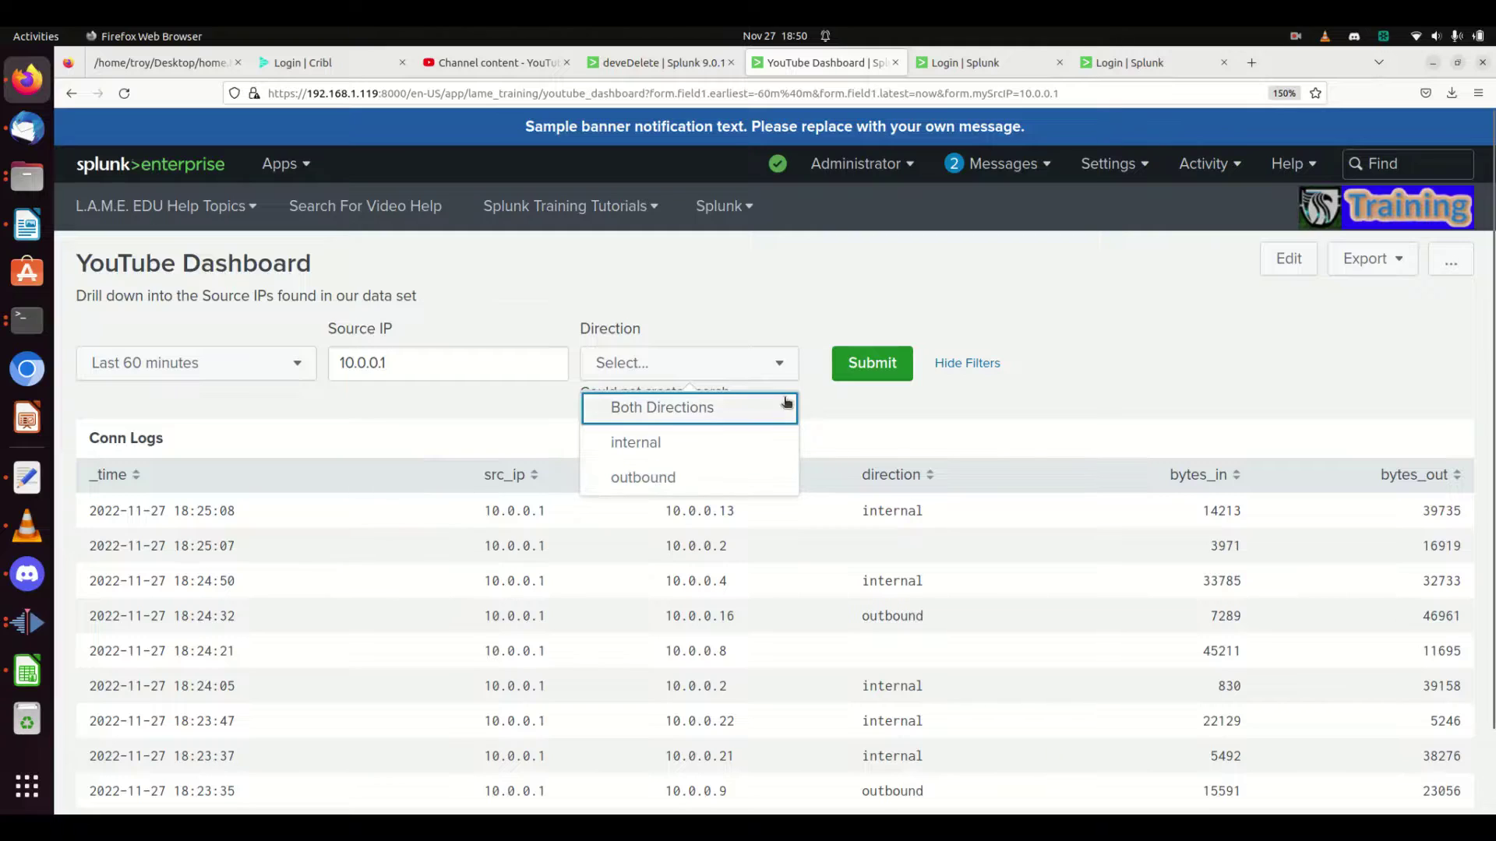
Step: Edit the Direction dropdown so that both its default and its initial value are Both Directions
click(1286, 263)
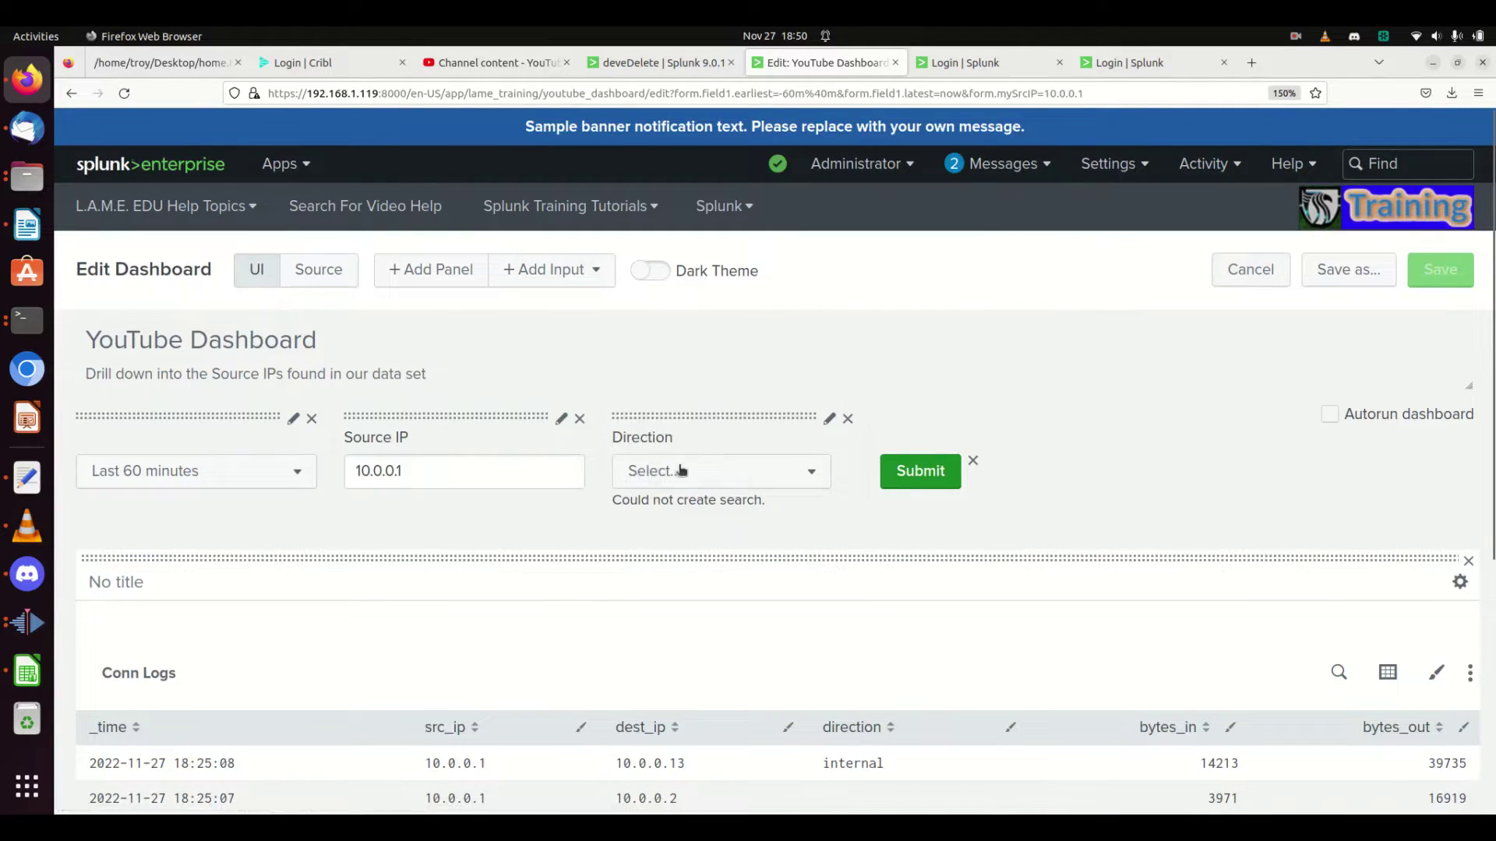
click(830, 418)
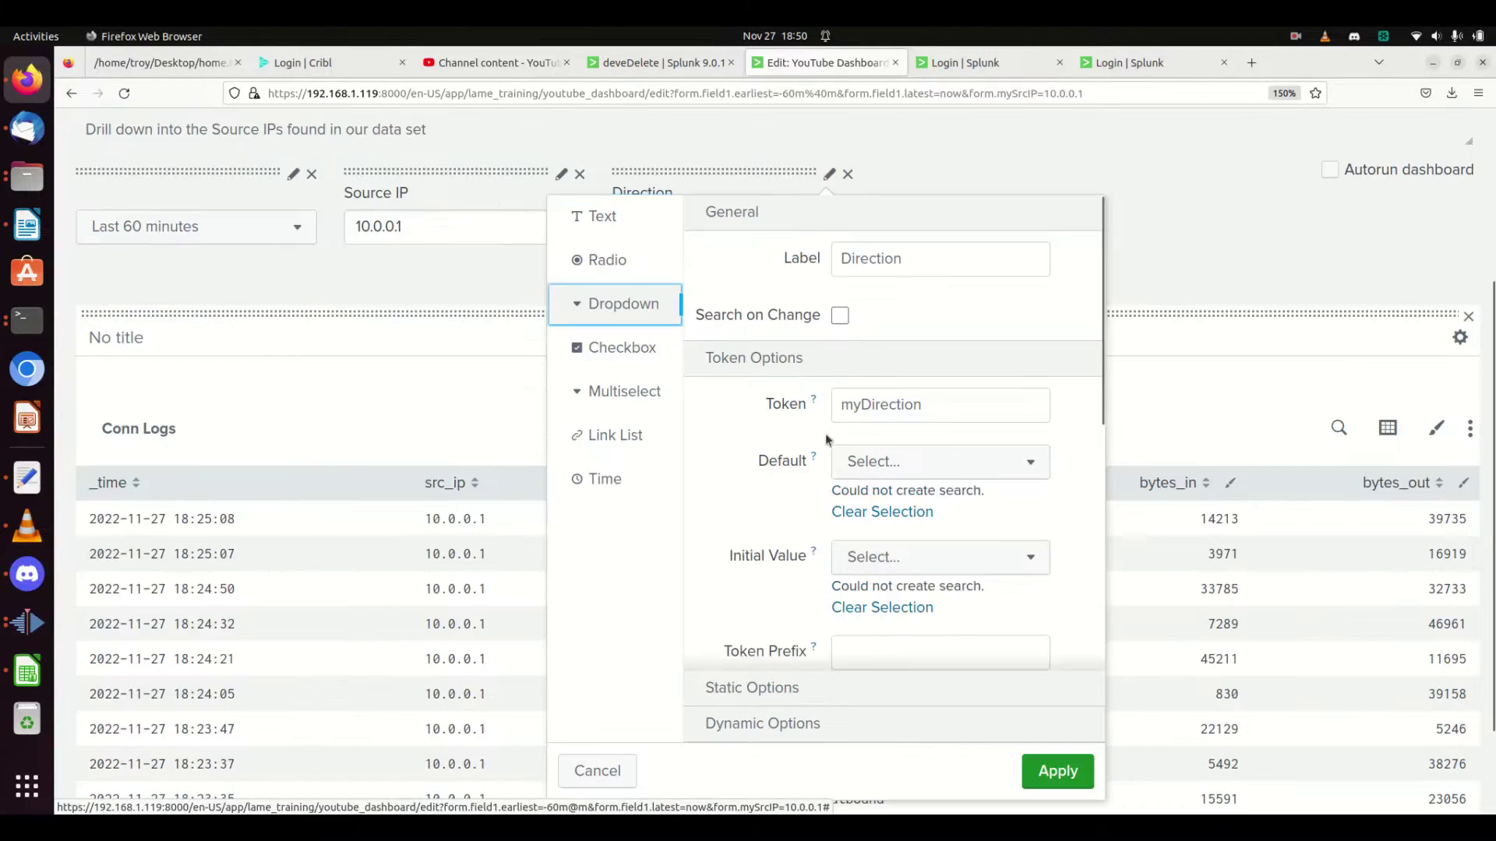
click(926, 468)
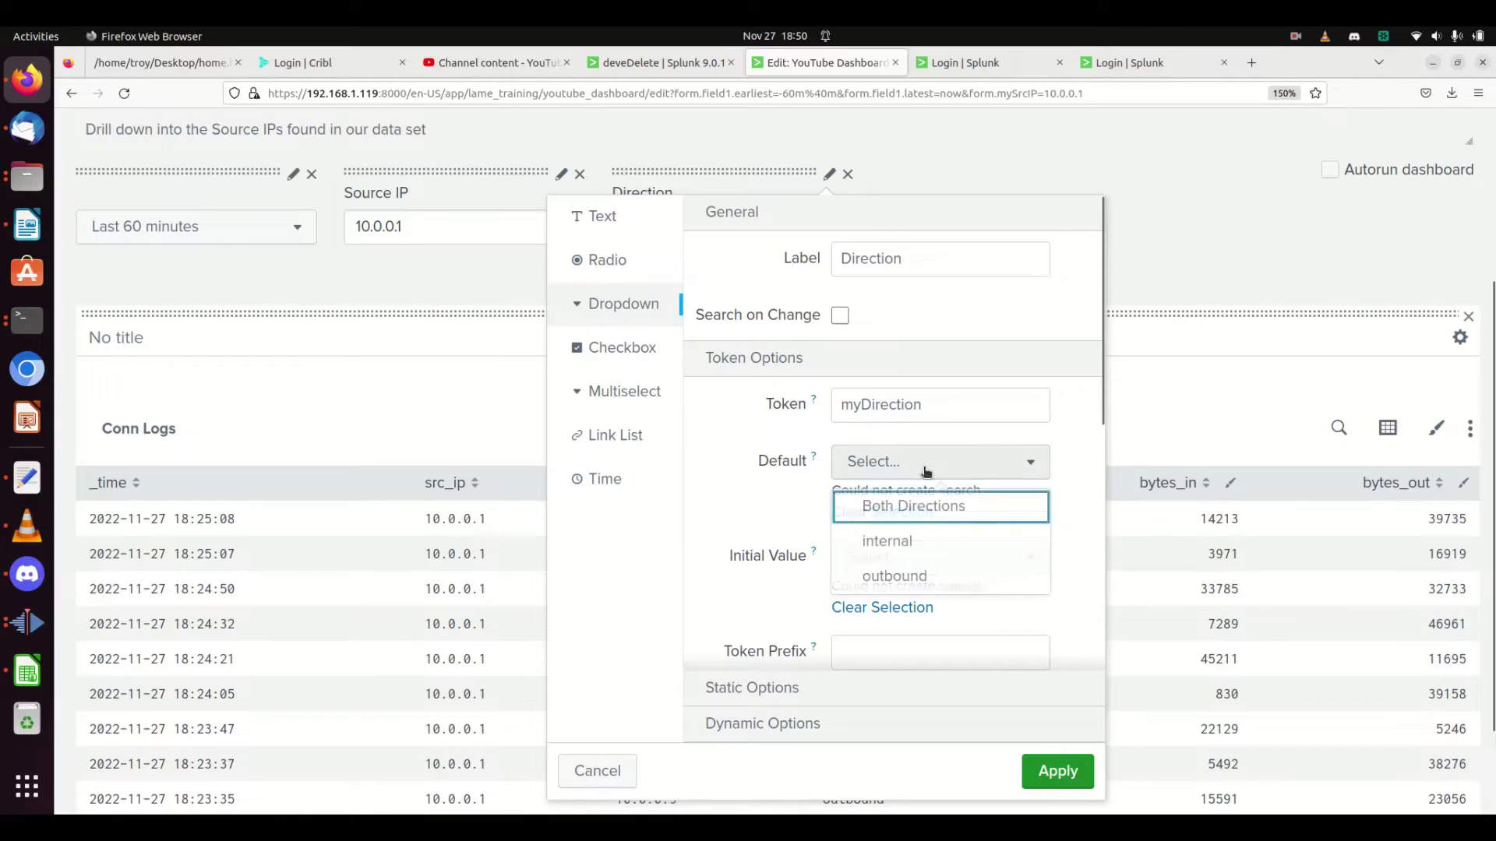
click(896, 506)
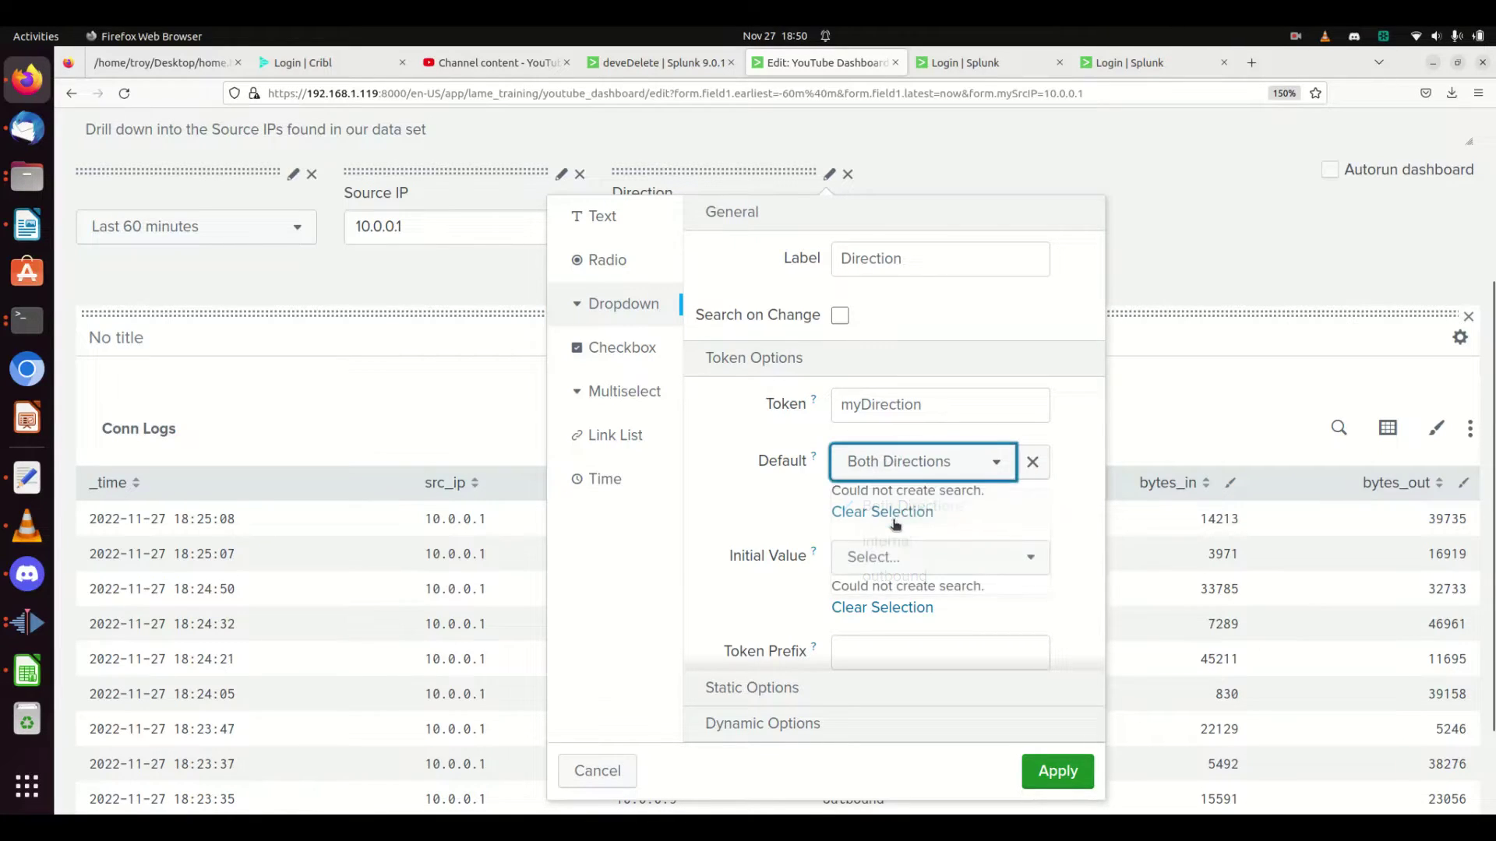
click(916, 559)
click(913, 602)
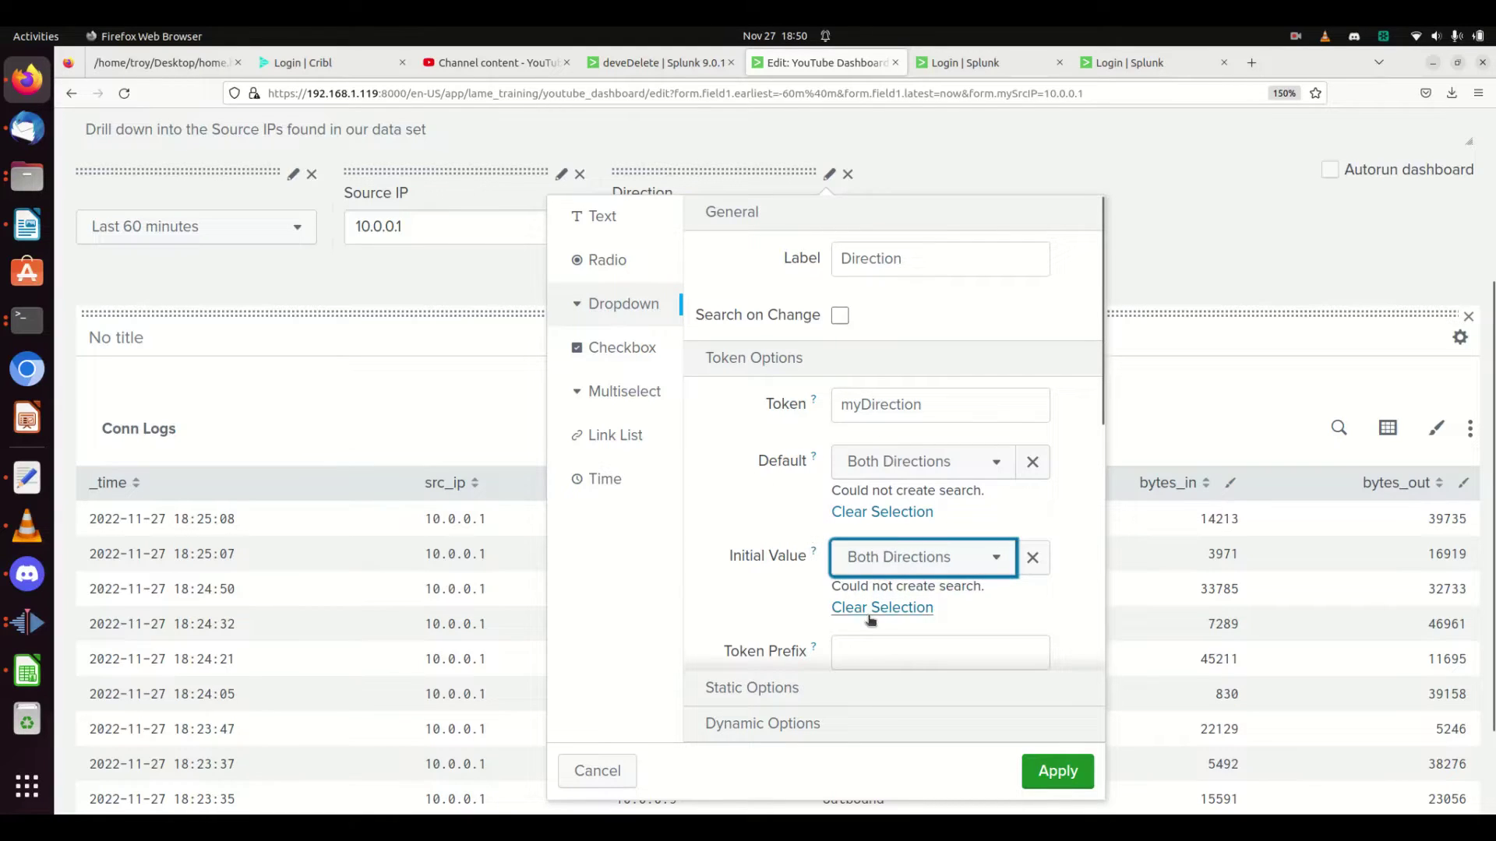
click(1051, 773)
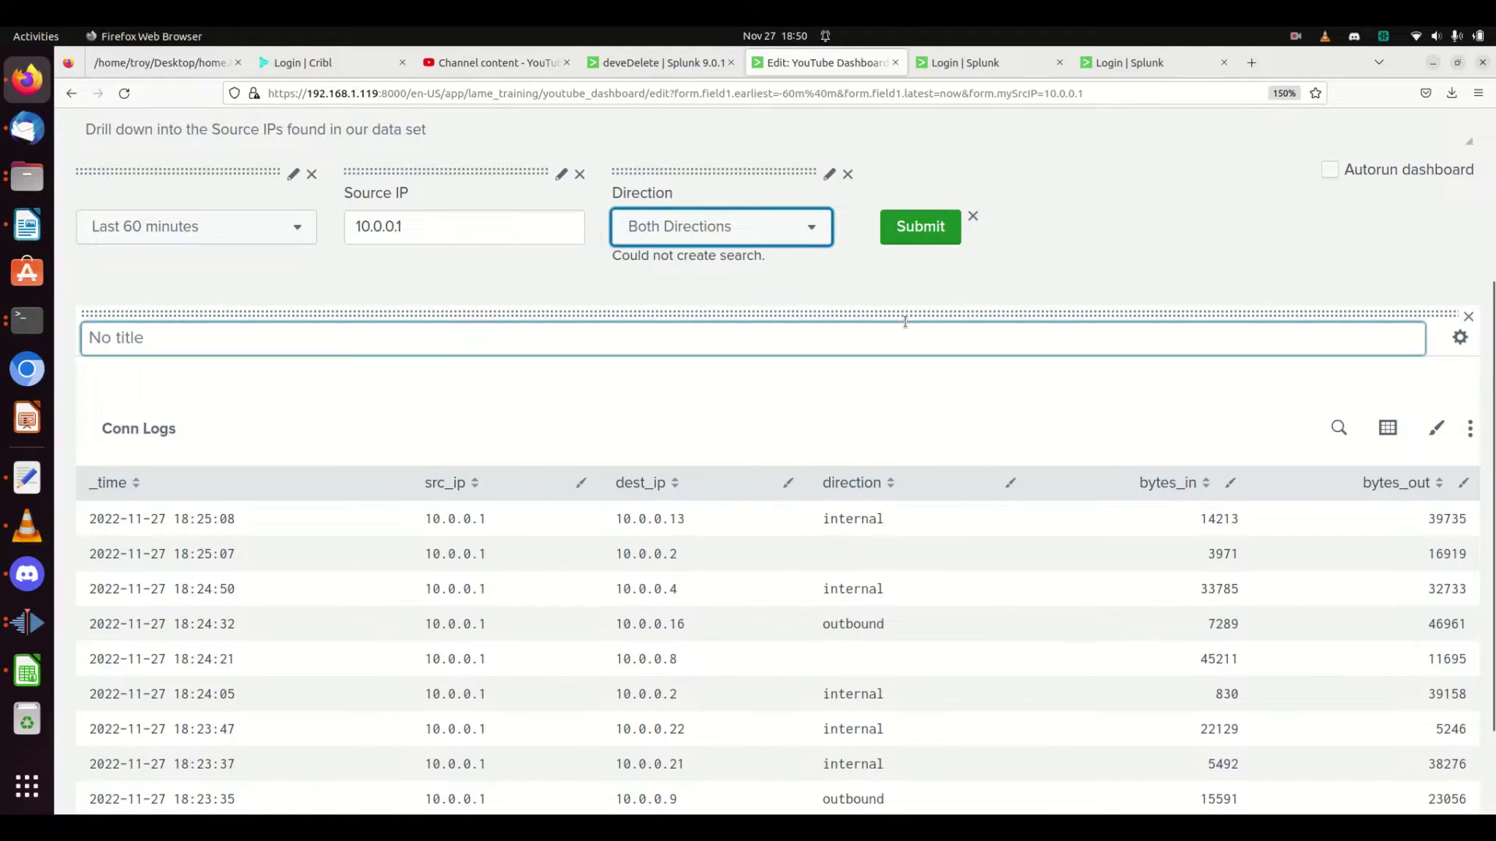
Step: Save the dashboard and check the choices offered by the Direction dropdown
scroll(1083, 340, up, 3)
click(1430, 270)
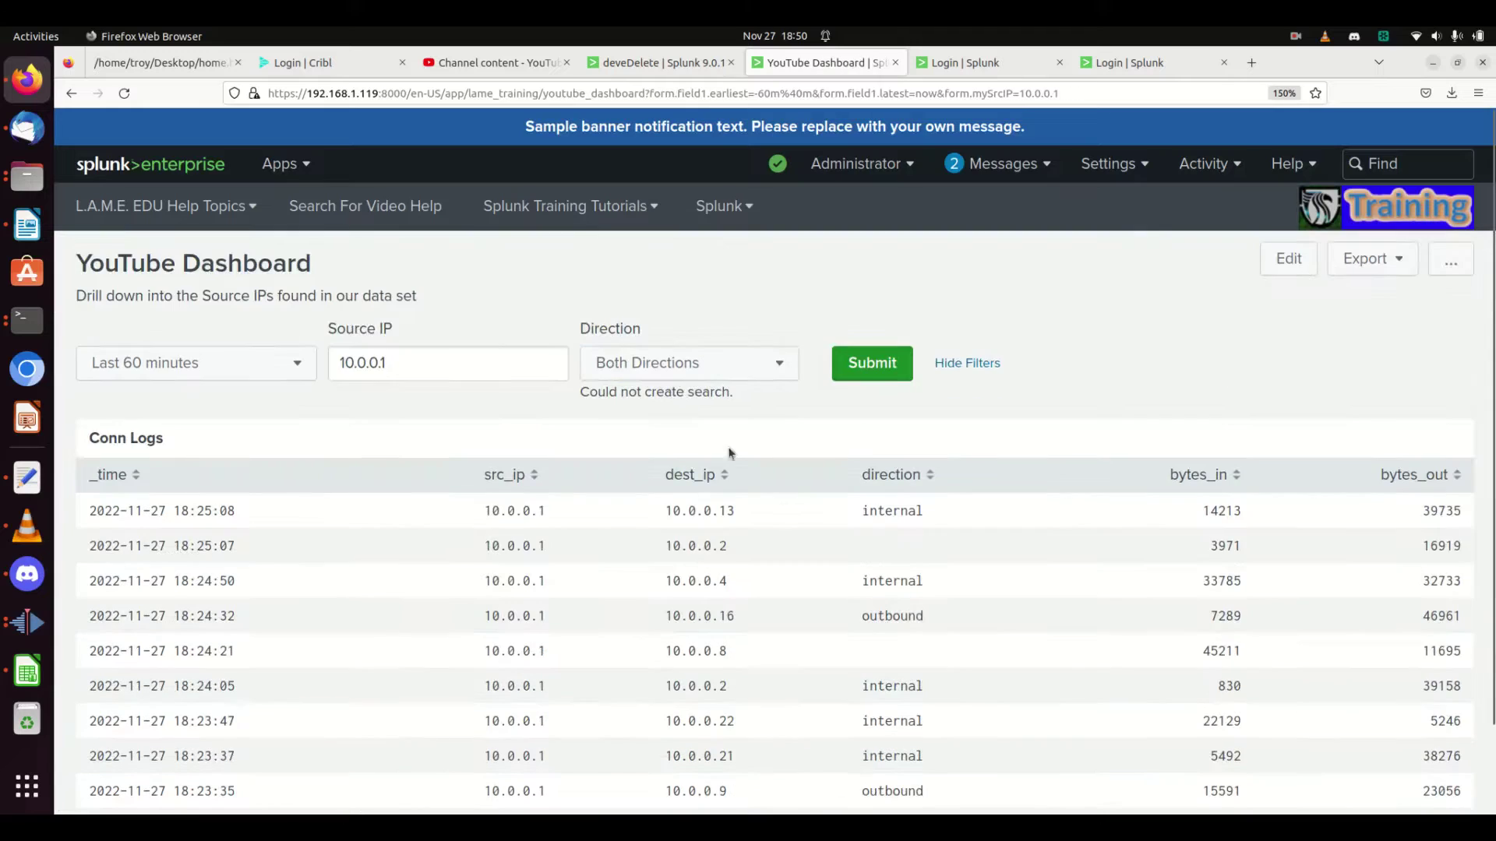
click(668, 375)
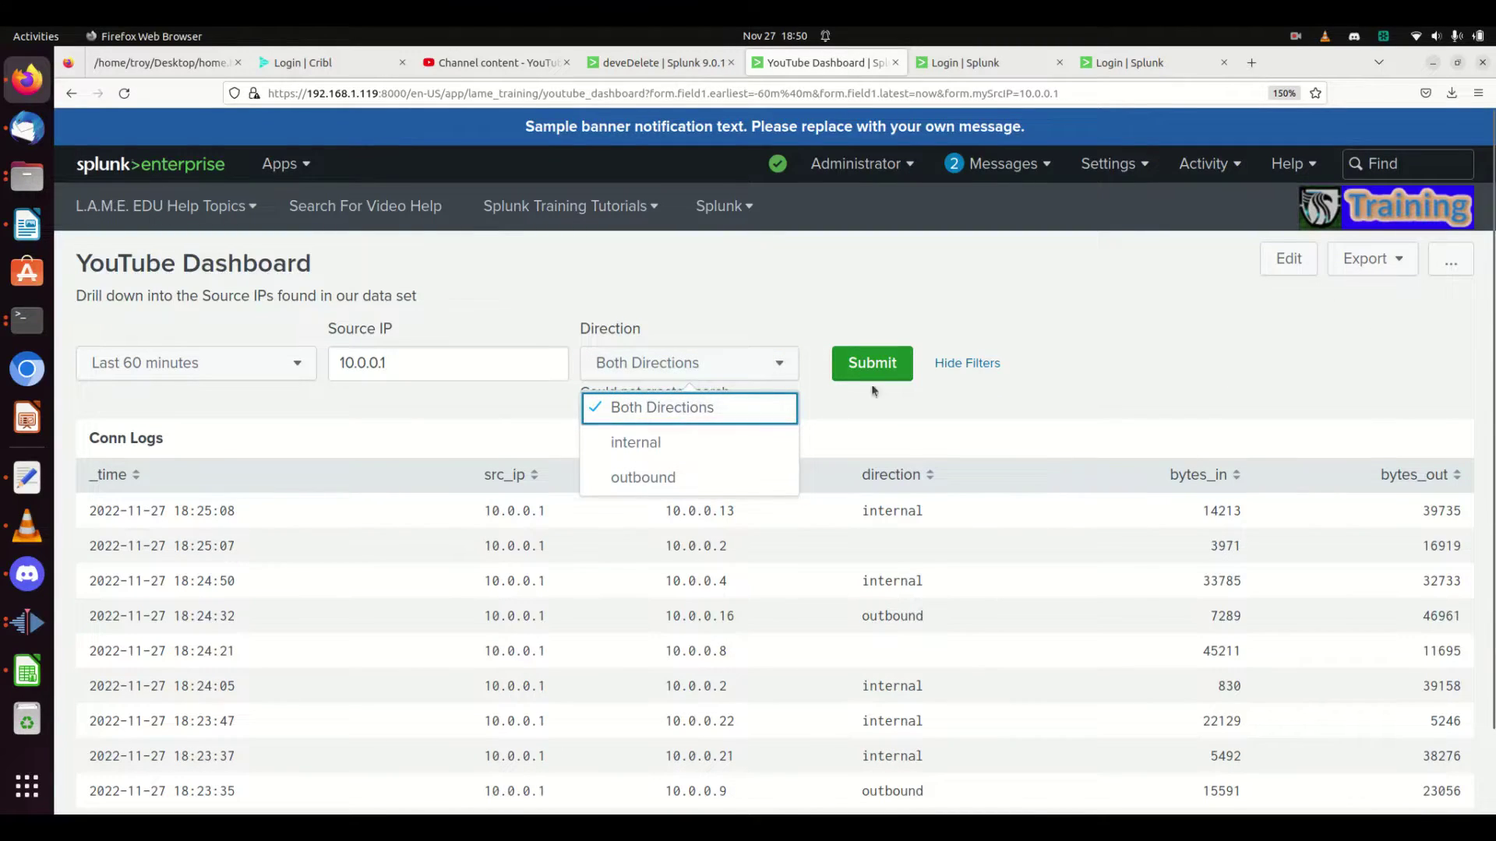
click(1032, 352)
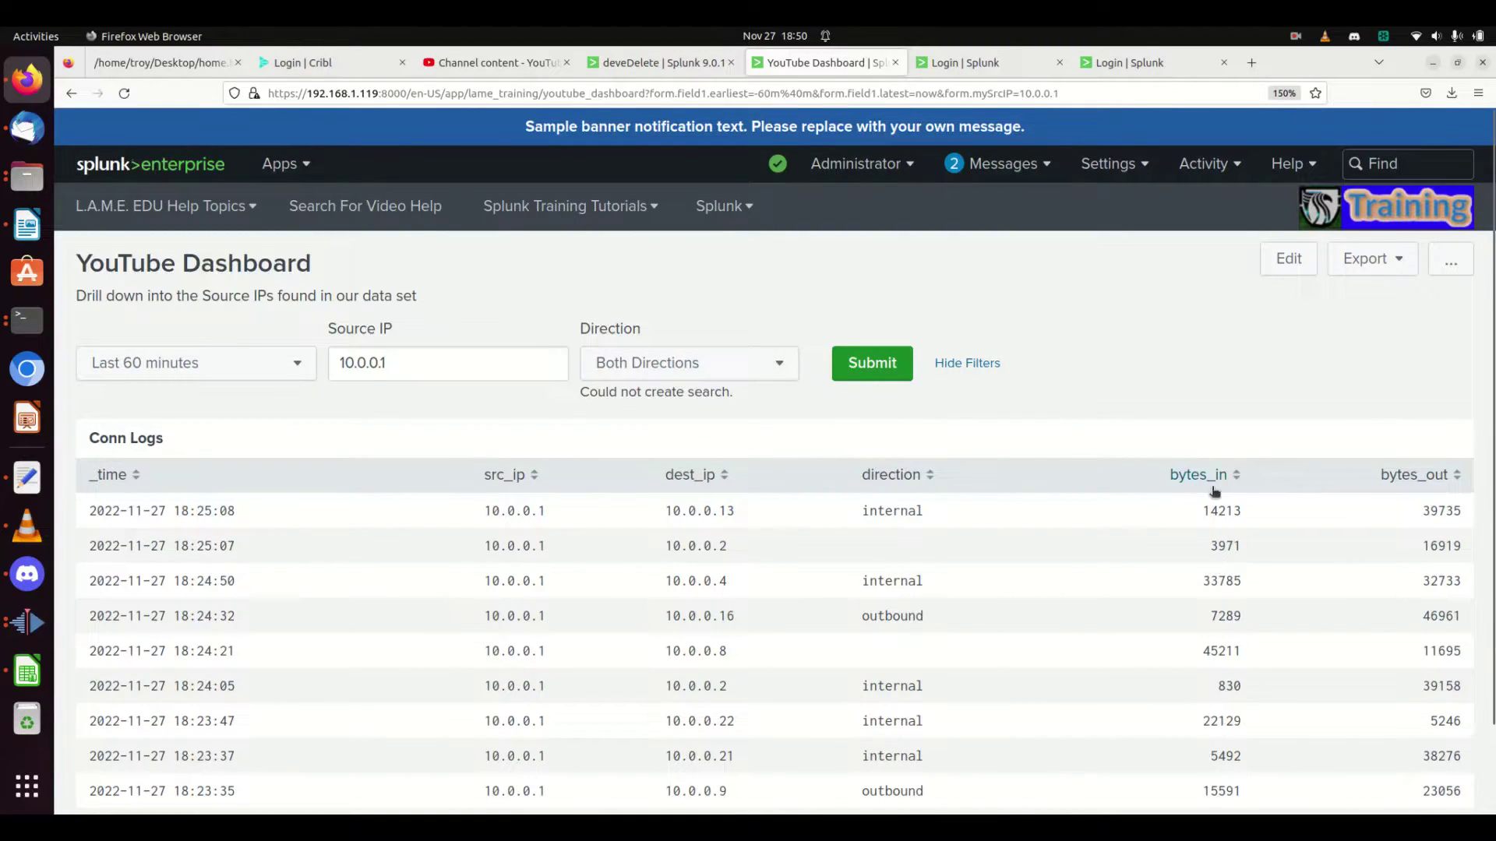
Step: Edit the Conn Logs panel's search to add the filter direction=$myDirection$ after the src_ip condition
click(1277, 264)
click(1337, 673)
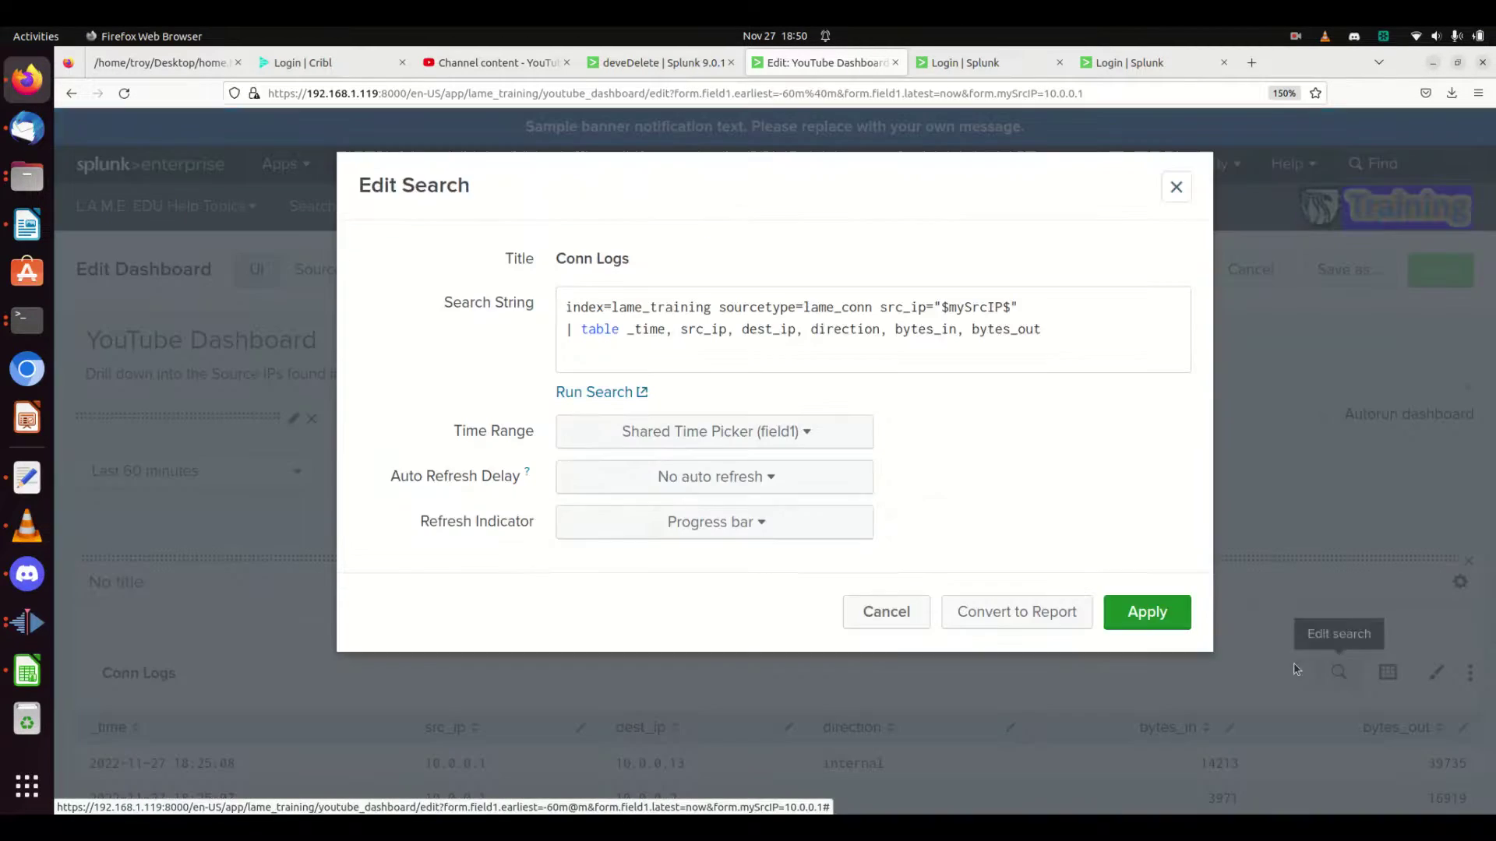
click(1057, 305)
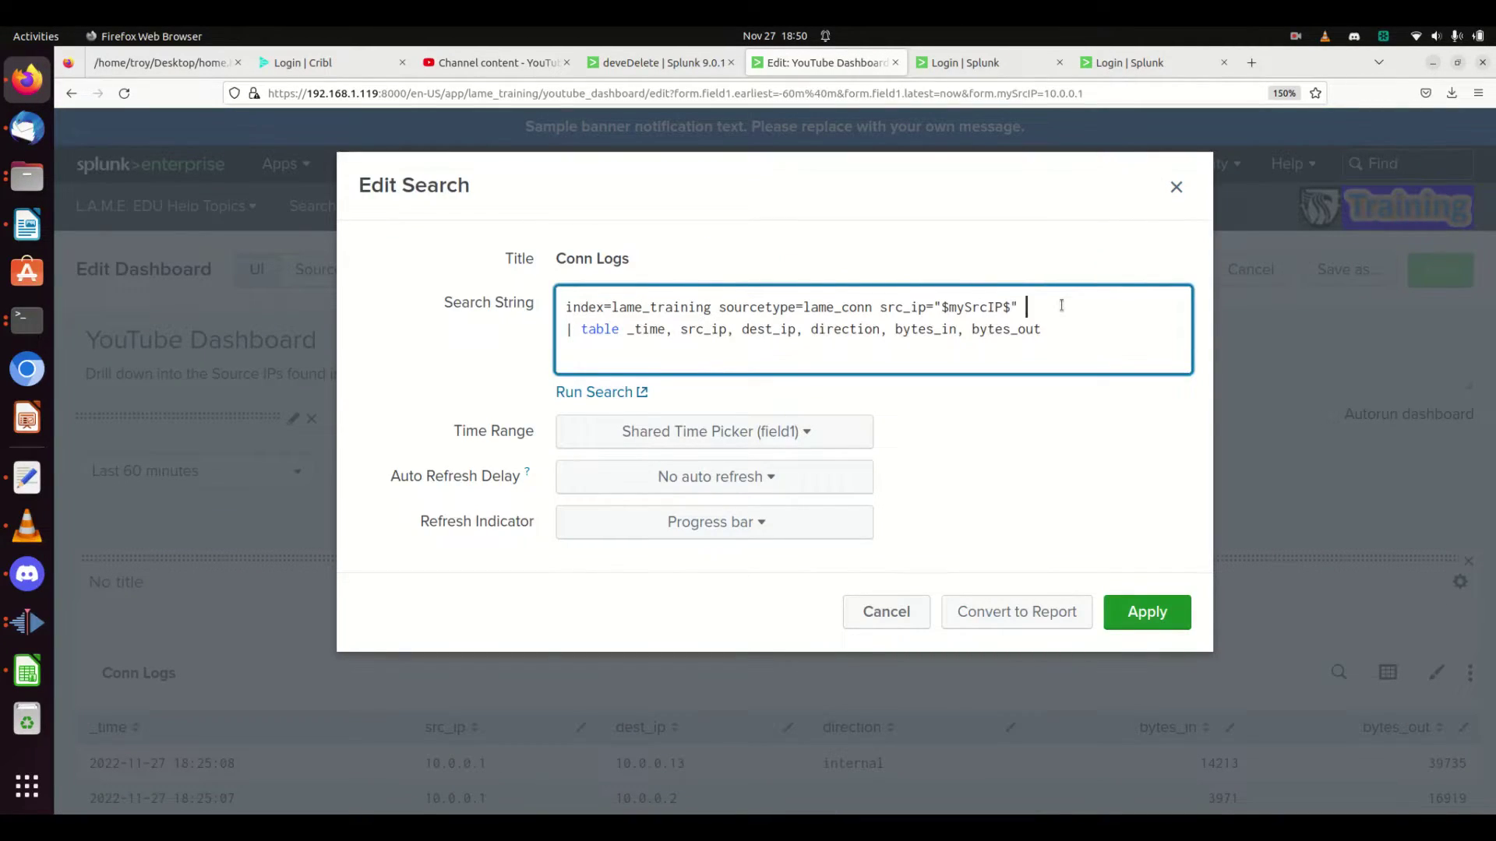
text(direction=$myDirection$)
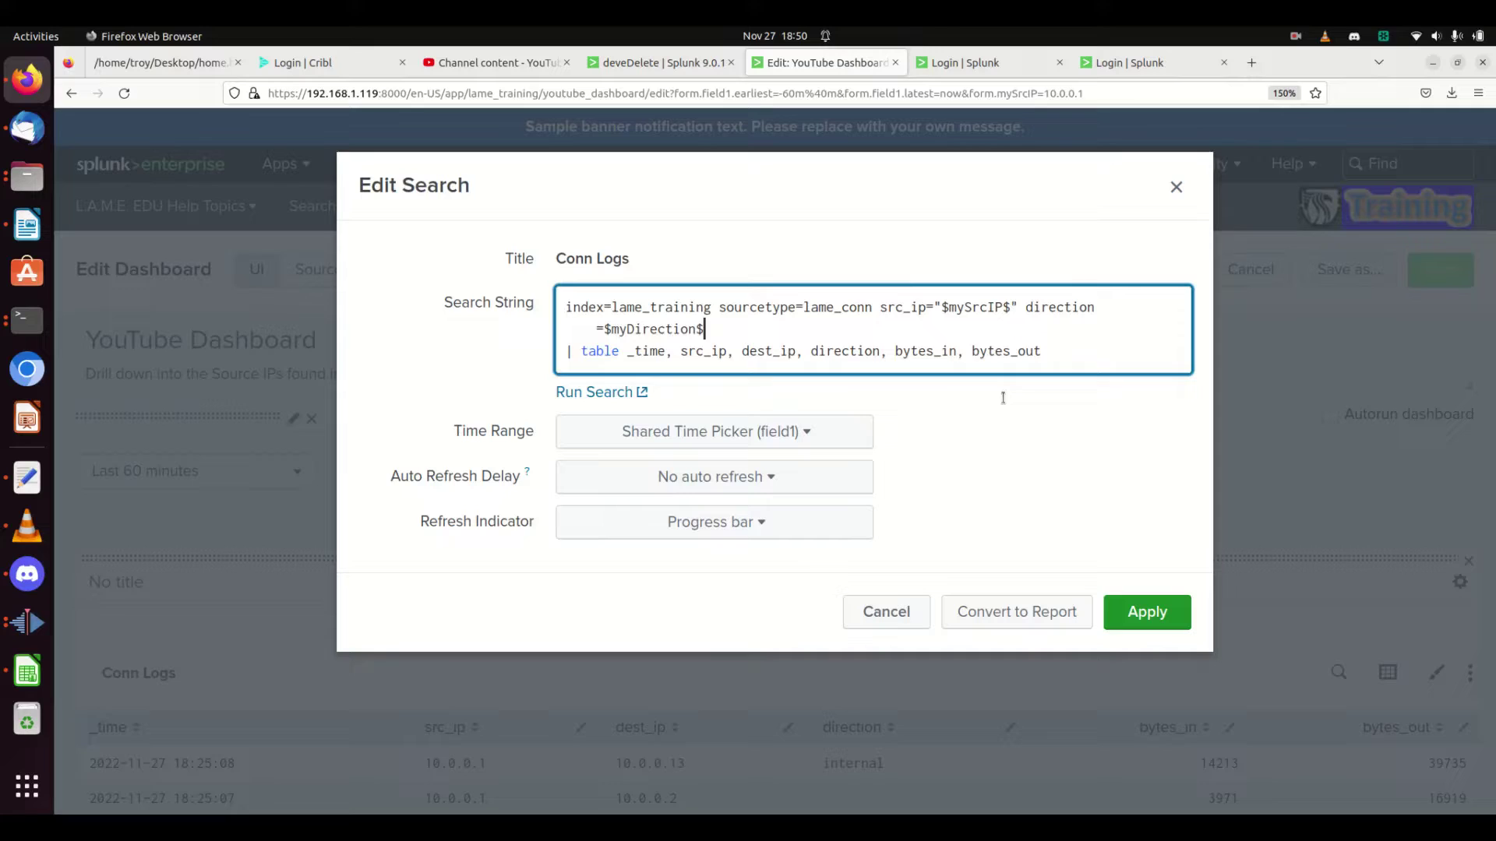
click(1195, 606)
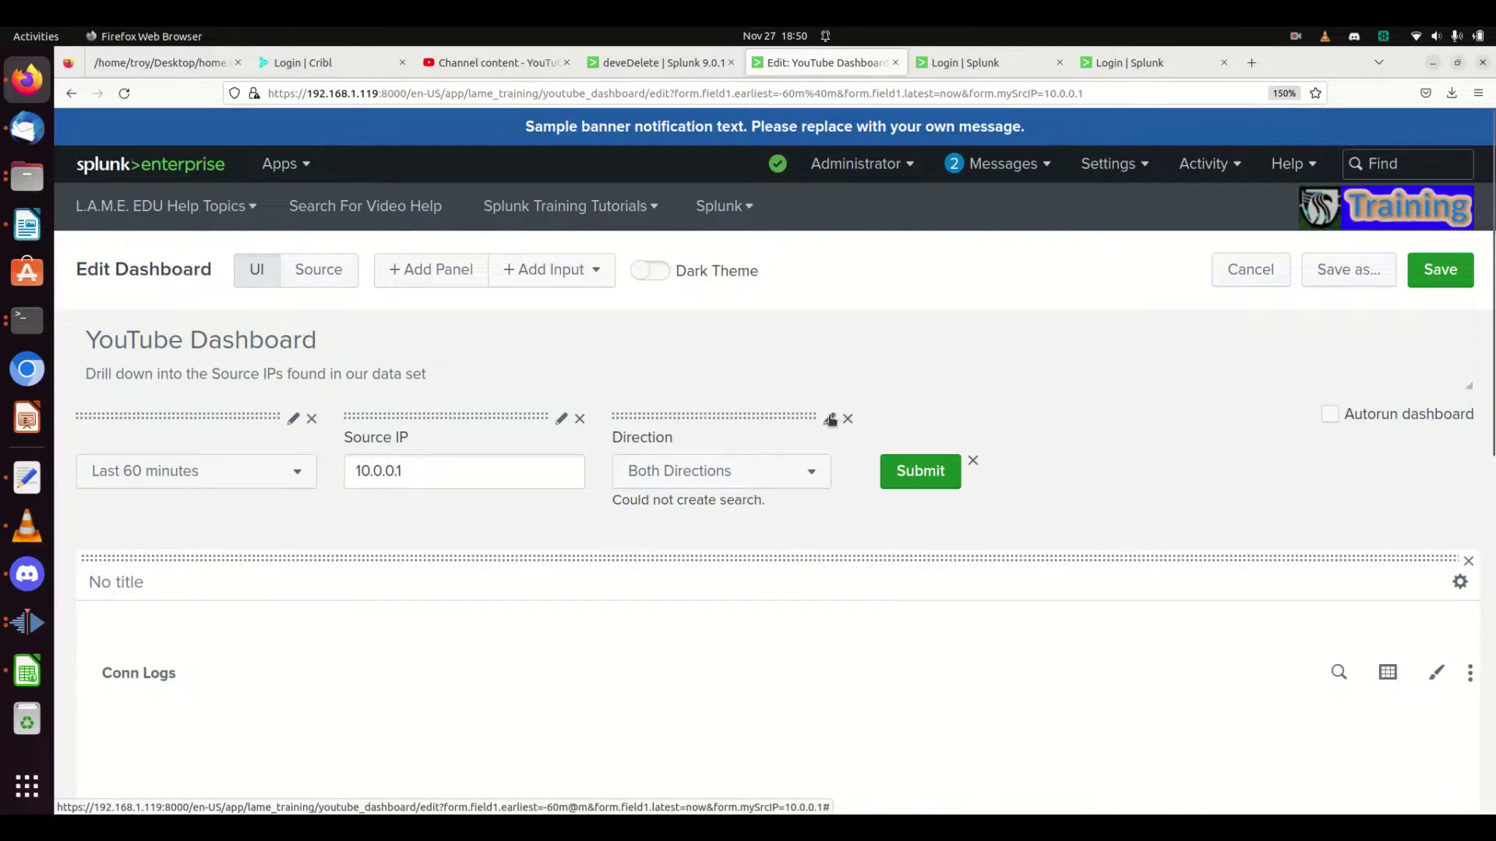
Step: Review the Direction input's token name against the token used in the Conn Logs search string
click(831, 419)
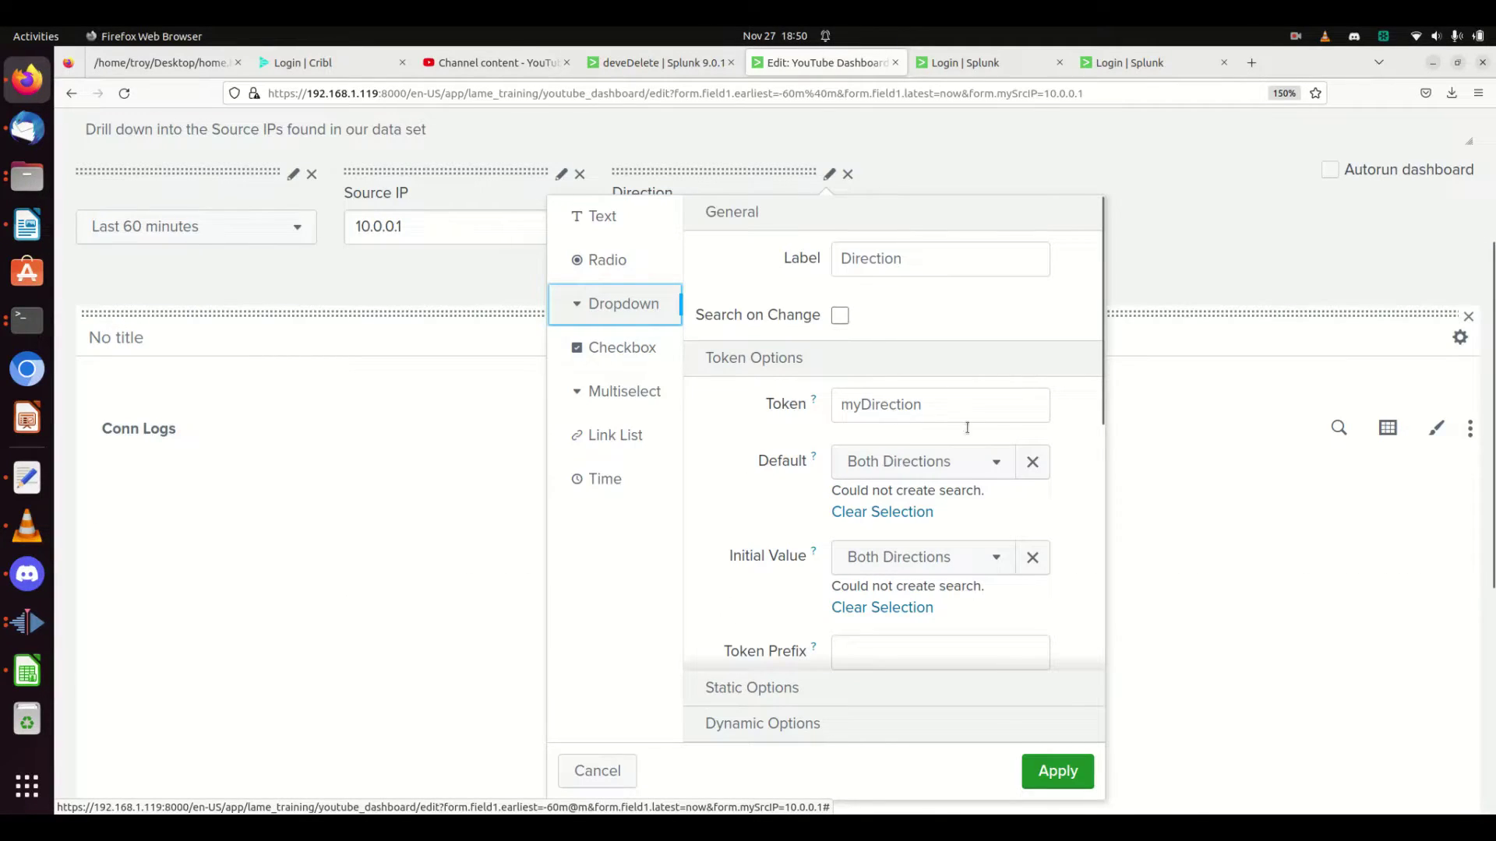
click(615, 771)
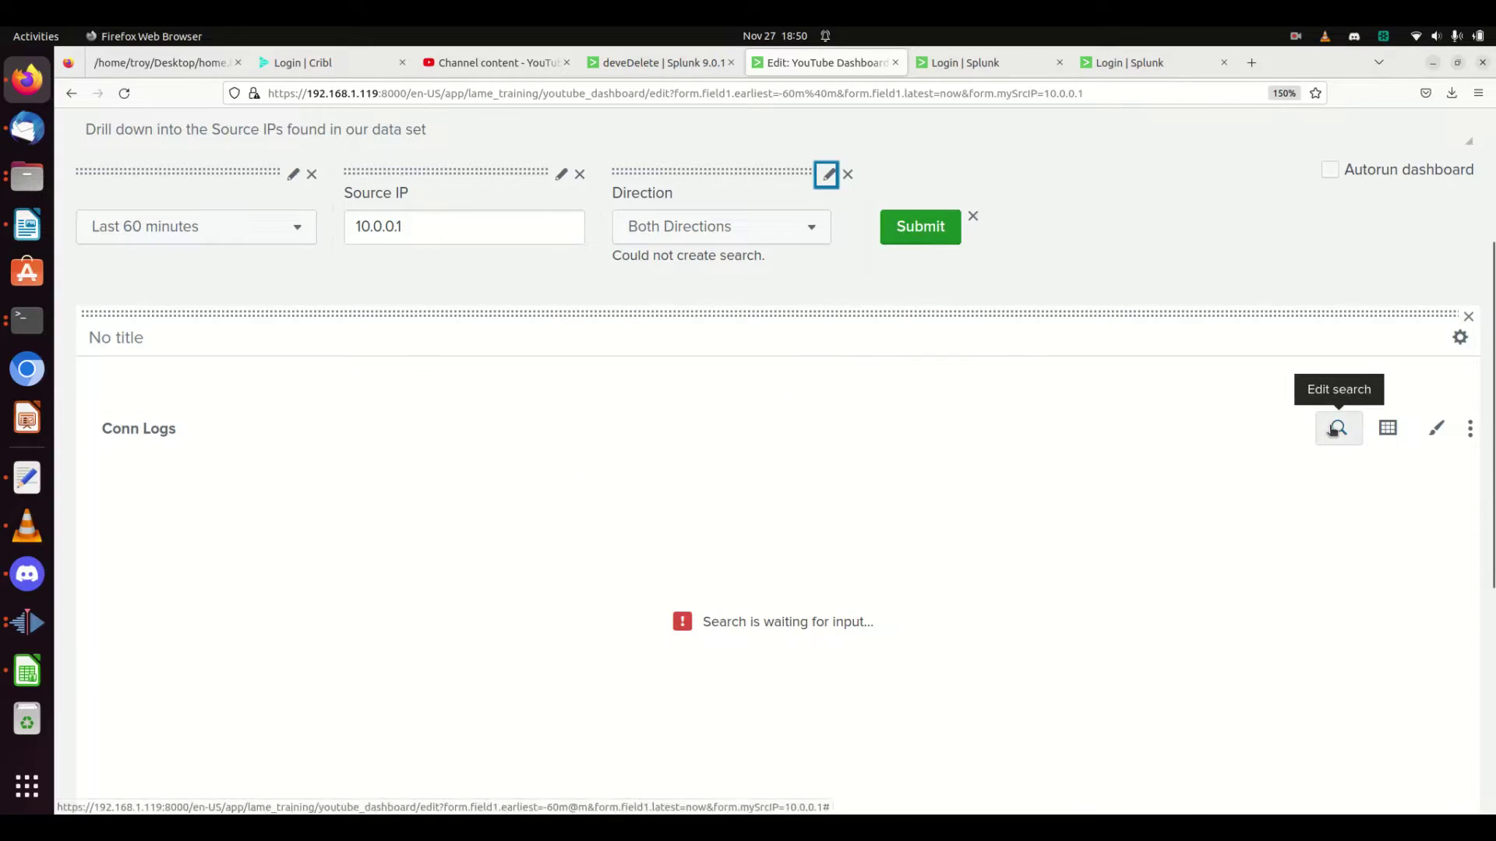
click(1334, 429)
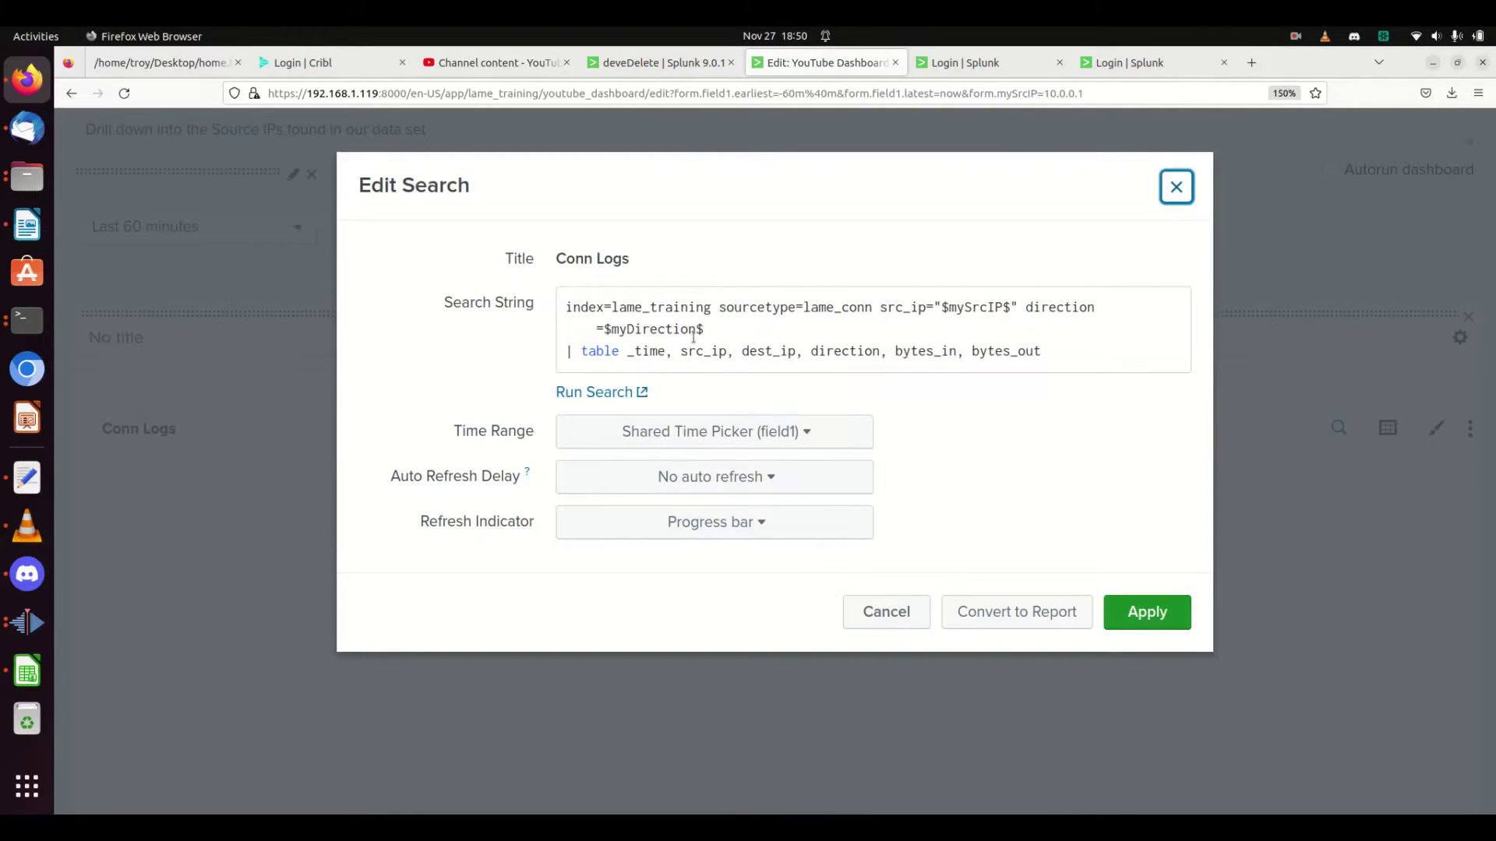
click(1137, 612)
scroll(1308, 212, up, 3)
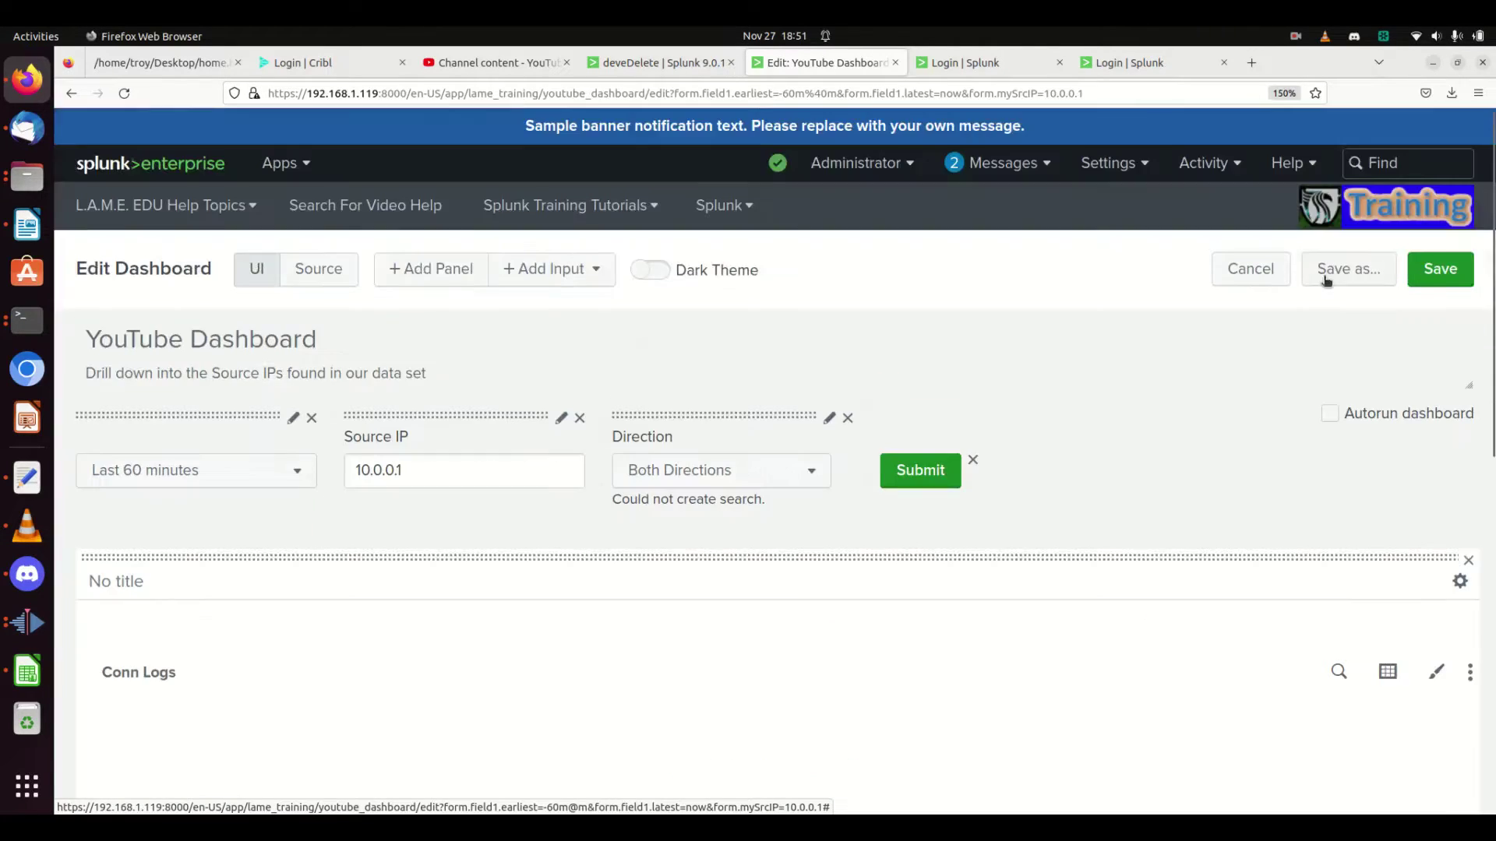
Step: Submit the dashboard inputs with Both Directions selected and check the direction column of the Conn Logs table
click(929, 483)
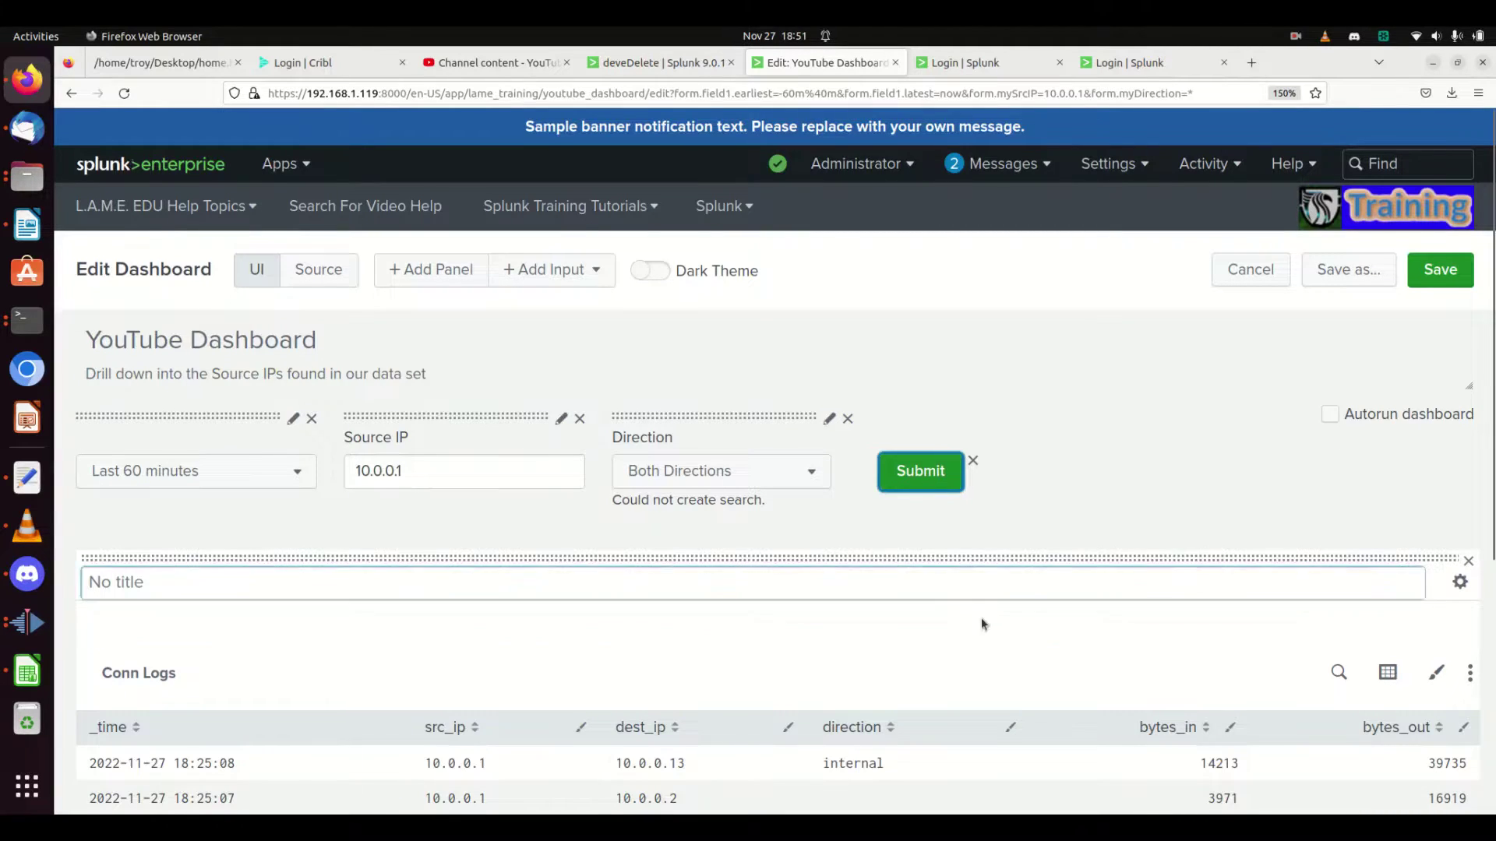
scroll(980, 618, down, 5)
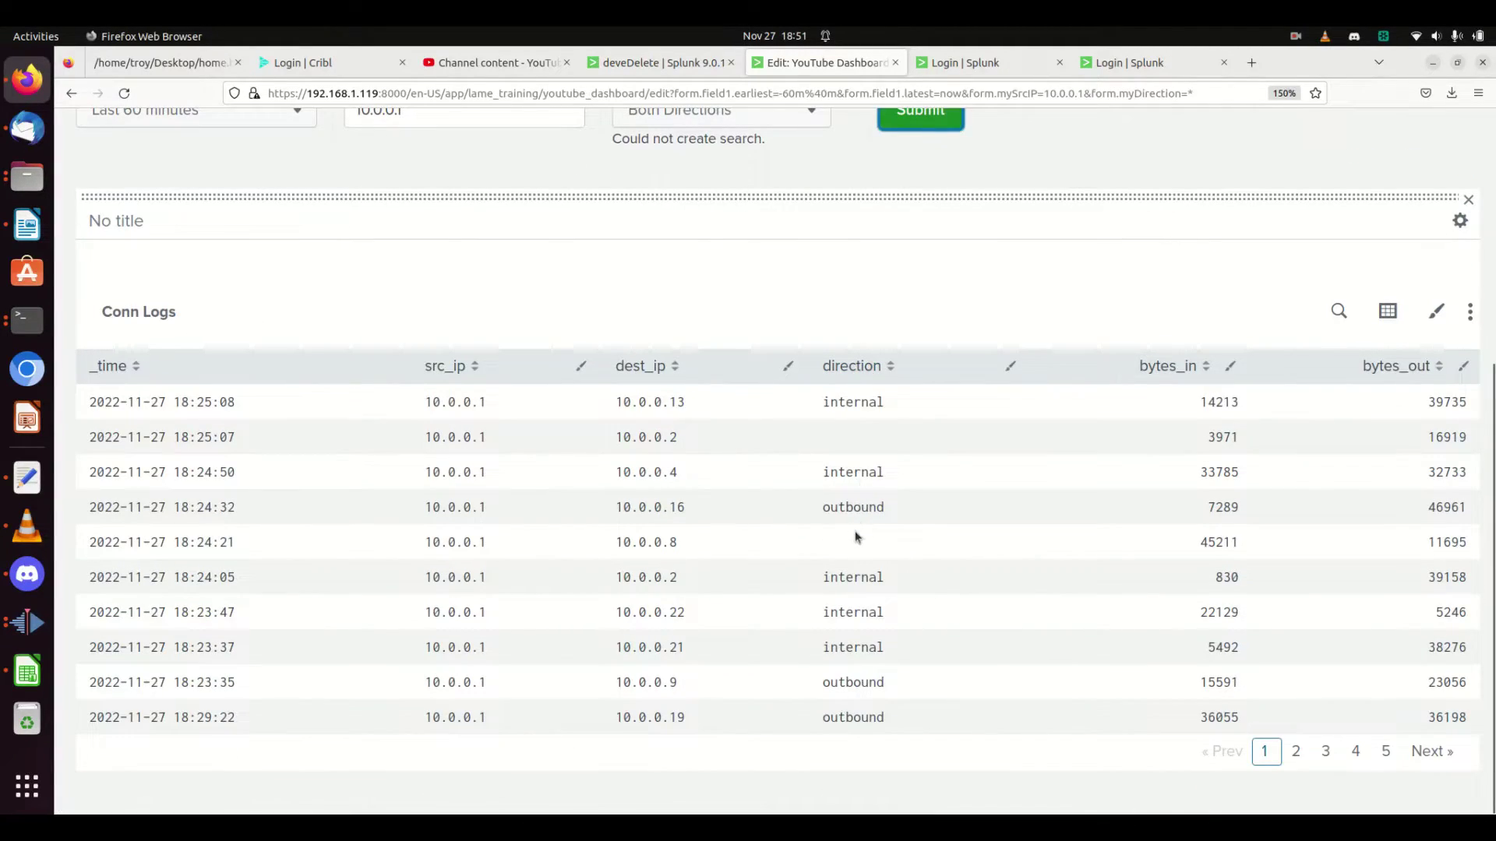
scroll(855, 537, up, 5)
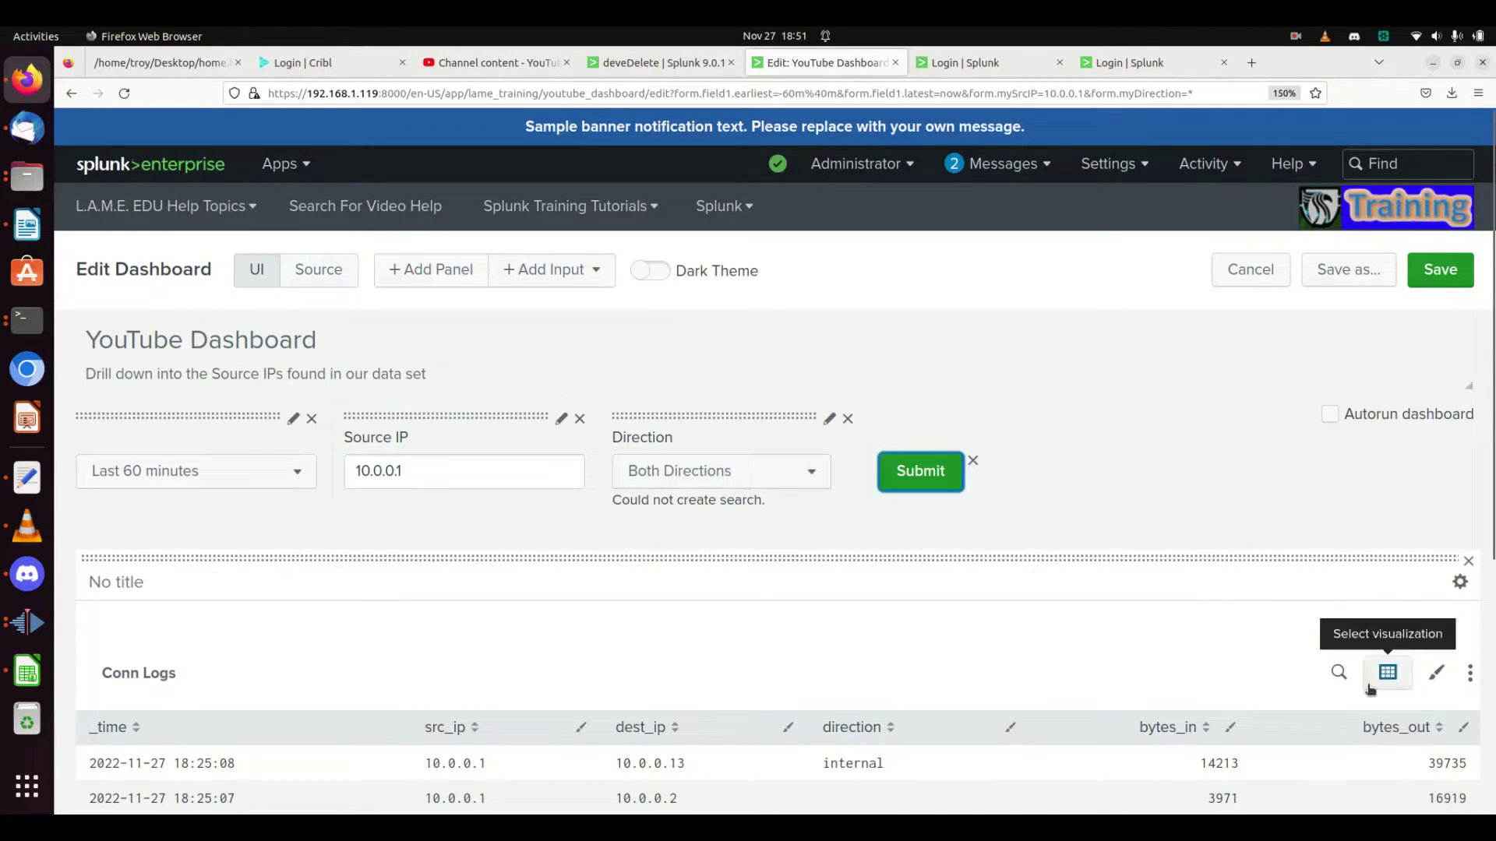
Step: Recheck the Conn Logs search string without changing it, and compare it with the rows of the table
click(1339, 676)
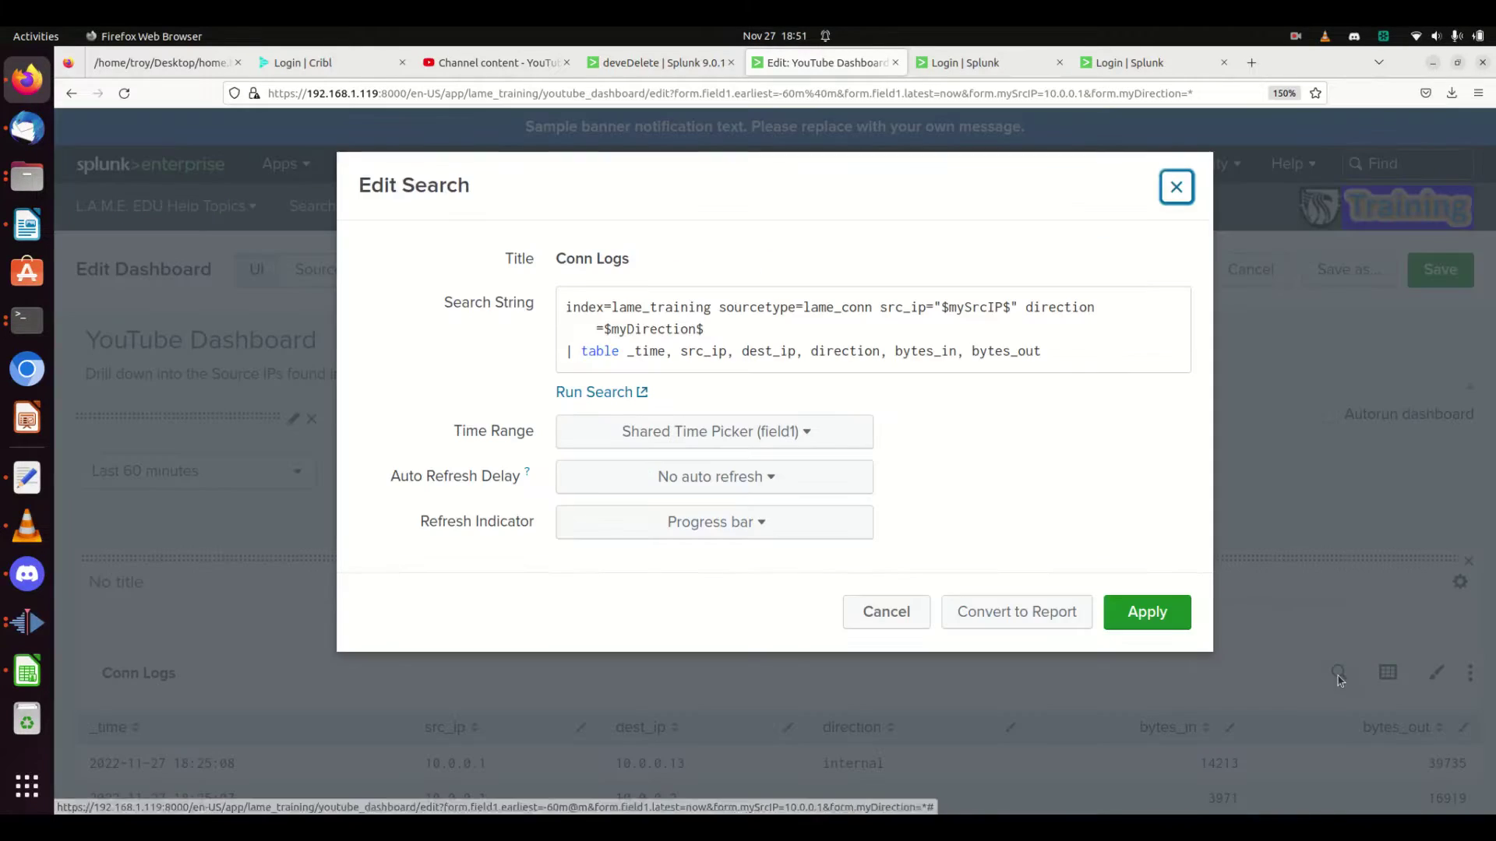
click(913, 616)
scroll(1316, 662, down, 5)
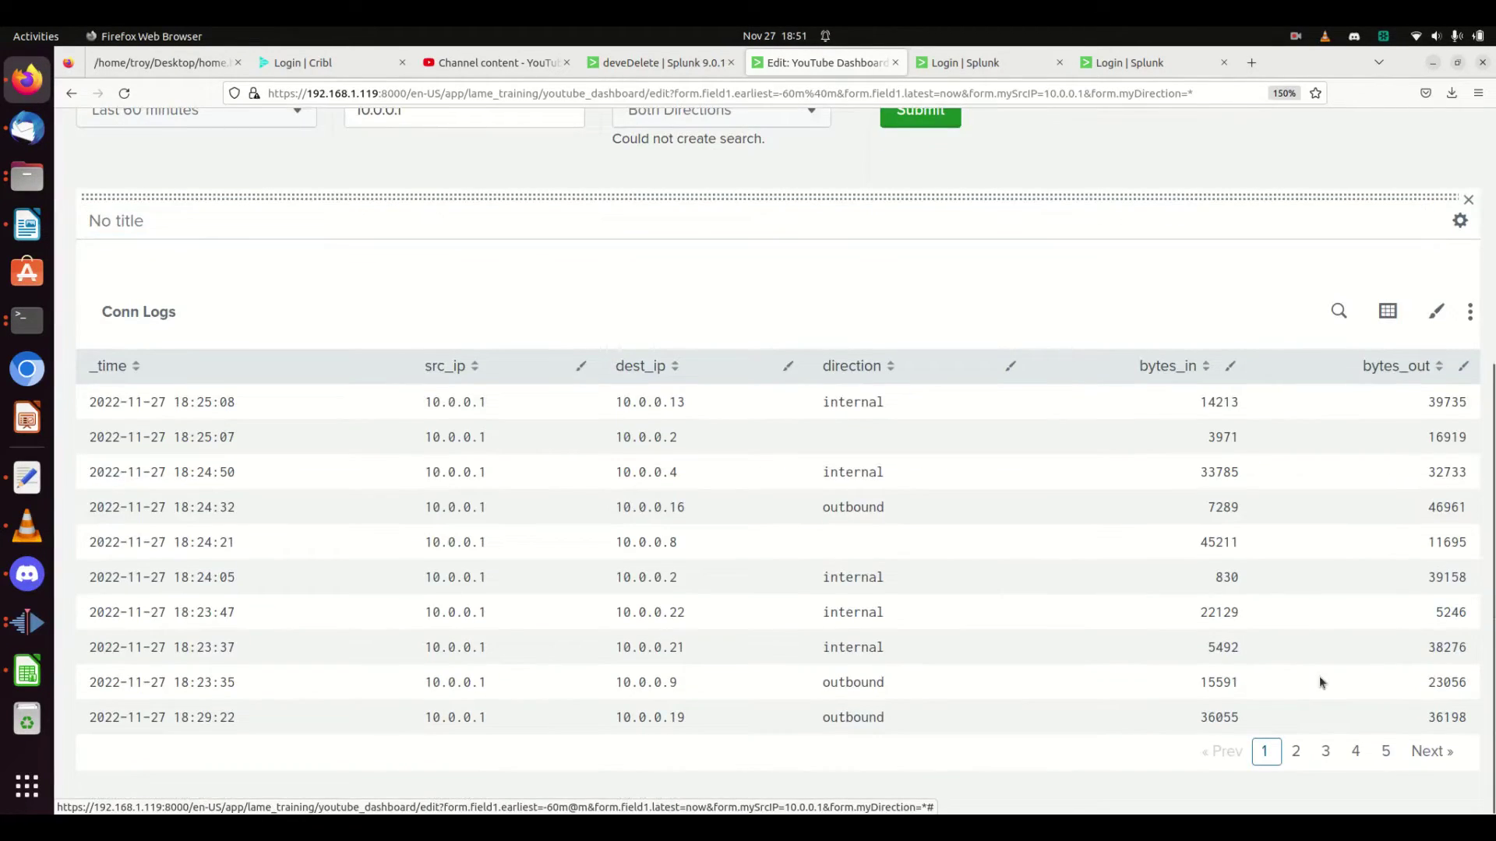
scroll(1422, 296, up, 5)
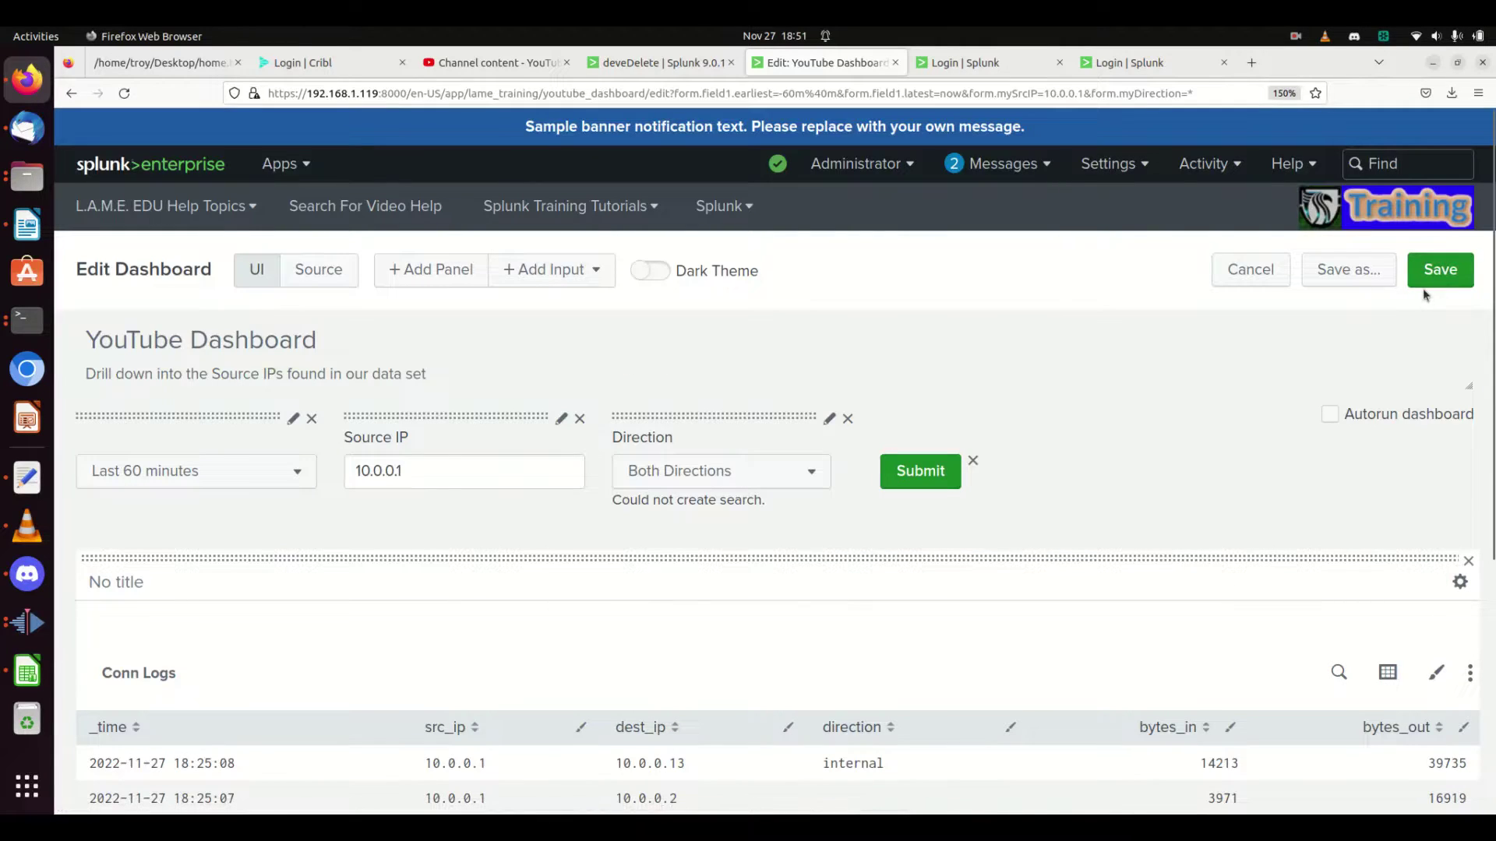
Step: Save the dashboard and open the Conn Logs panel's search in a separate search view to check its direction=* condition
click(1423, 286)
scroll(1421, 702, down, 1)
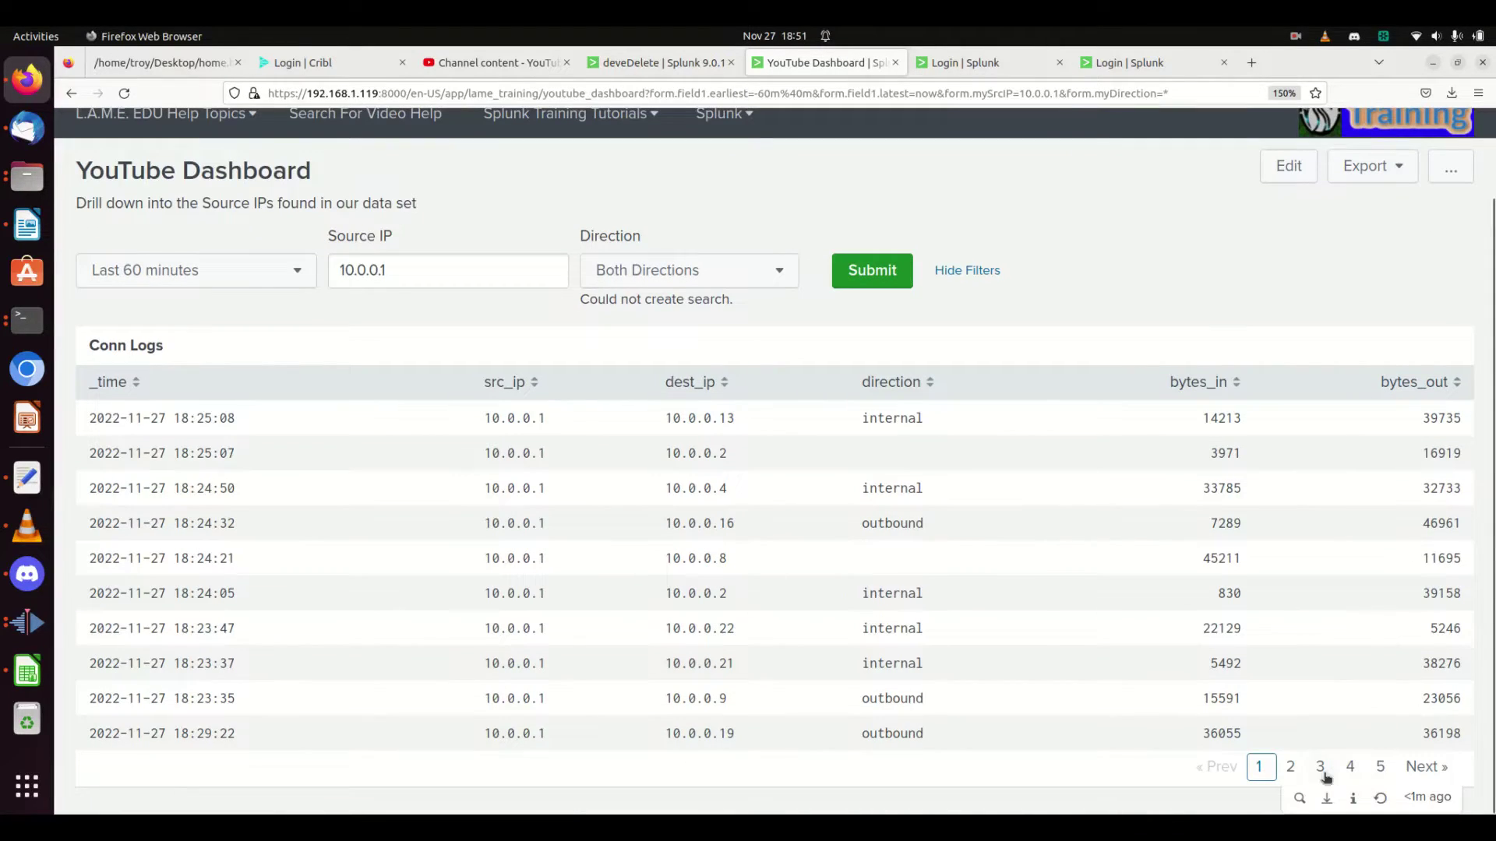
click(1299, 797)
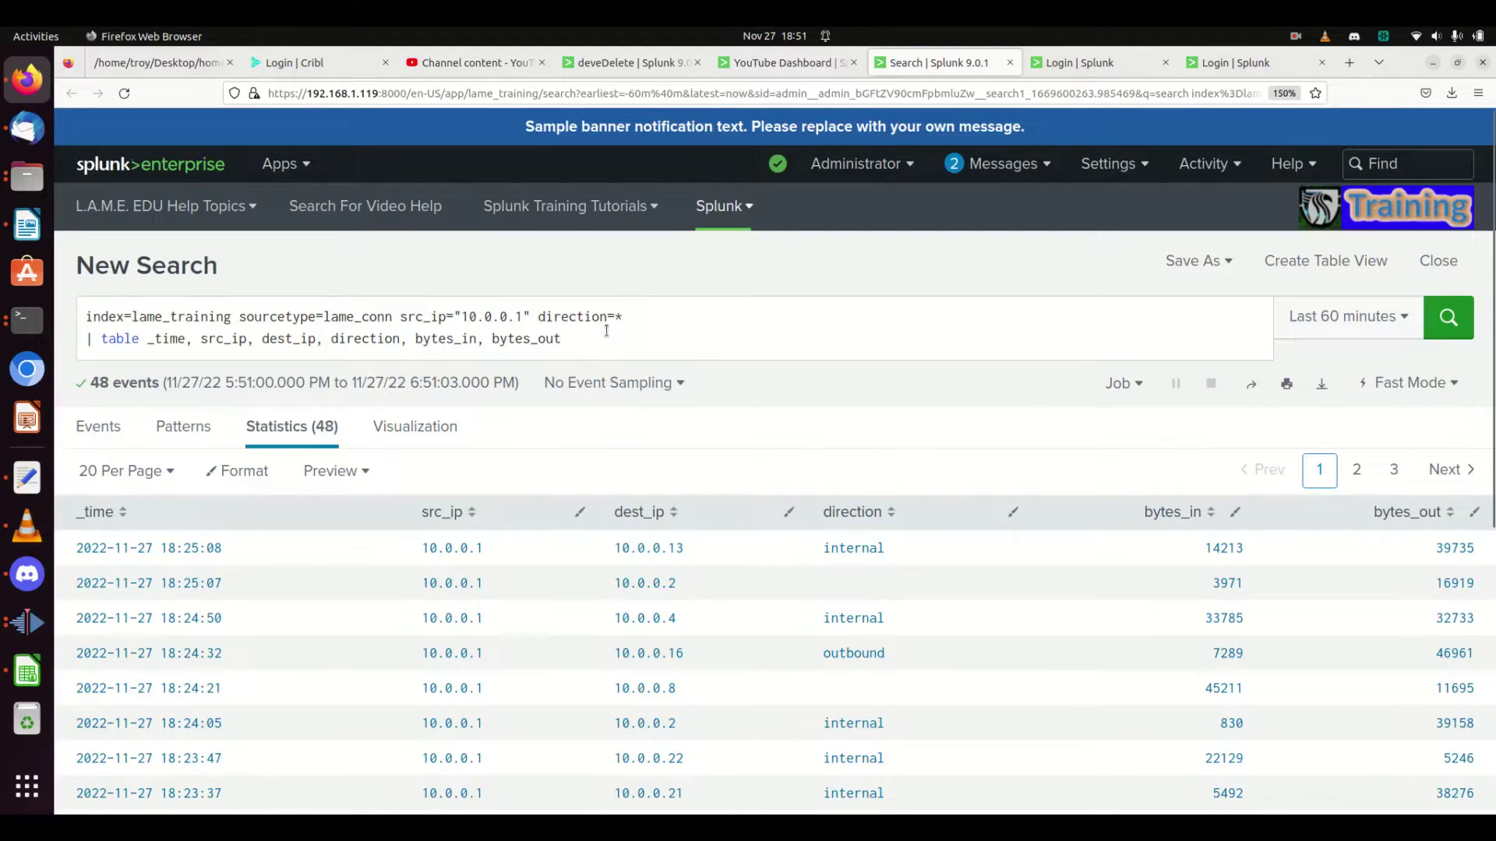
drag(623, 317, 538, 314)
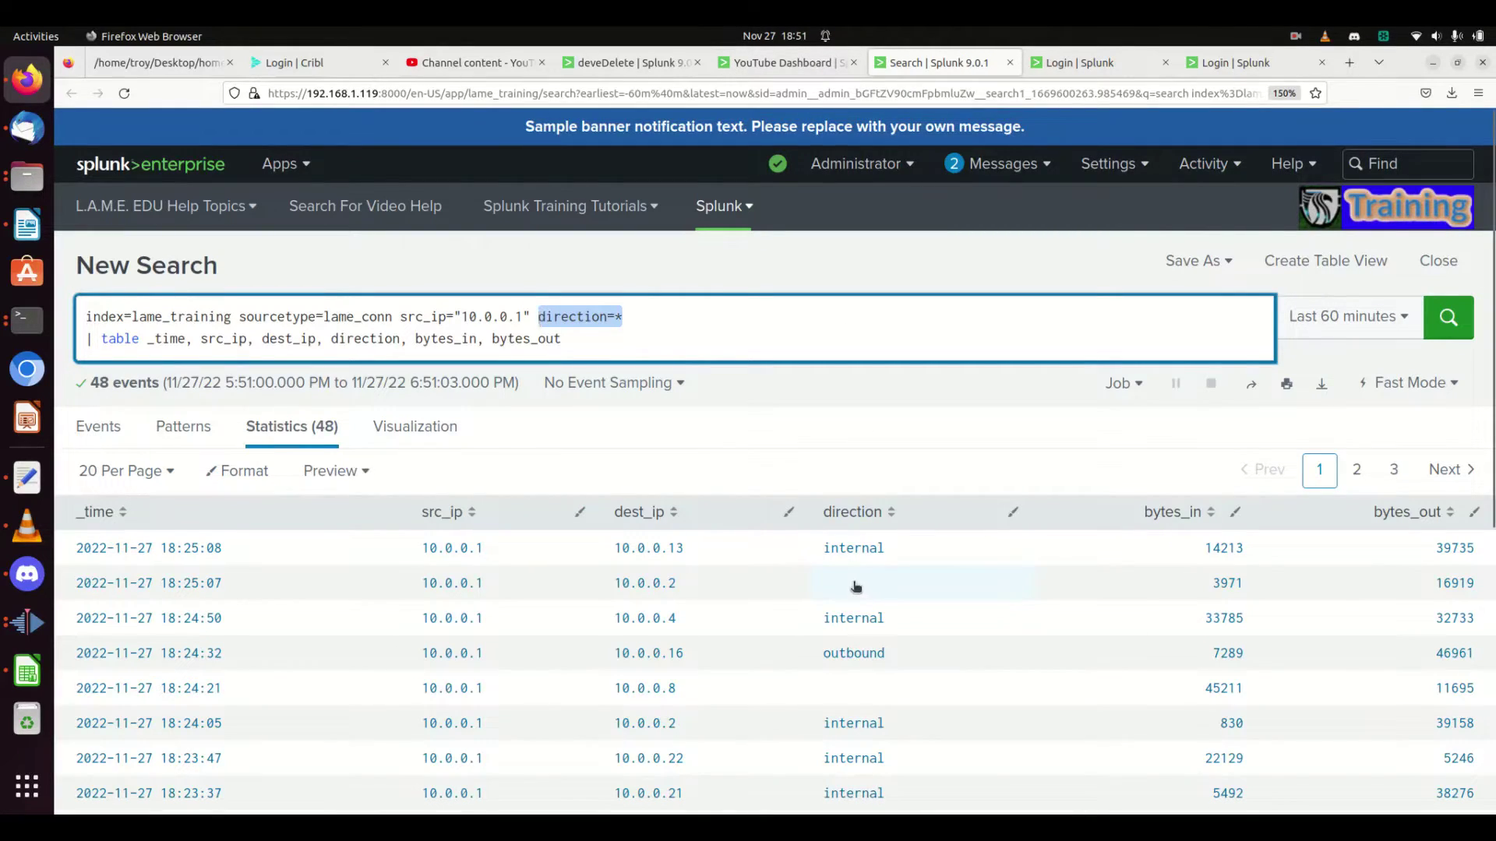
Step: Return to the dashboard, submit it with the Direction input set to internal, and dismiss the error notification
click(802, 66)
click(723, 275)
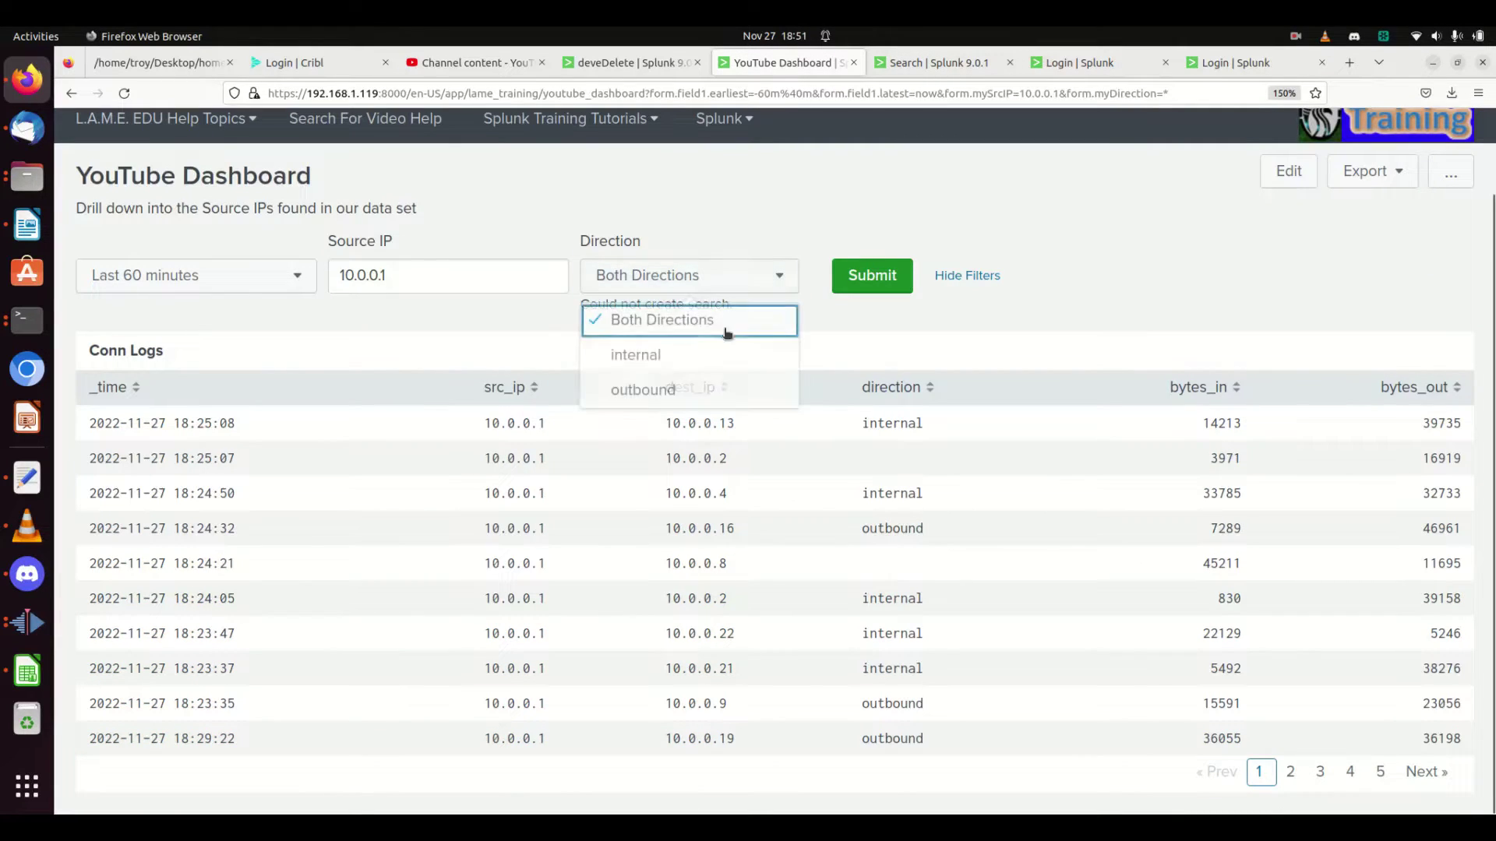
click(671, 359)
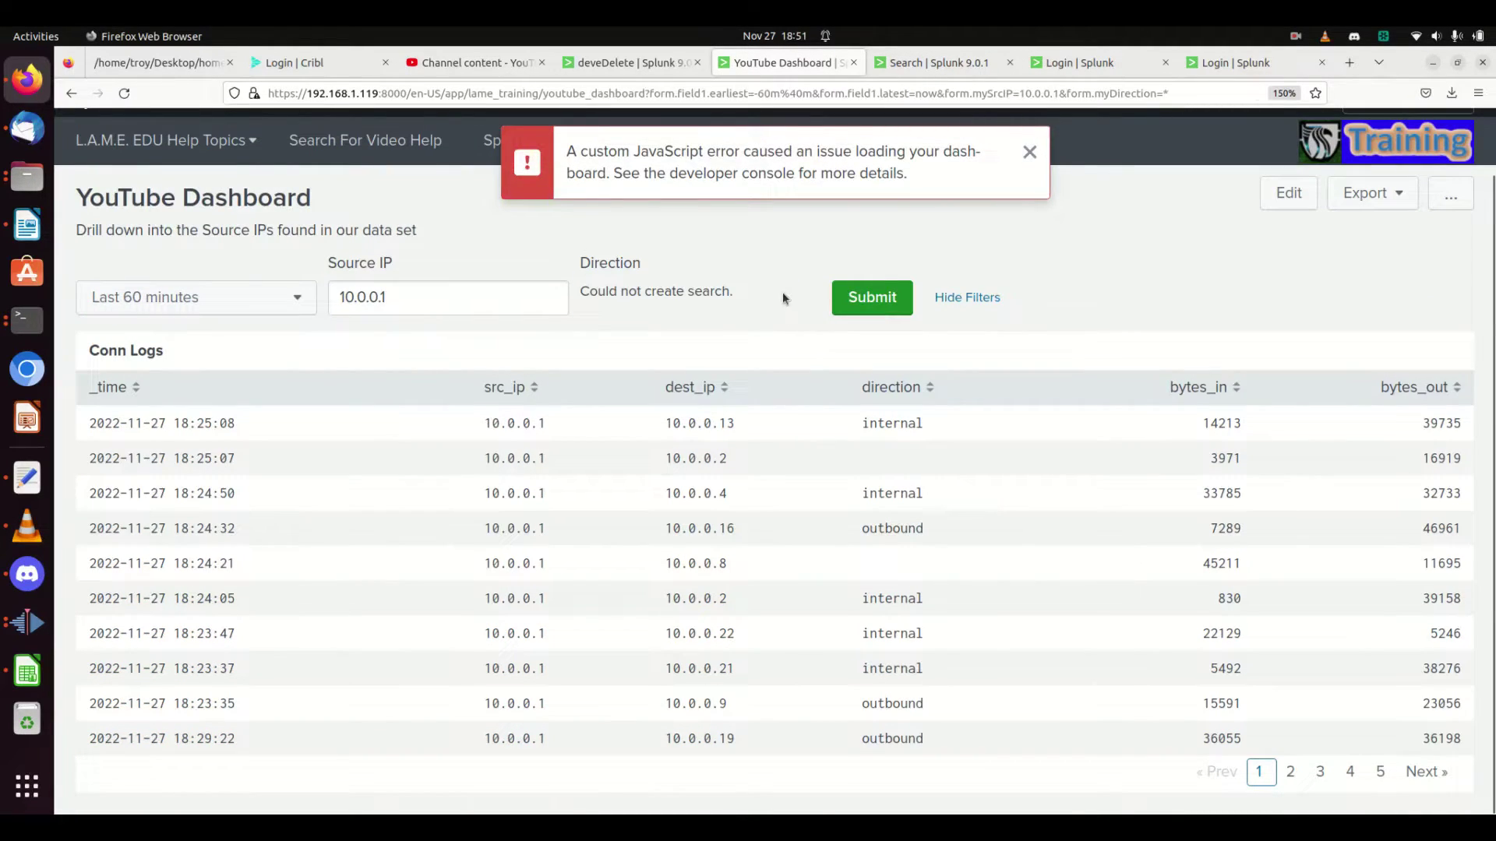
click(871, 297)
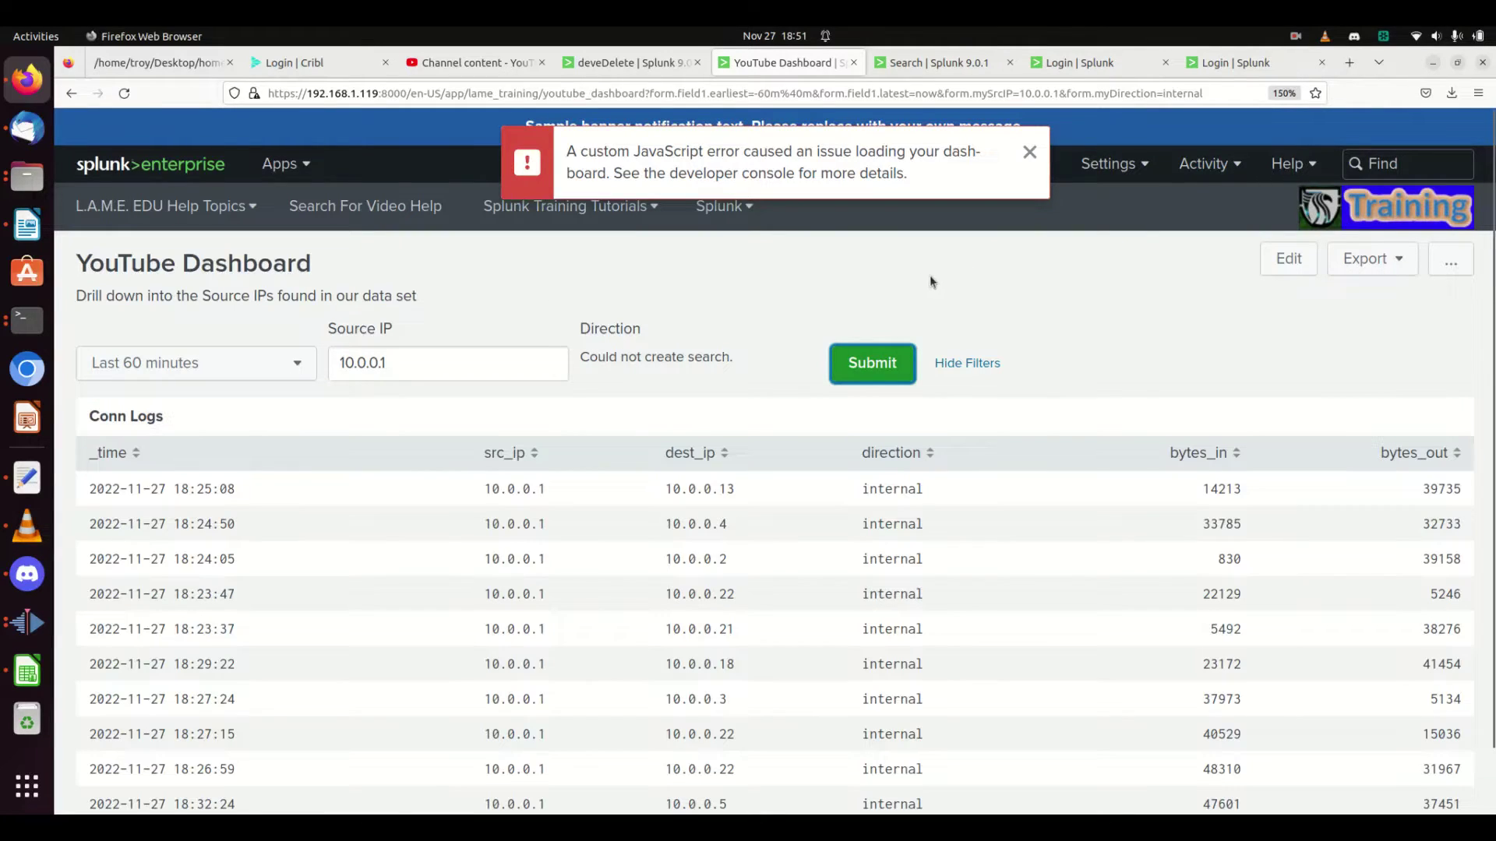
click(1030, 153)
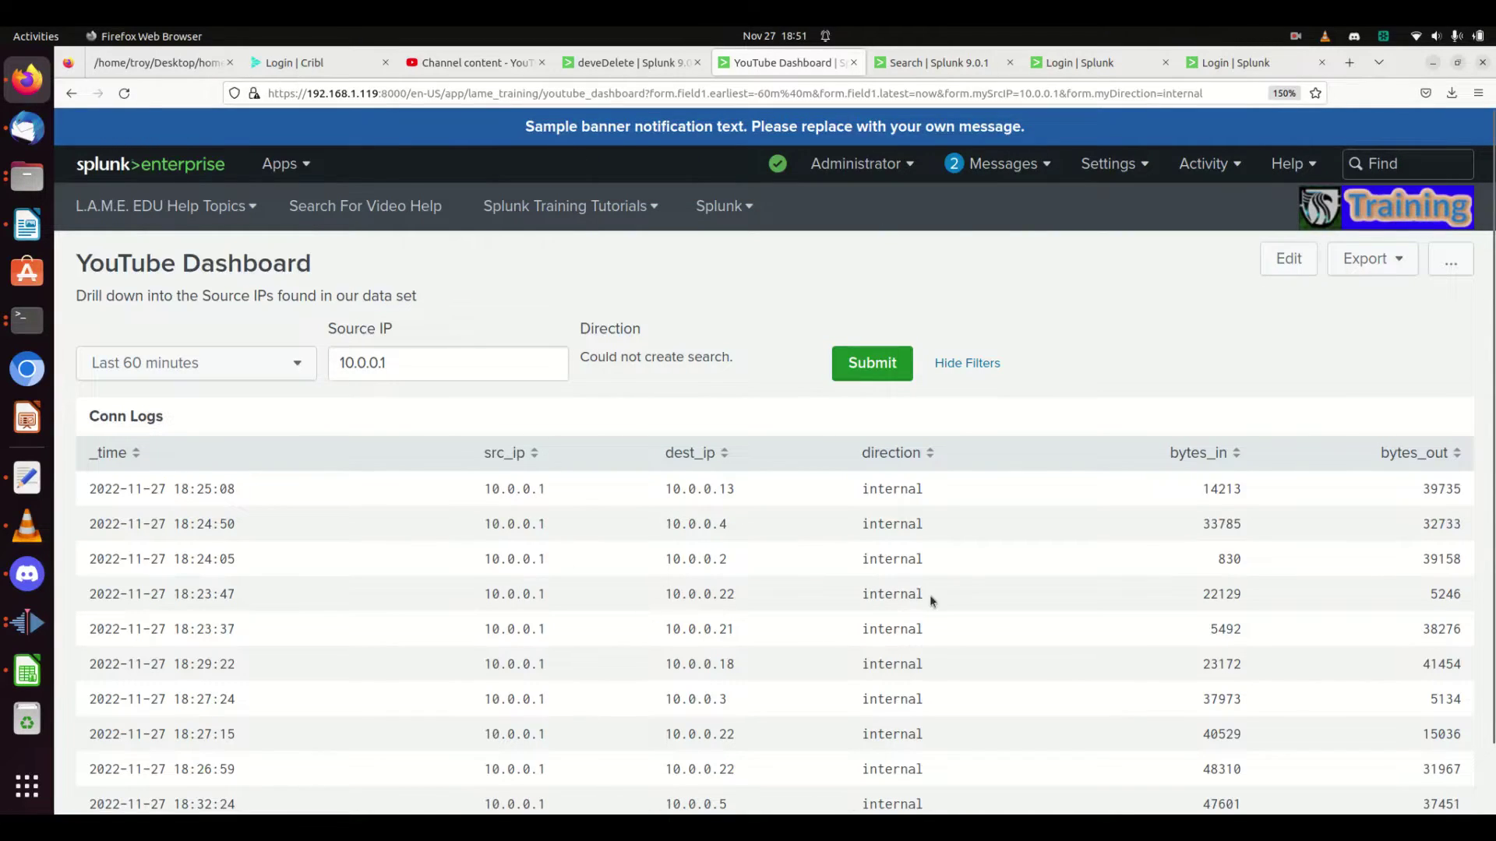
Step: Check the filtered Conn Logs rows and reload the dashboard page to restore the Direction dropdown
scroll(994, 670, down, 2)
scroll(962, 684, up, 2)
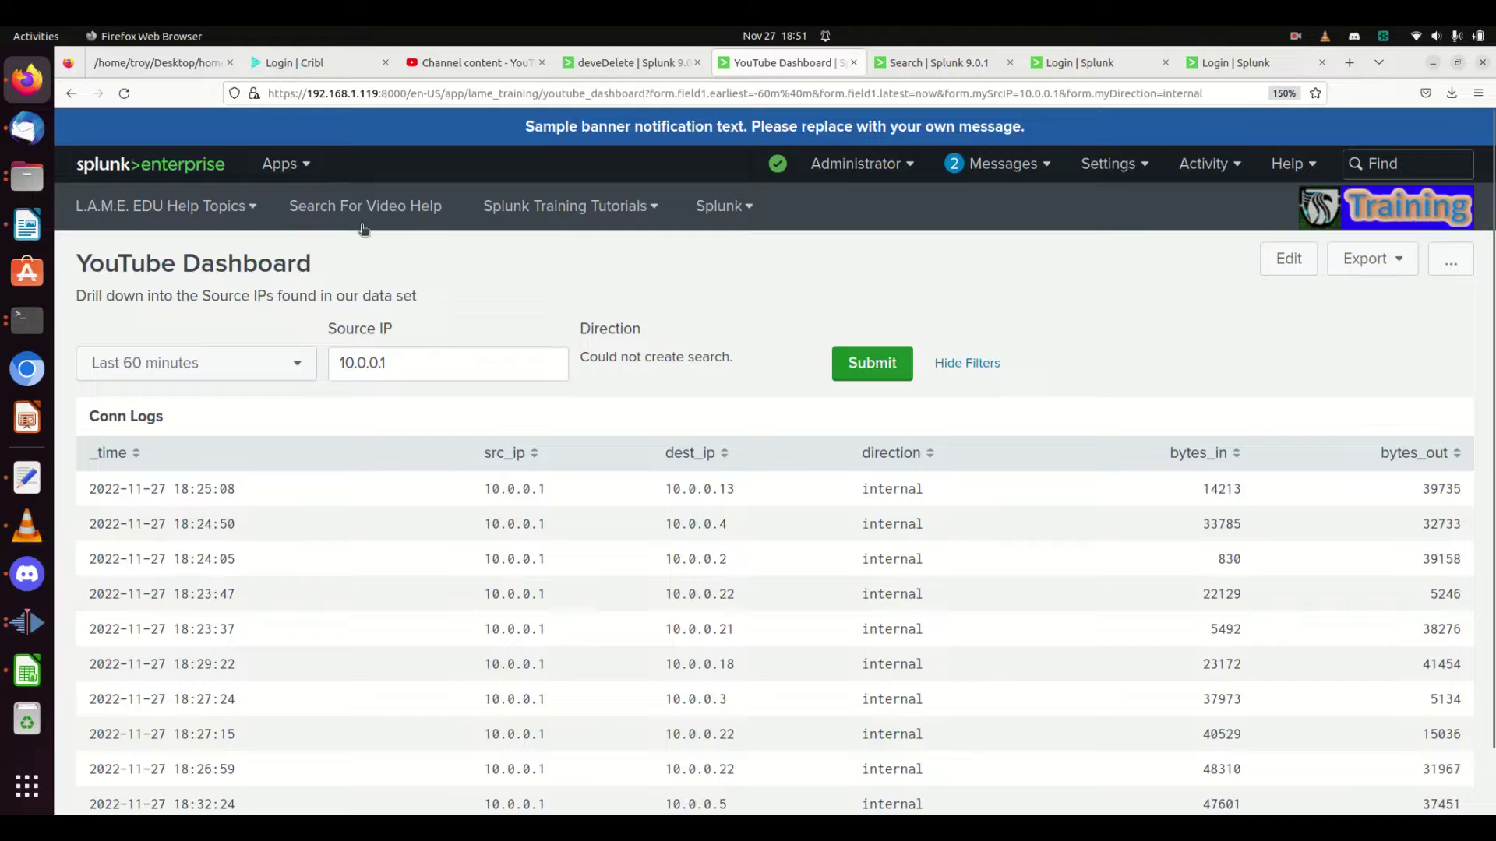
click(125, 92)
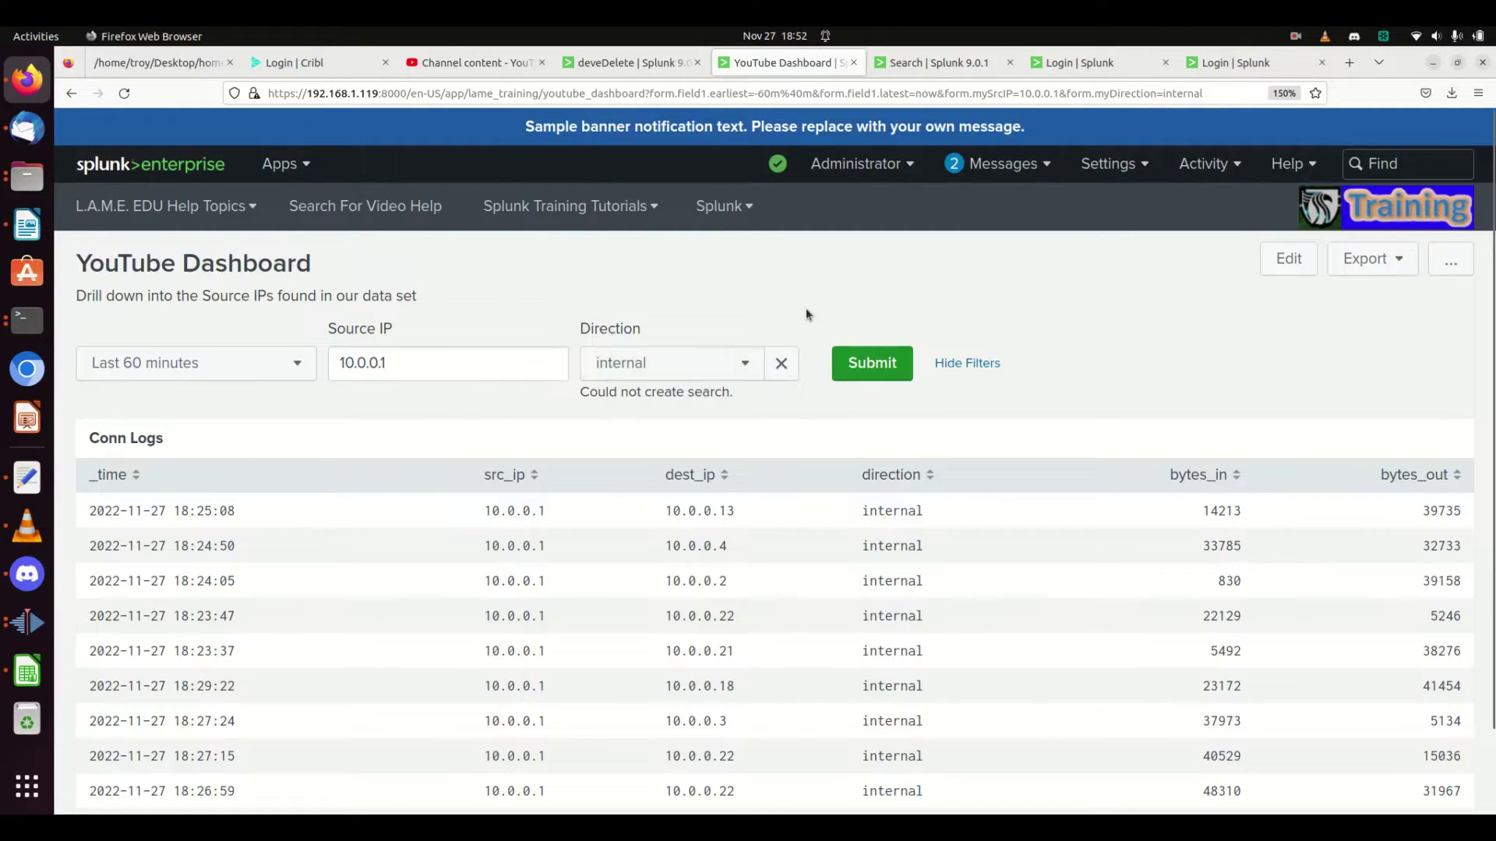
scroll(961, 543, down, 2)
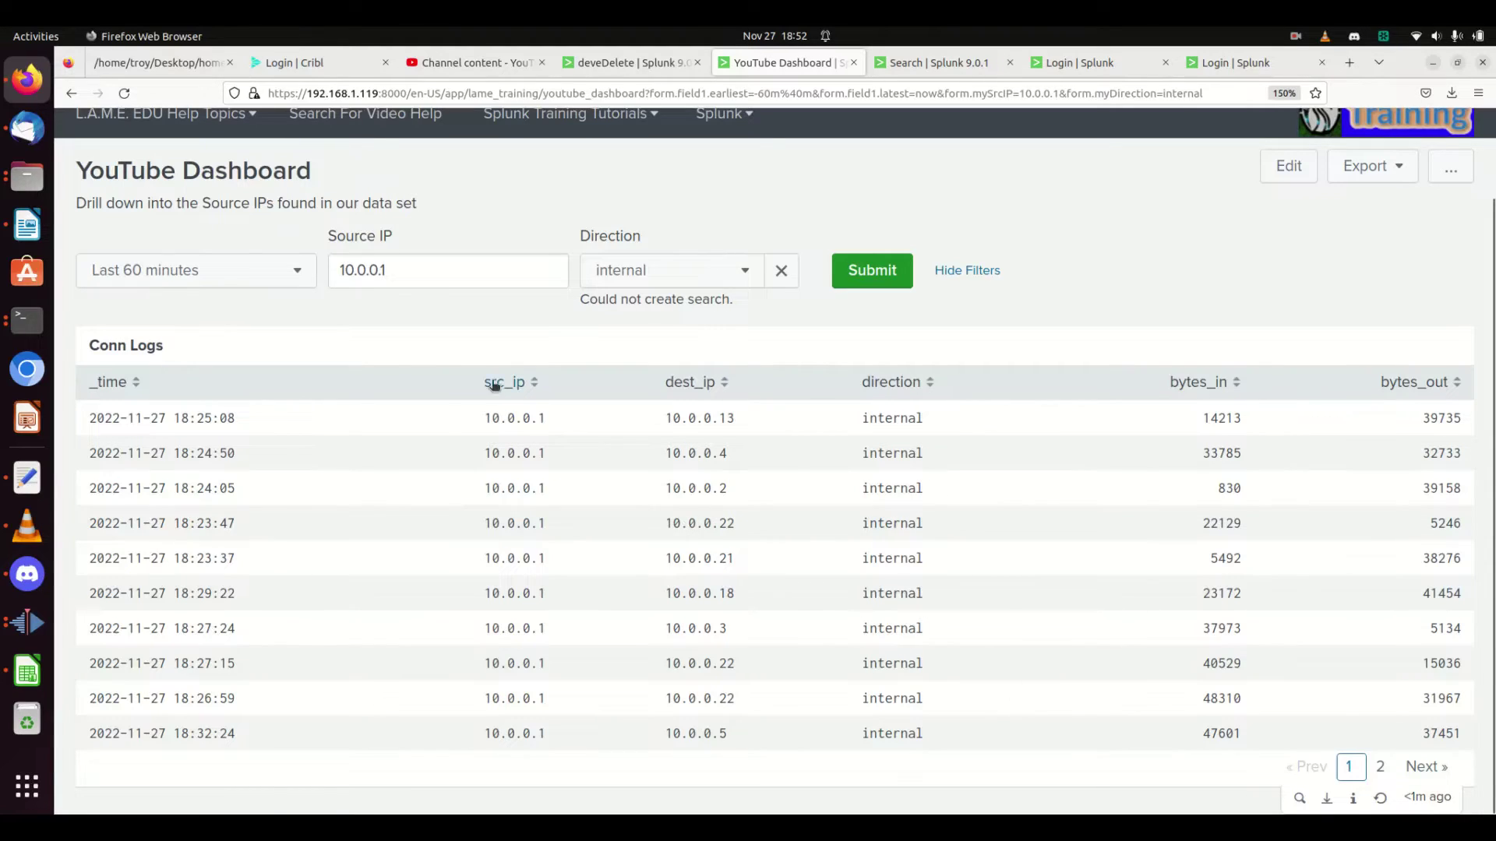
scroll(494, 385, up, 1)
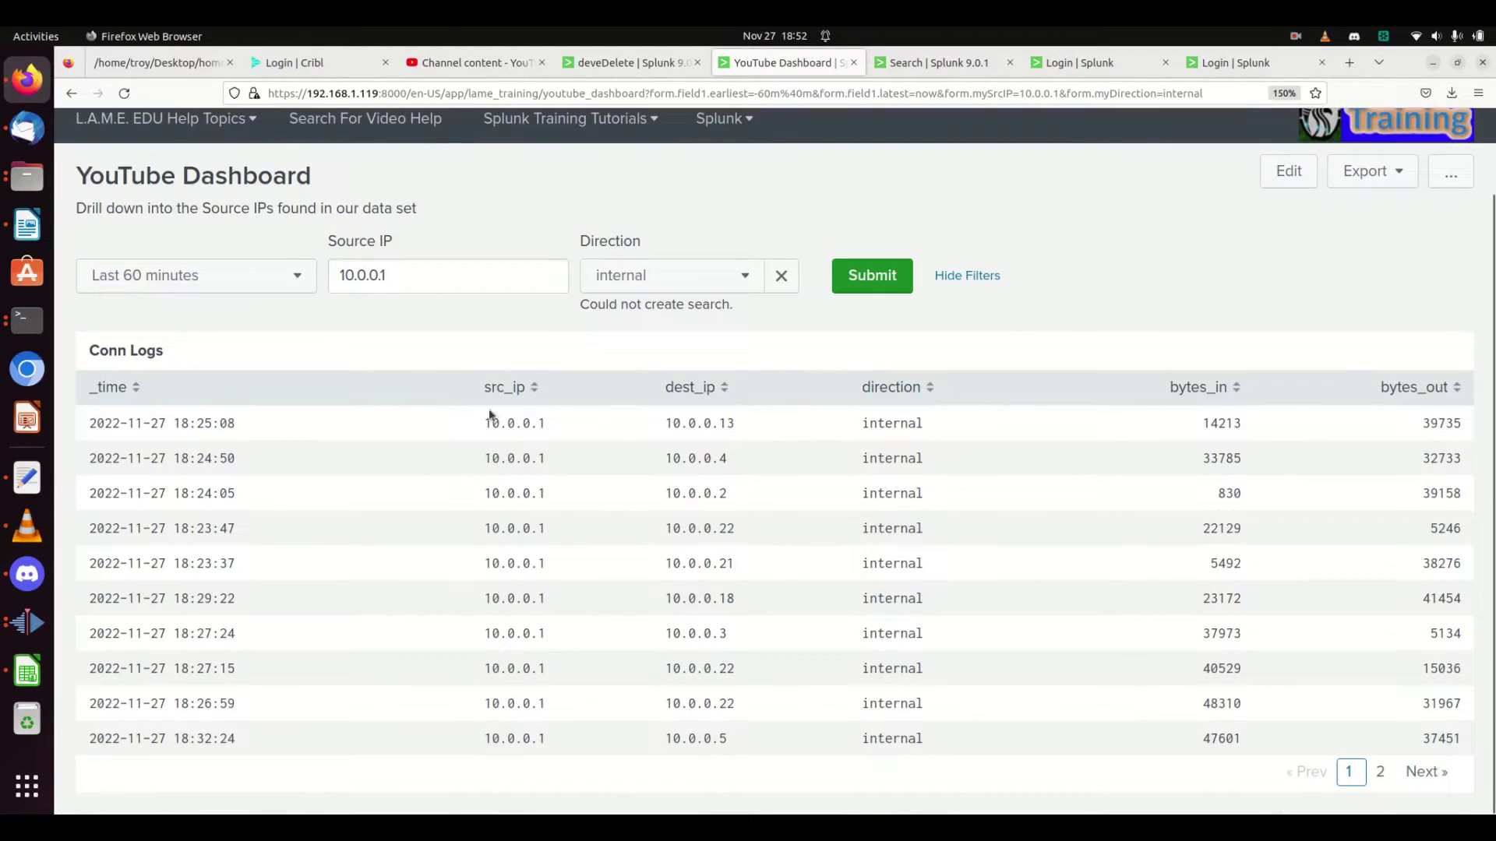
Step: Submit the dashboard with Direction set to outbound and read the details of the input's search error
click(702, 287)
click(637, 387)
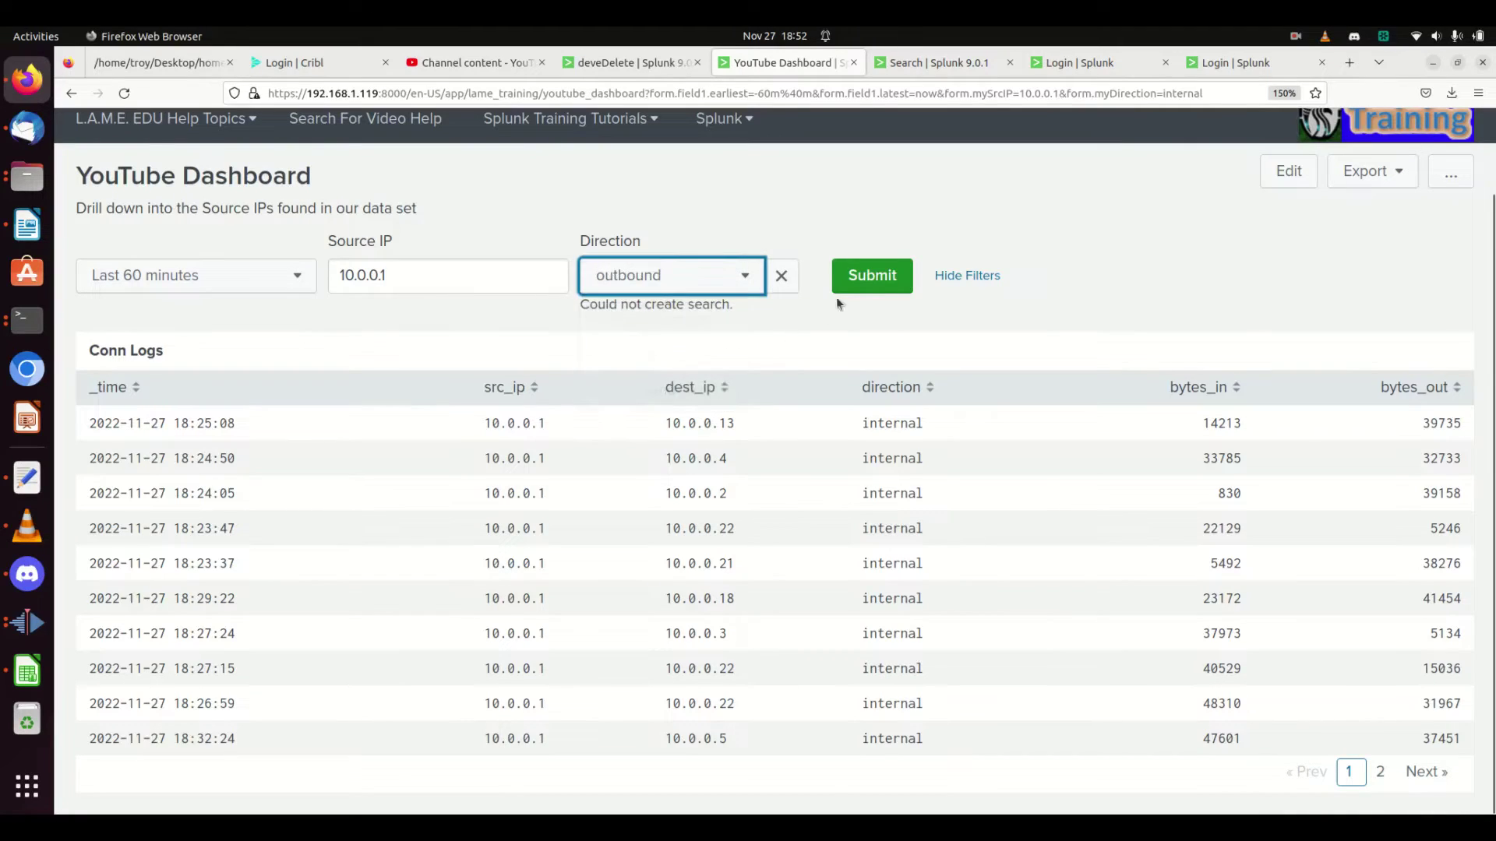
click(857, 285)
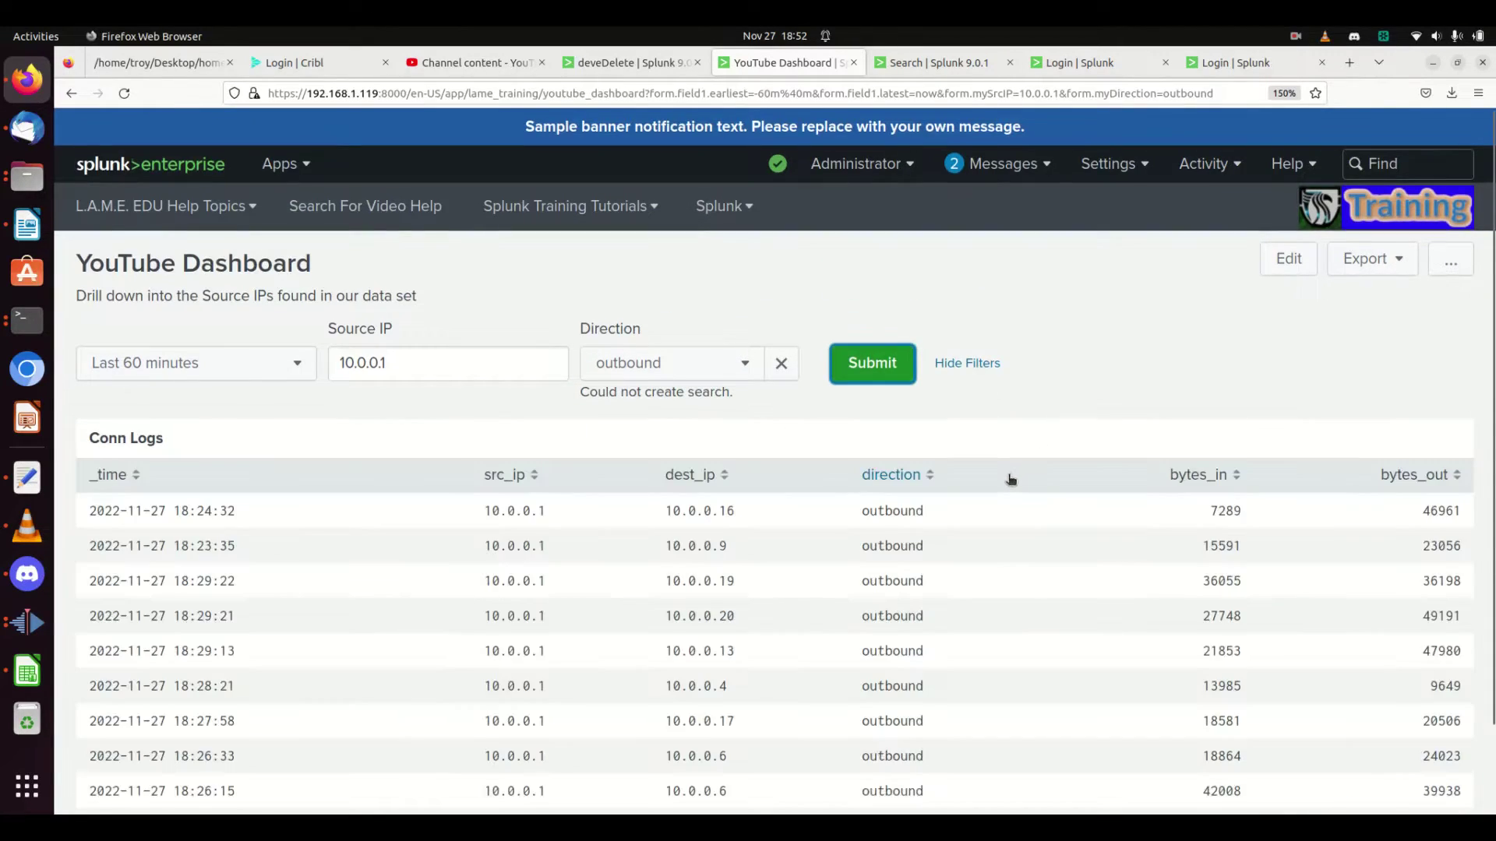
mouse_move(607, 393)
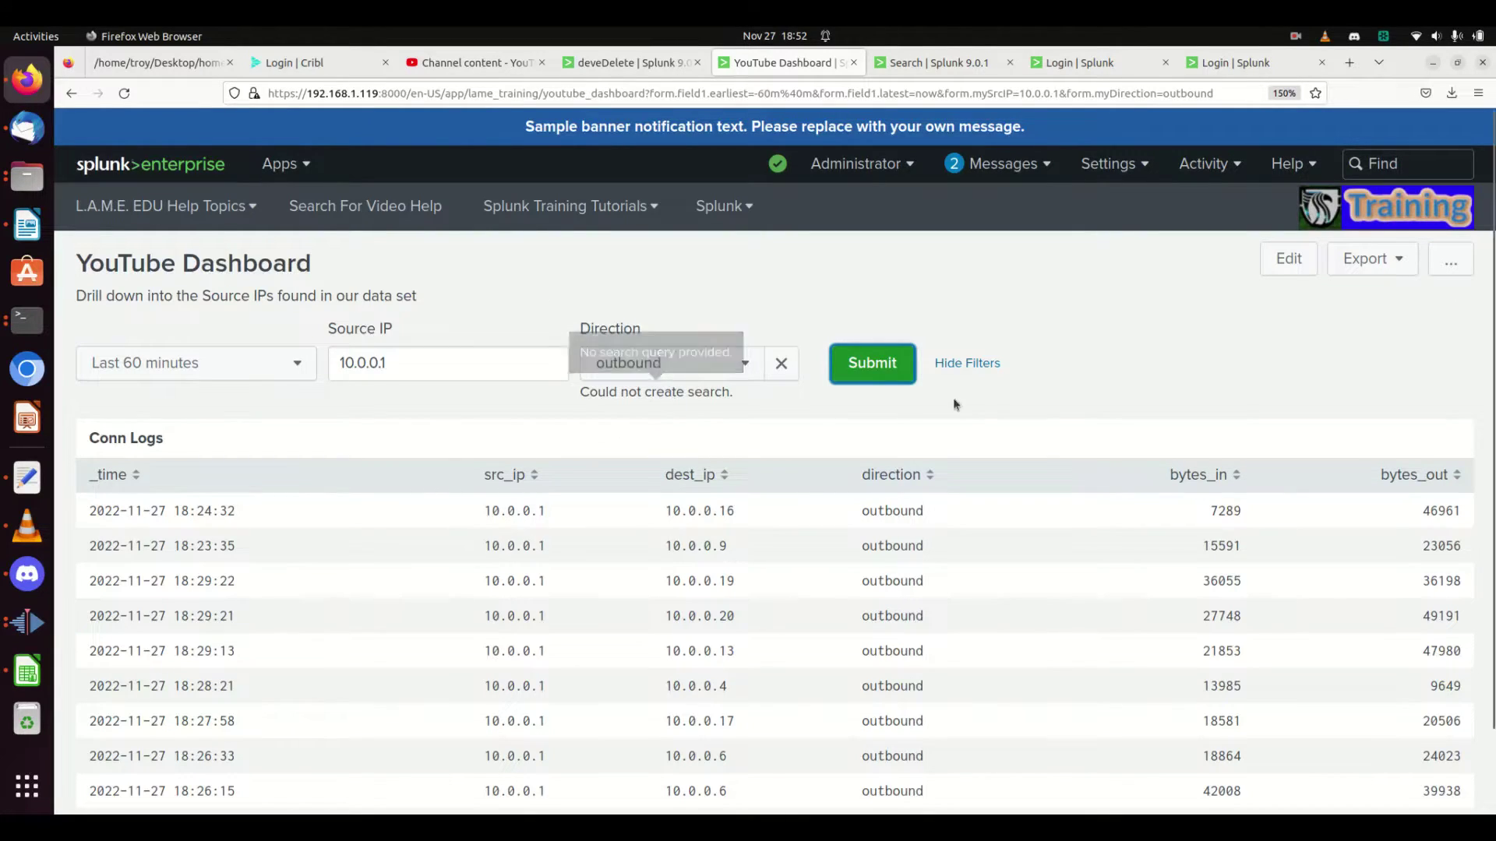
Step: Edit the dashboard's Direction input and remove its static options internal and outbound
click(1290, 251)
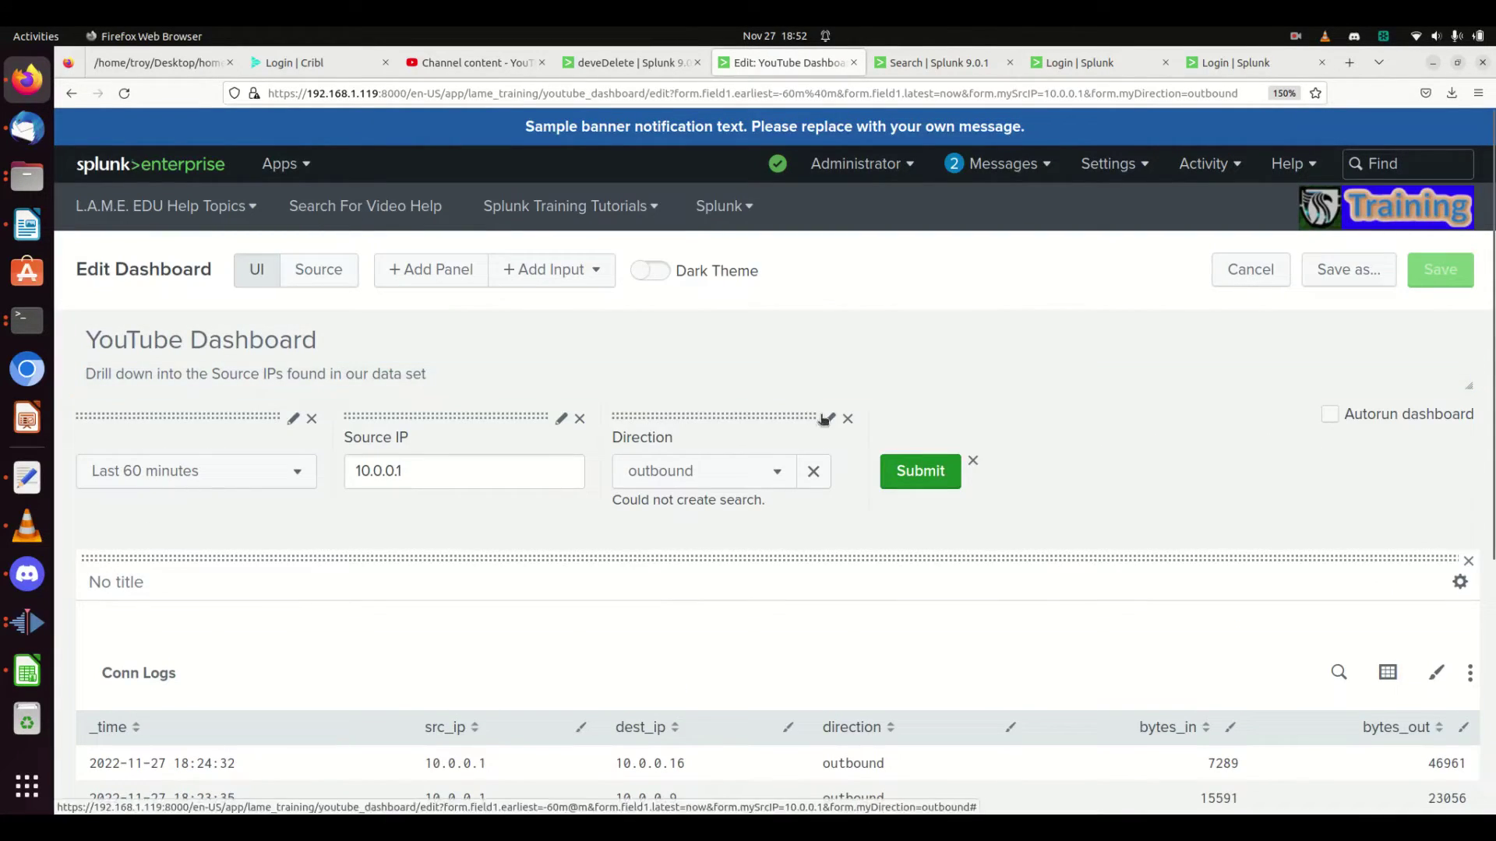
click(826, 418)
scroll(826, 506, down, 10)
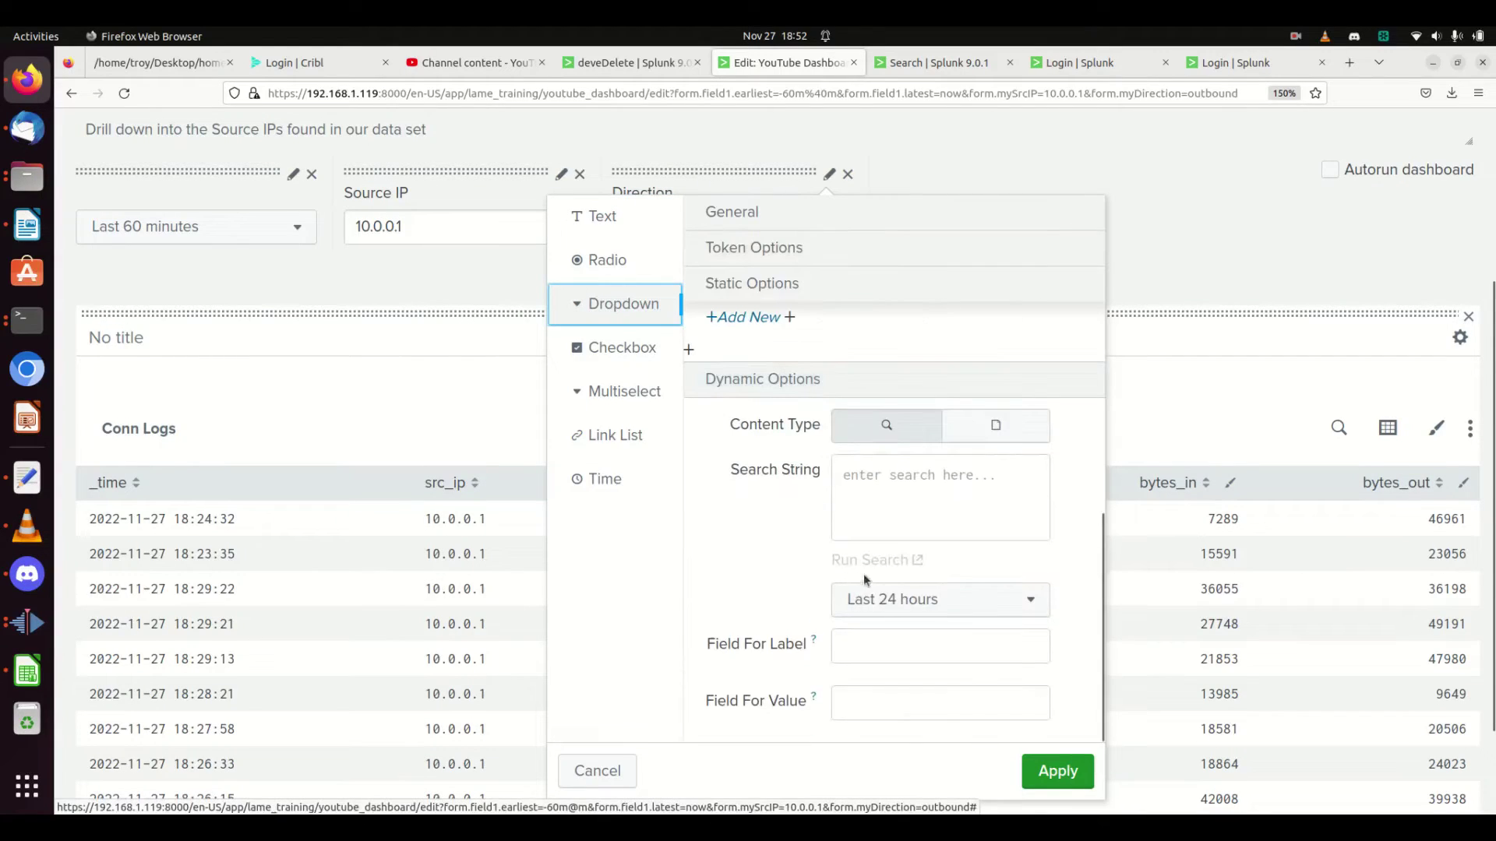
scroll(923, 555, up, 5)
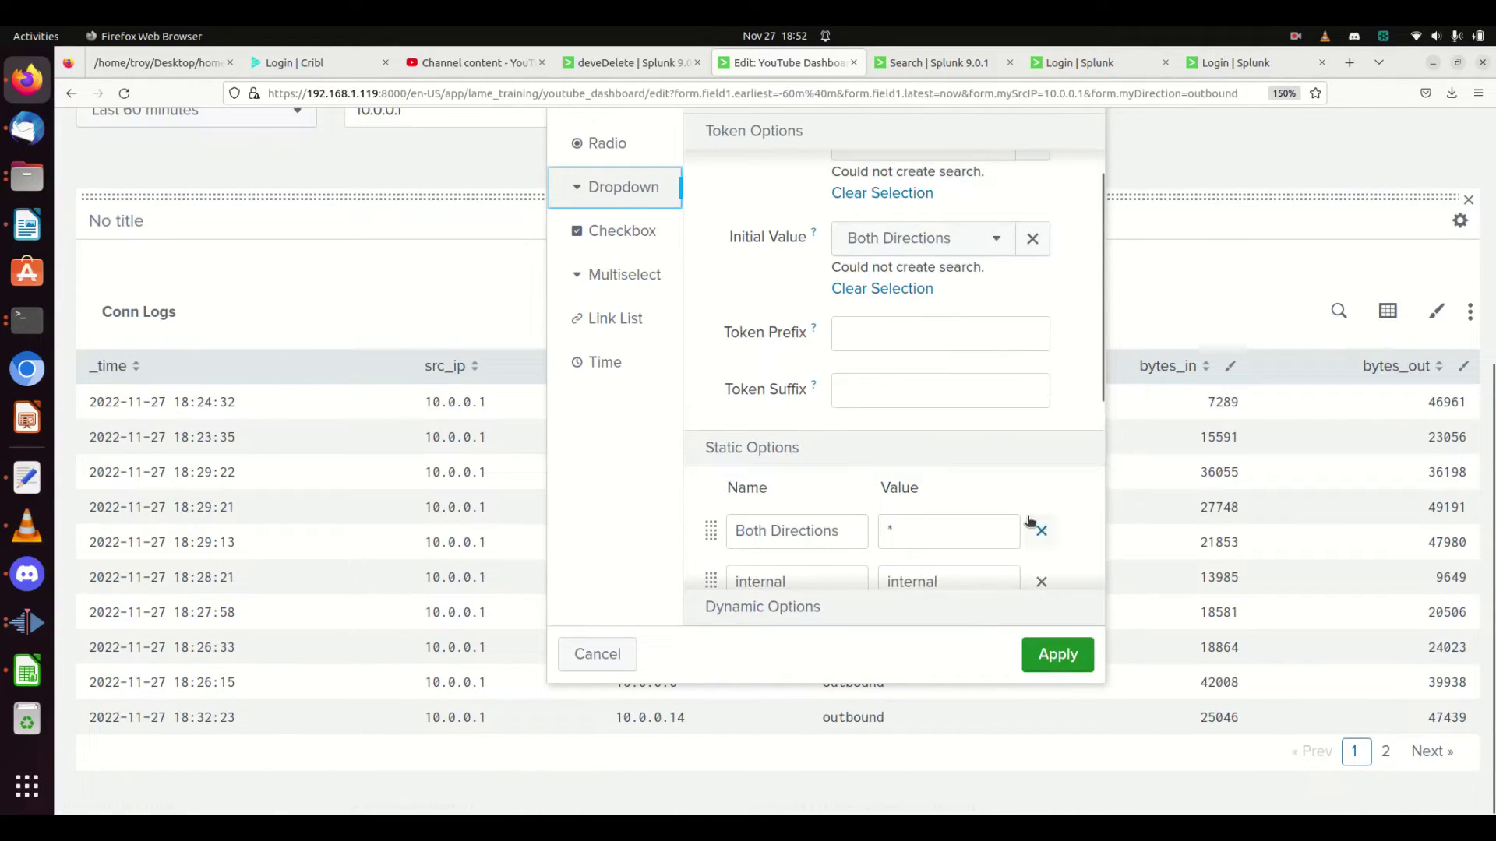
scroll(1023, 509, down, 1)
click(1041, 390)
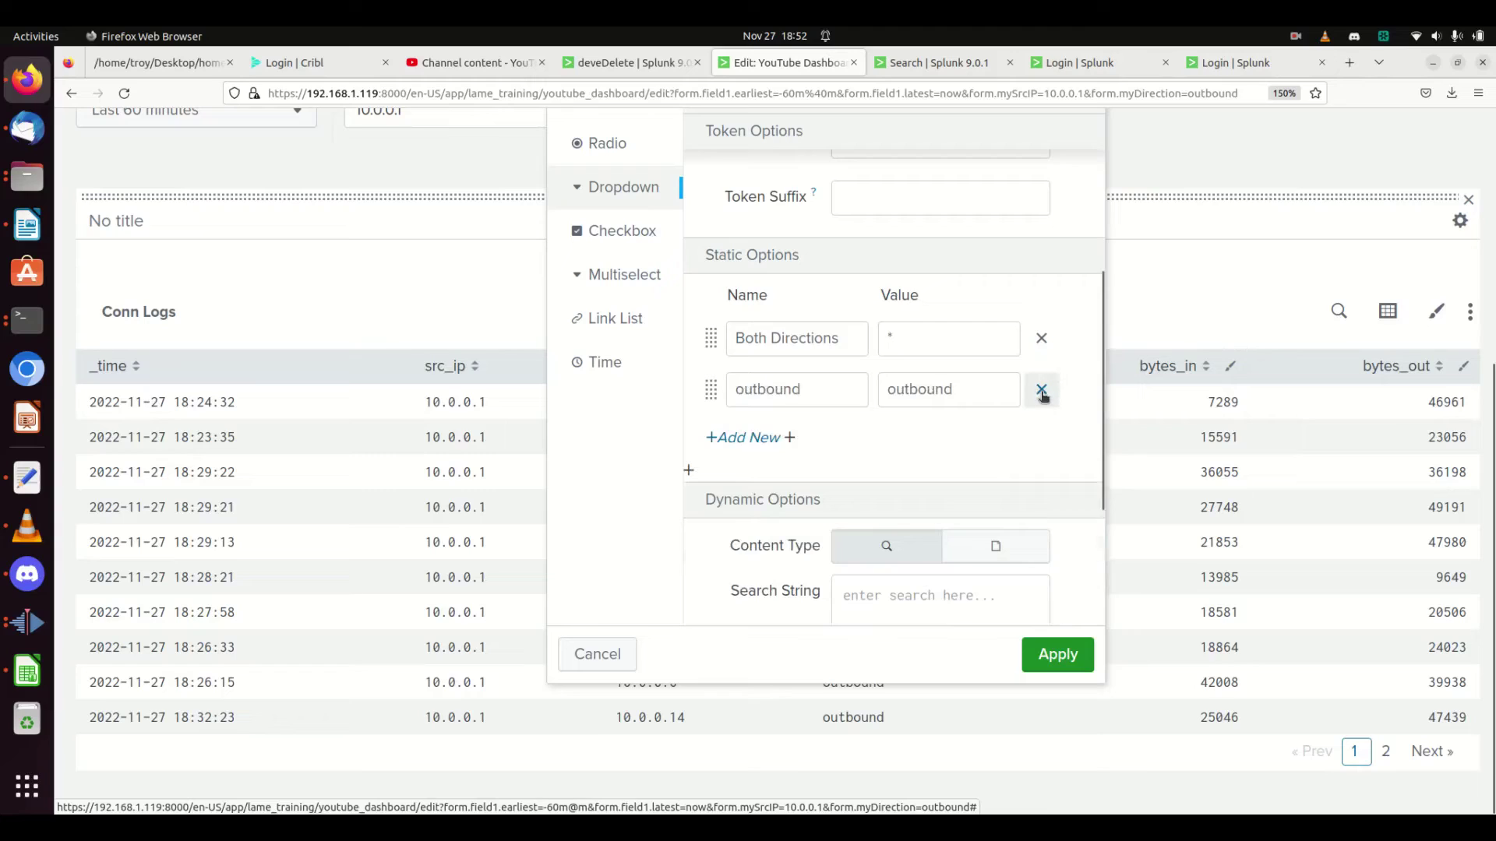
click(1040, 390)
Step: Set the Direction input's dynamic search string to index=lame_training sourcetype=lame_conn | stats count by direction
scroll(919, 537, down, 2)
click(878, 471)
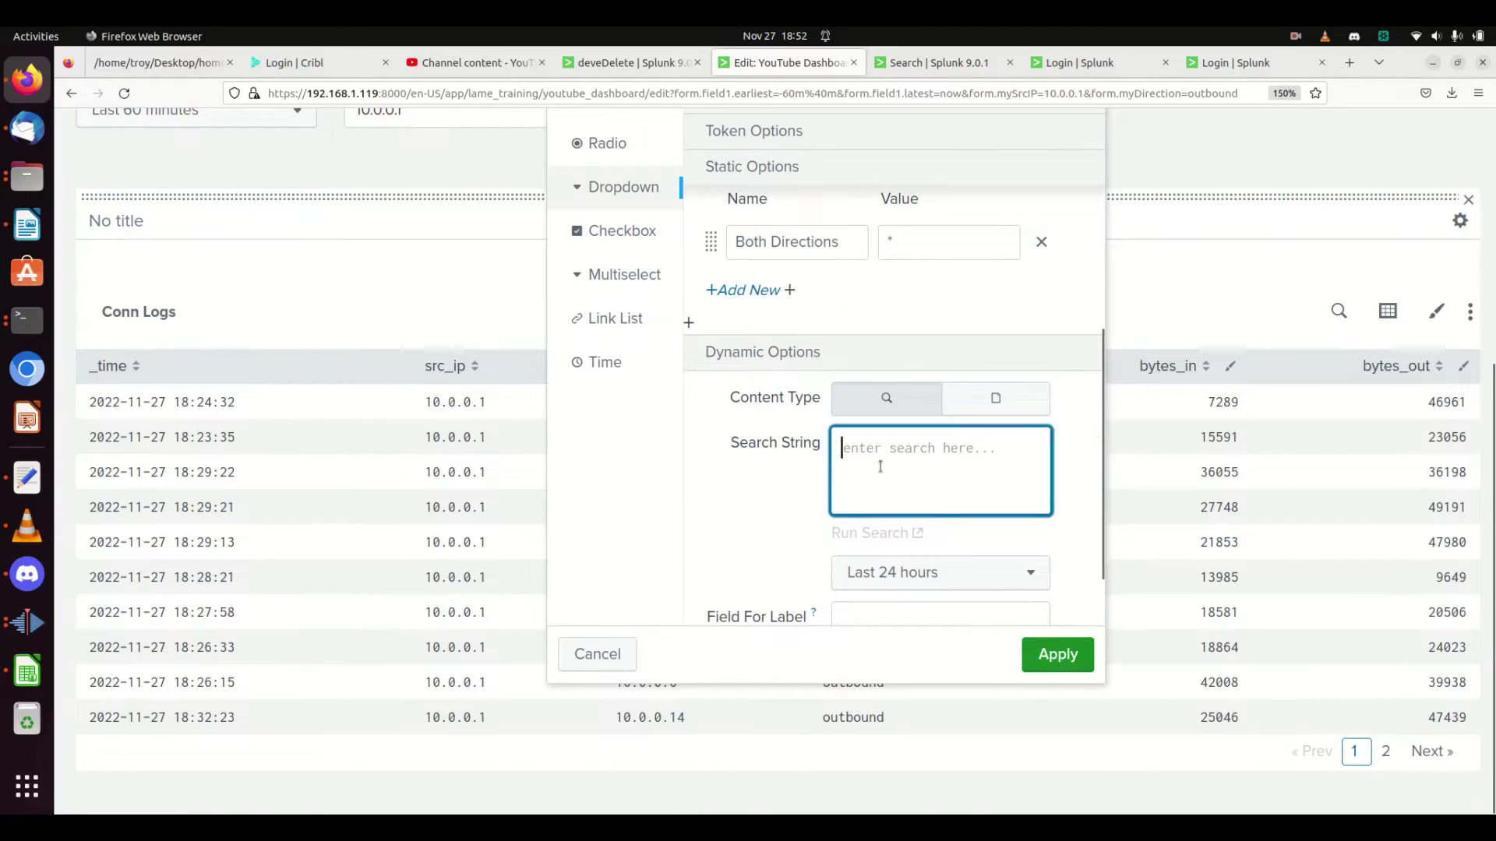
text(index=la)
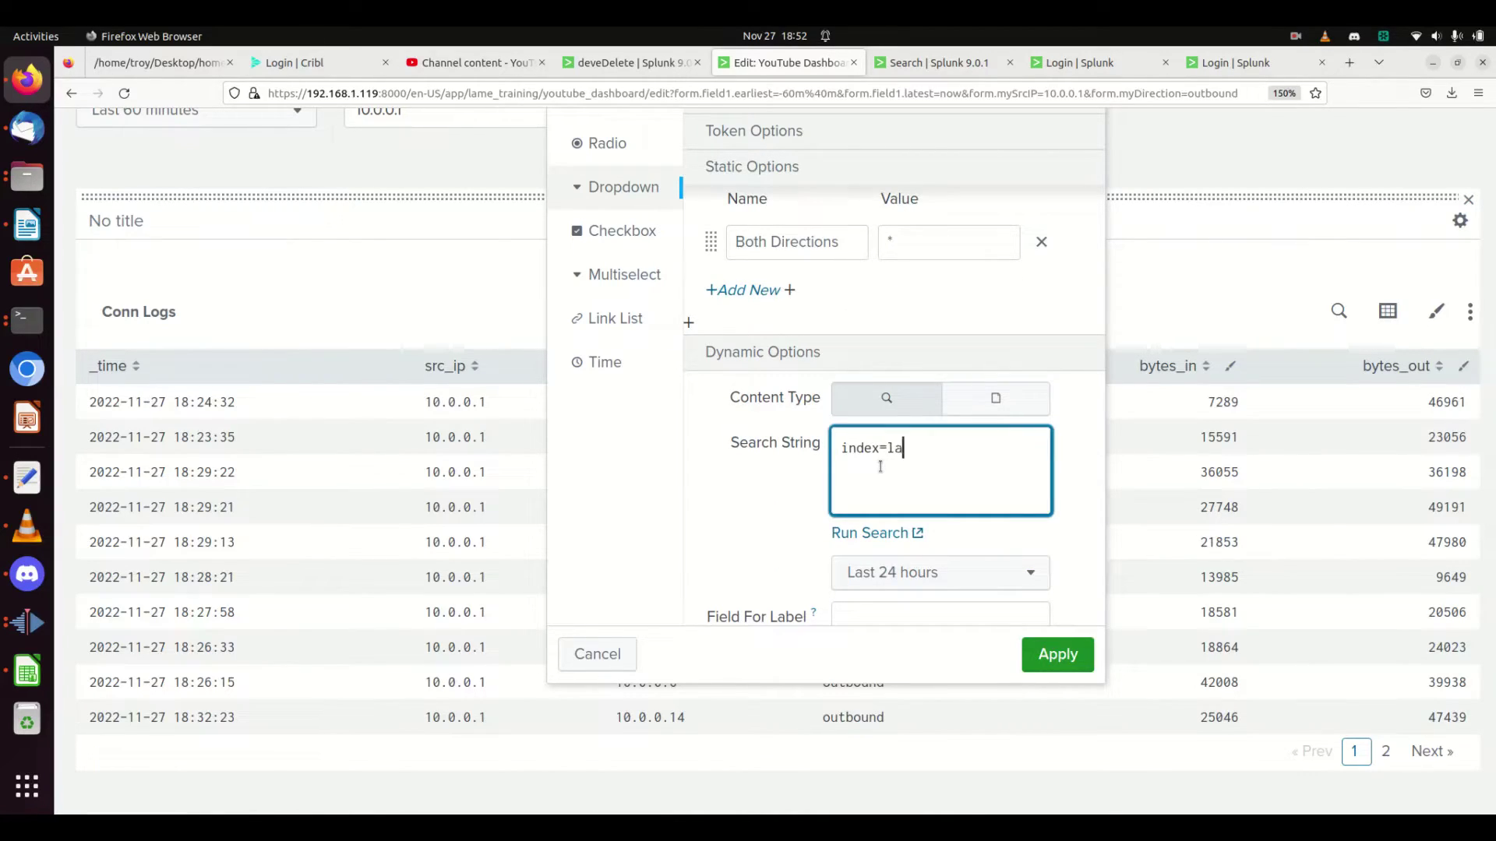
text(me_training sourcetype=lame_c)
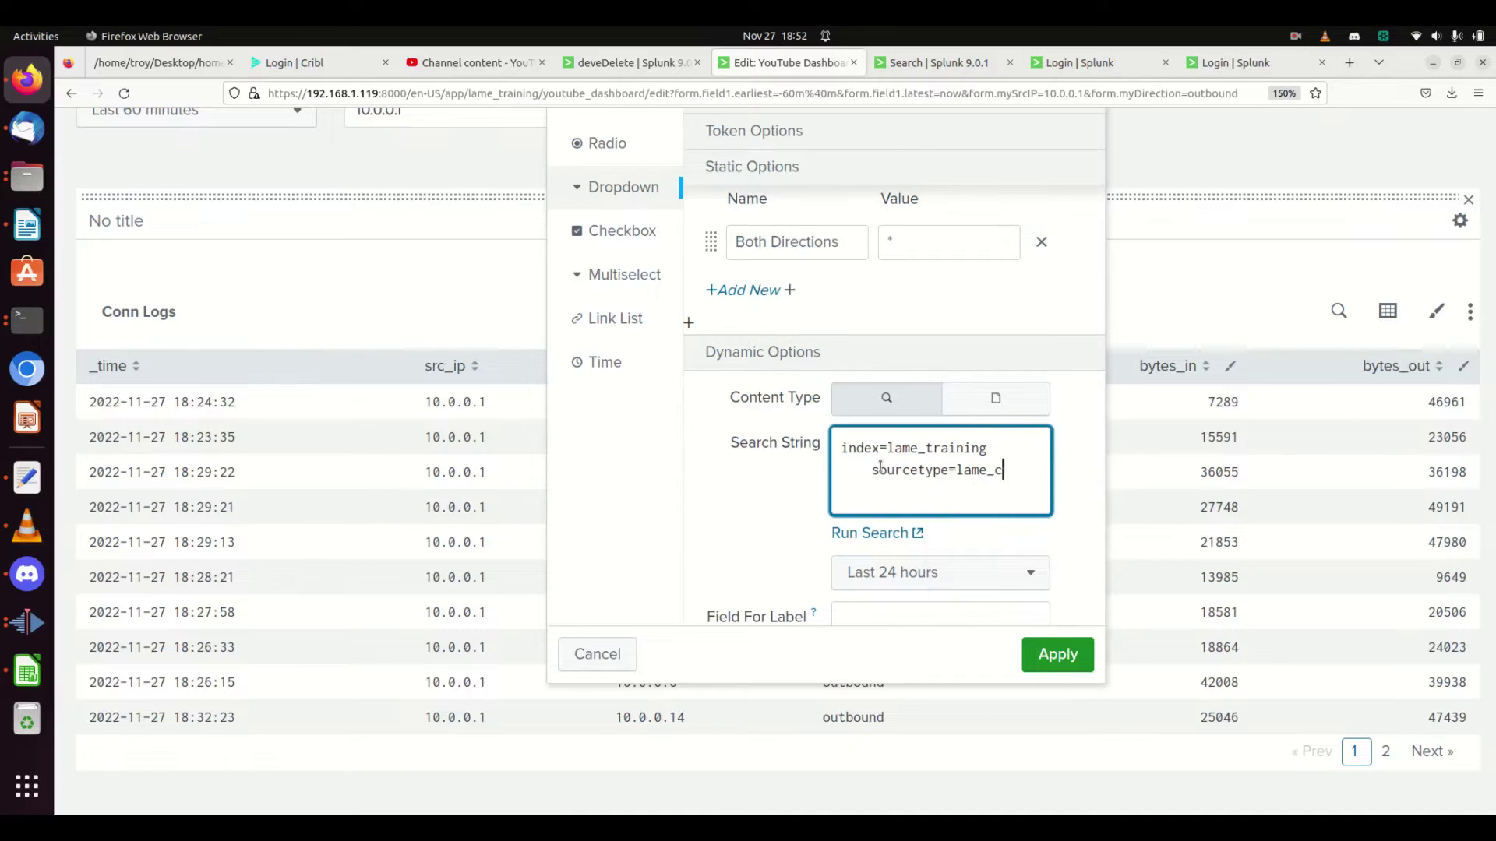
text(onn | stats count by direction)
key(Return)
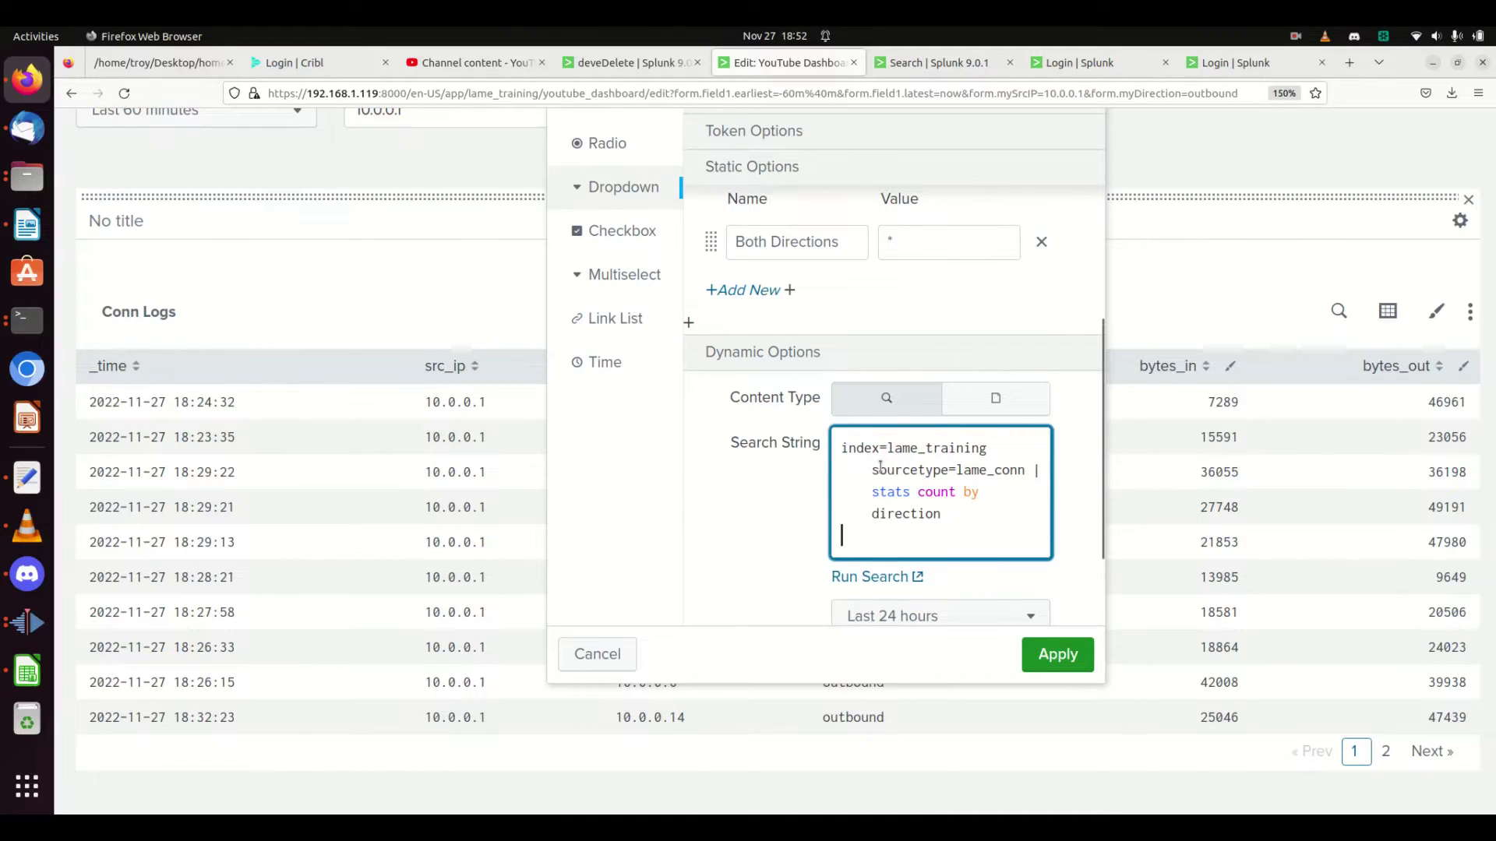
key(BackSpace)
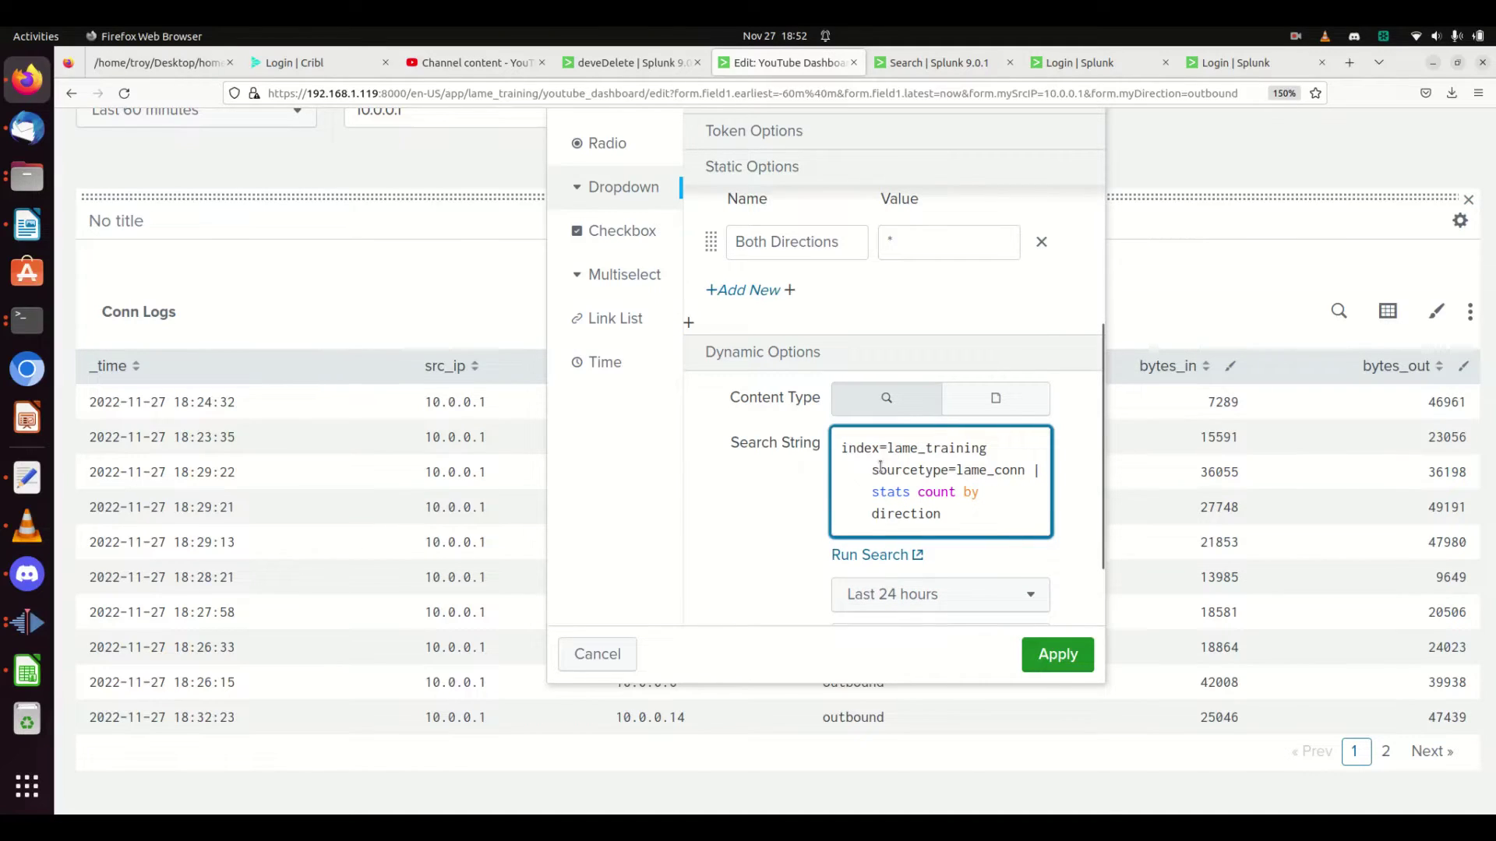
Step: Set both the label field and the value field of the Direction input's dynamic options to direction
scroll(939, 468, down, 2)
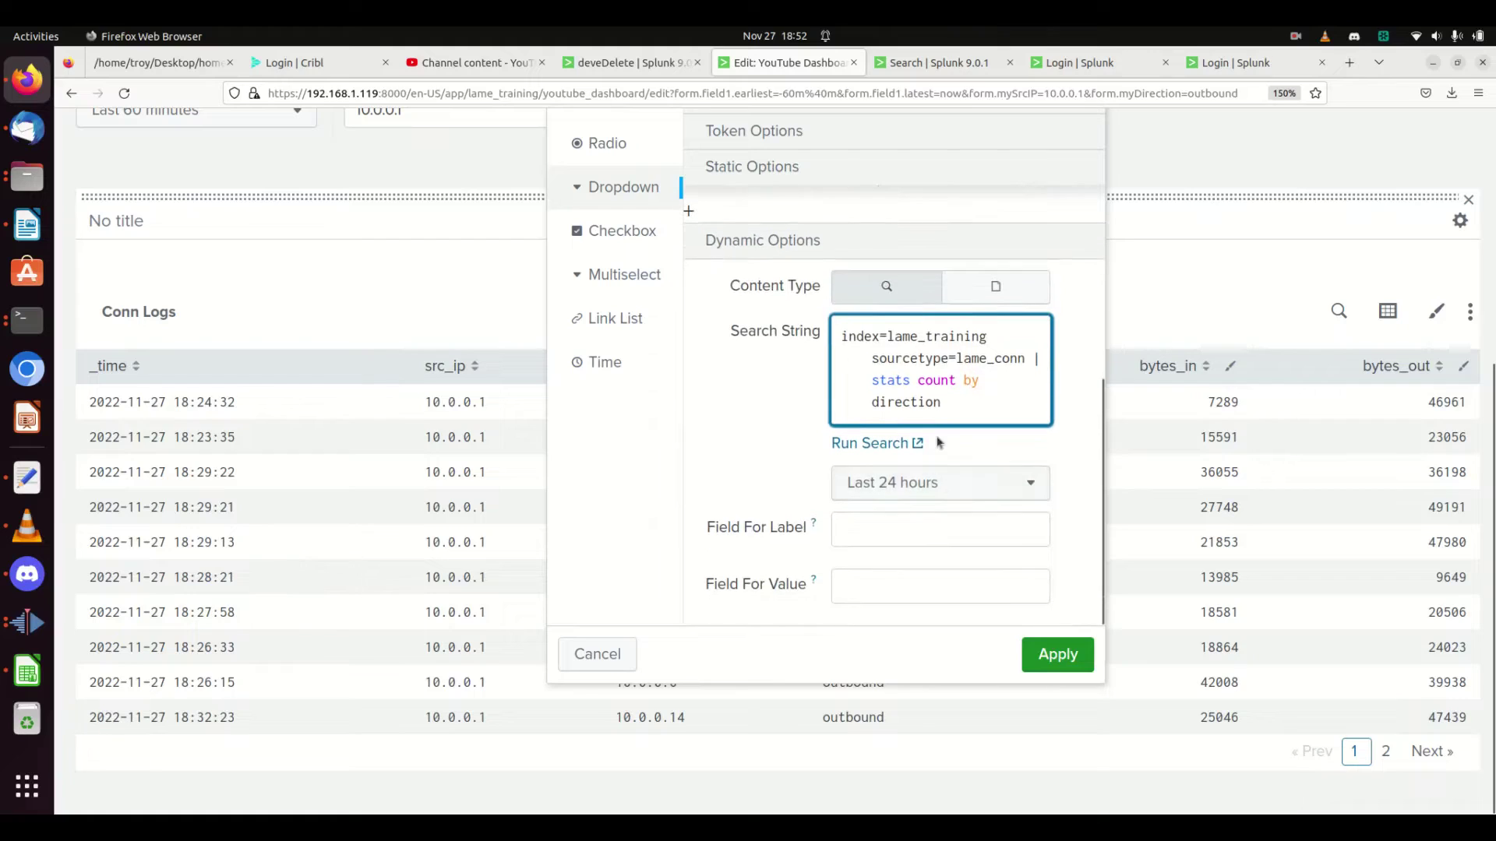
click(913, 524)
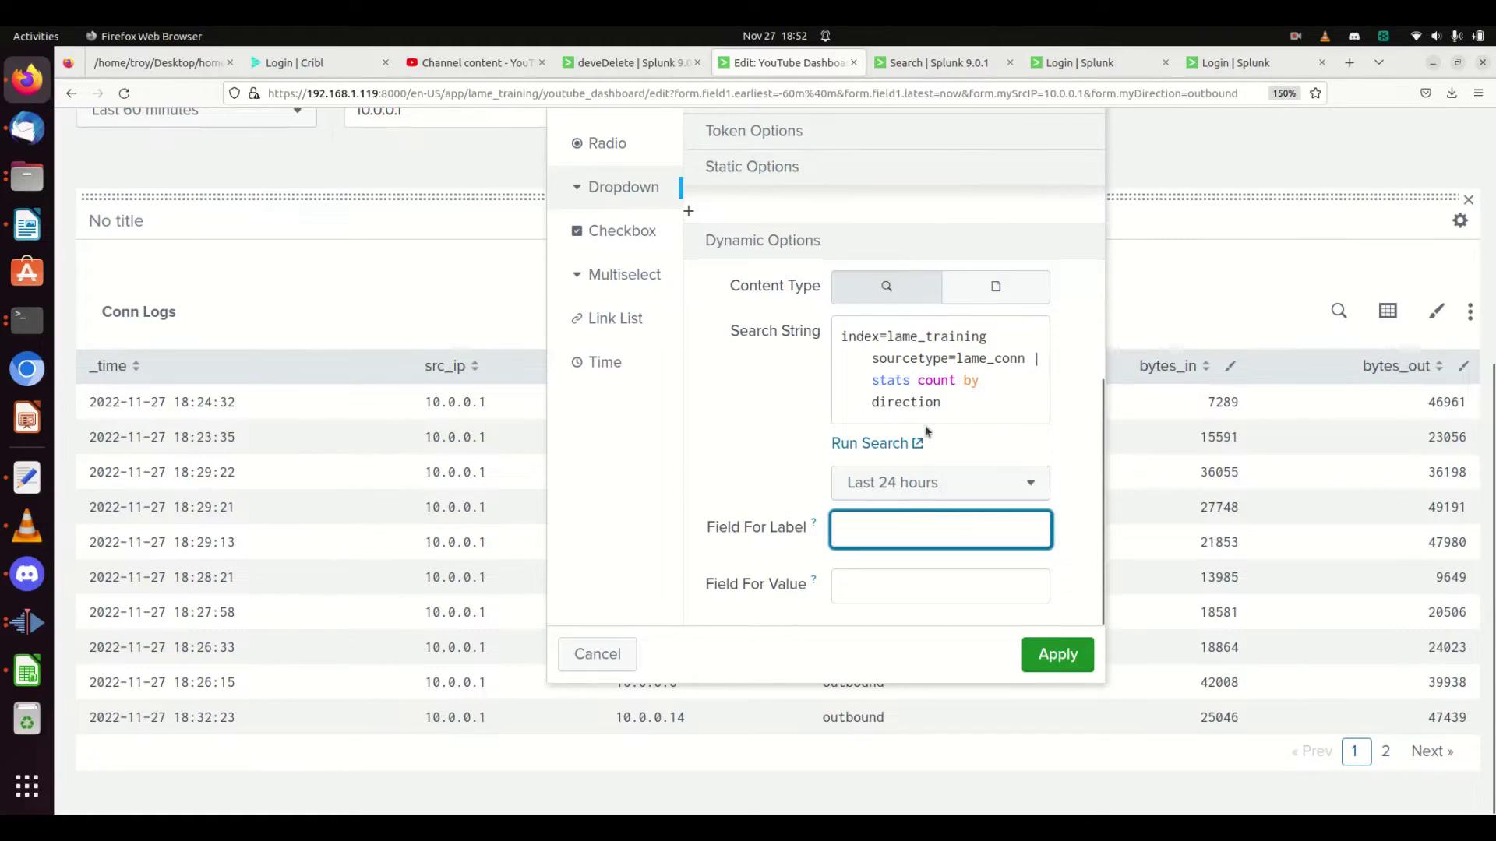
text(direction)
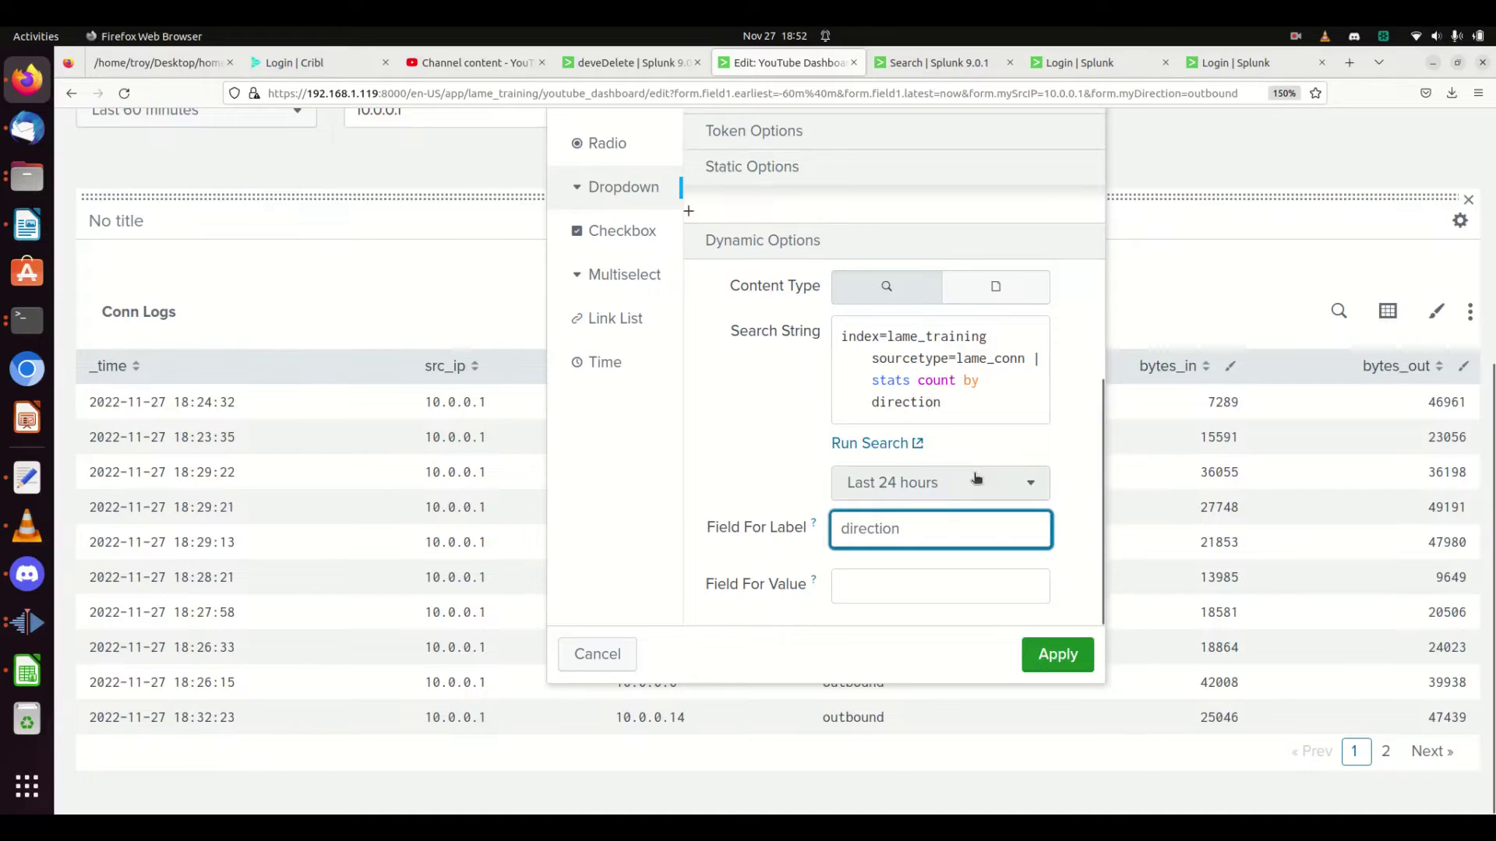
click(899, 589)
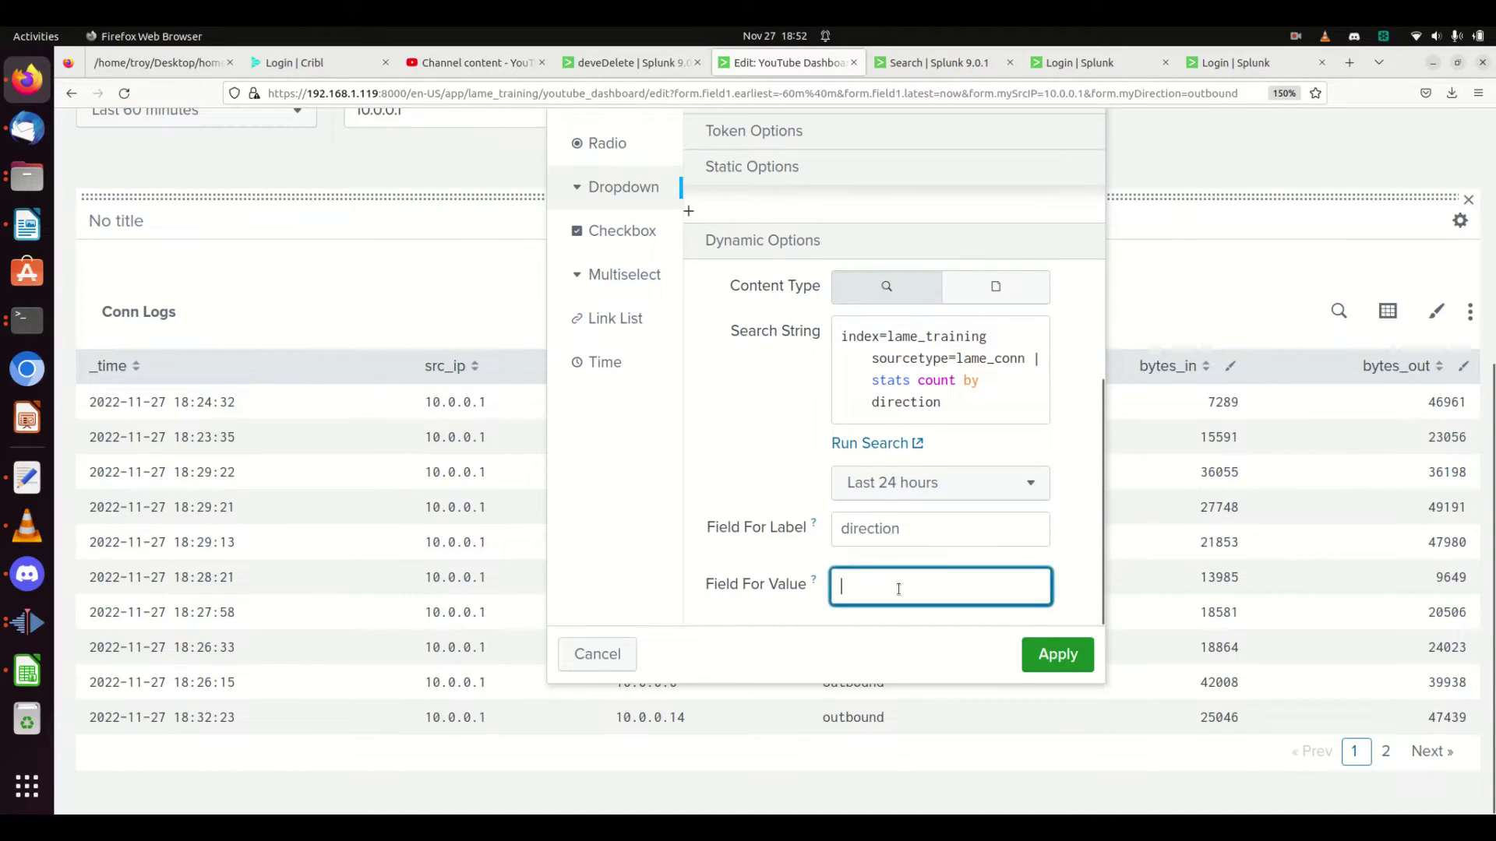
text(direction)
scroll(908, 405, up, 3)
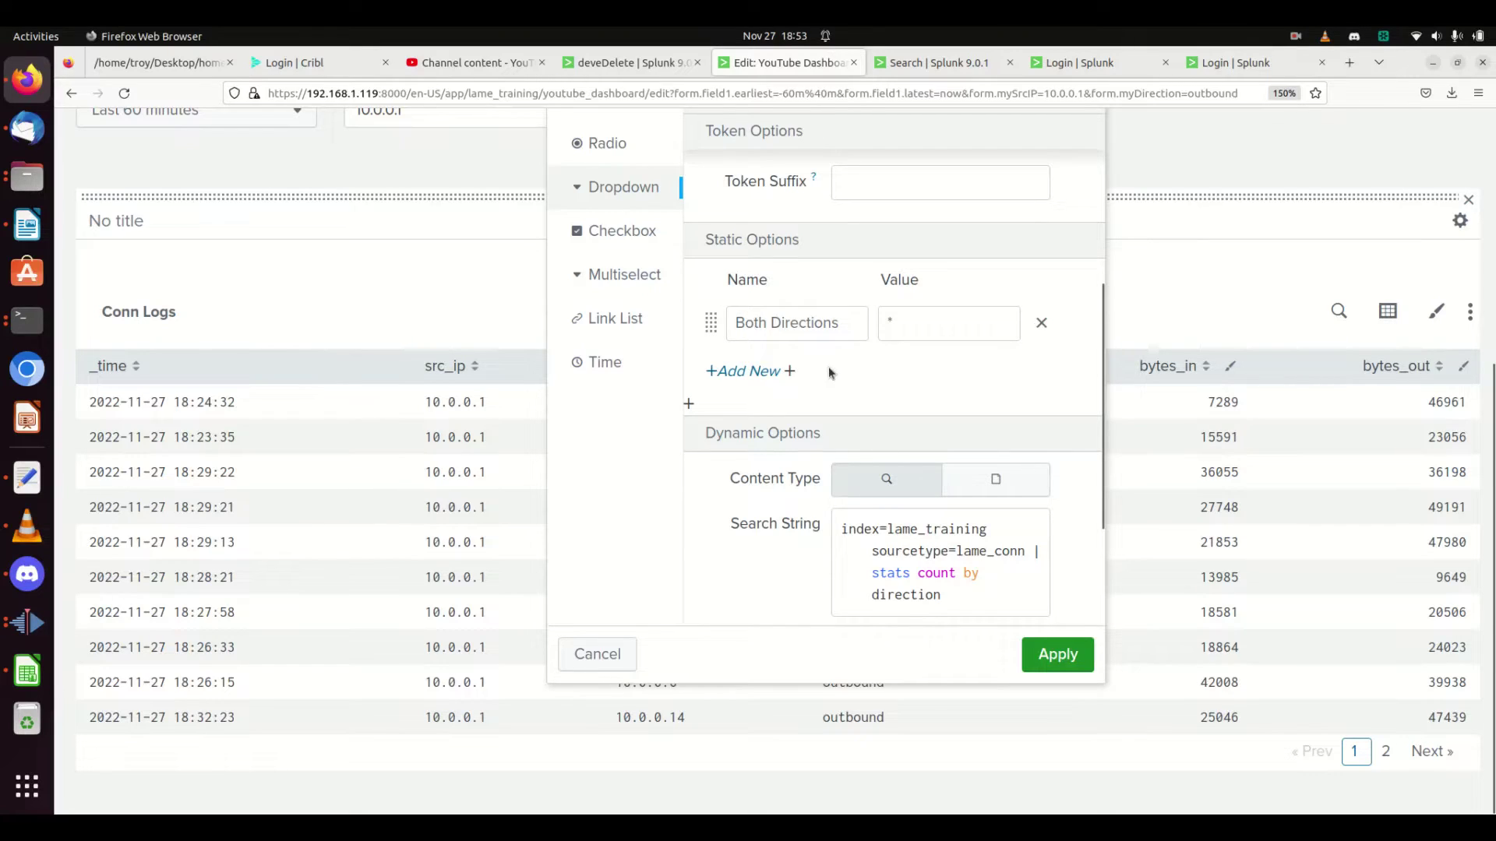
click(749, 371)
click(752, 371)
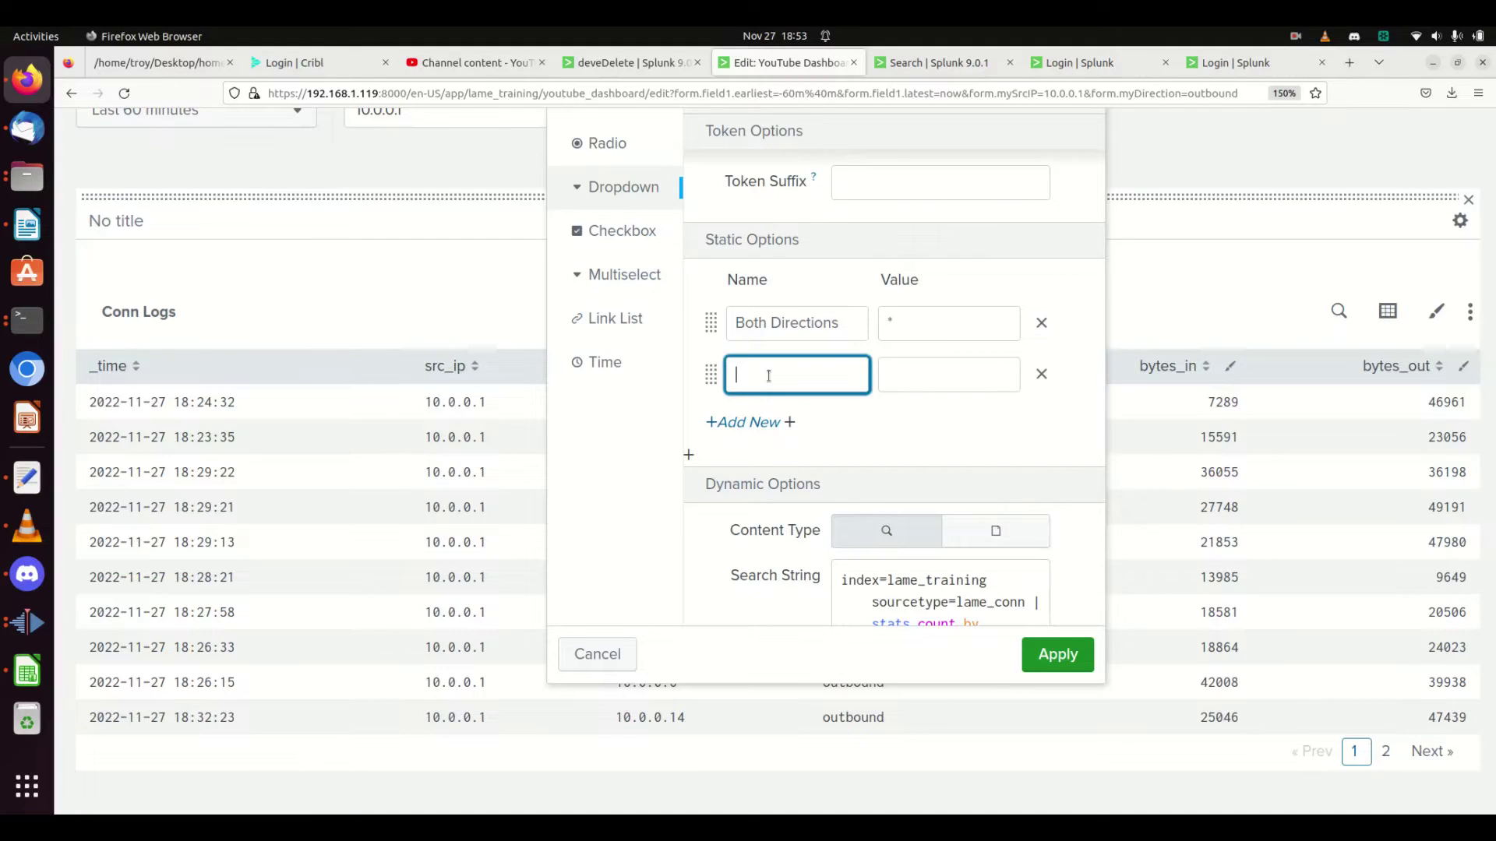
click(1041, 374)
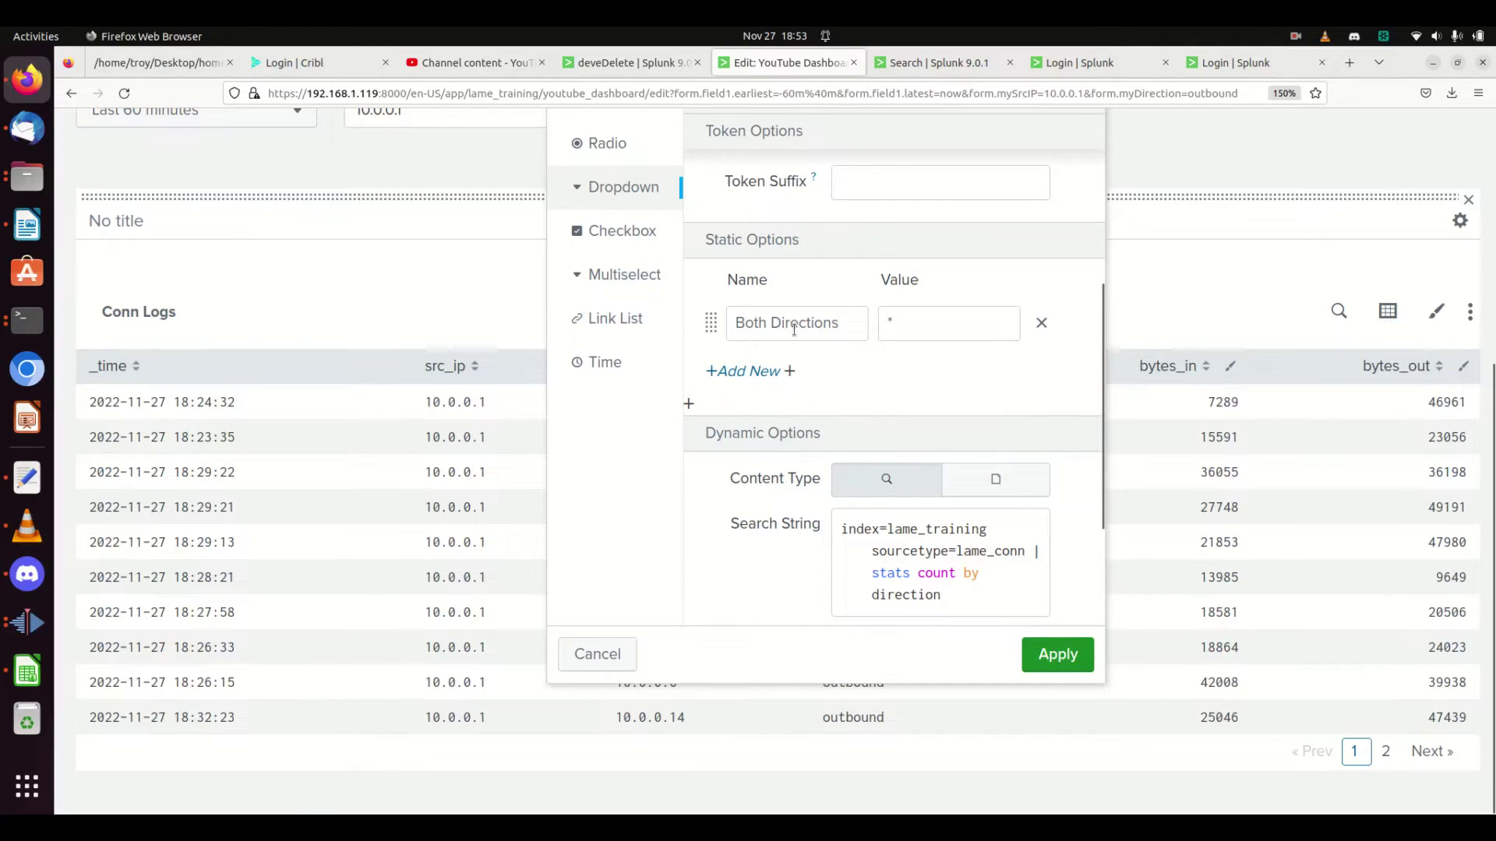
Step: Apply the Direction input's changes and check the choices its dropdown offers
click(1036, 644)
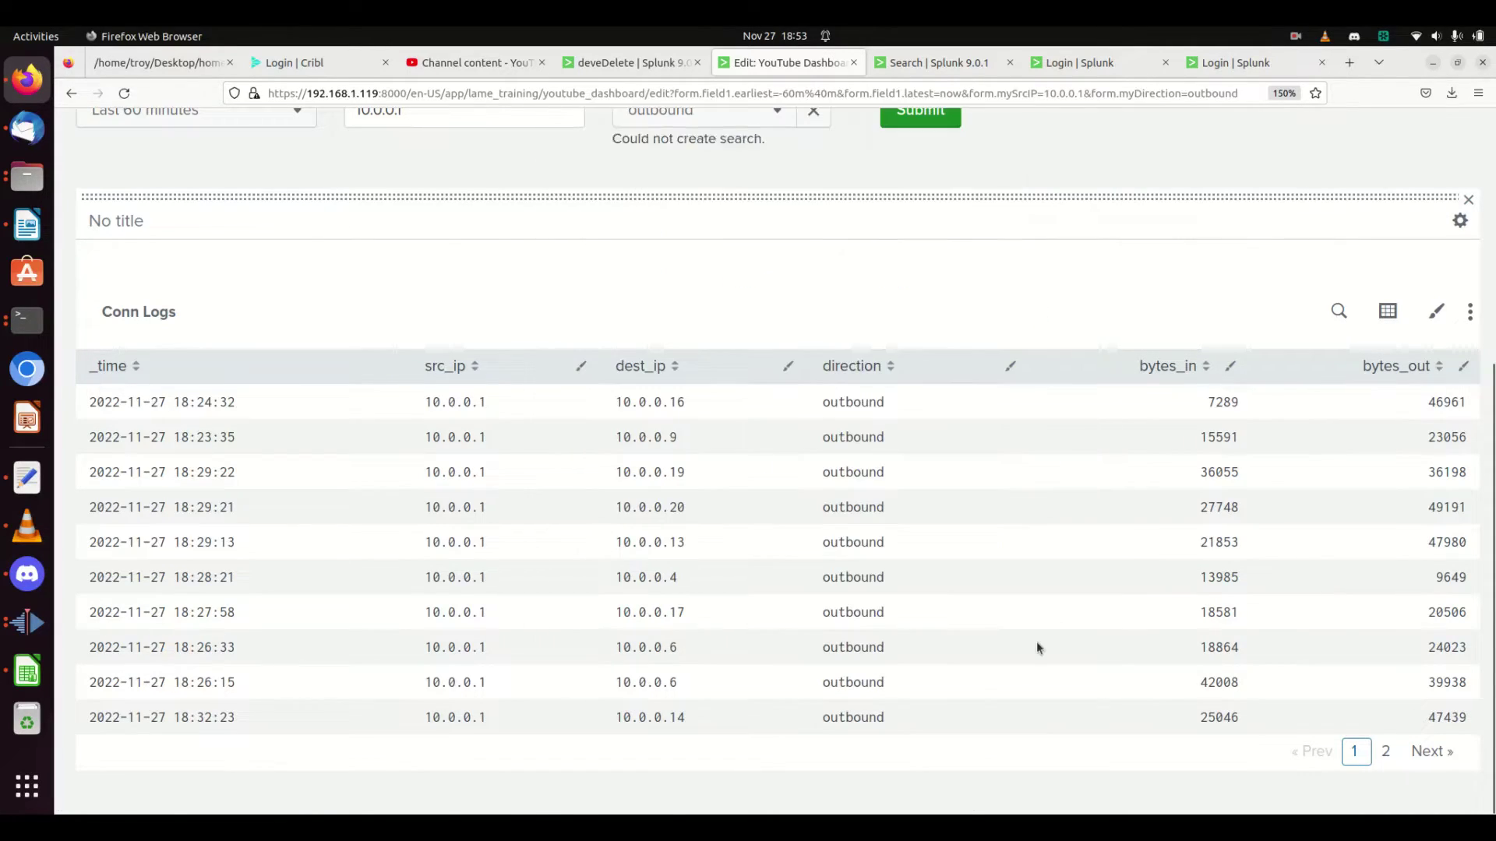
scroll(834, 279, up, 5)
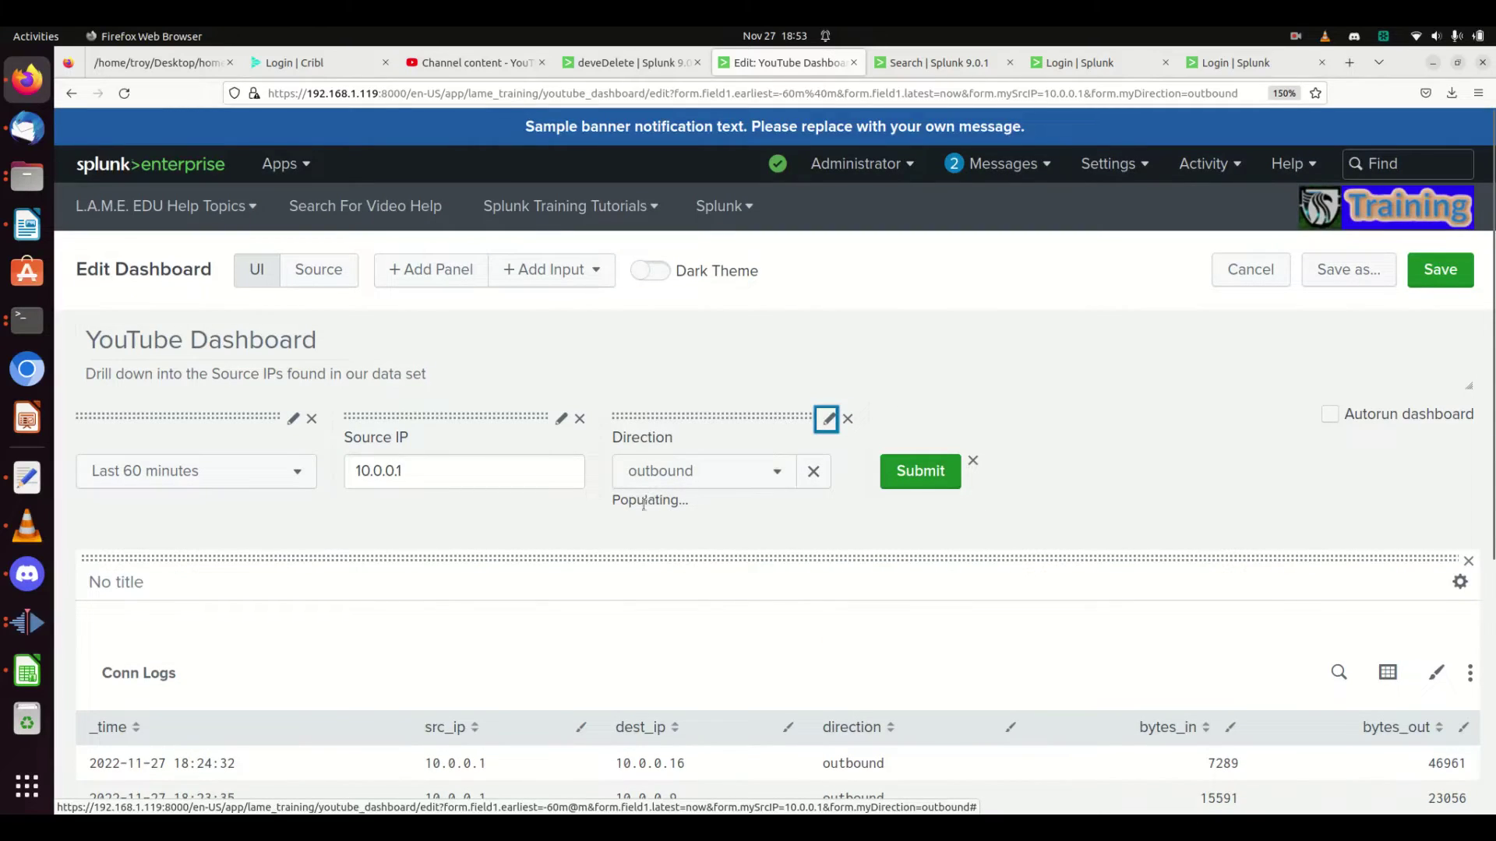
click(736, 473)
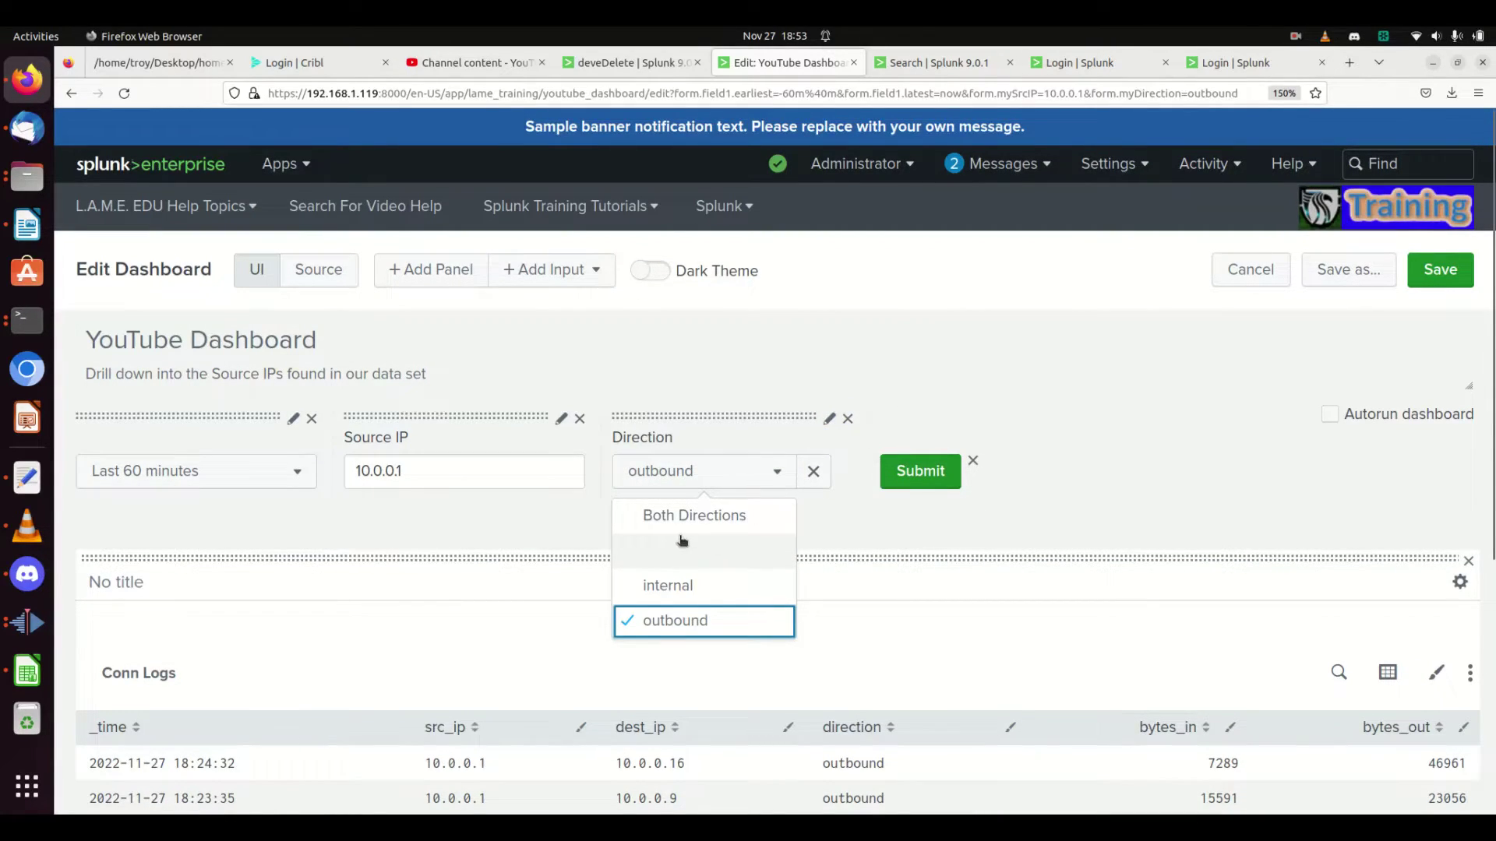
scroll(794, 631, down, 5)
scroll(818, 616, up, 5)
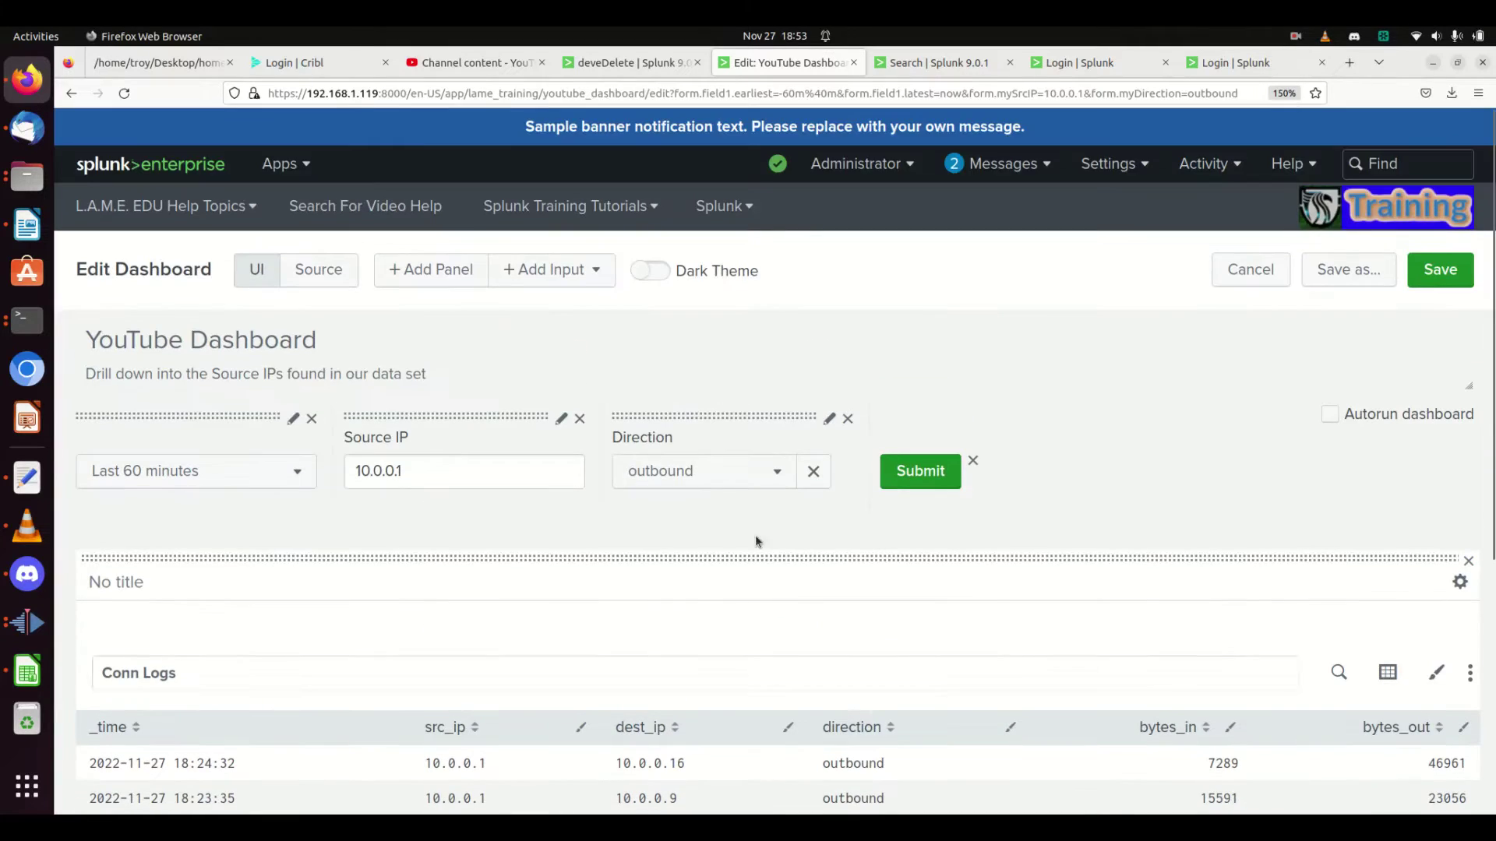
click(735, 482)
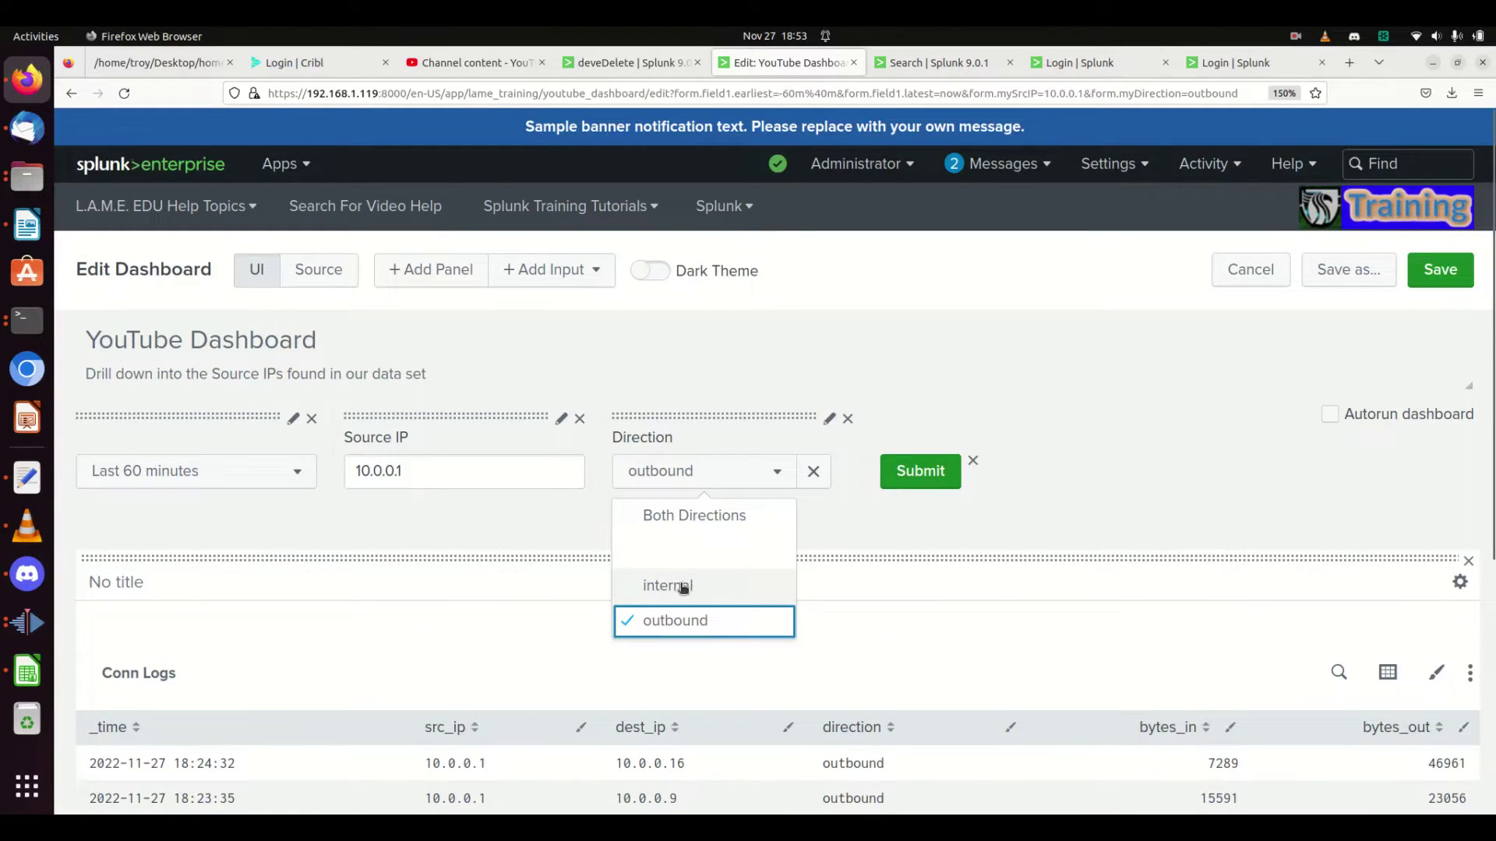
Step: Try the Both Directions choice in the Direction dropdown, check its other choices, and set it back to outbound
click(754, 528)
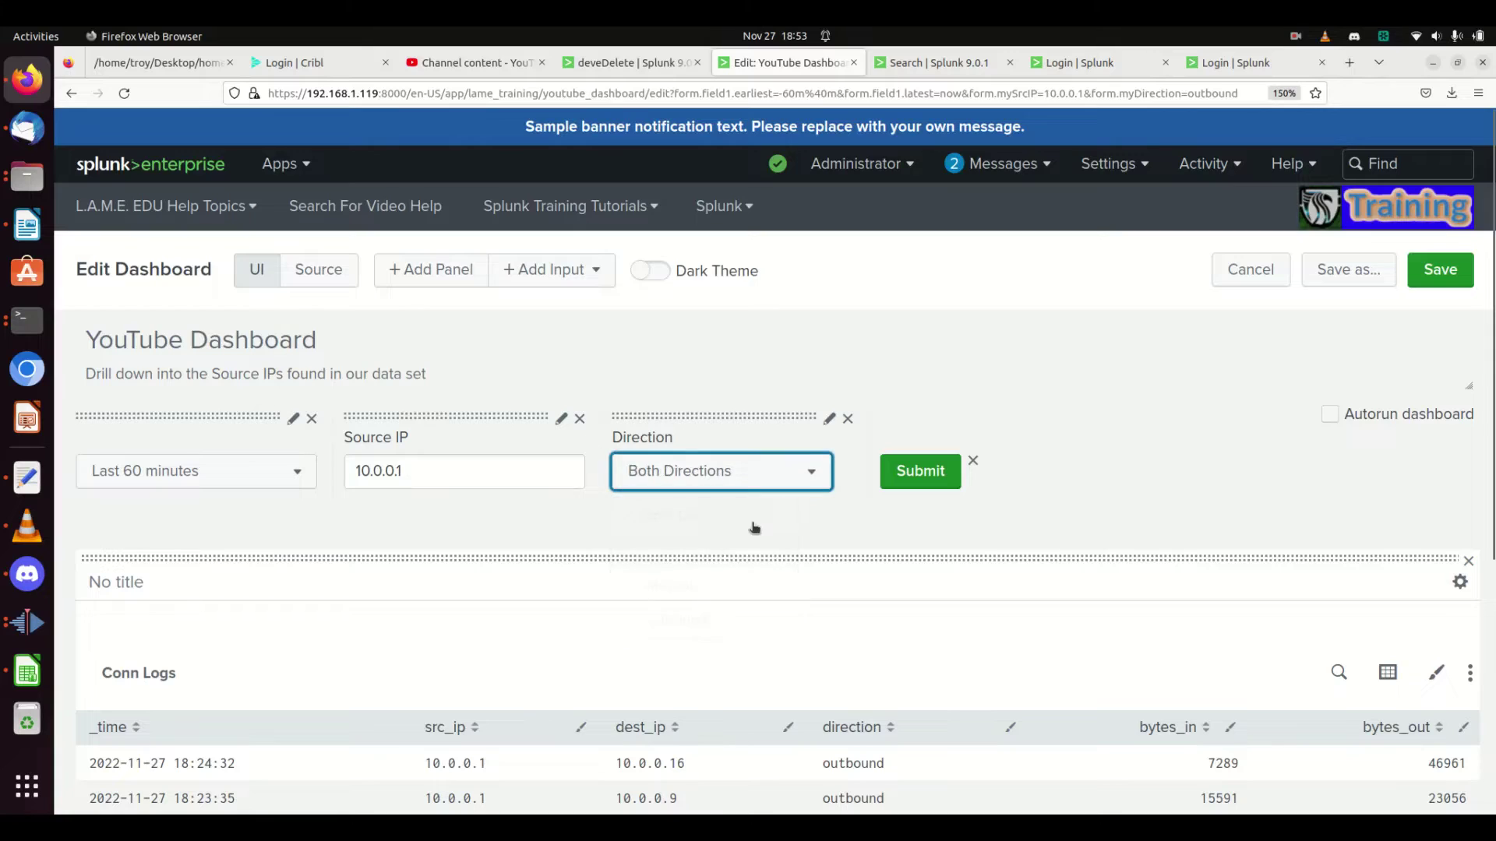
click(810, 473)
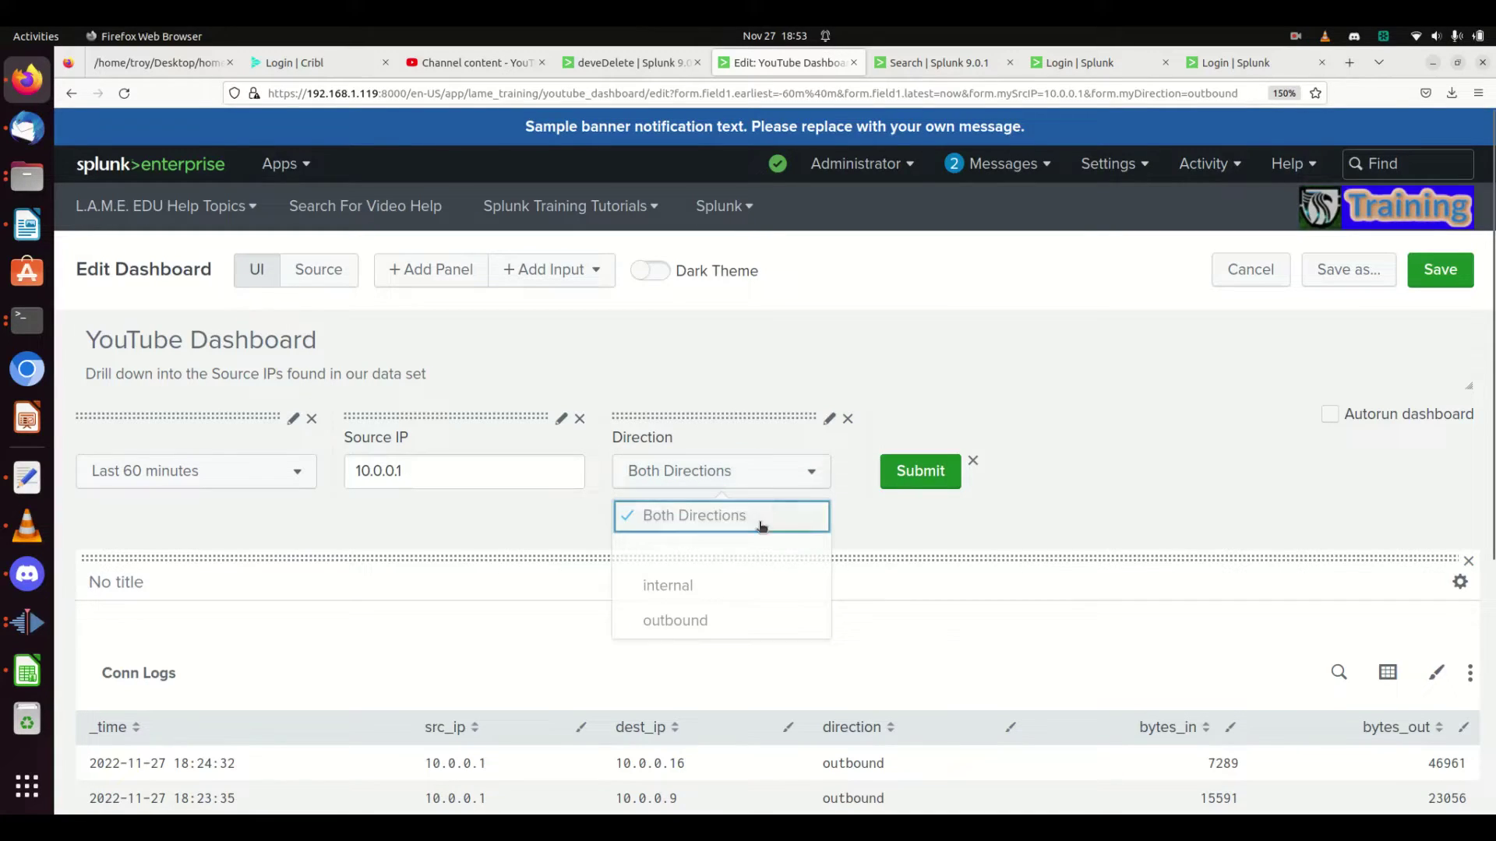
click(710, 563)
click(713, 475)
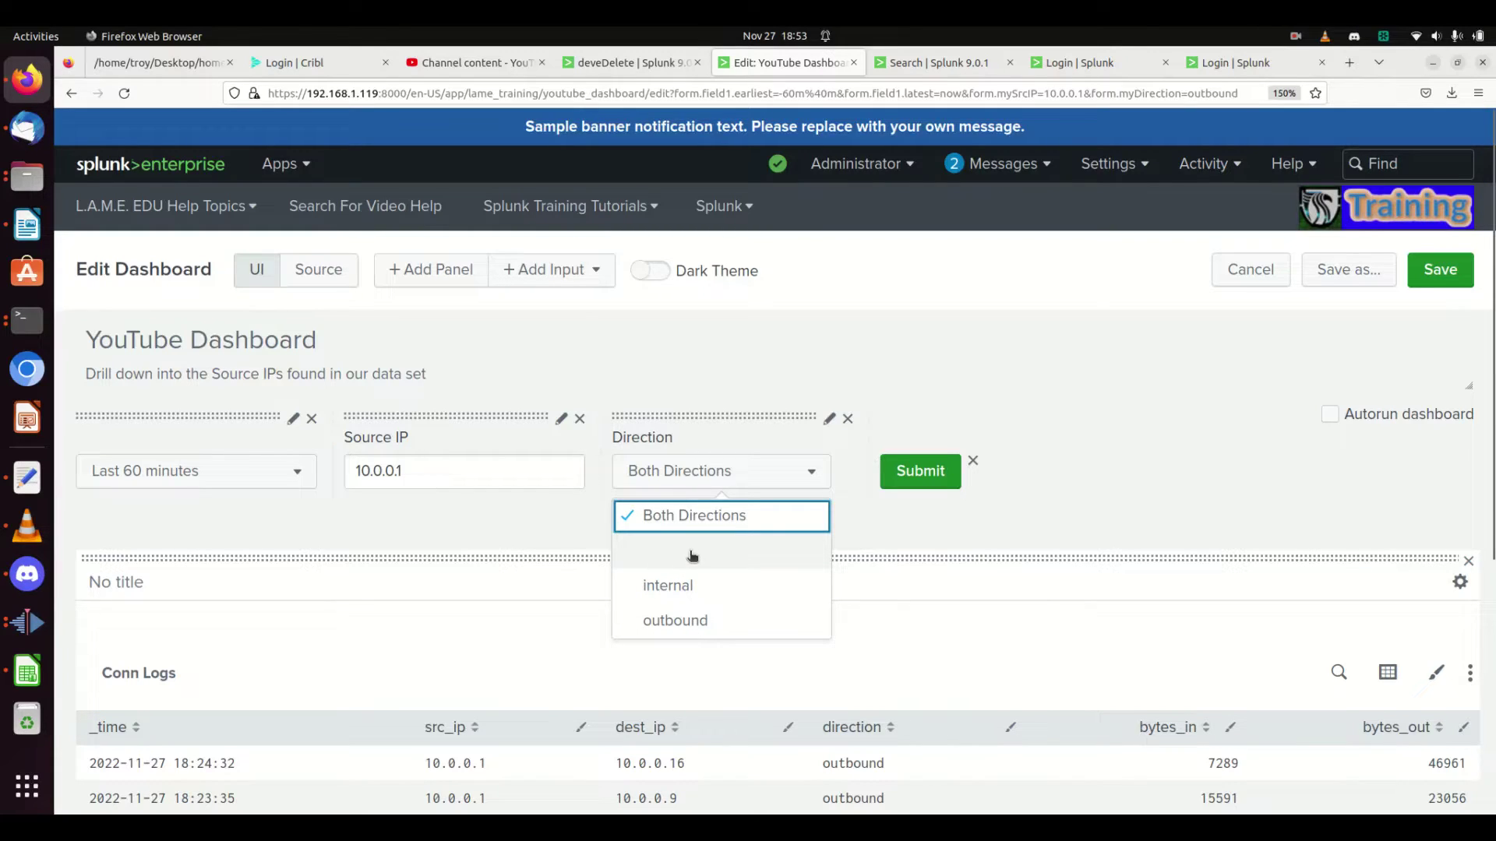
click(675, 620)
scroll(1024, 403, down, 3)
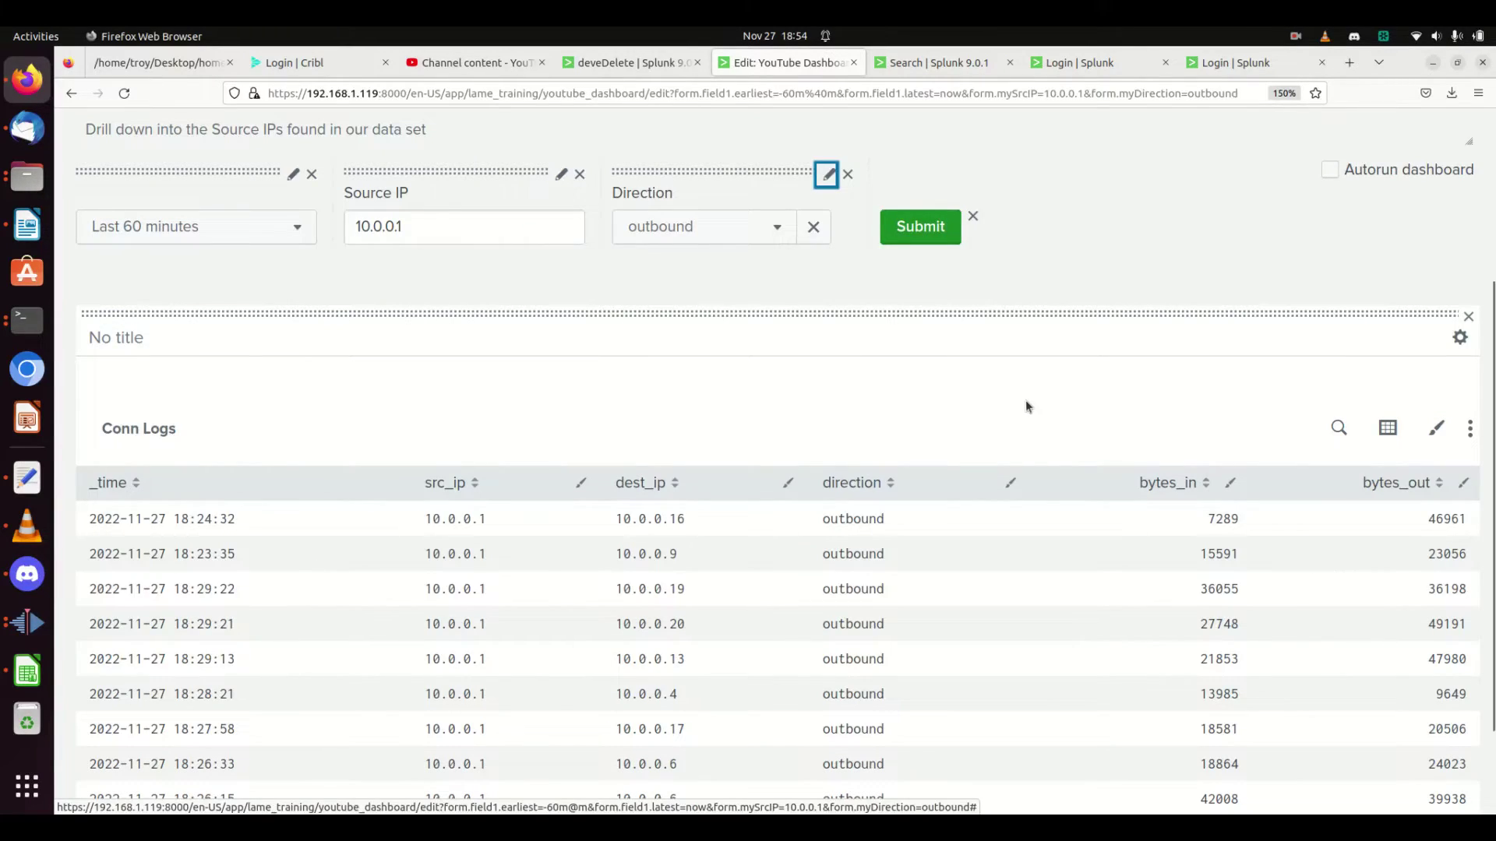
Step: Filter the Conn Logs table by the internal direction, submit it, and review the listed rows
click(777, 226)
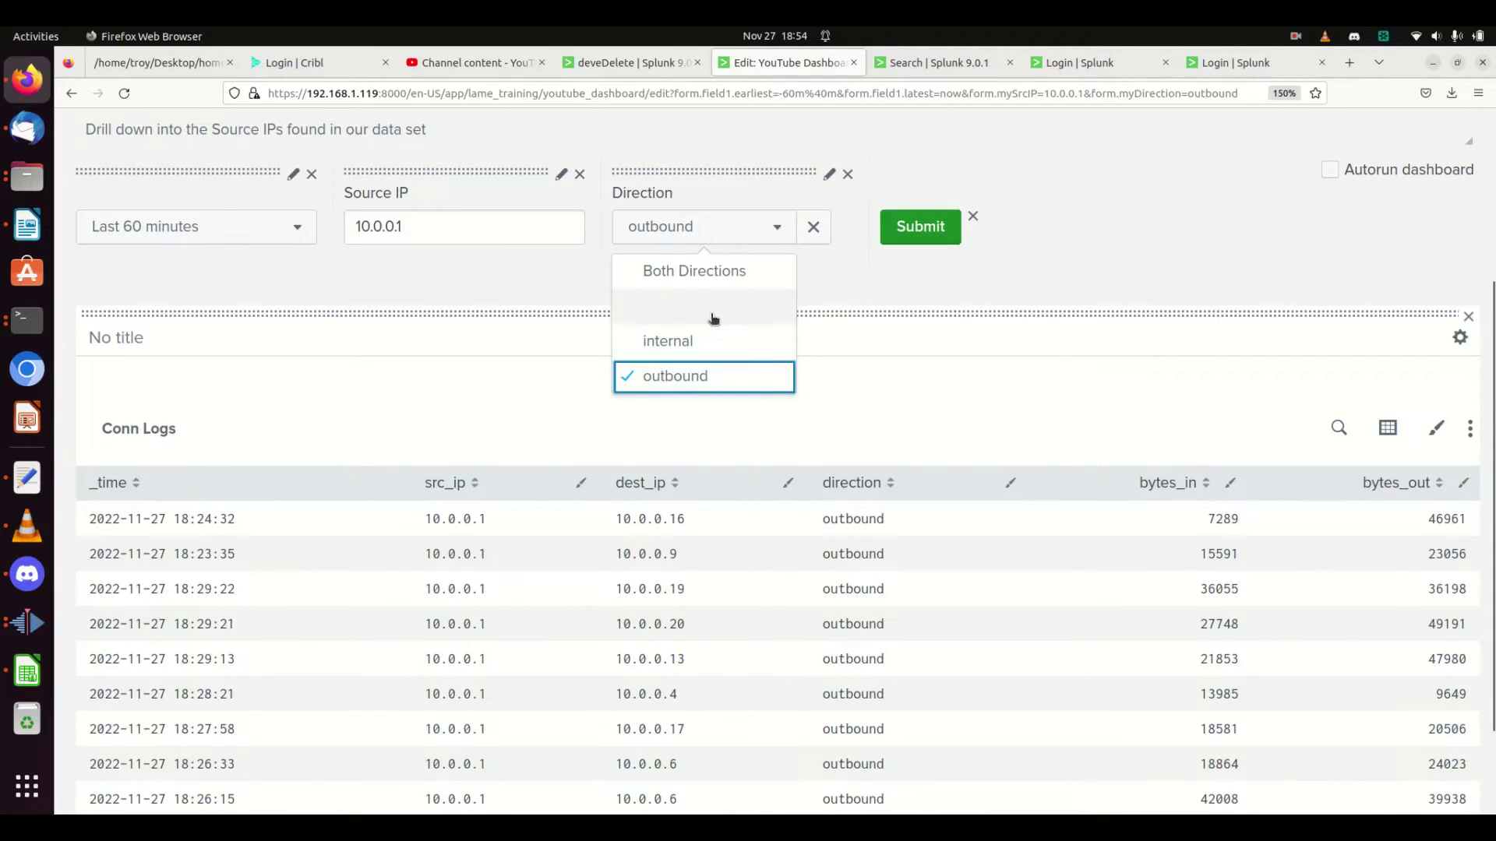
click(678, 341)
click(923, 229)
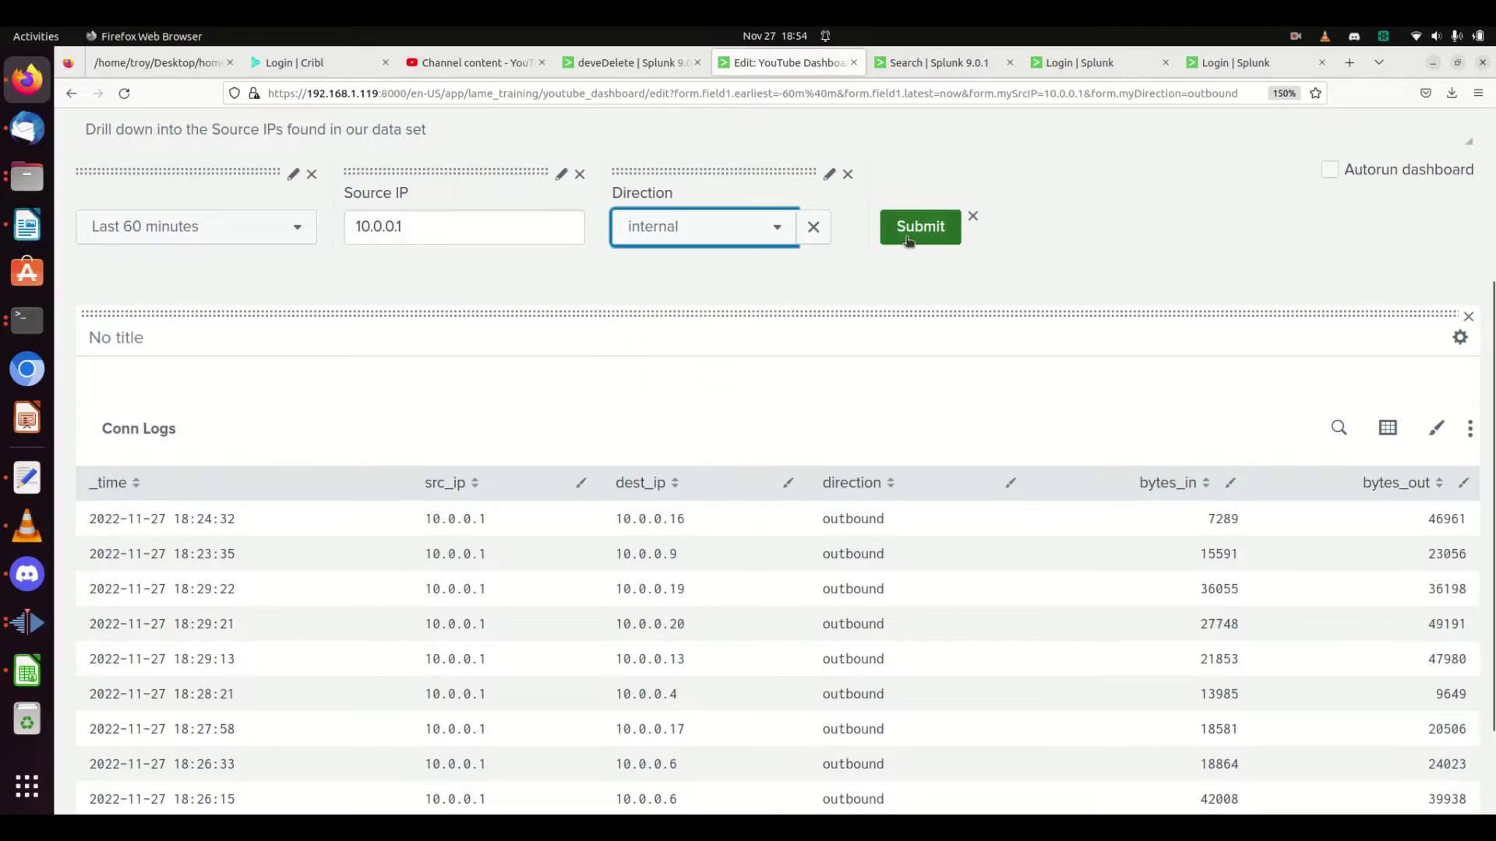
scroll(1059, 368, up, 3)
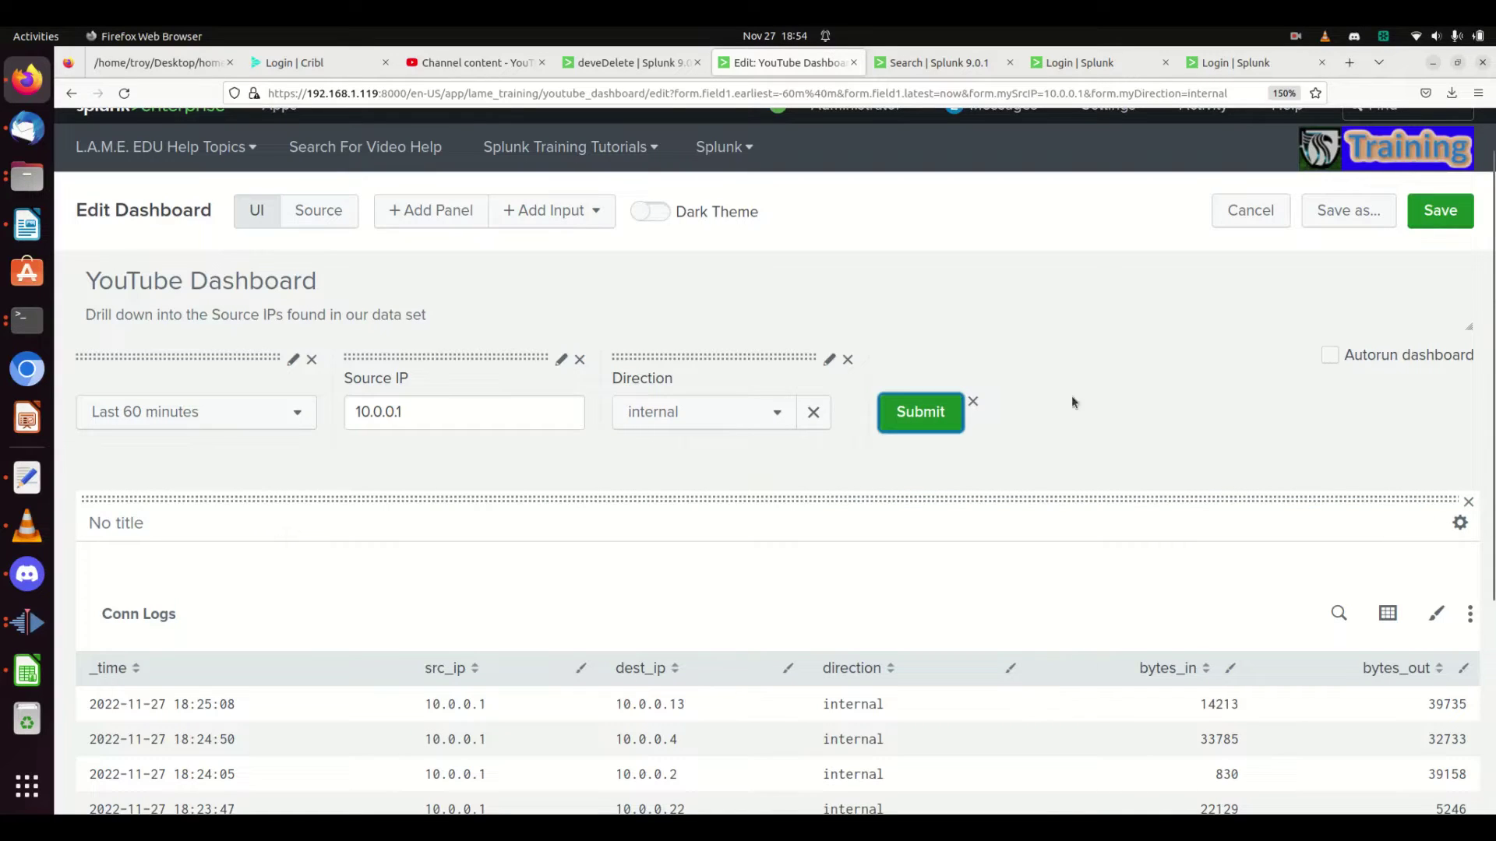
scroll(1107, 451, down, 2)
scroll(1129, 499, down, 2)
scroll(1129, 499, up, 5)
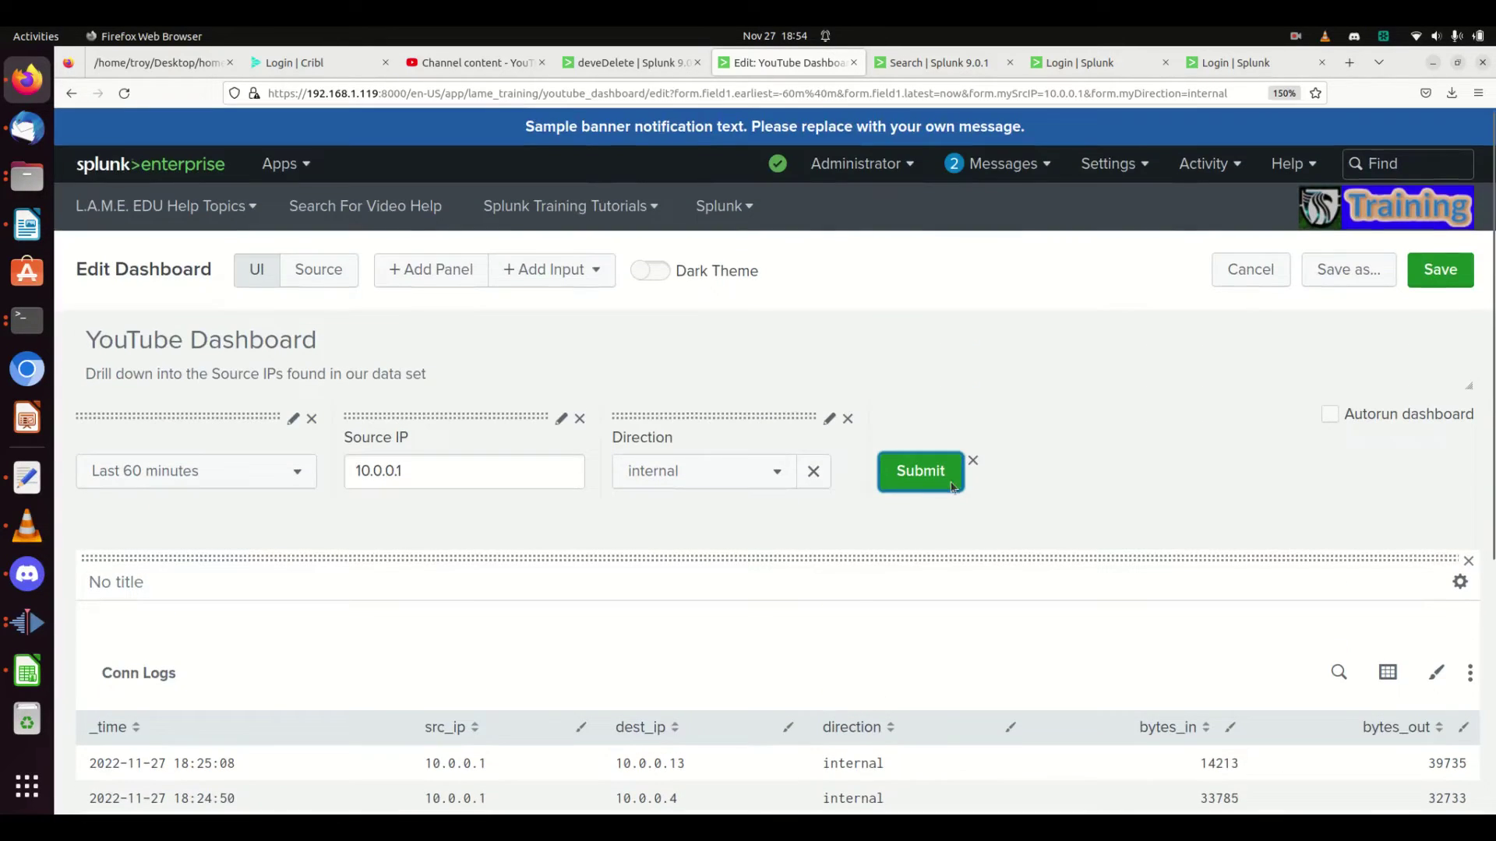
Step: Switch the Direction filter to outbound, submit it, and review the Conn Logs rows
click(730, 471)
click(669, 620)
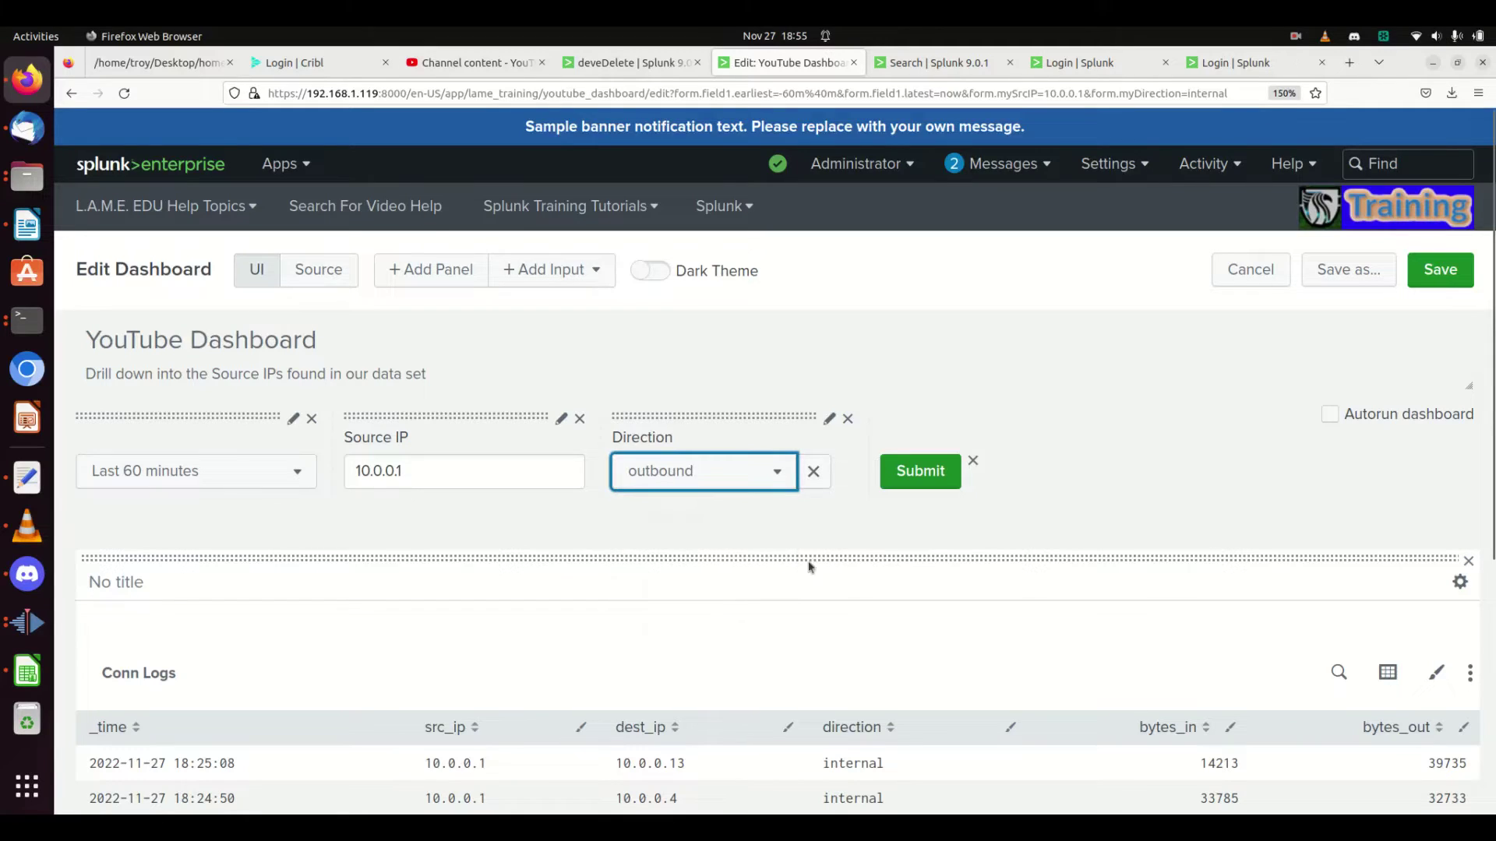
click(940, 483)
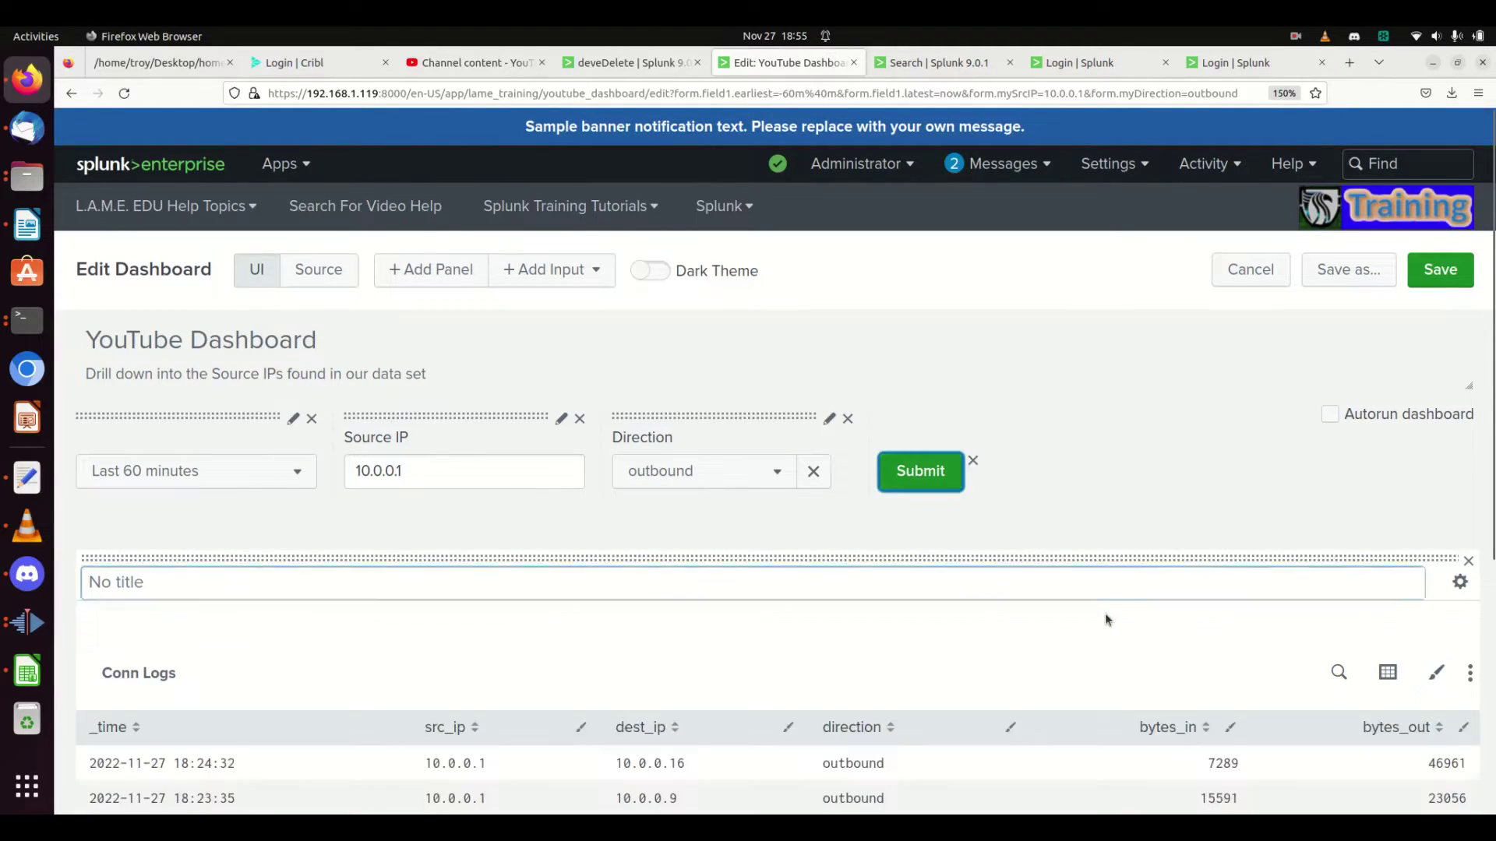
scroll(1100, 617, down, 1)
scroll(1101, 617, down, 4)
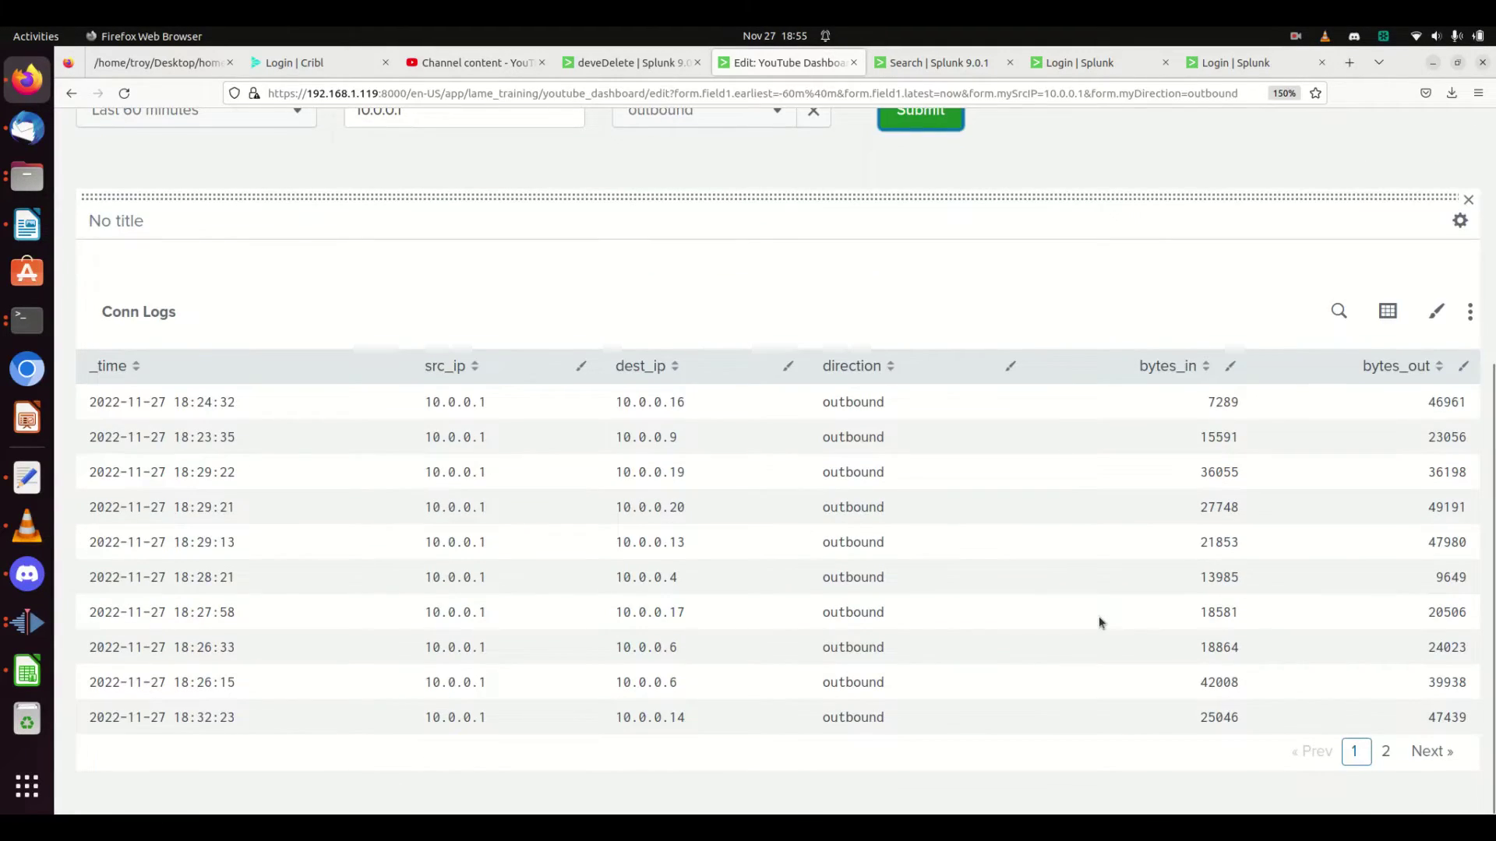
scroll(1056, 606, up, 5)
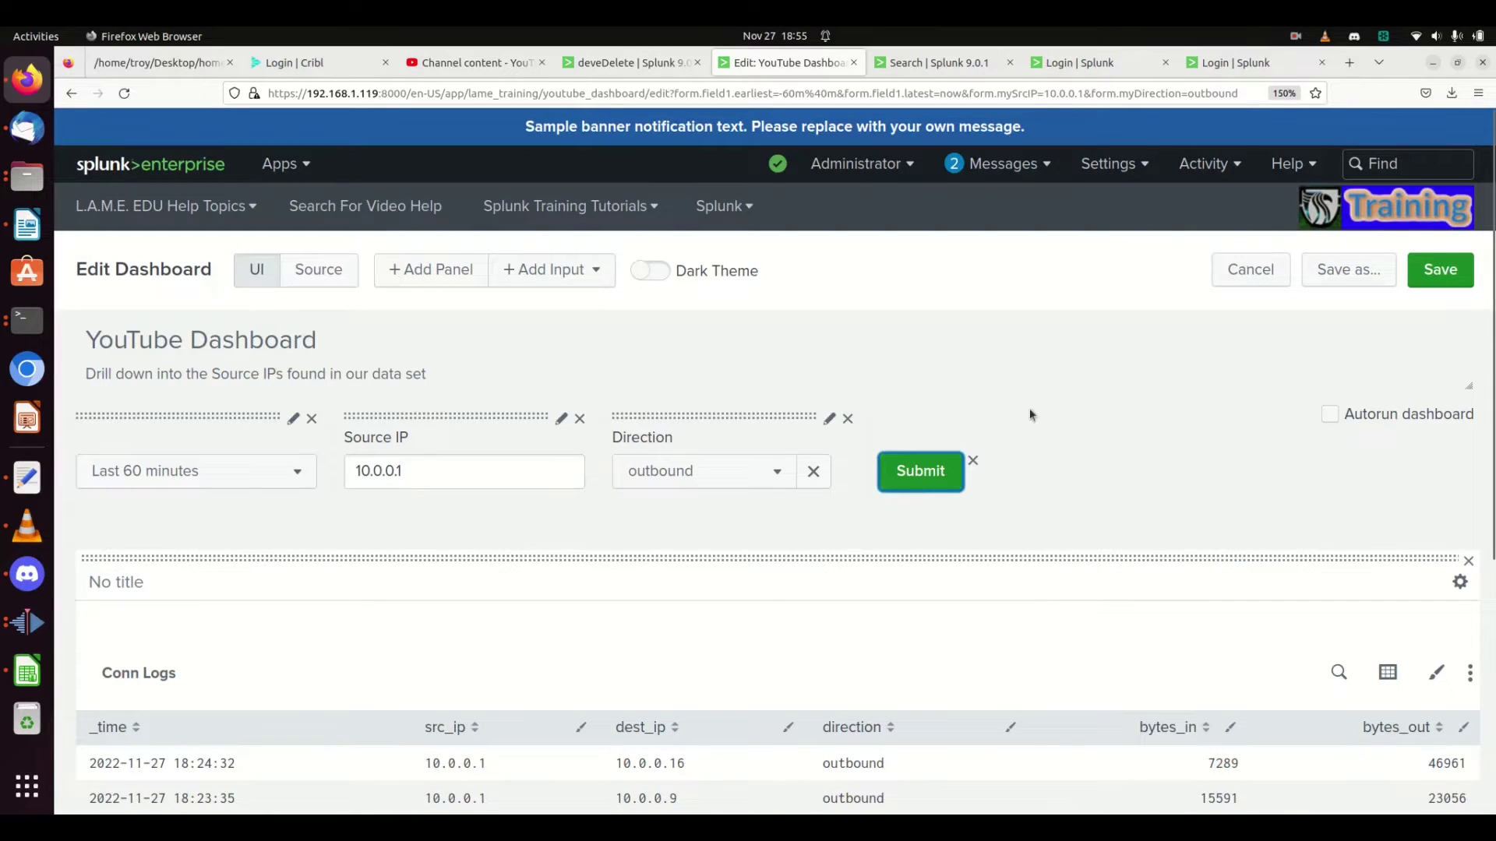
Step: Add a multiselect input to the dashboard with the label Destination IP and the token dest_ip
click(547, 270)
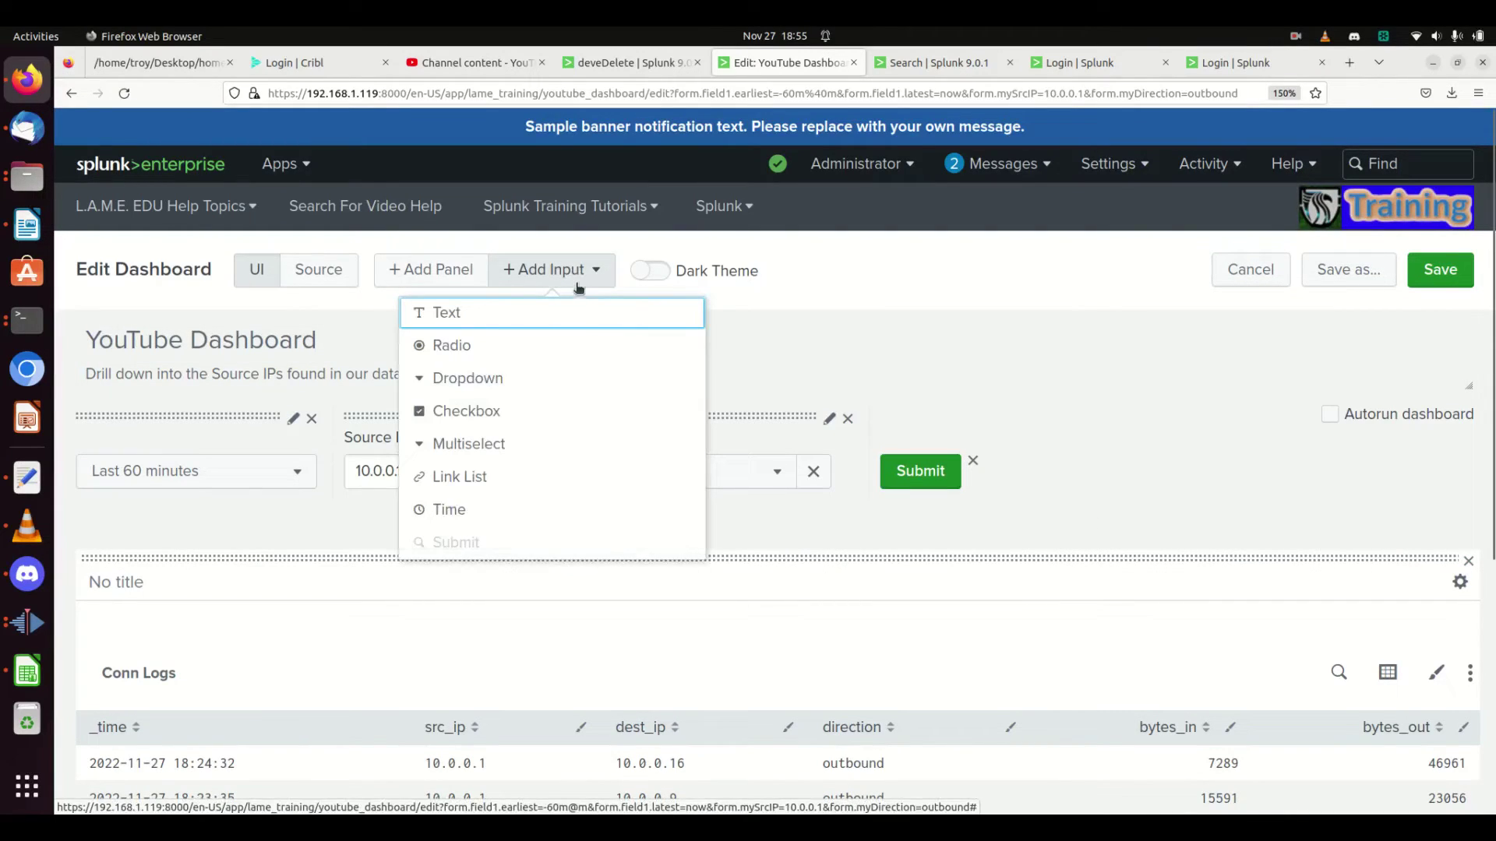
click(463, 447)
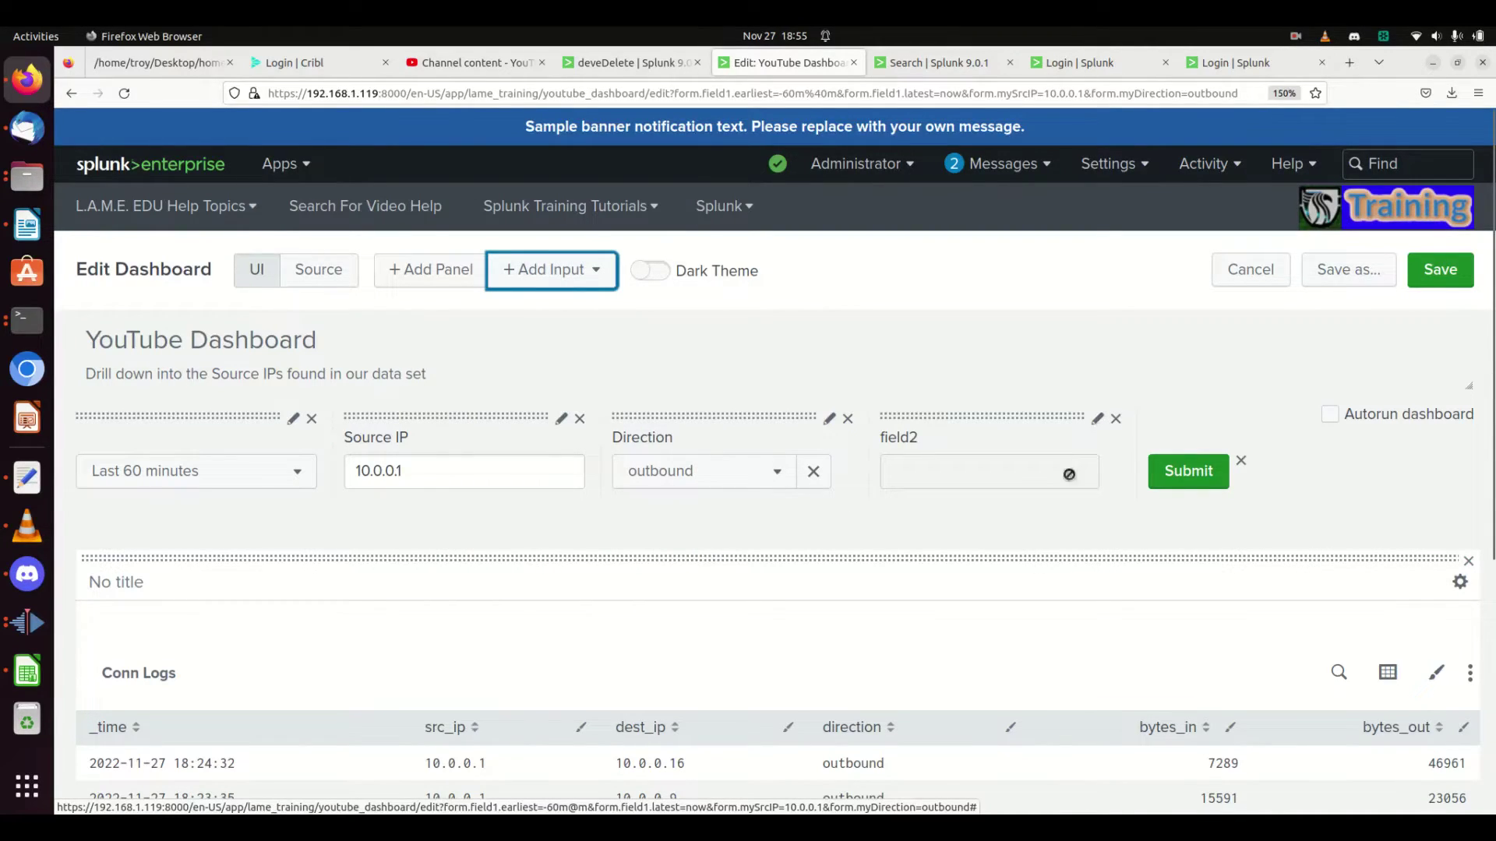
scroll(1012, 530, down, 3)
scroll(1010, 528, up, 3)
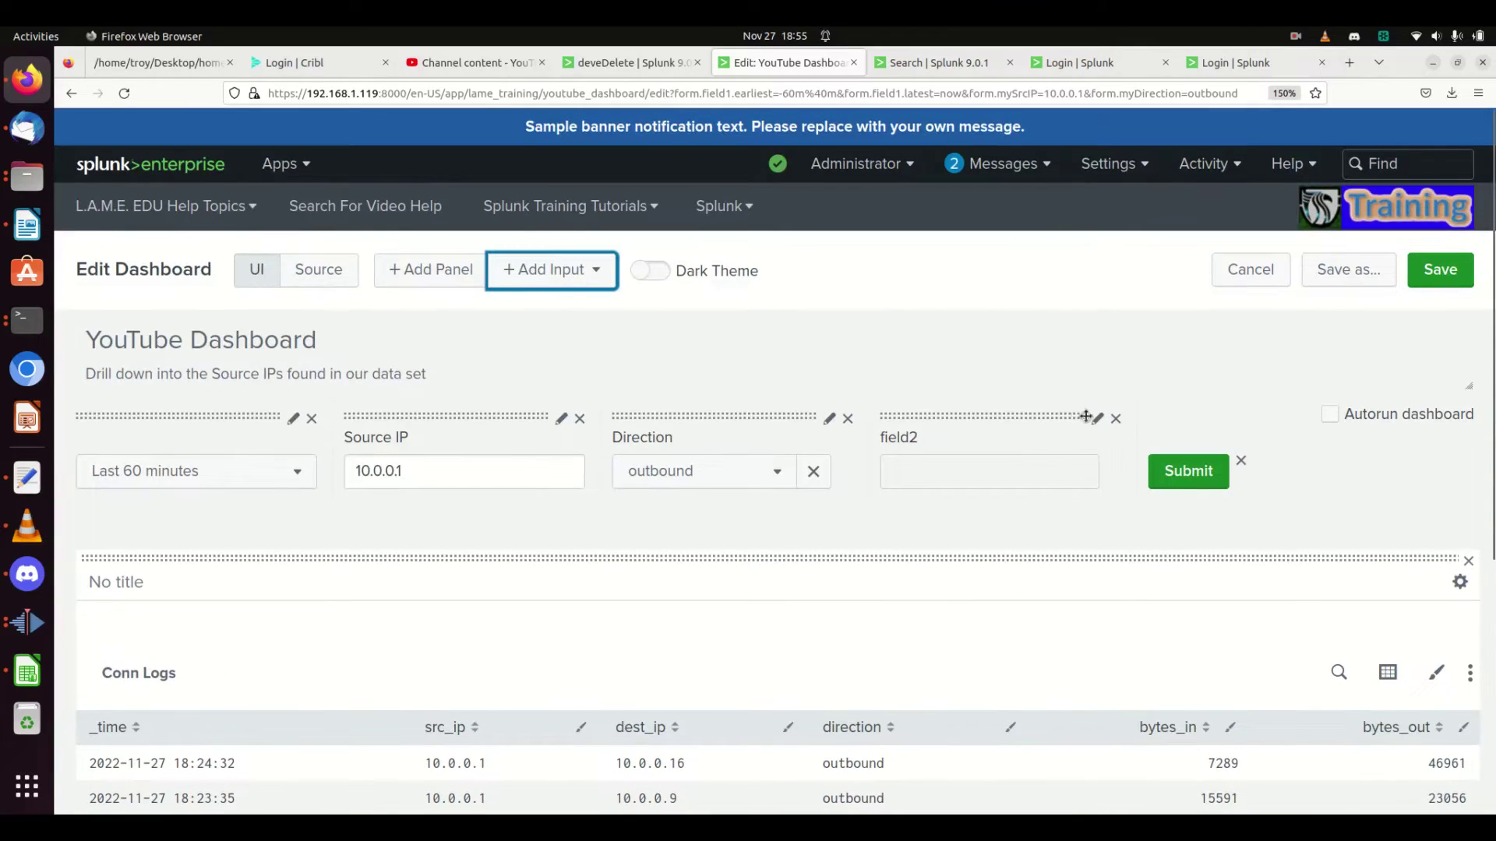
click(1095, 421)
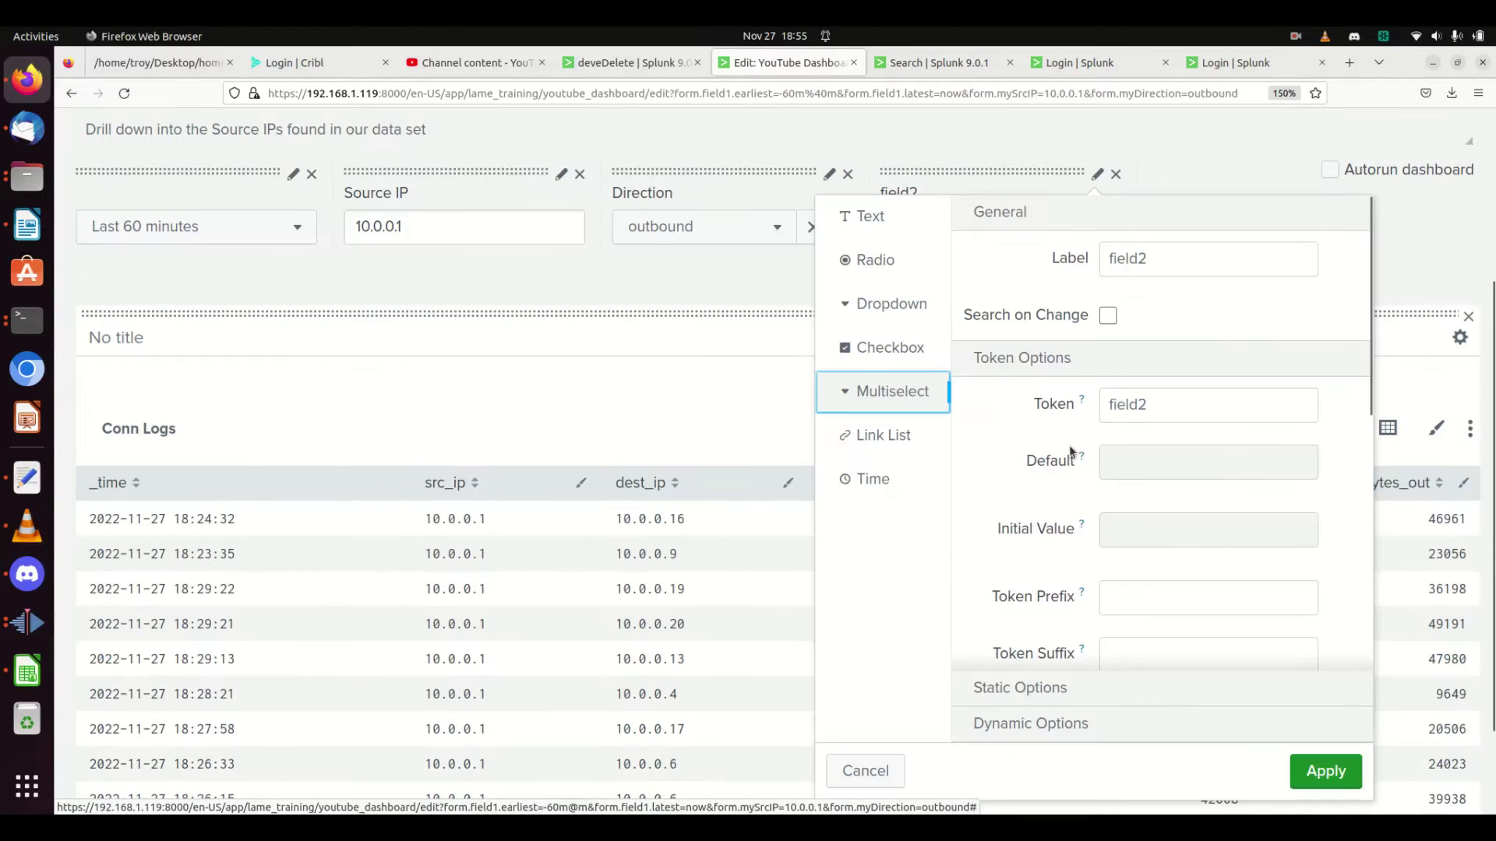
double_click(1176, 273)
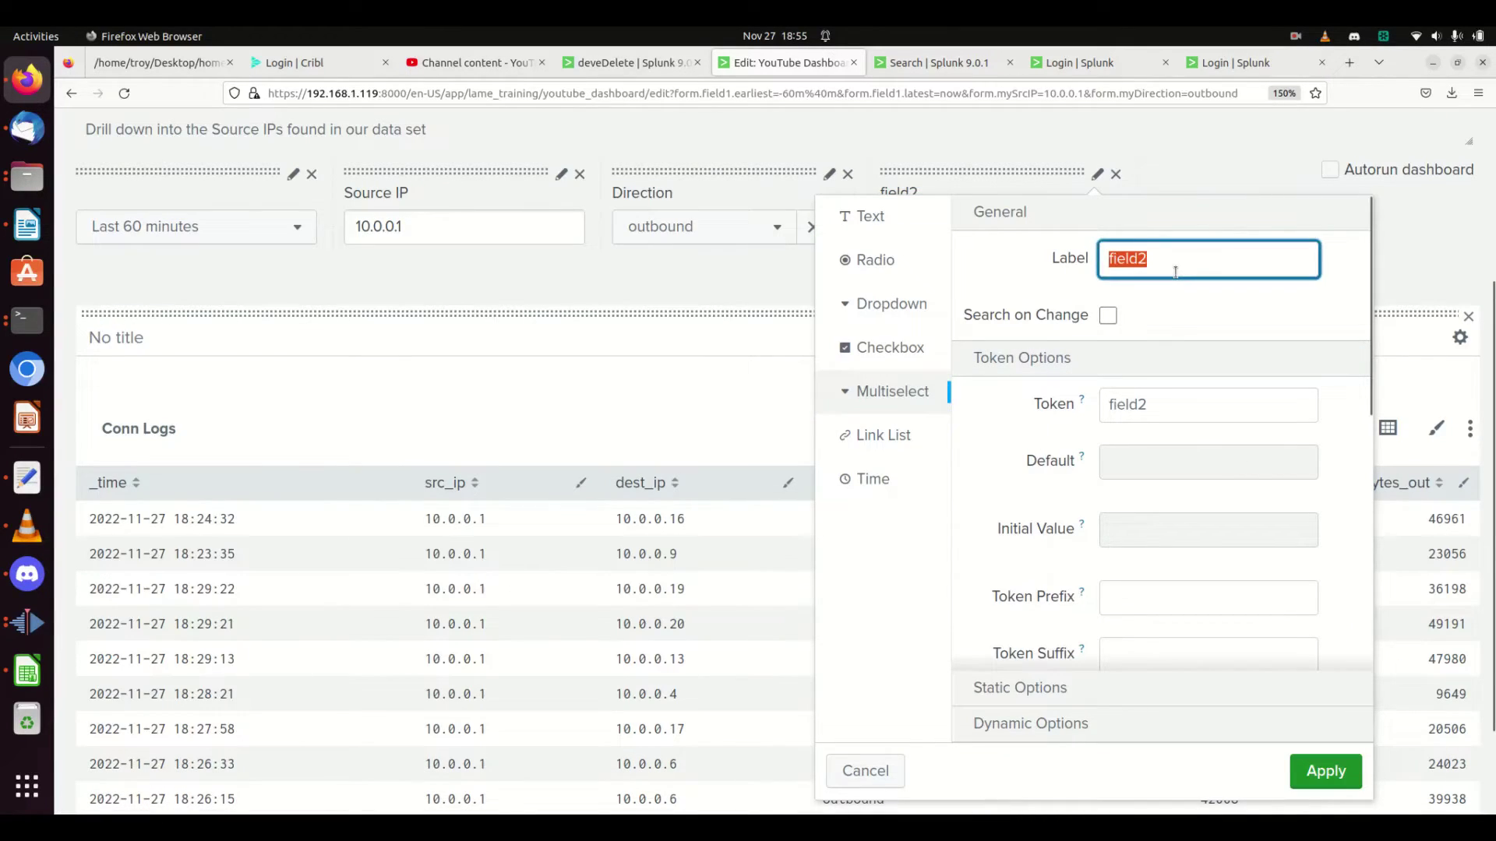
text(Destination IP)
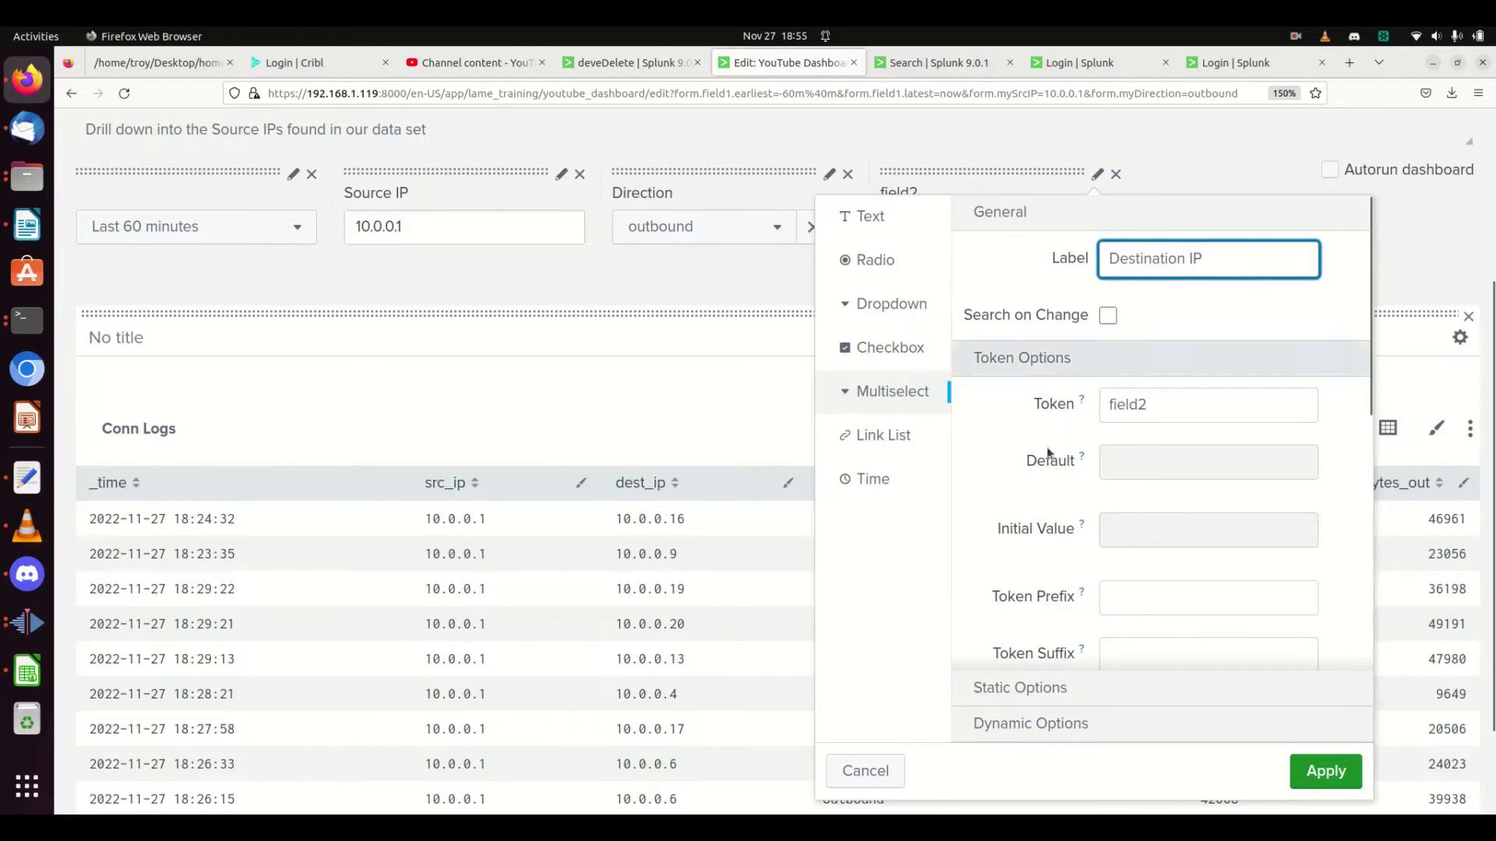
double_click(1138, 403)
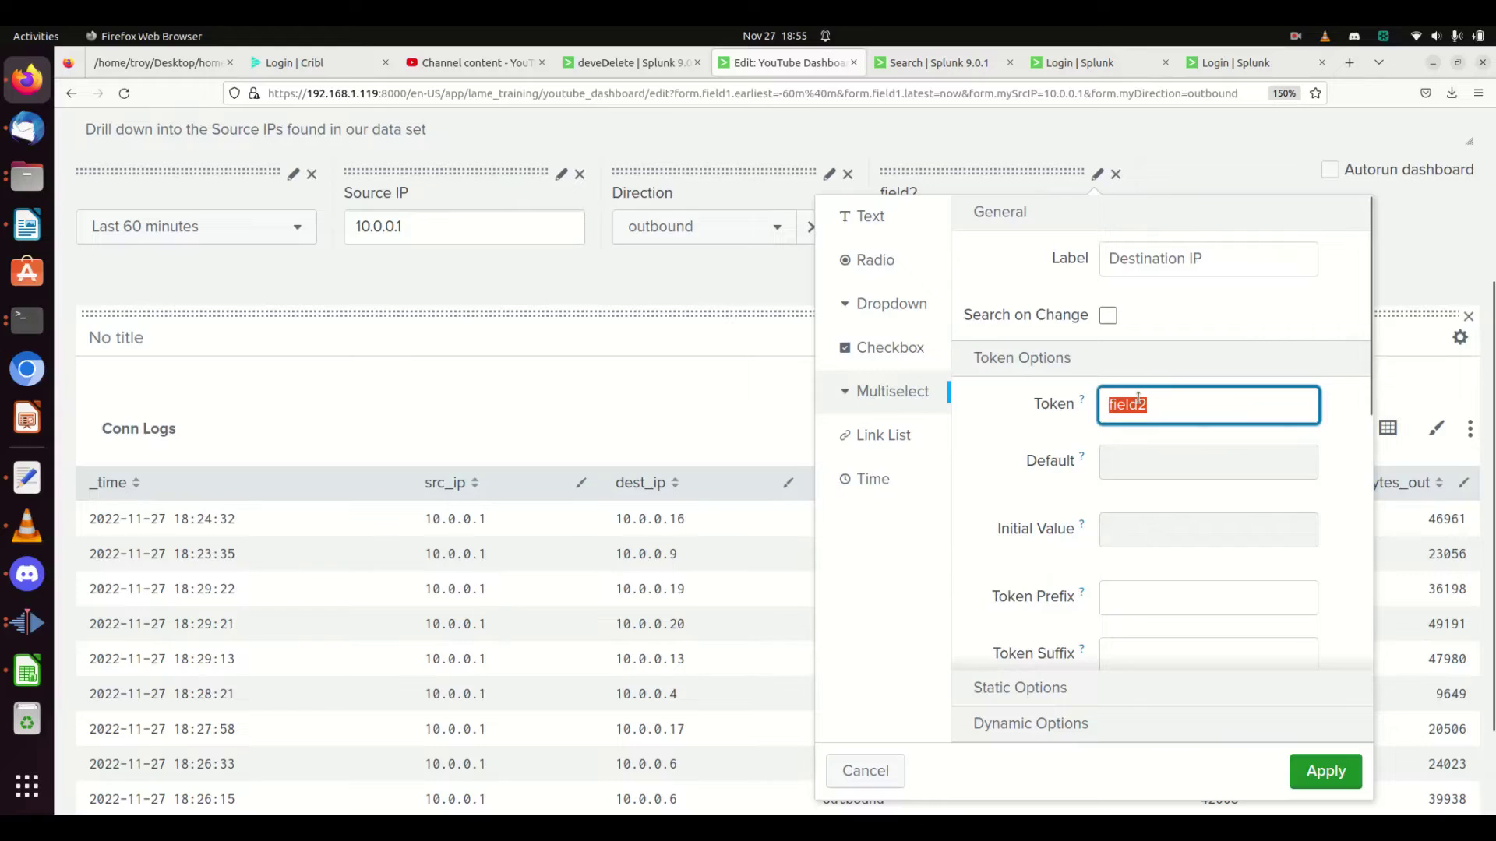
text(dest_ip)
Step: Set the Destination IP input's delimiter to a comma and a space, and add a static option with * as name and value
scroll(1127, 510, down, 5)
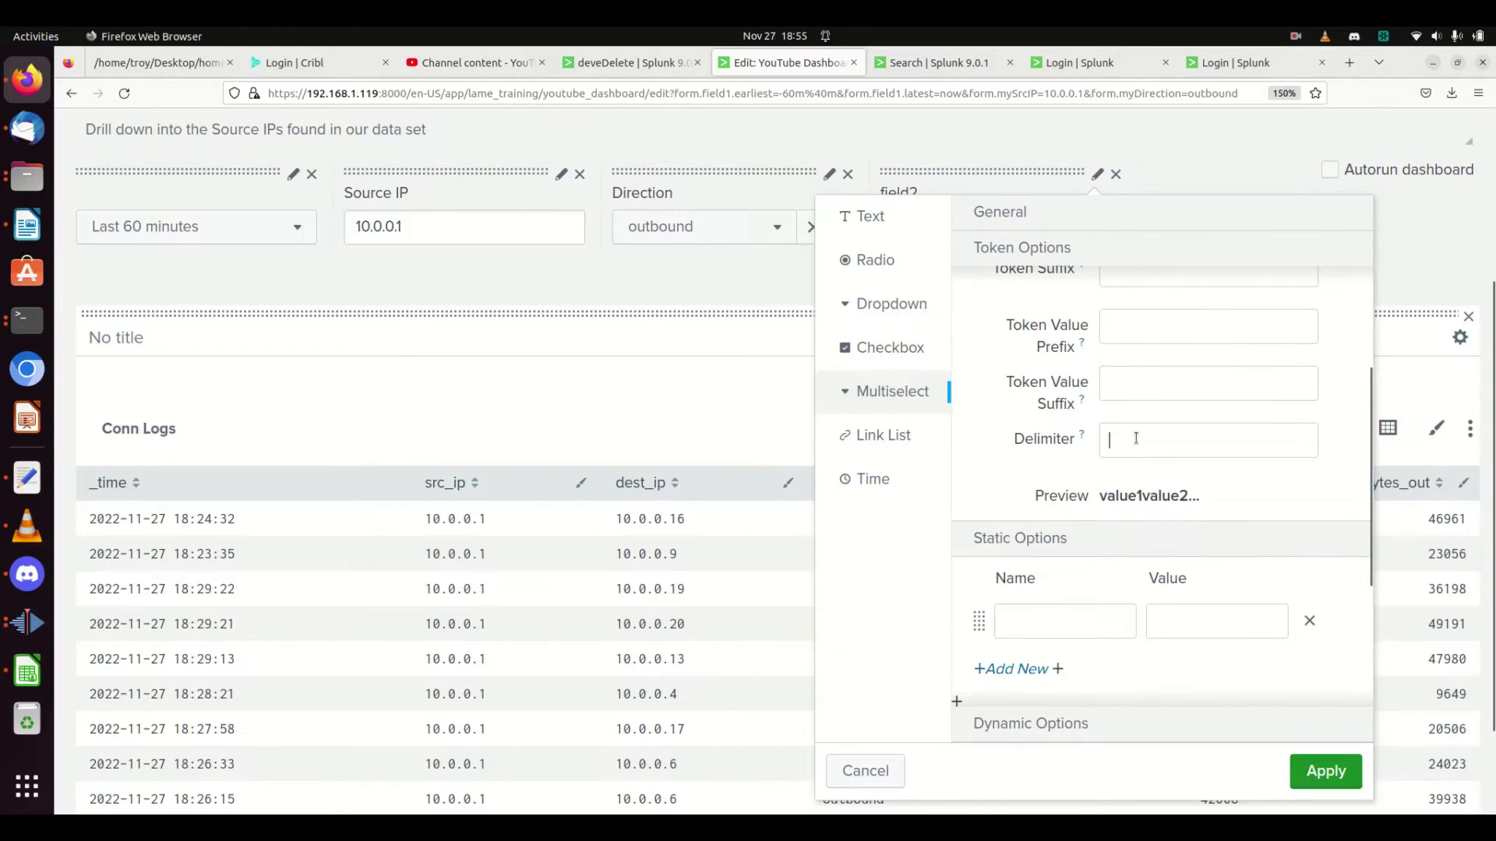
click(1139, 438)
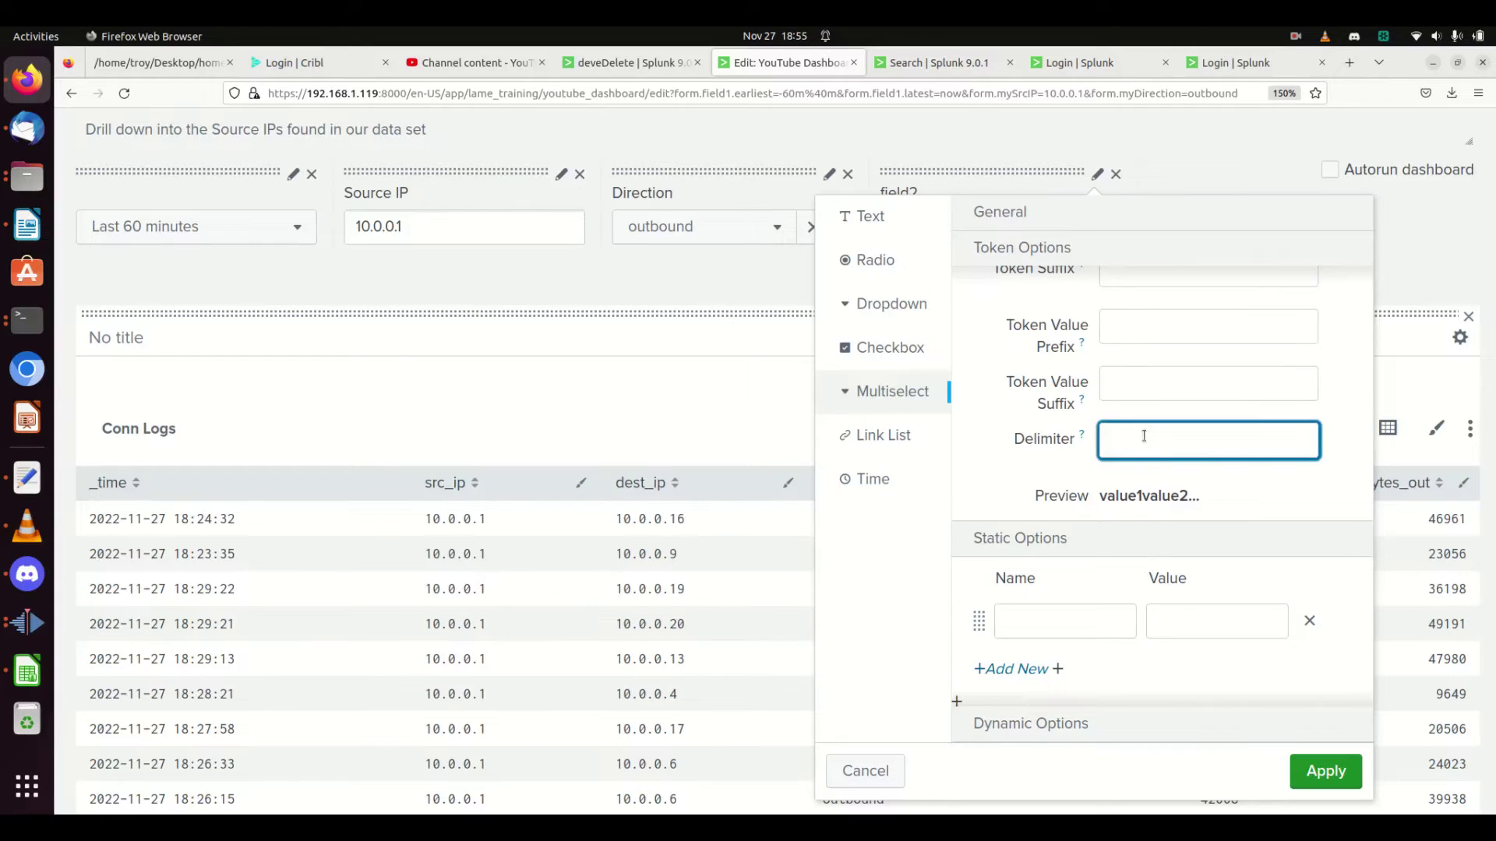
text(,)
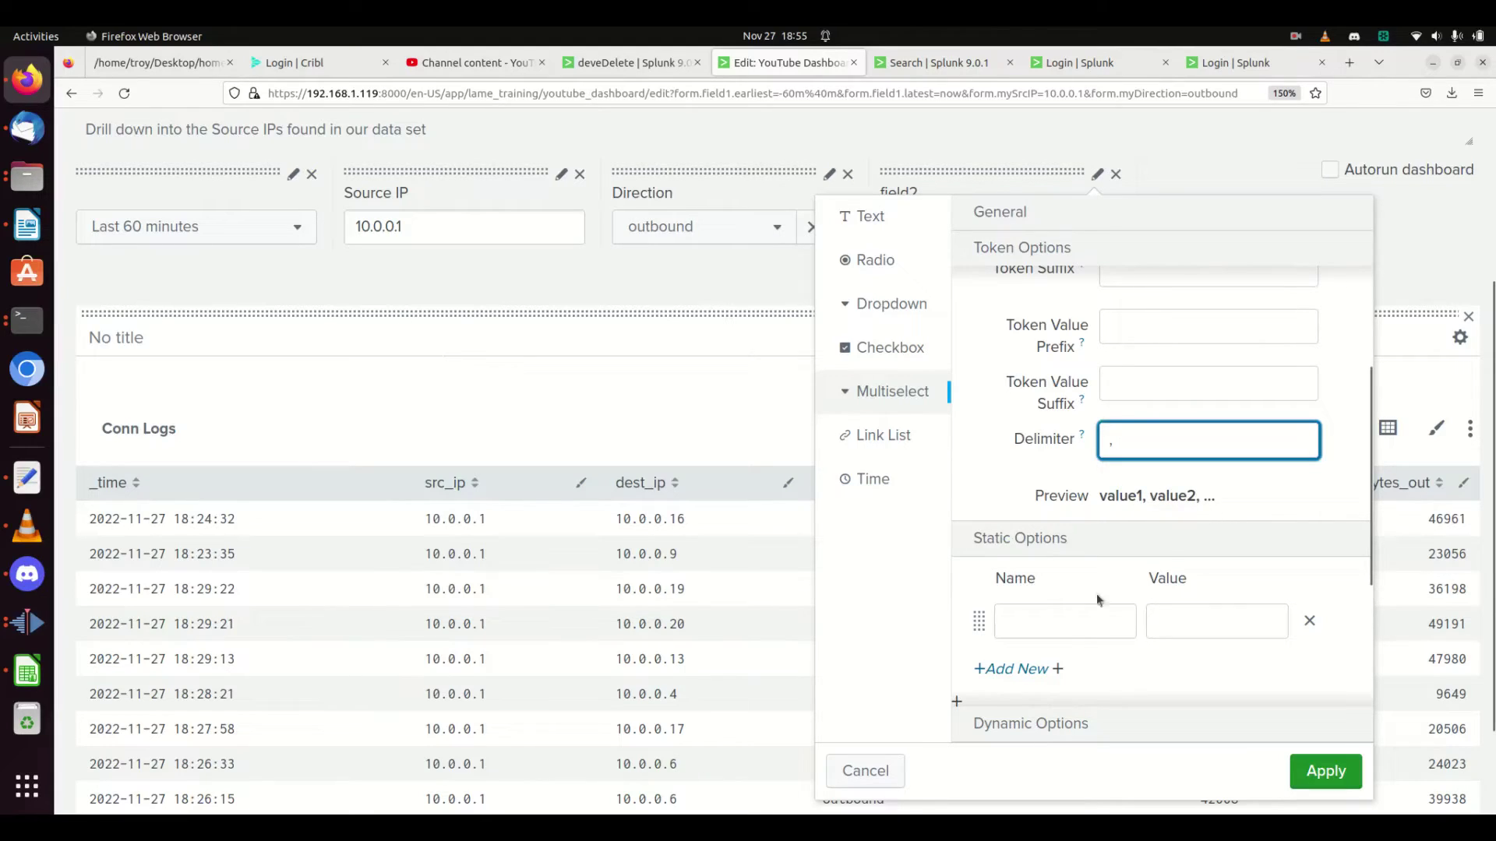
click(1061, 630)
text(*)
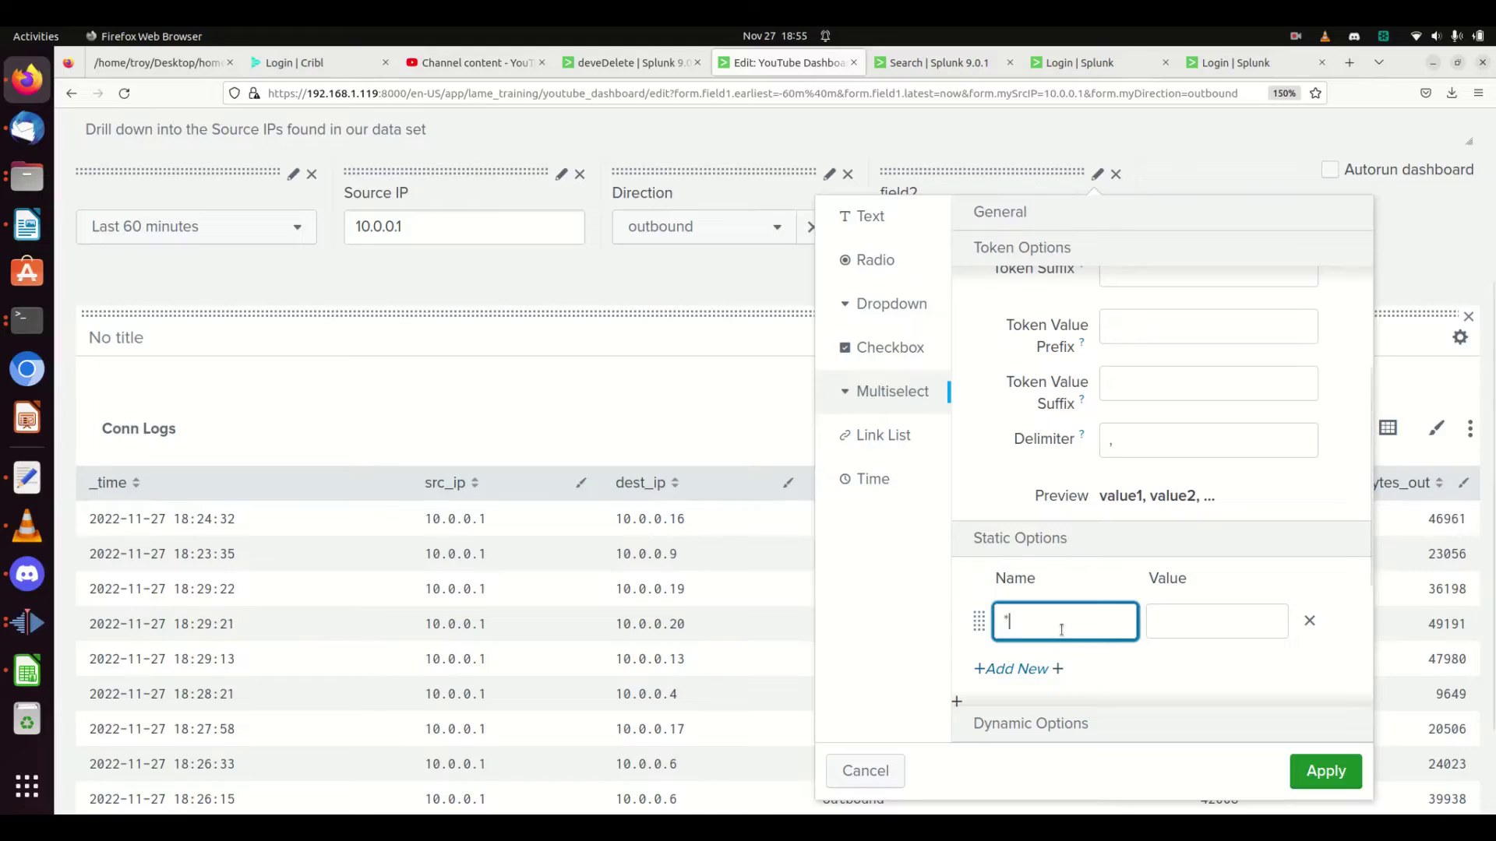
click(1202, 628)
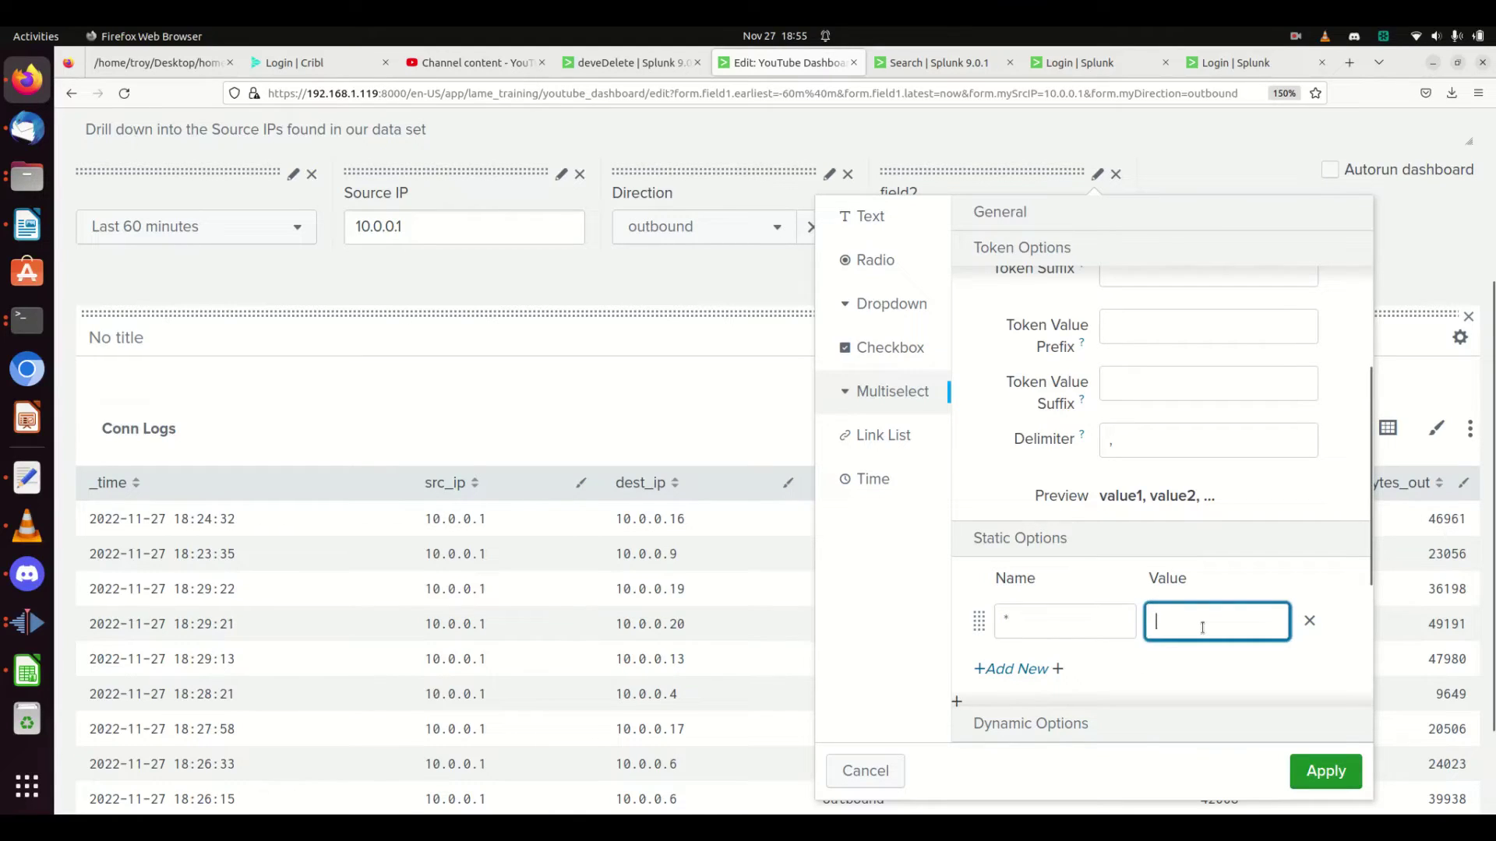
text(*)
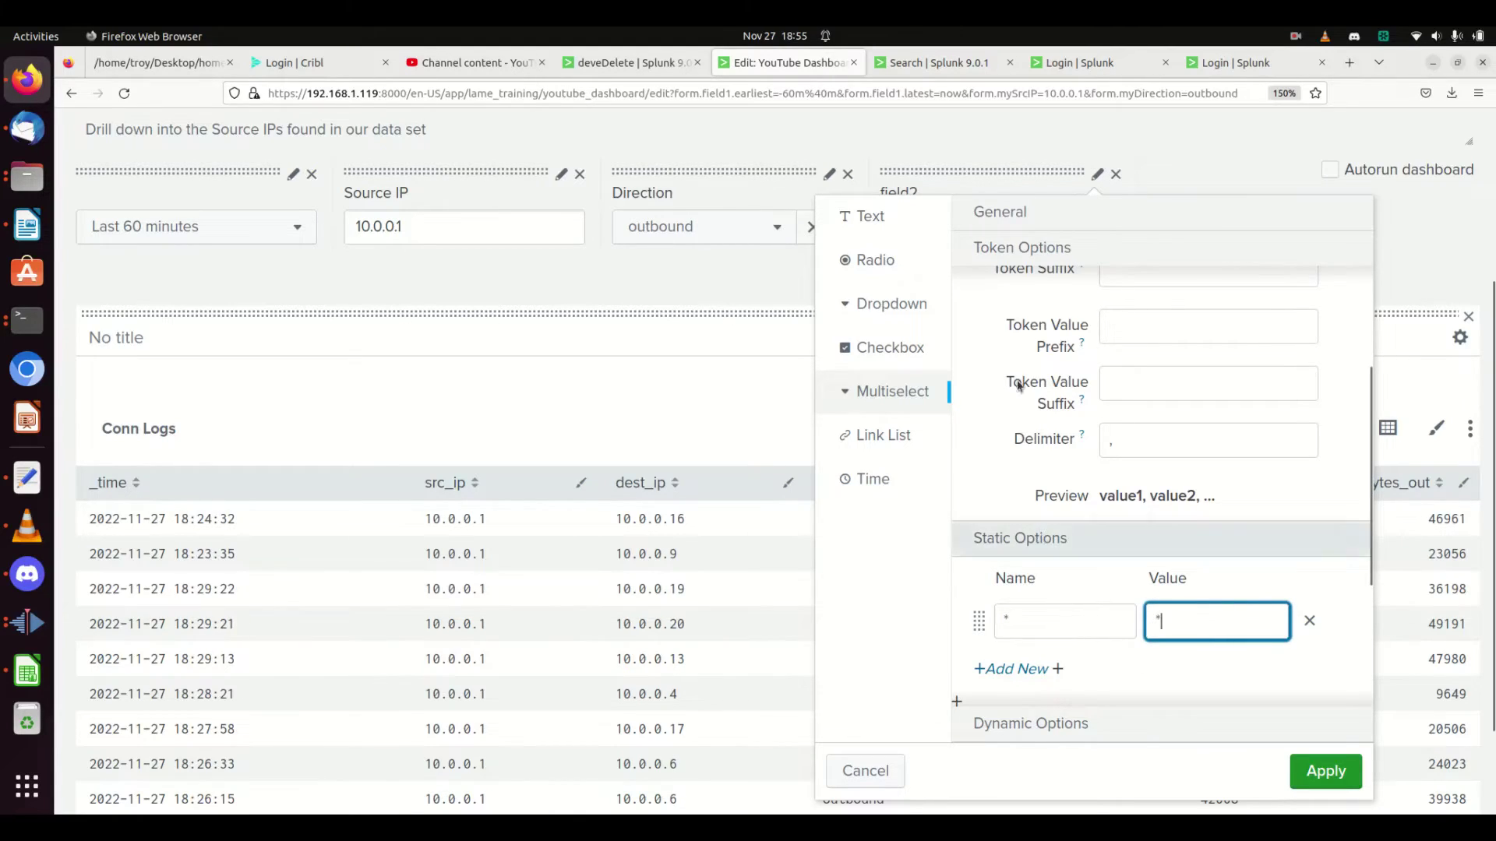
Step: Set the Destination IP input's dynamic search string to index=lame_training sourcetype=lame_conn | stats count by dest_ip
scroll(1235, 627, down, 3)
scroll(1237, 632, down, 1)
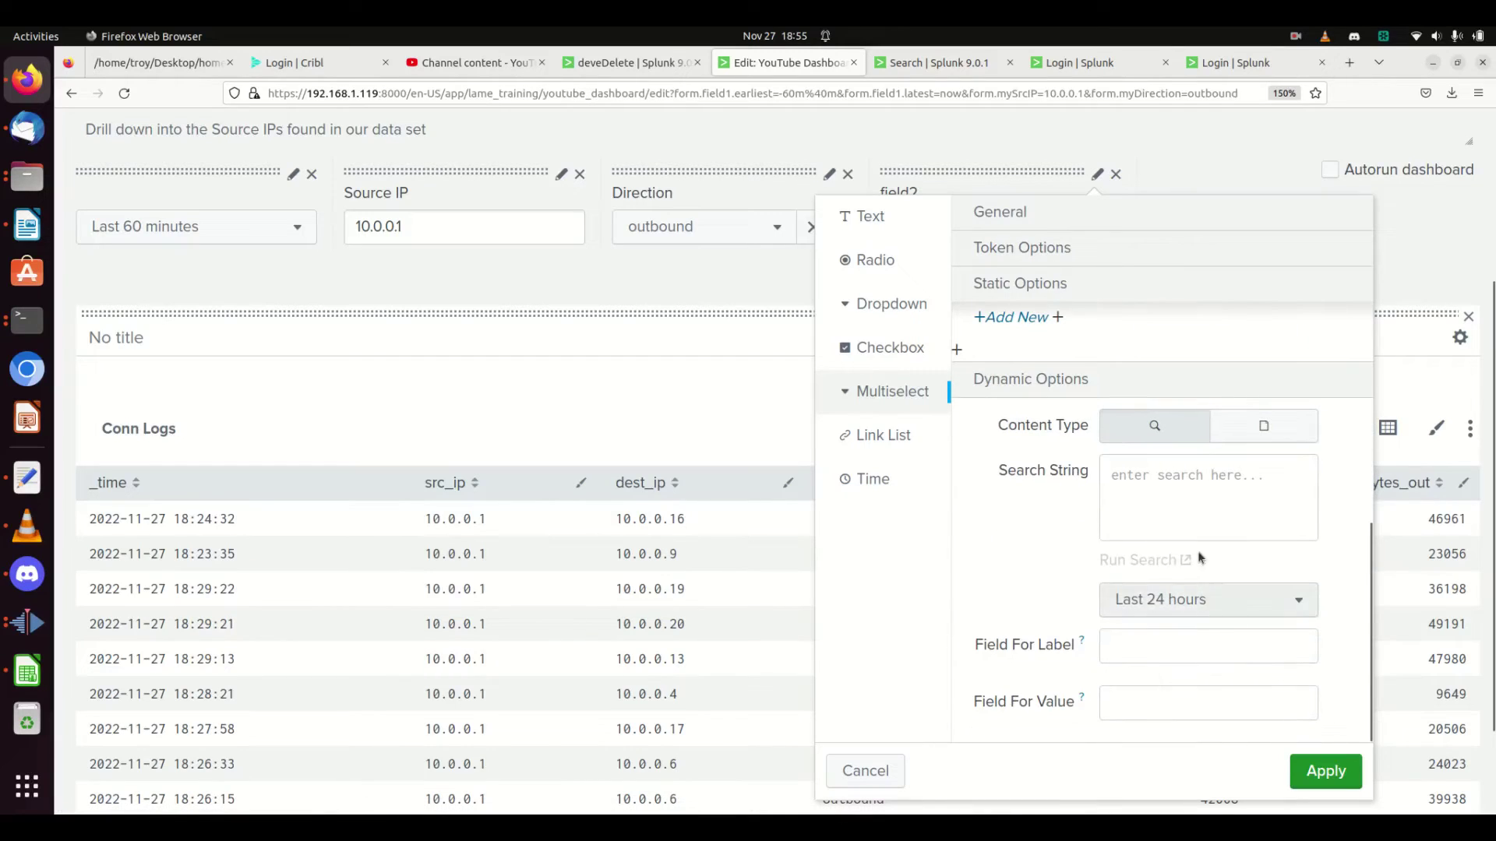
click(1187, 492)
text(index=)
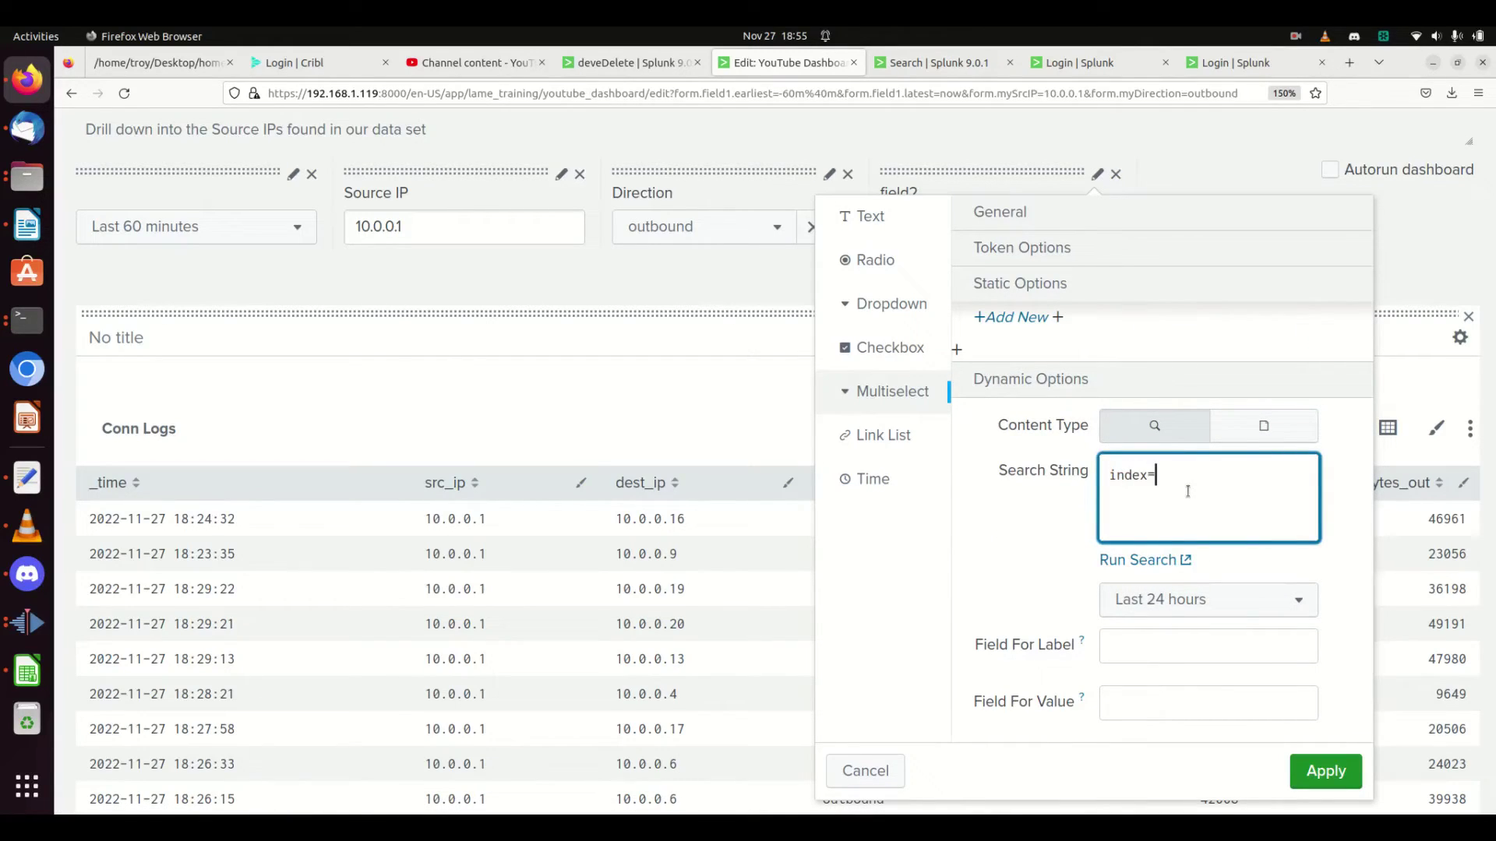
text(lame_training sourcetyep)
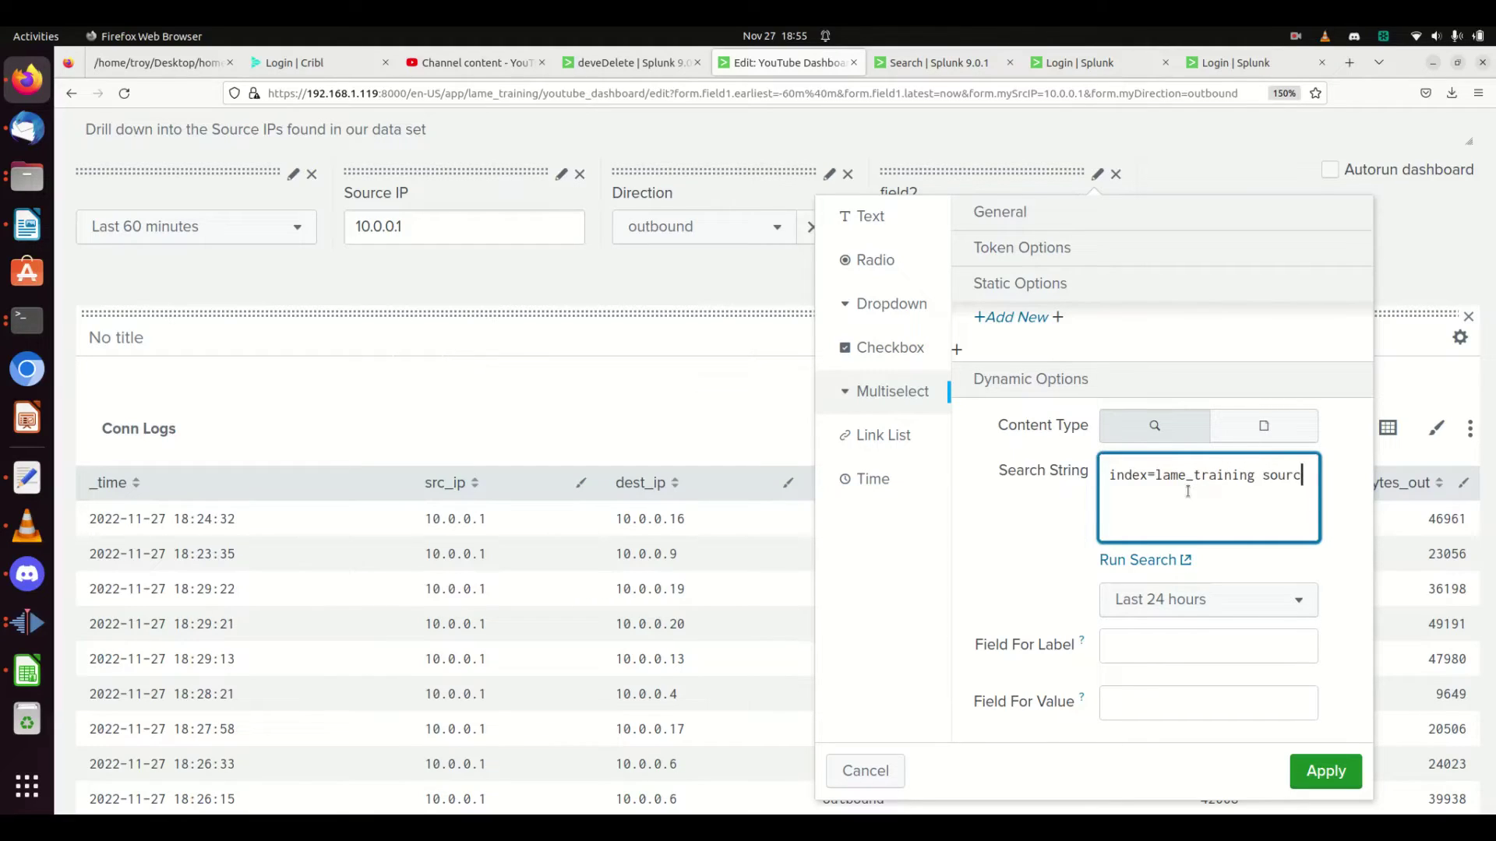
key(BackSpace)
key(BackSpace)
text(pe=lame_conn |)
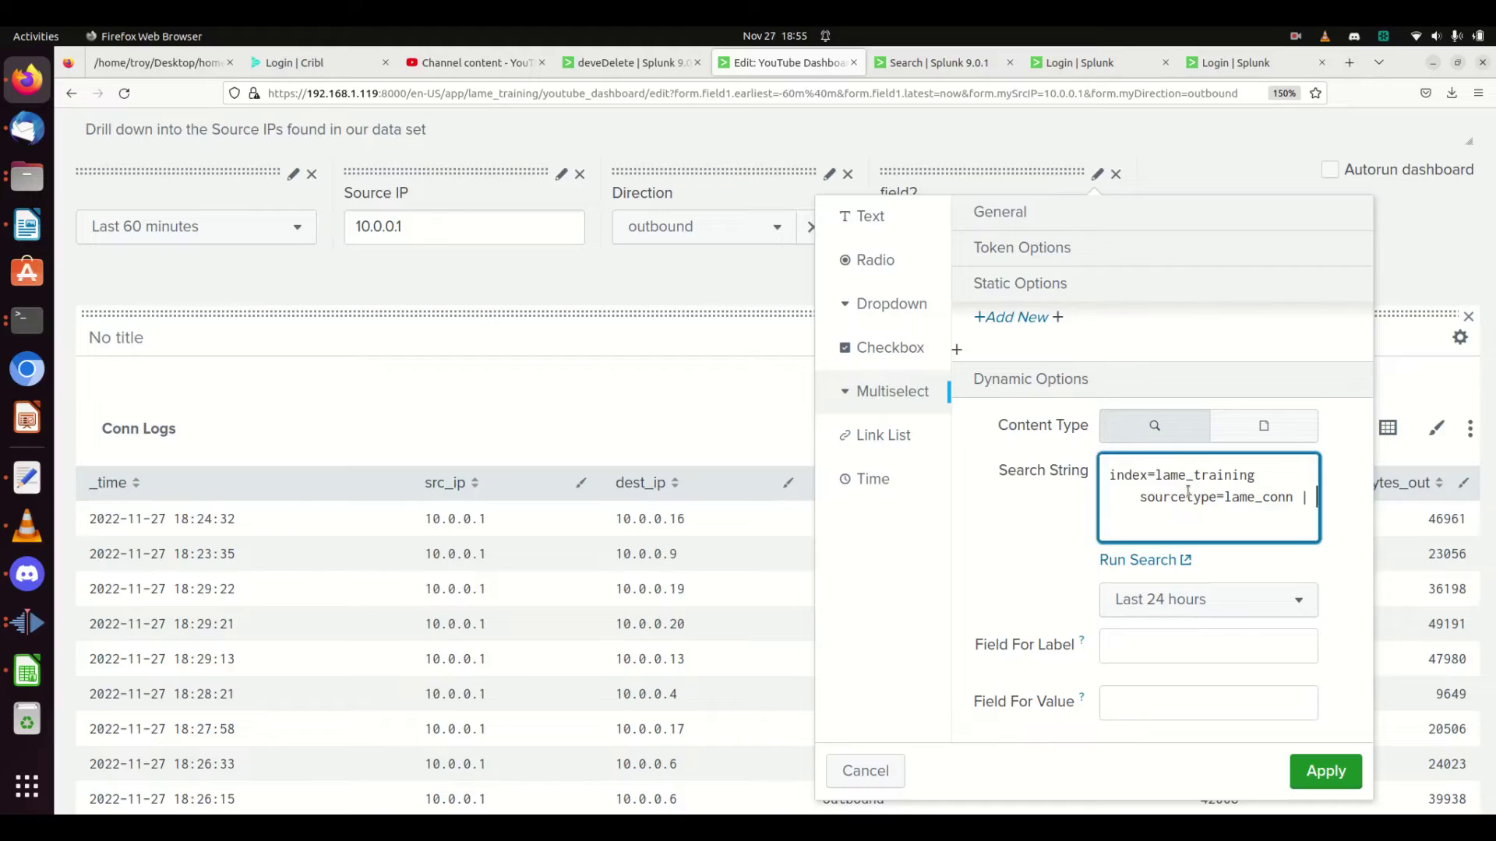
text( stats count by dest_ip)
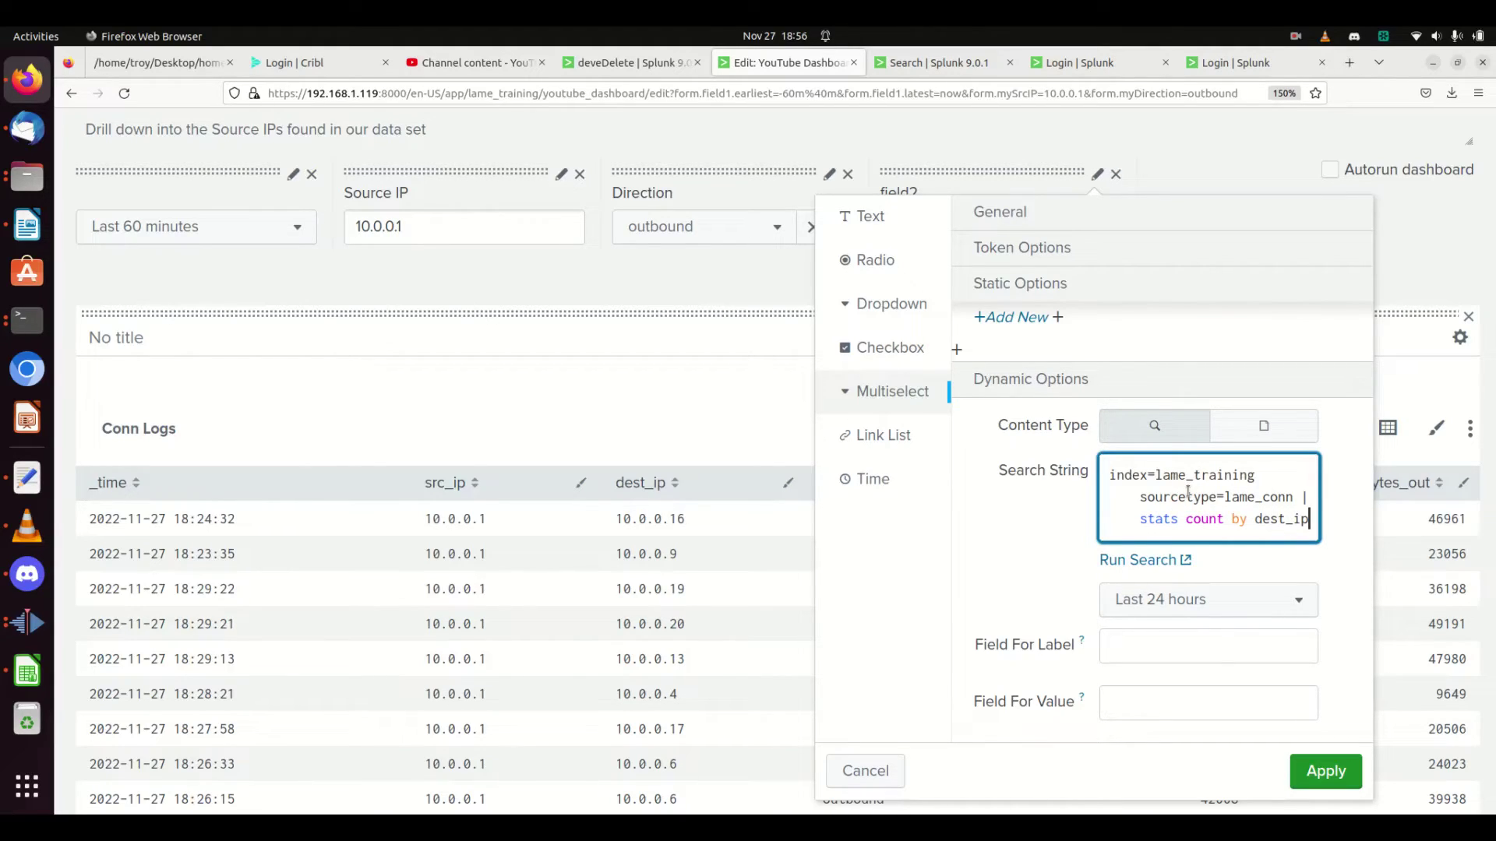
Step: Set both the label field and the value field of the dynamic options to dest_ip and apply the Destination IP input's settings
click(1116, 649)
text(dest)
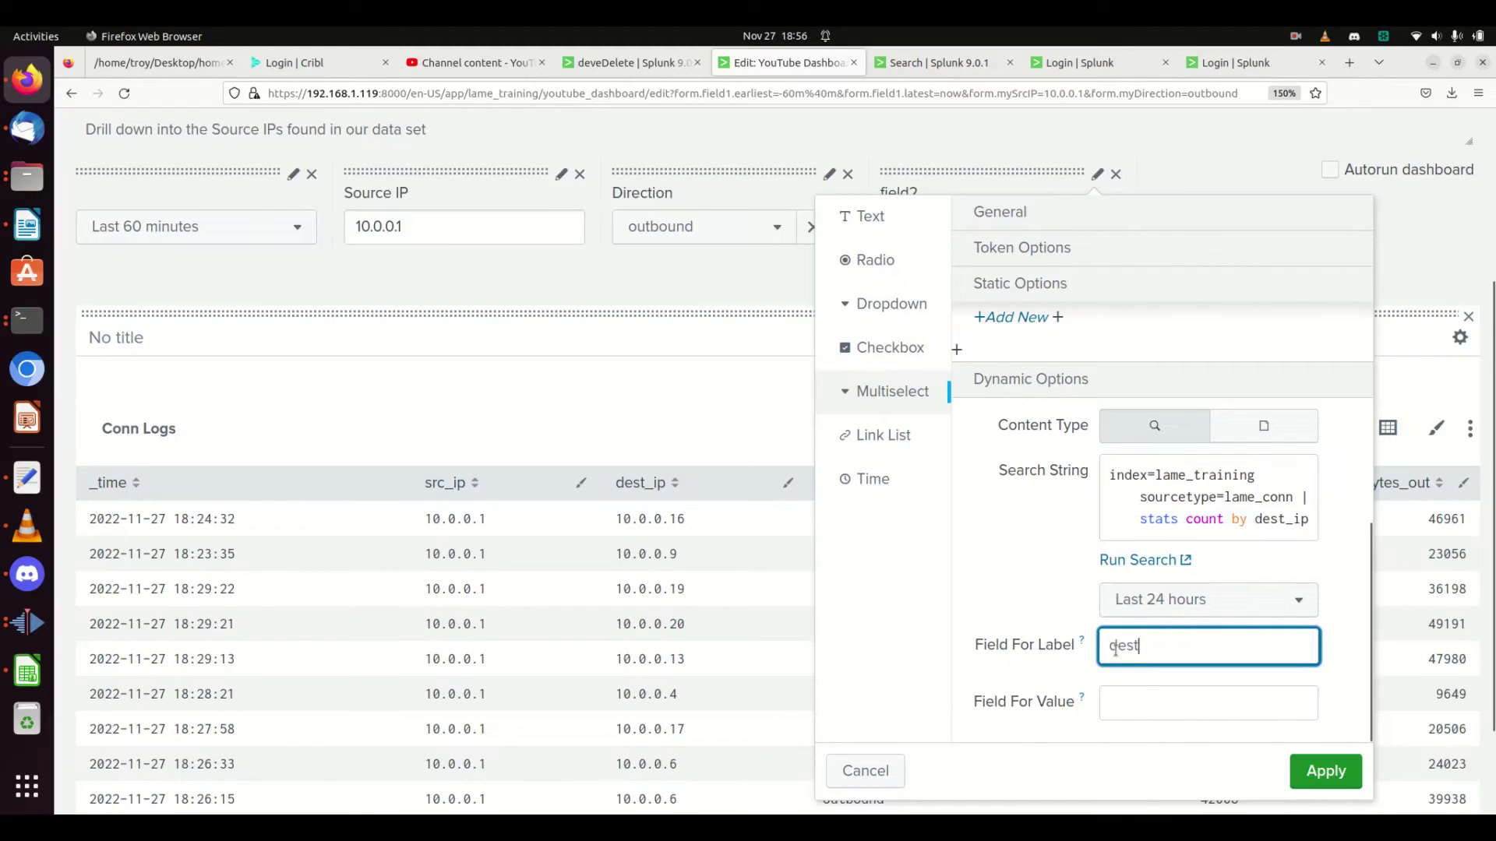
text(_ip)
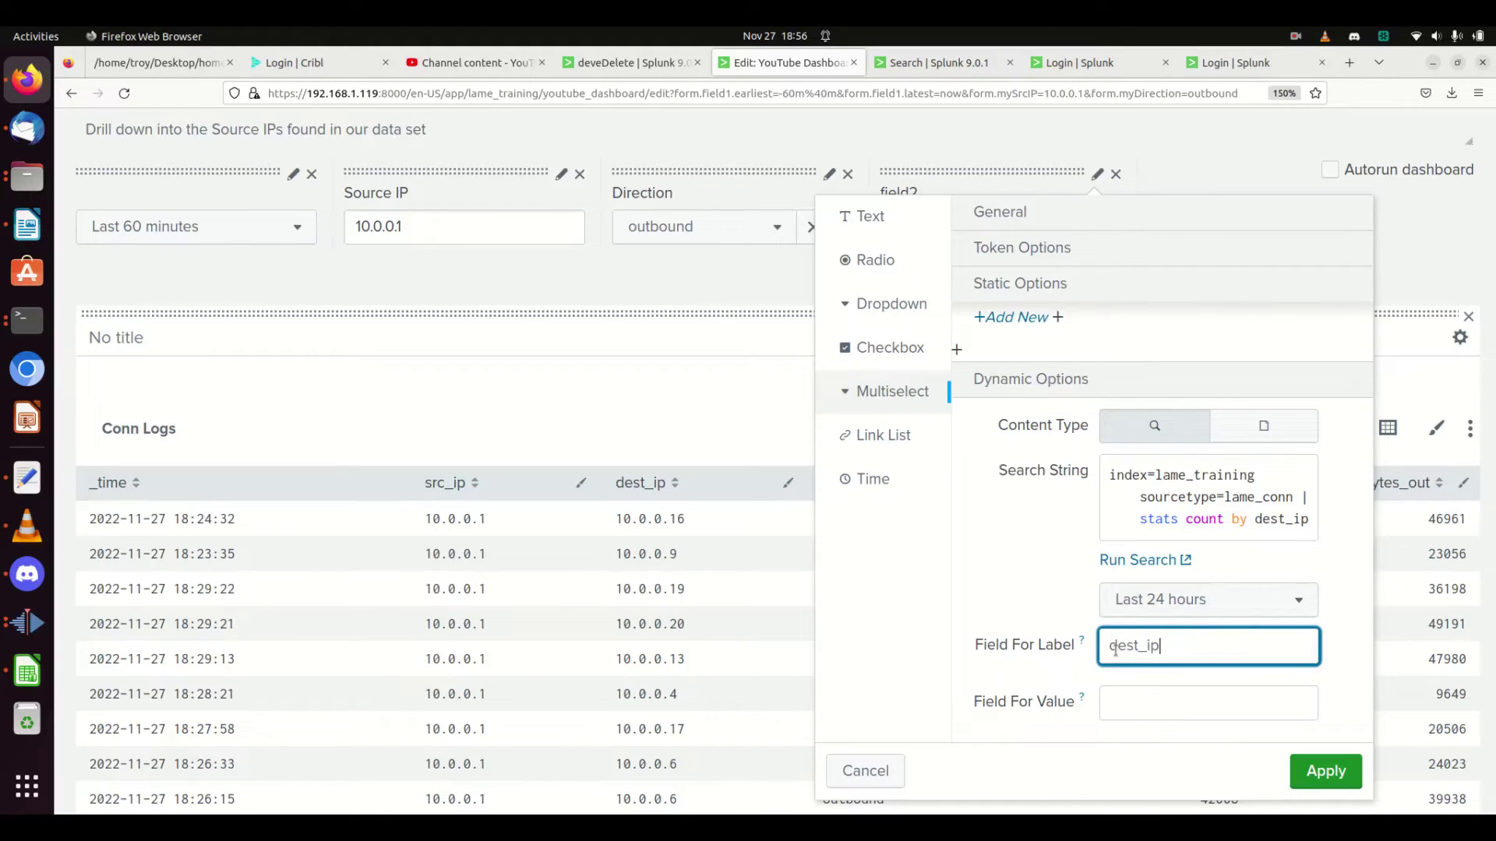
key(Tab)
key(Tab)
text(dest_ip)
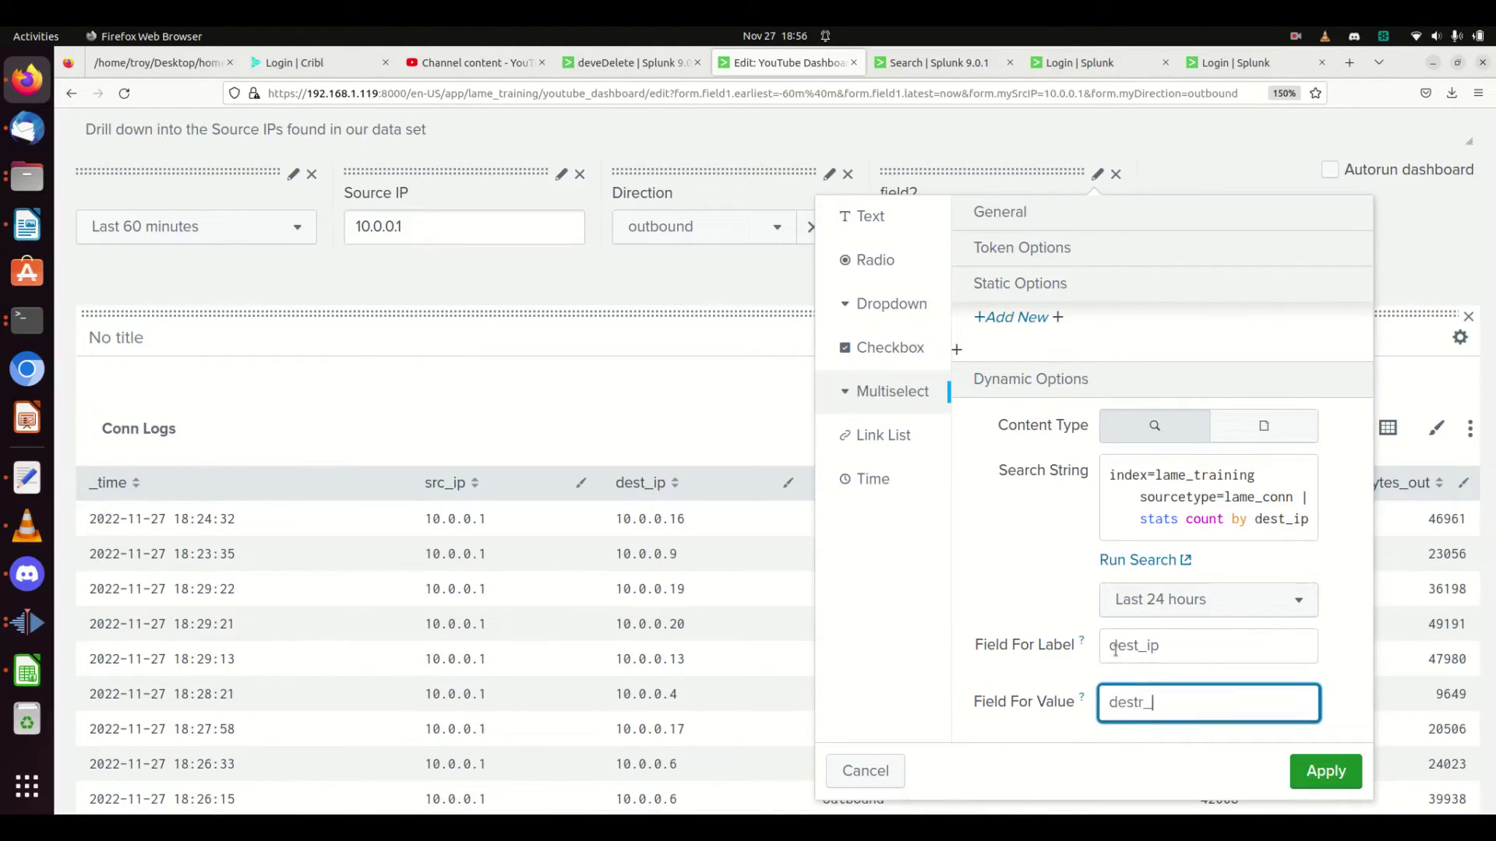
key(BackSpace)
key(BackSpace)
key(BackSpace)
text(_ip)
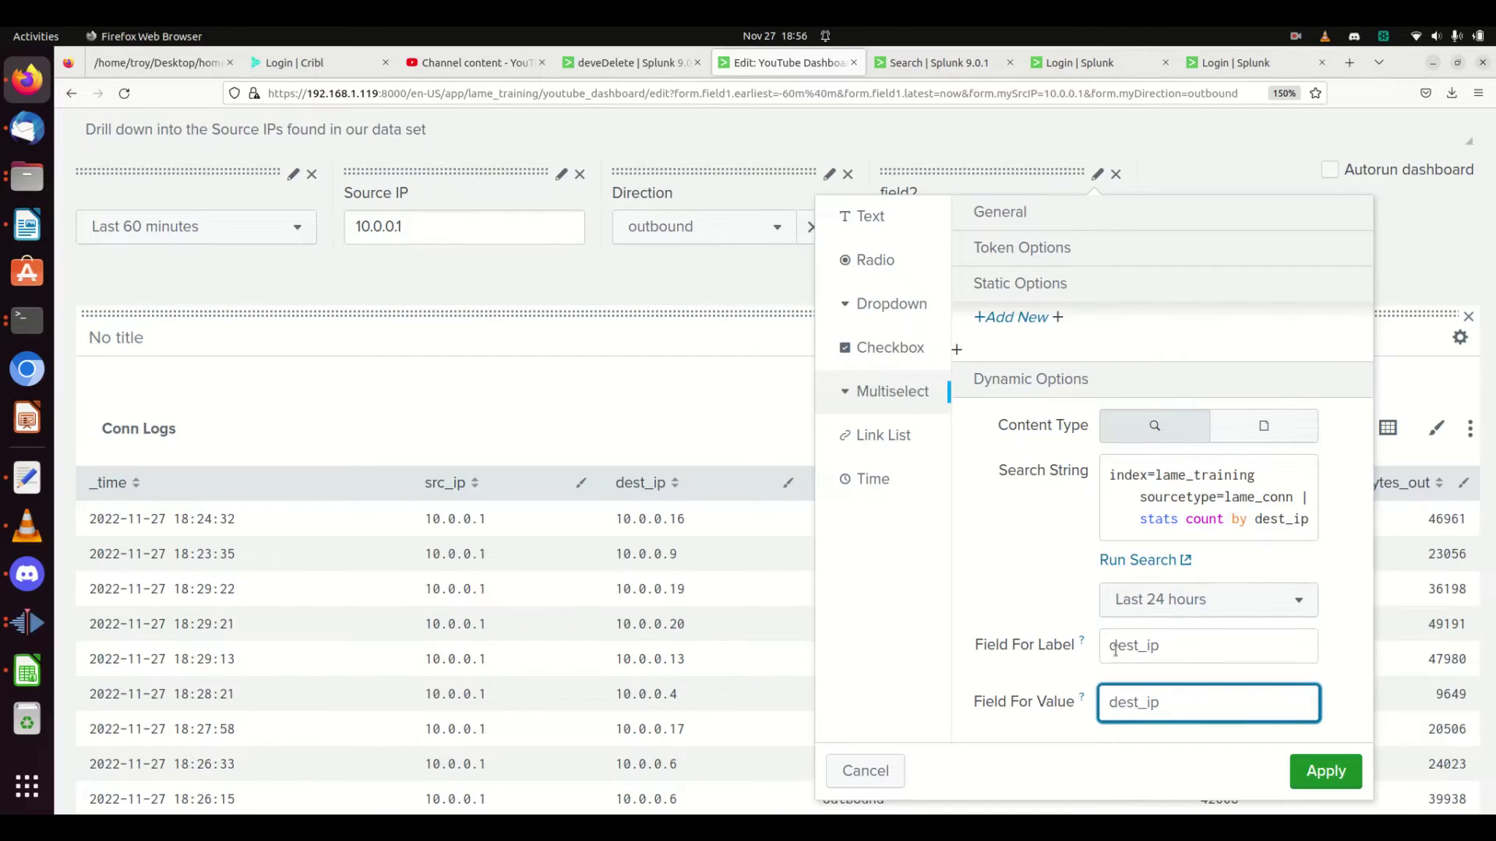
click(1322, 770)
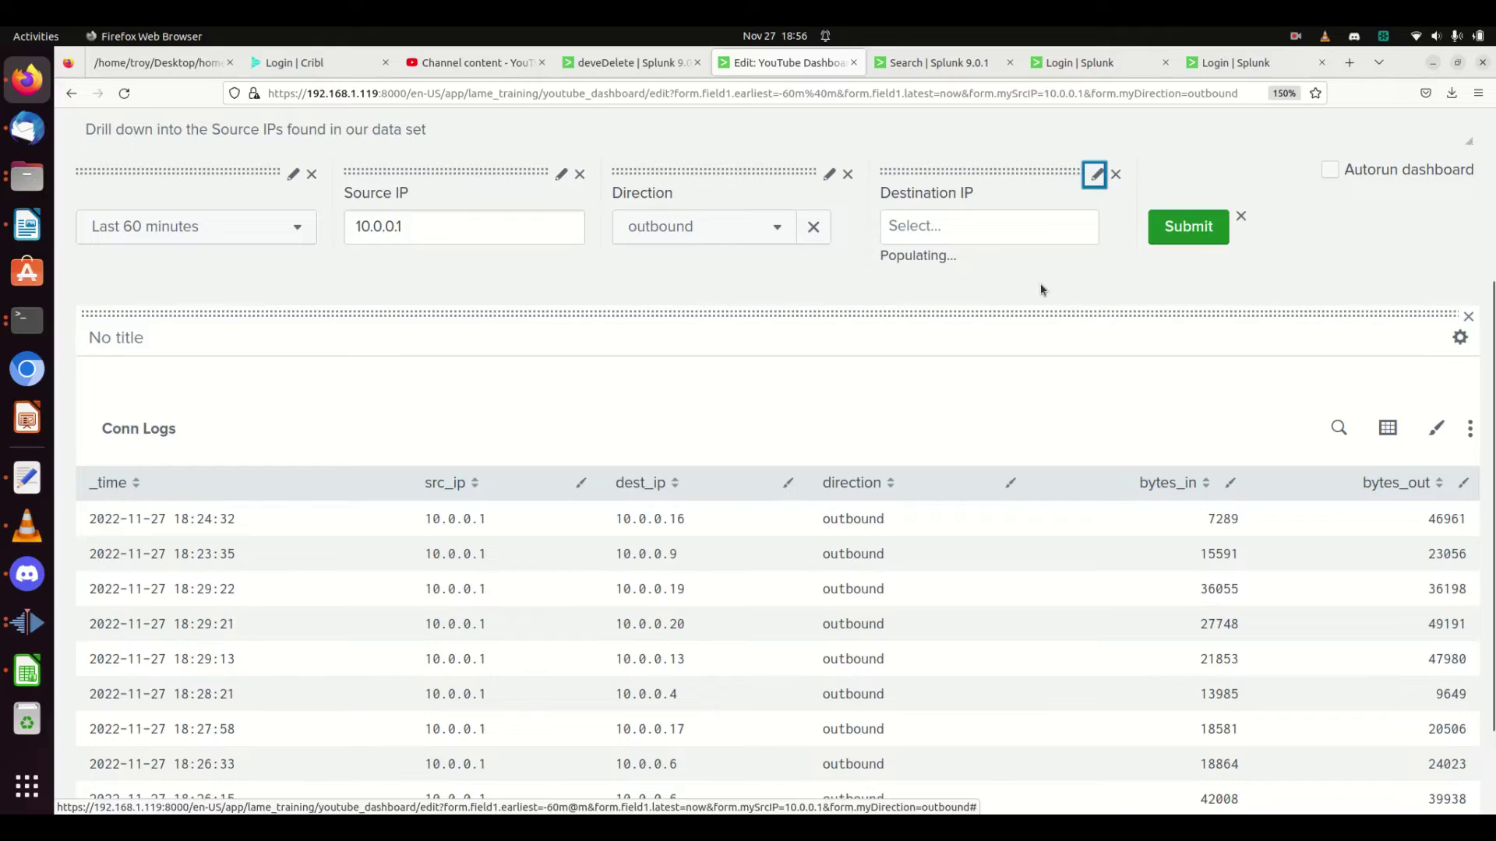
Step: Select the destination addresses 10.0.0.1 and 10.0.0.11 in the Destination IP multiselect, leaving no other addresses selected
click(991, 237)
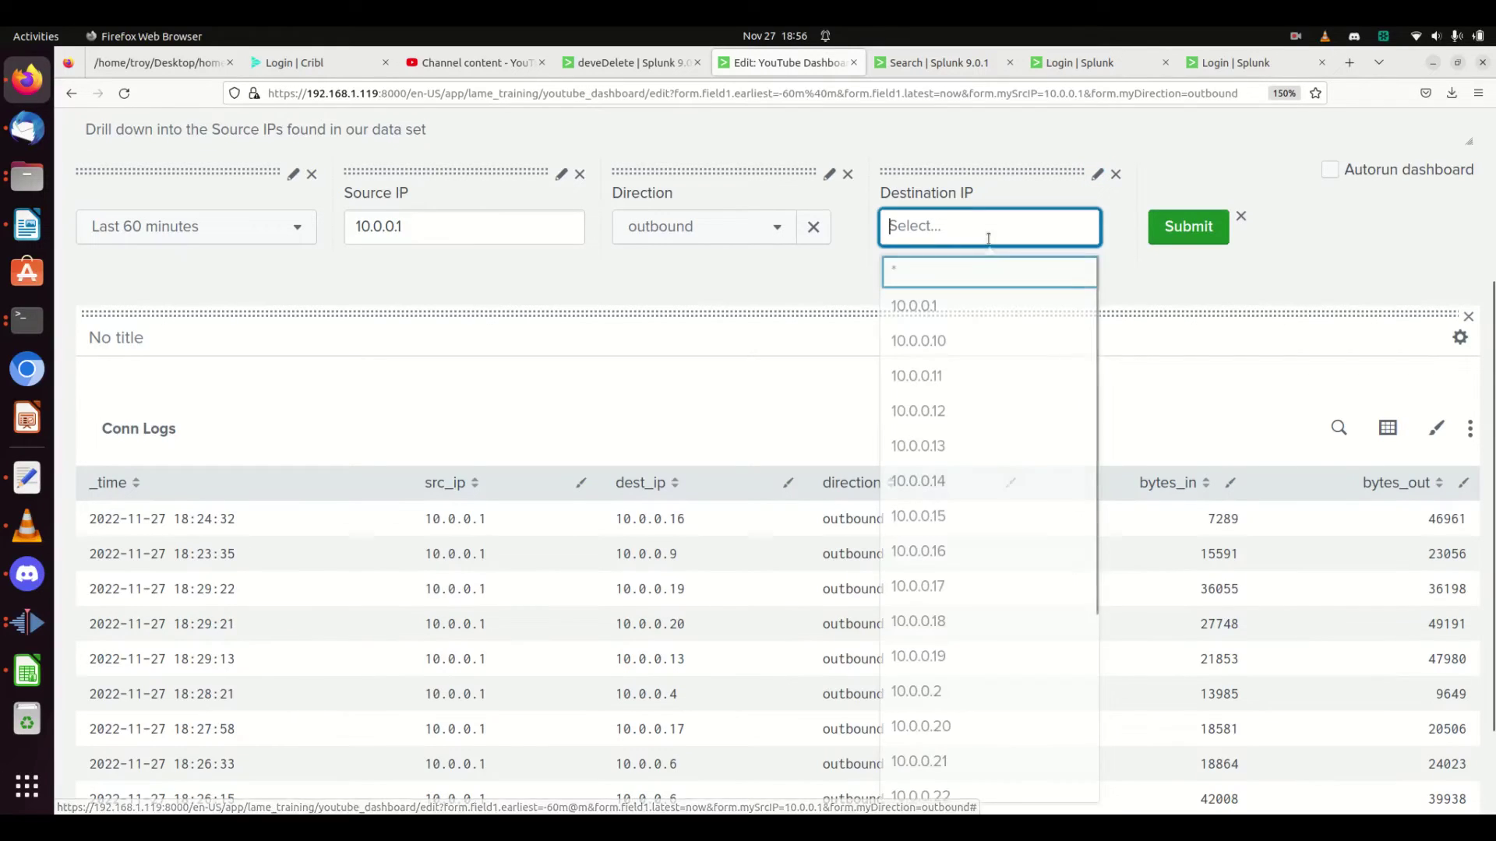
click(970, 306)
click(956, 341)
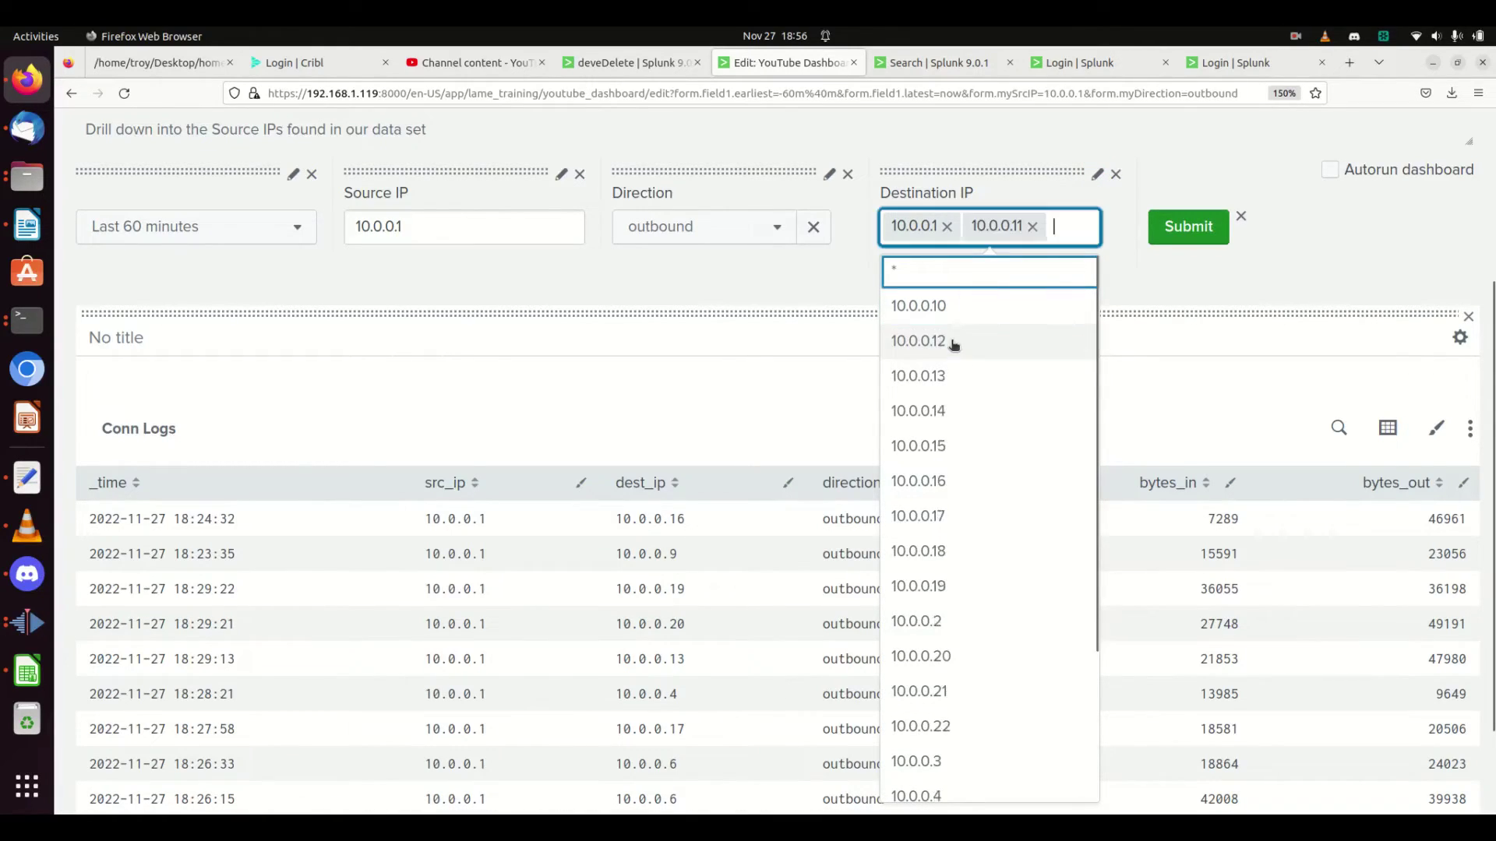
click(945, 391)
click(1013, 443)
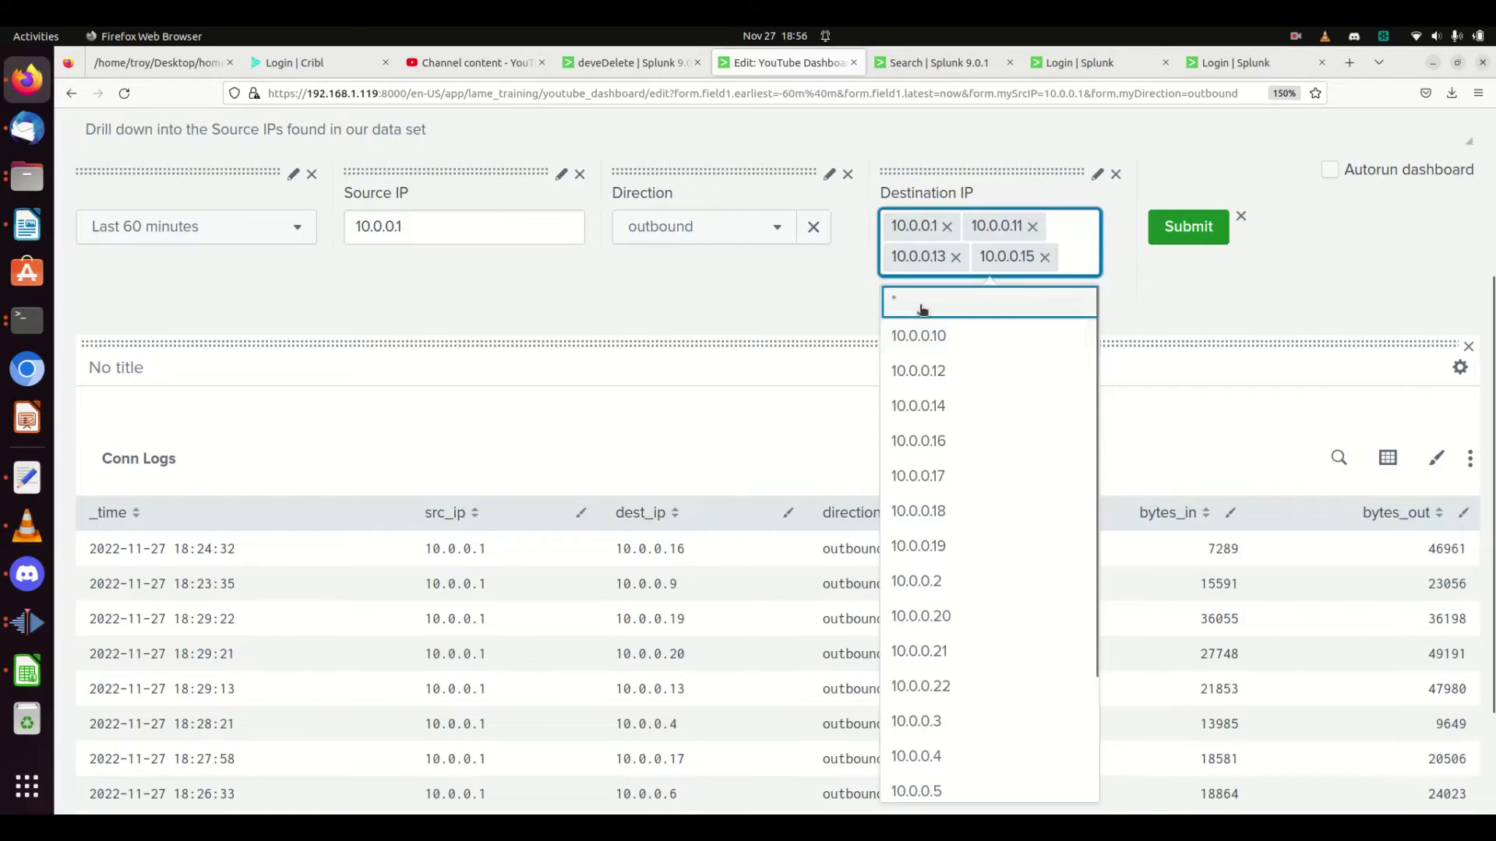
click(1044, 257)
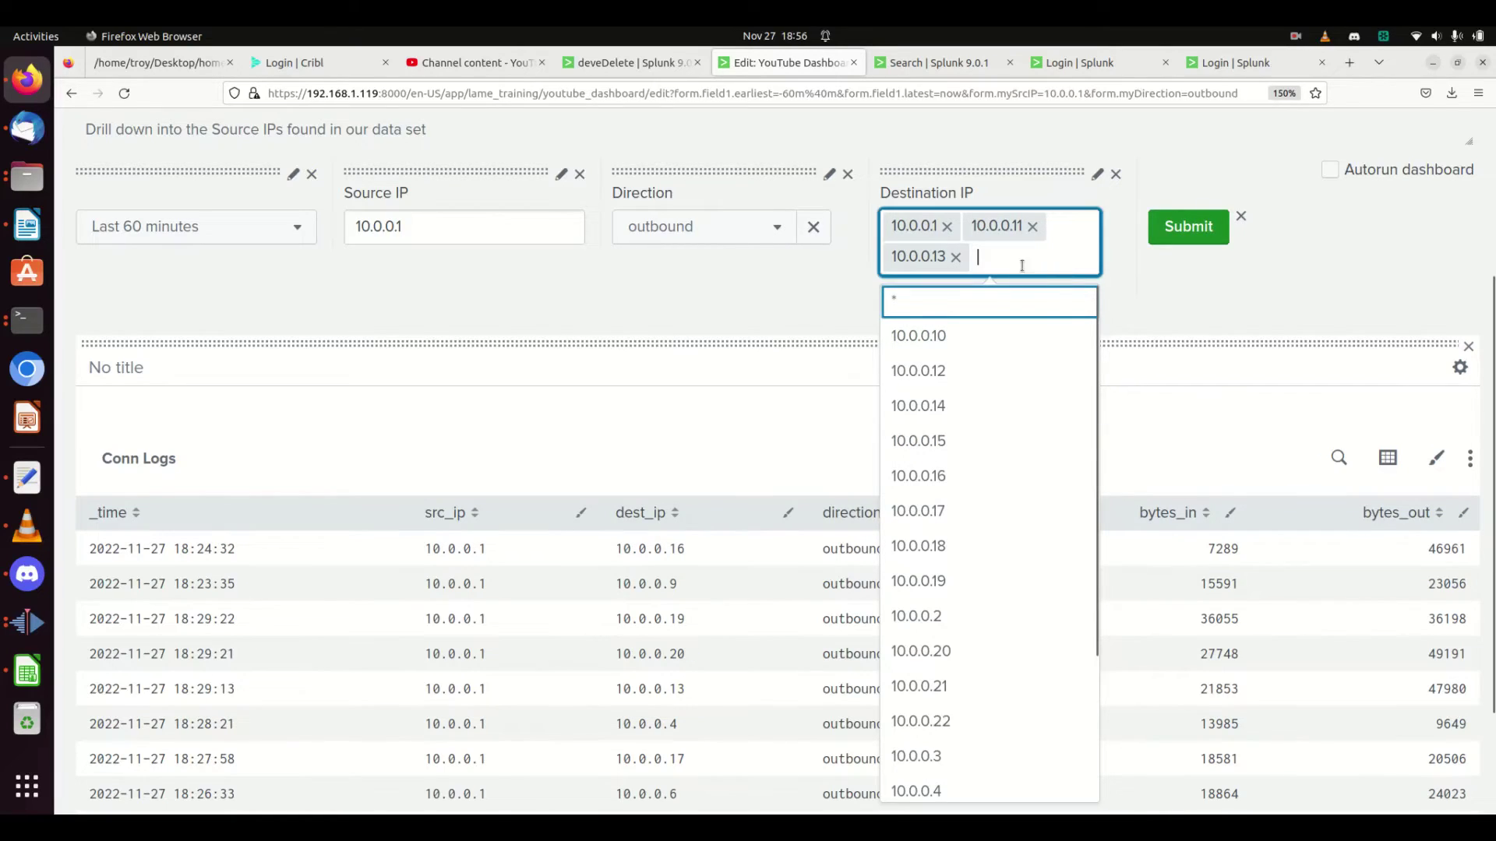
click(955, 258)
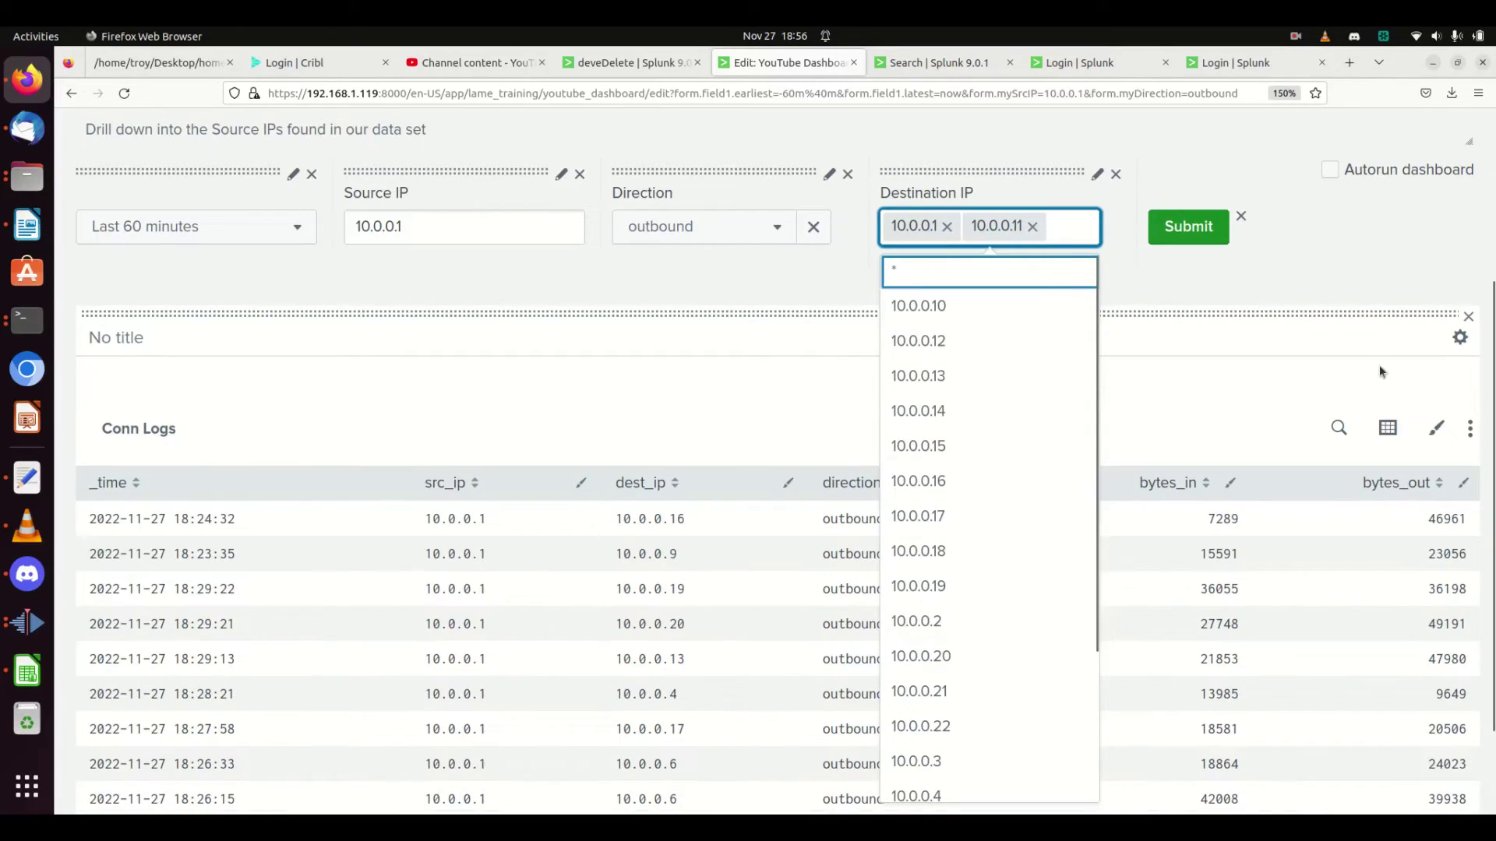
Step: Add the condition dest_ip IN ($dest_ip) after direction=$myDirection$ in the Conn Logs search string and apply it
click(1339, 427)
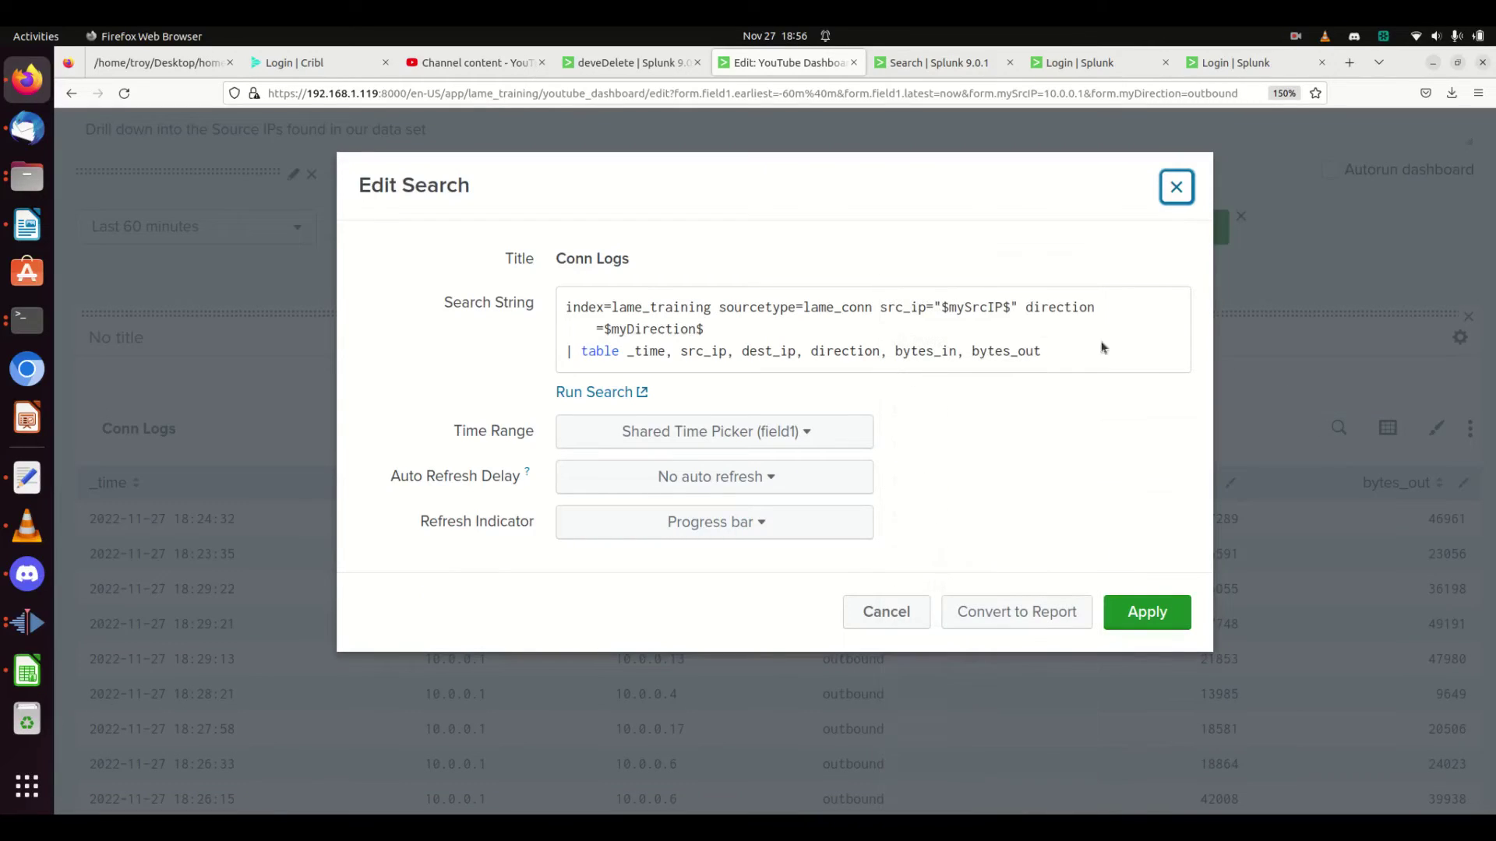
click(940, 328)
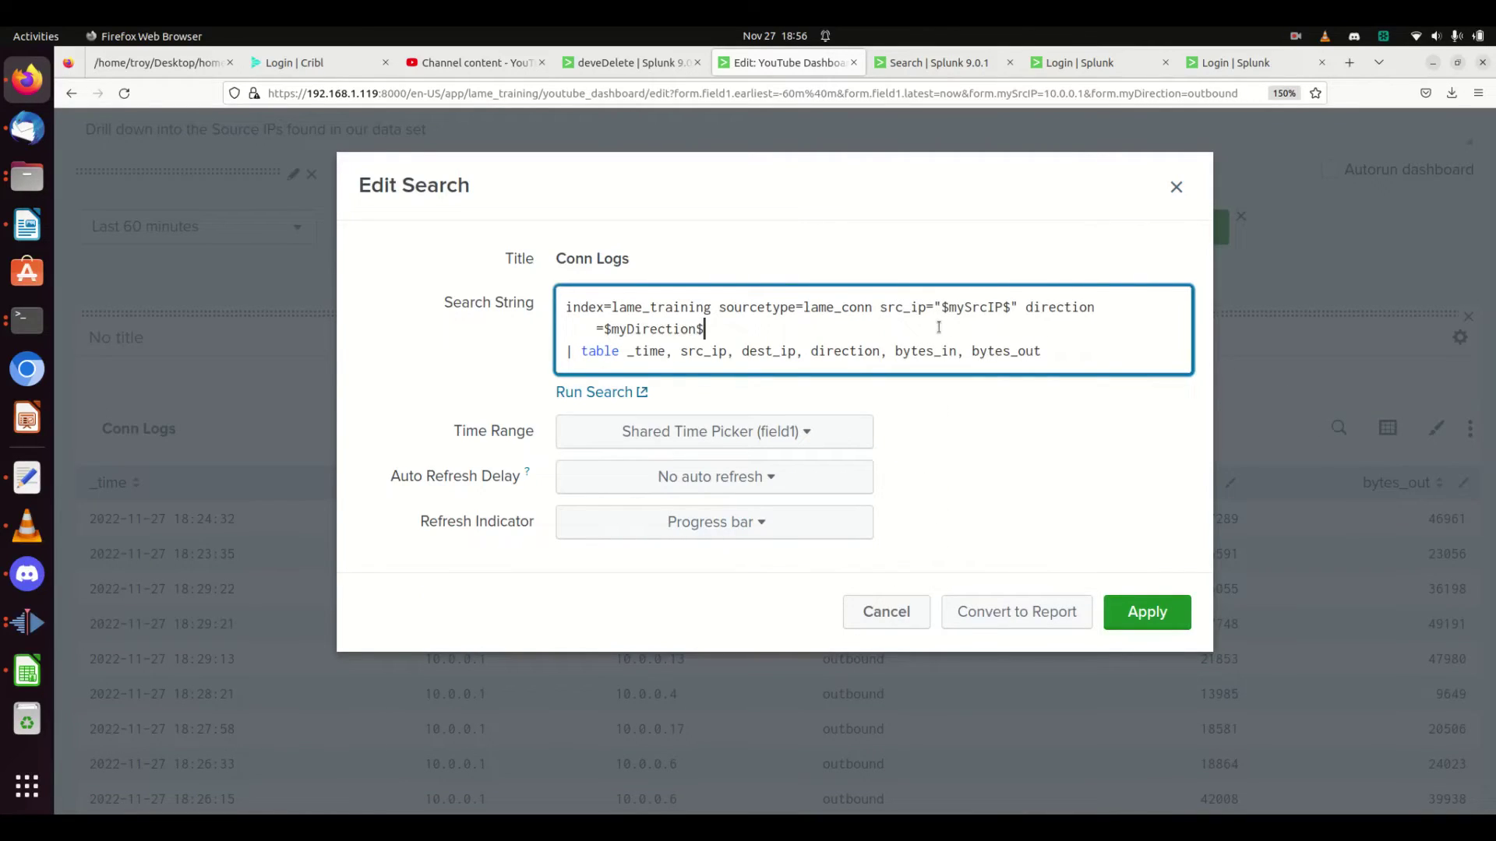
text(dest_ip)
text(=$)
key(BackSpace)
key(BackSpace)
text(IN (   ))
key(Left)
key(Left)
key(Left)
key(Left)
text($dest_ip)
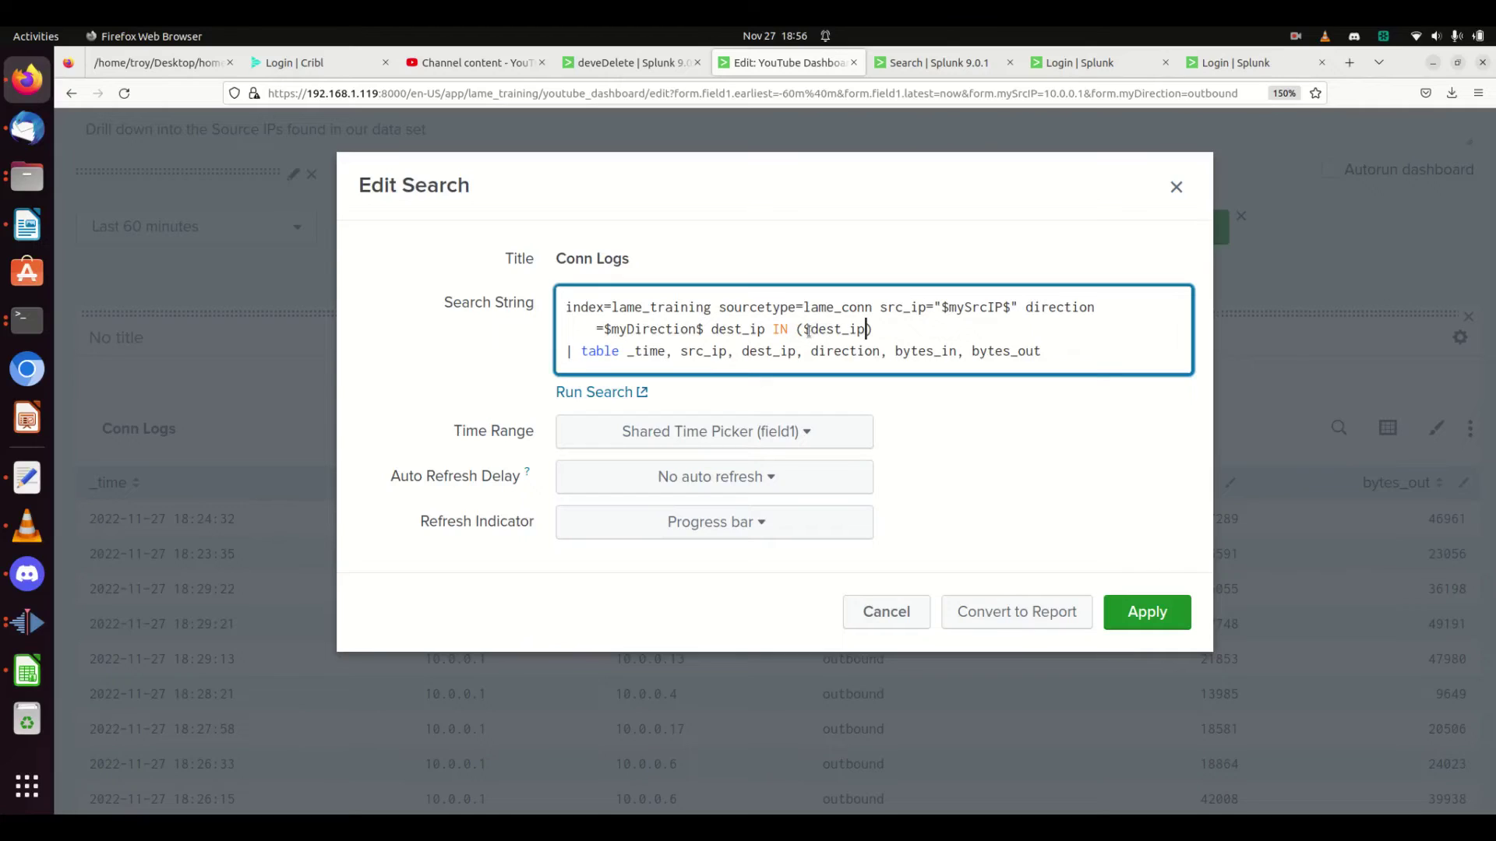
click(1143, 613)
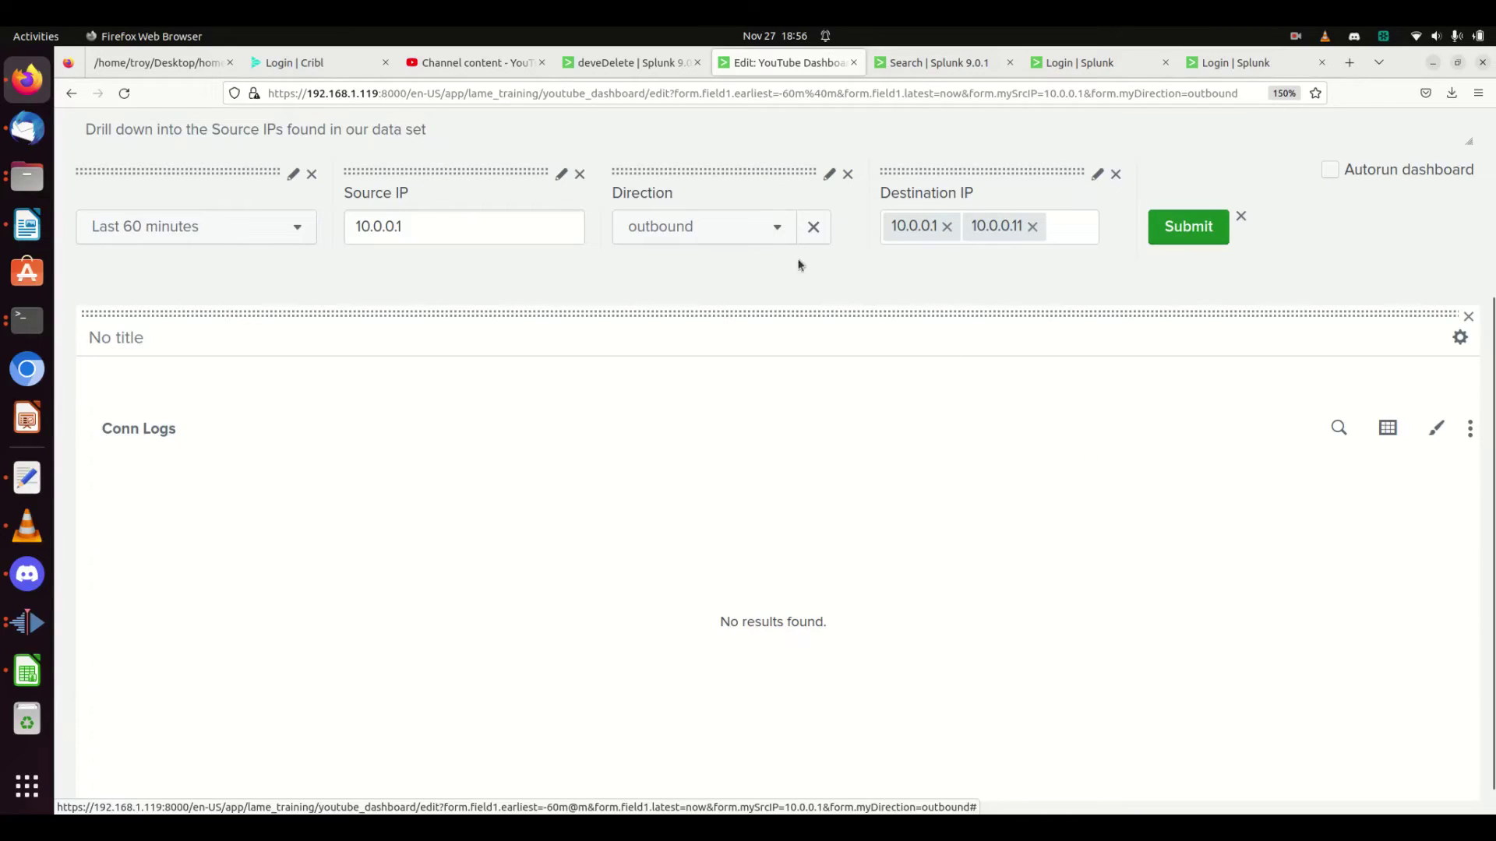
Step: Set the Source IP filter to * and the Direction filter to Both Directions, and submit the filters
triple_click(515, 225)
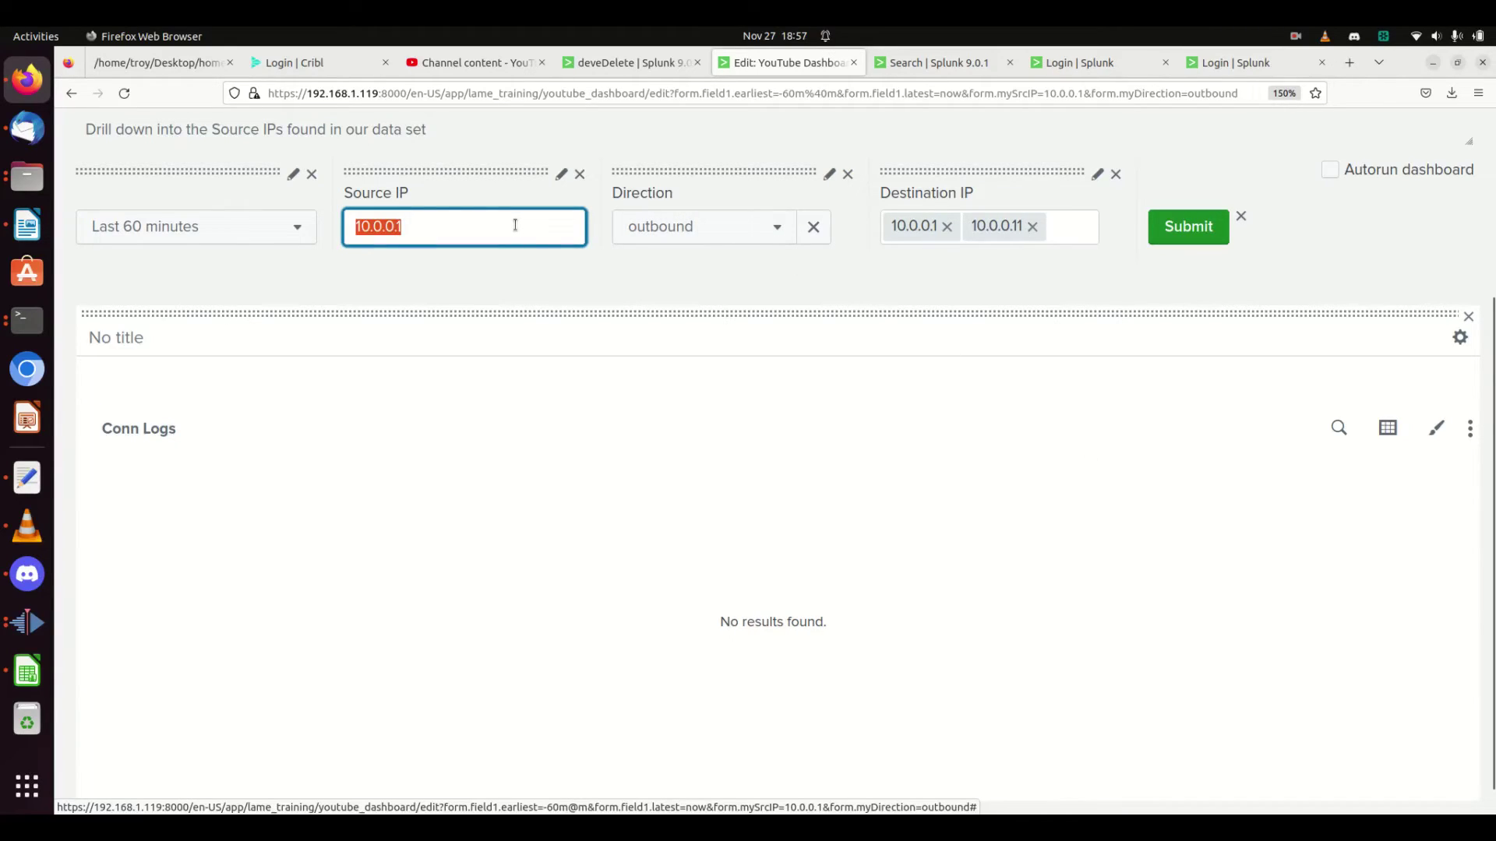
text(*)
click(711, 226)
click(693, 270)
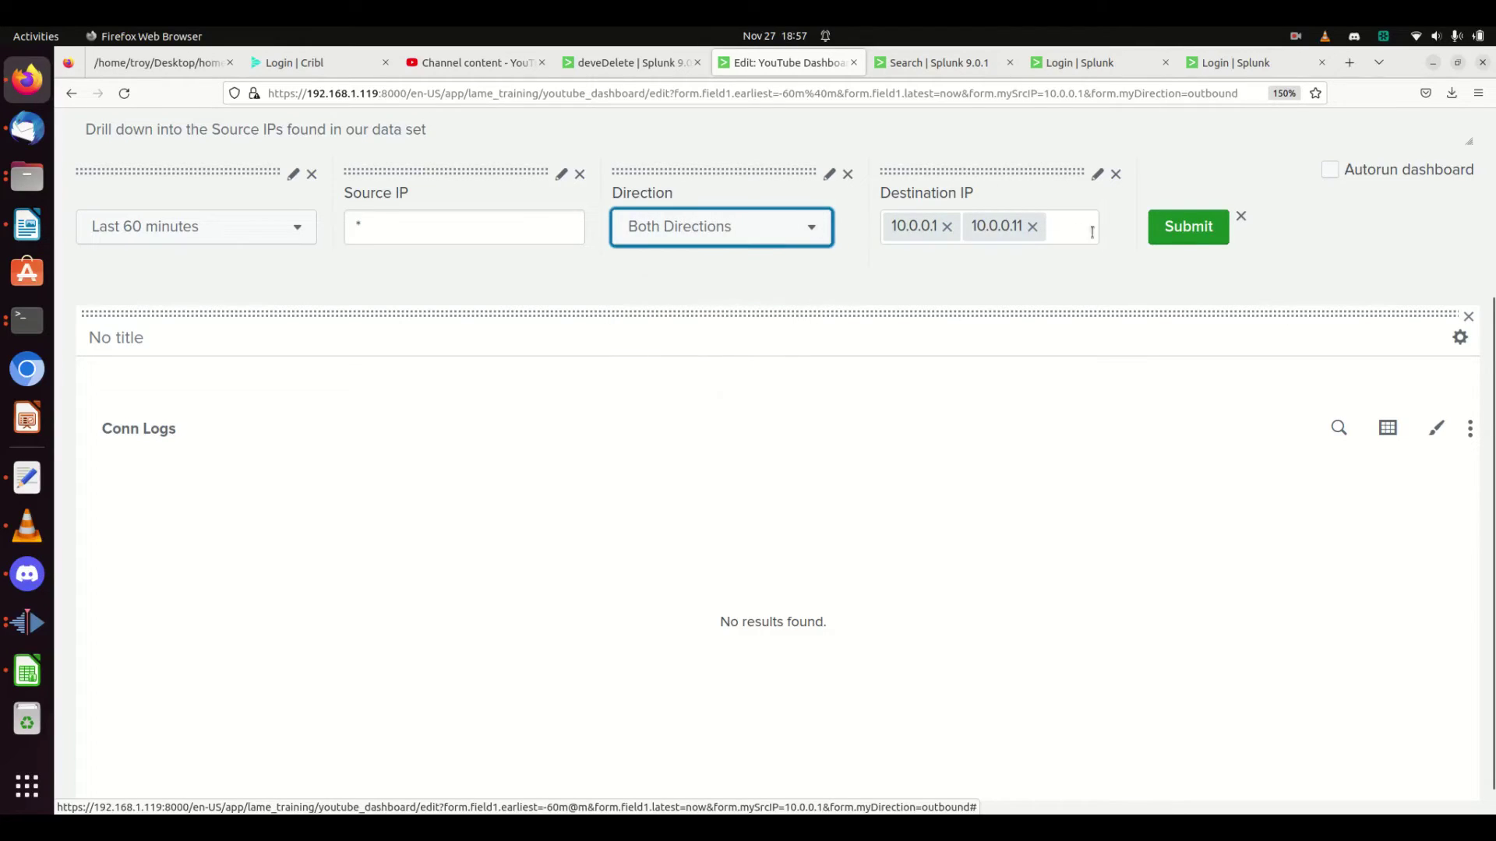
click(1188, 227)
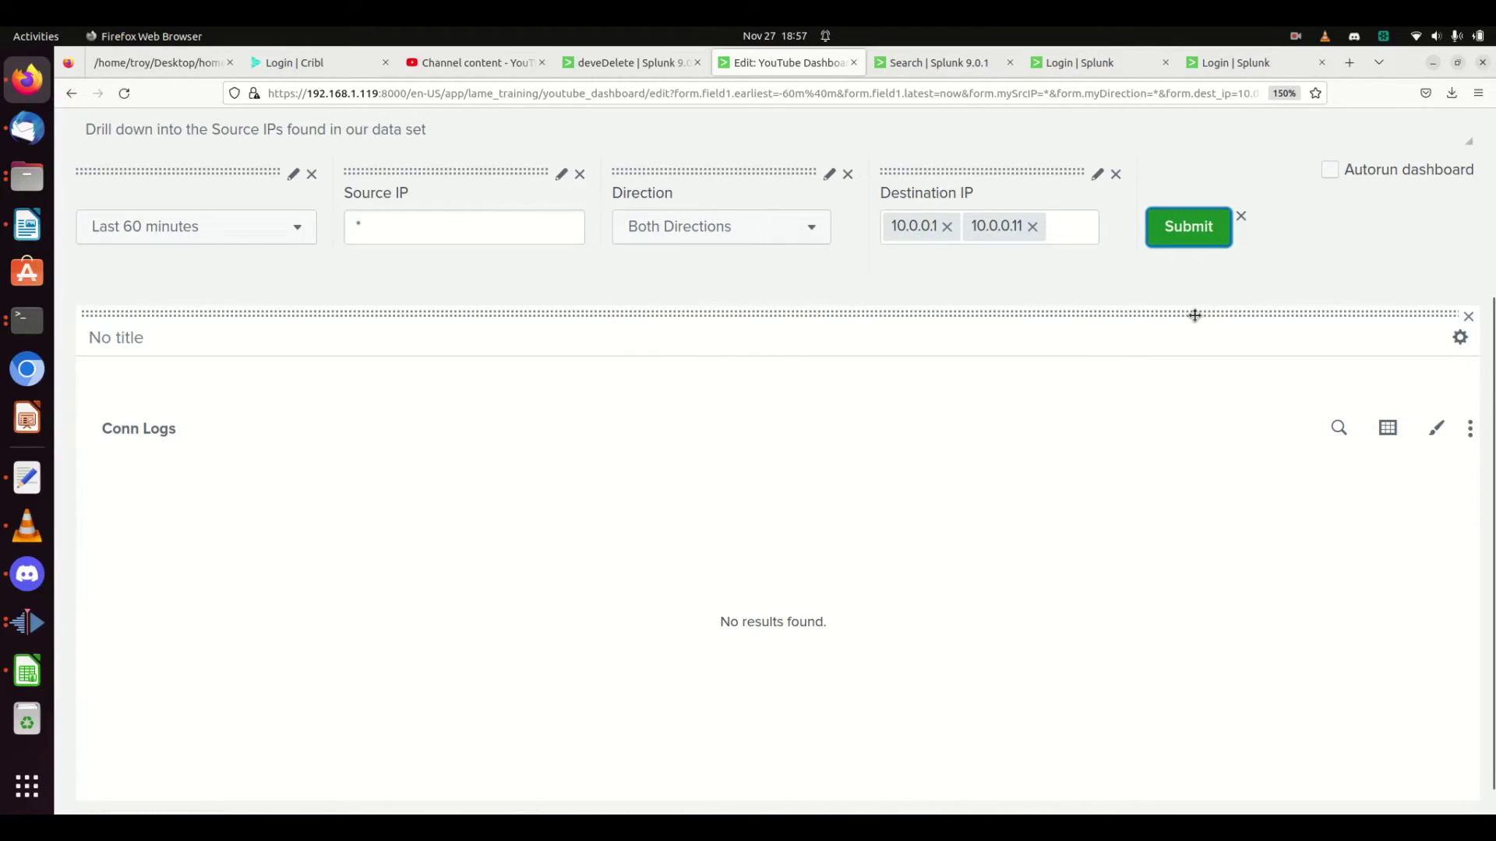
Step: Submit the filters with 10.0.0.11 removed from Destination IP, and again with only * selected there
click(1032, 226)
click(1169, 232)
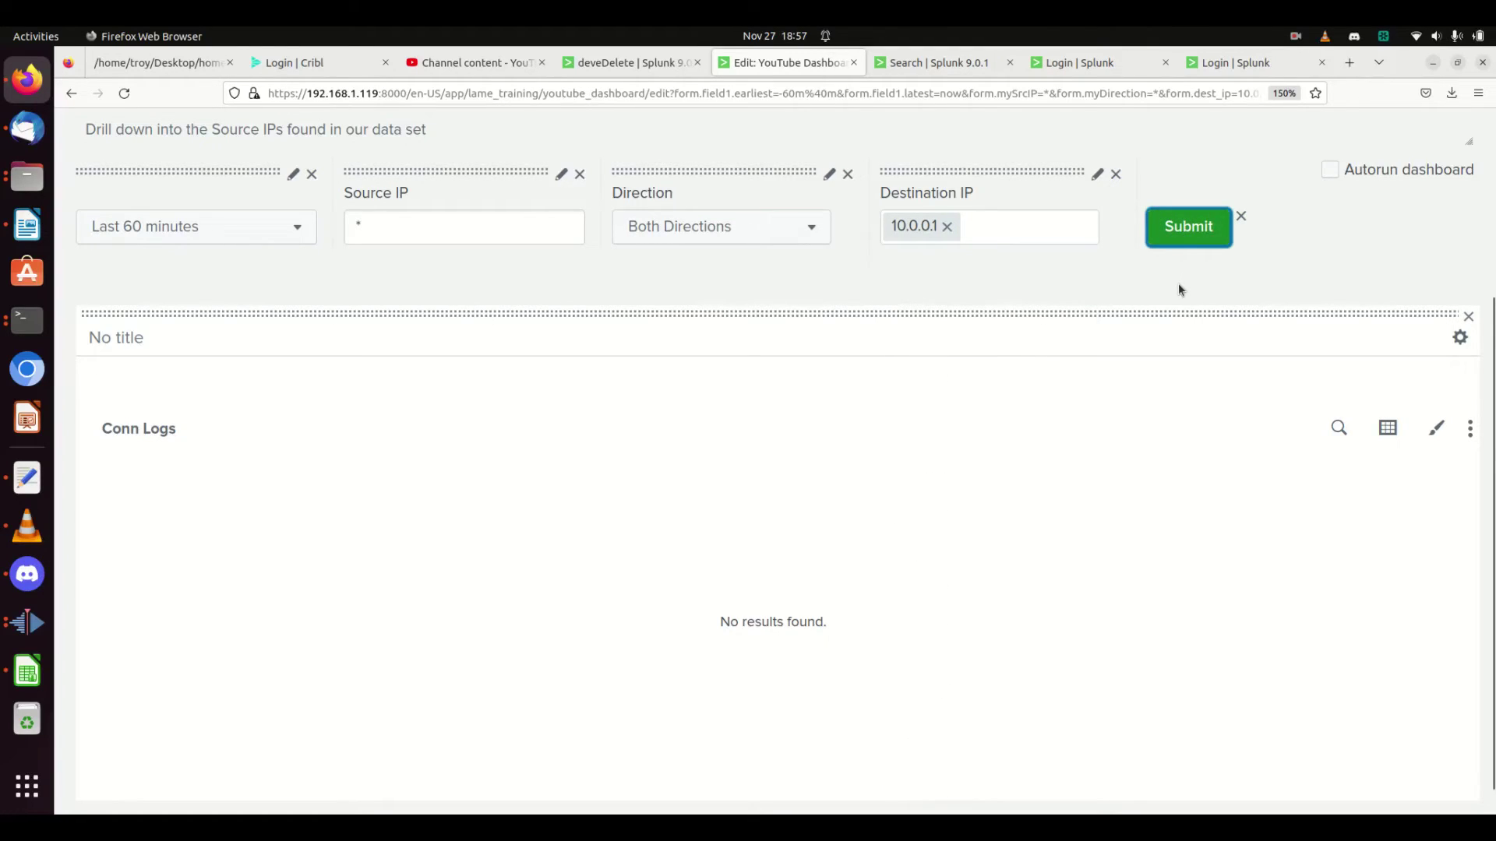
click(1048, 239)
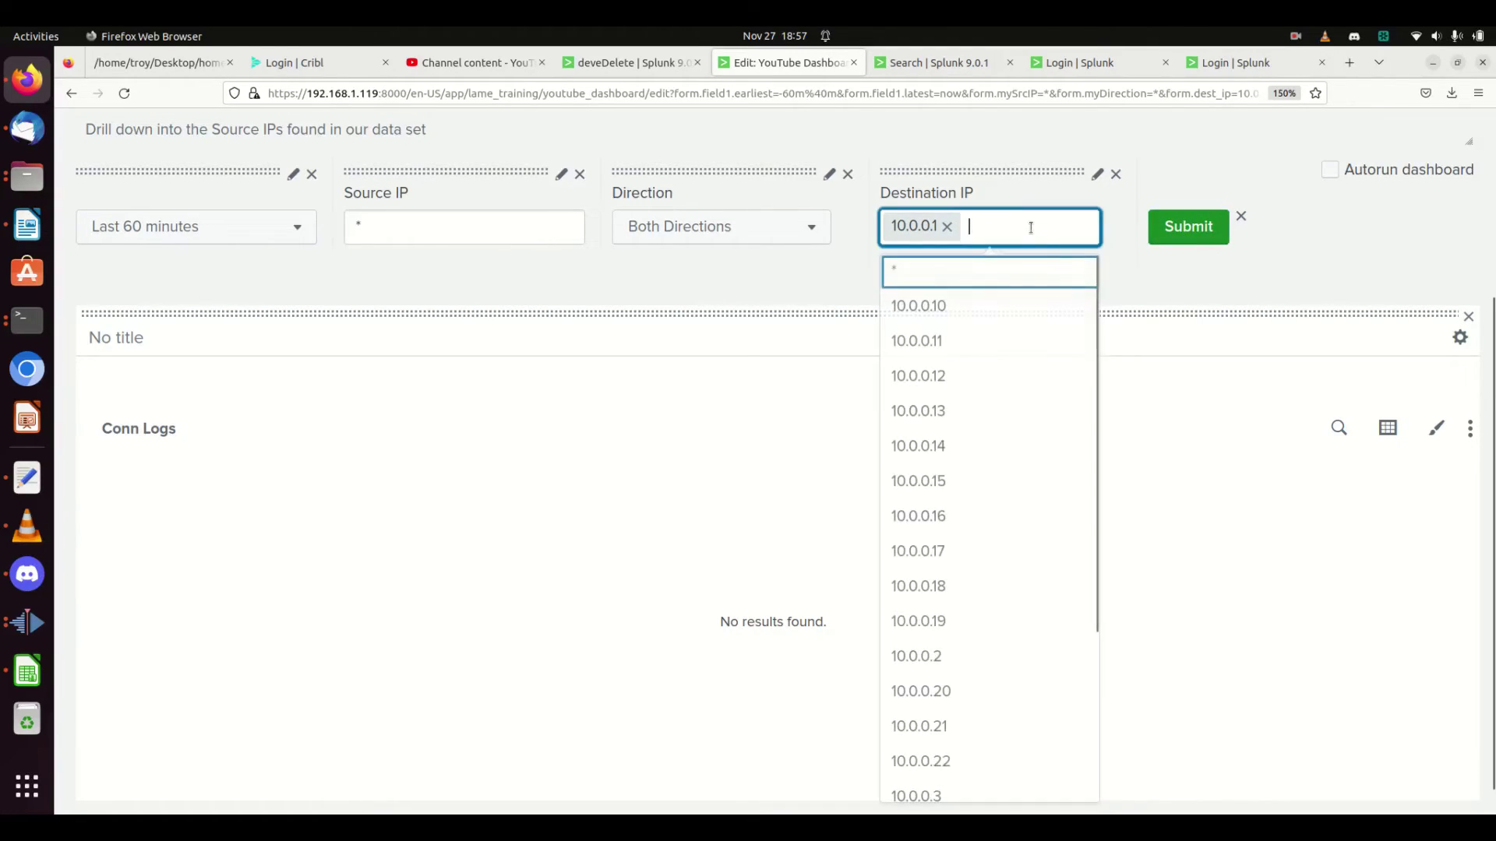
click(943, 272)
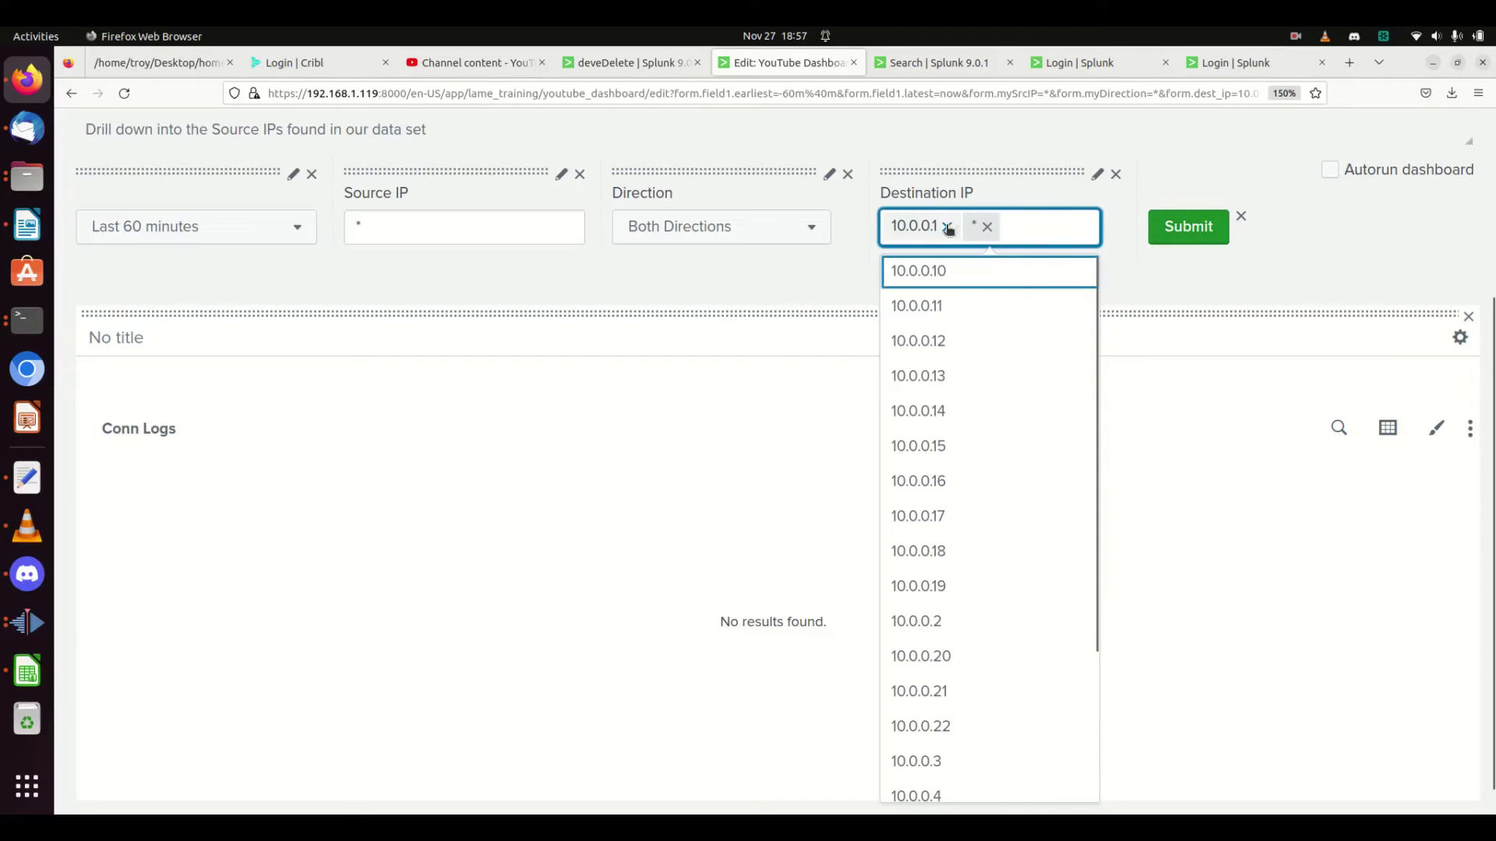
click(1161, 227)
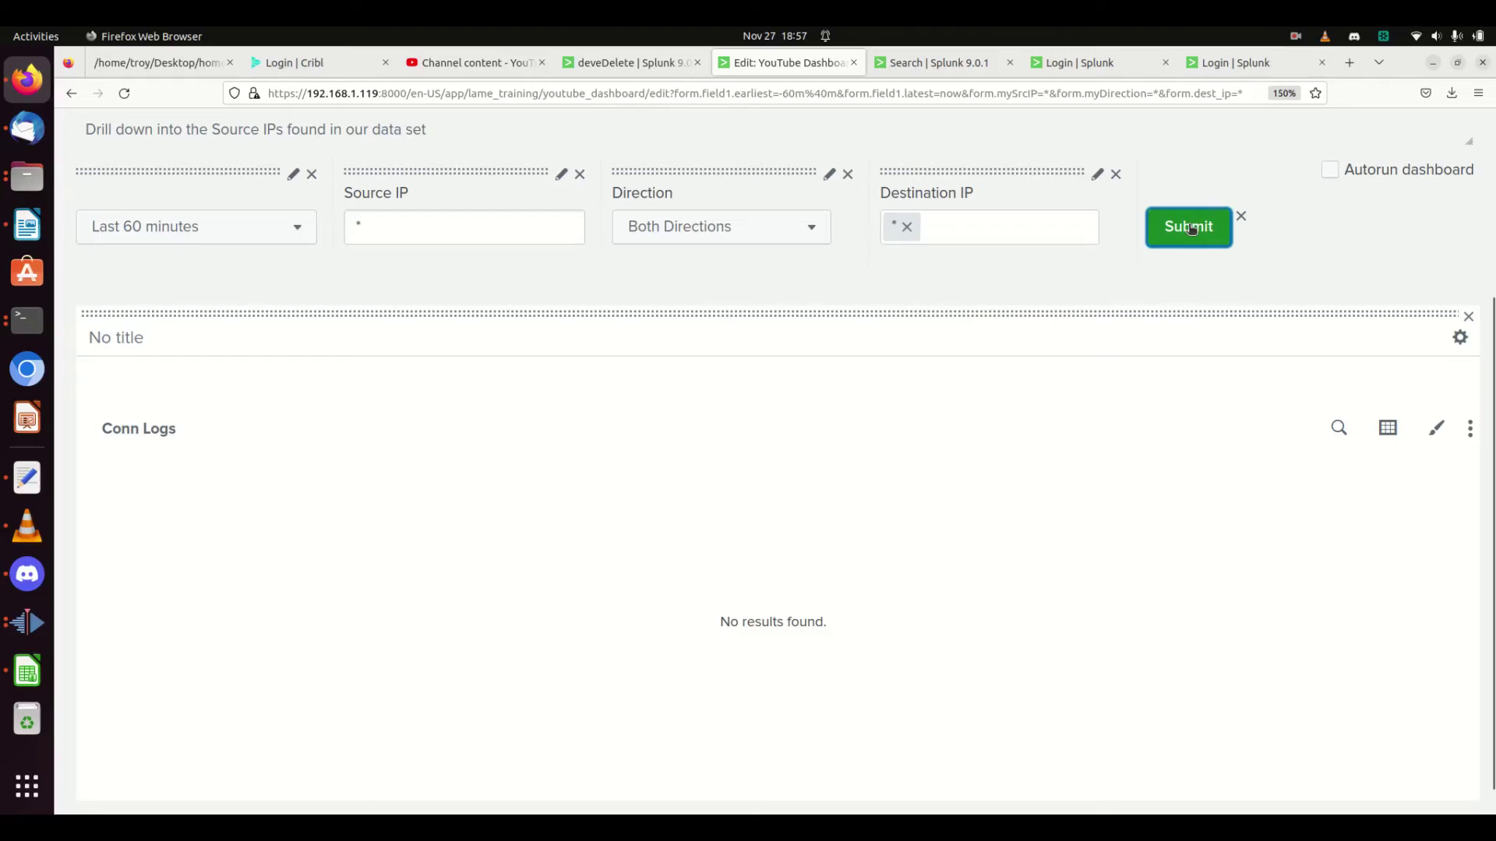
Step: Save the dashboard and inspect the Conn Logs table's resolved query in a separate search page
scroll(1352, 545, down, 1)
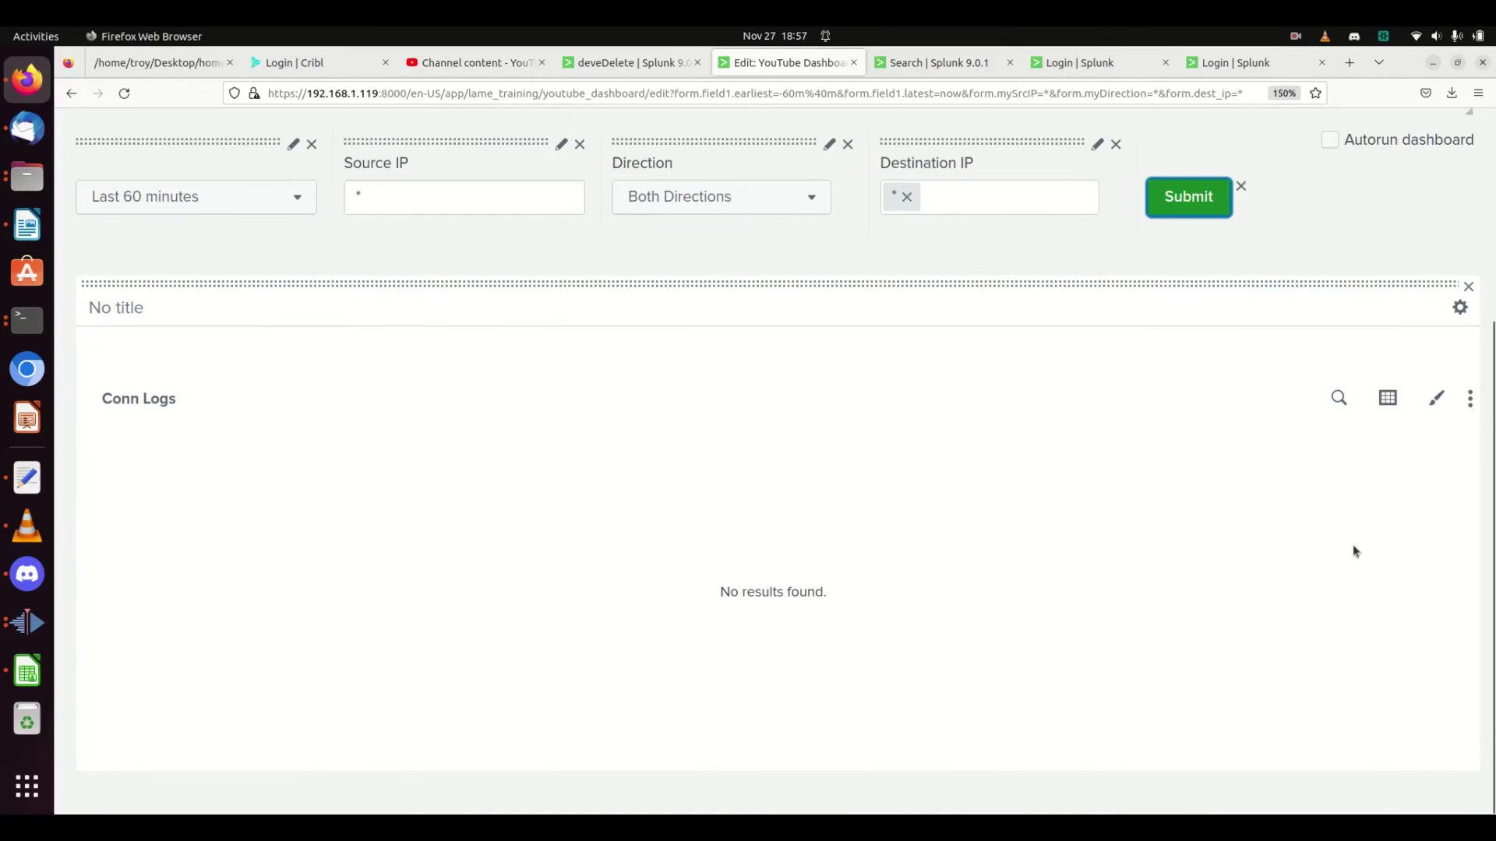
scroll(1380, 351, up, 5)
click(1414, 279)
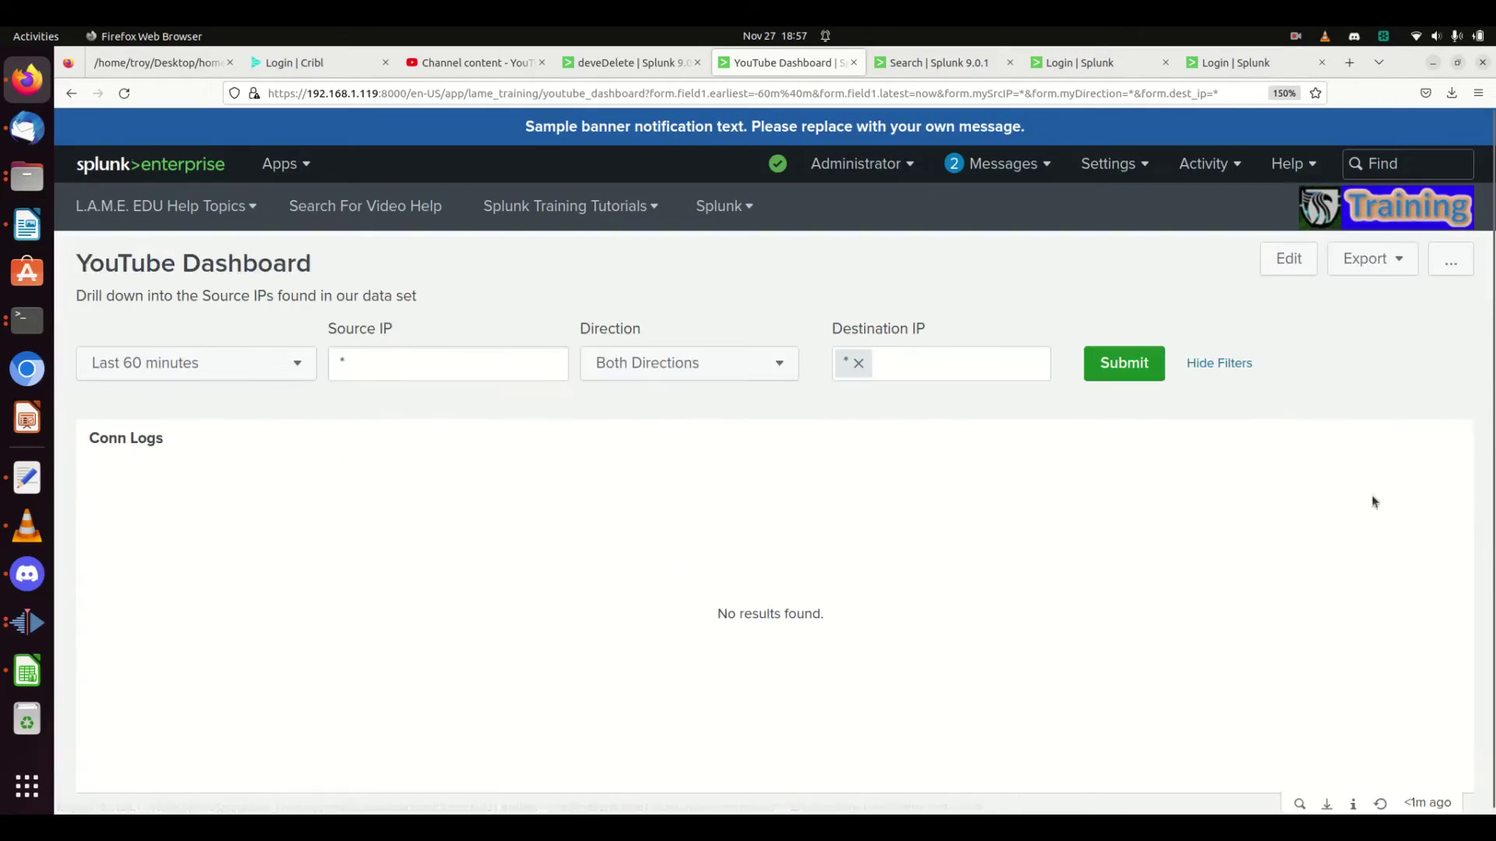
click(1301, 799)
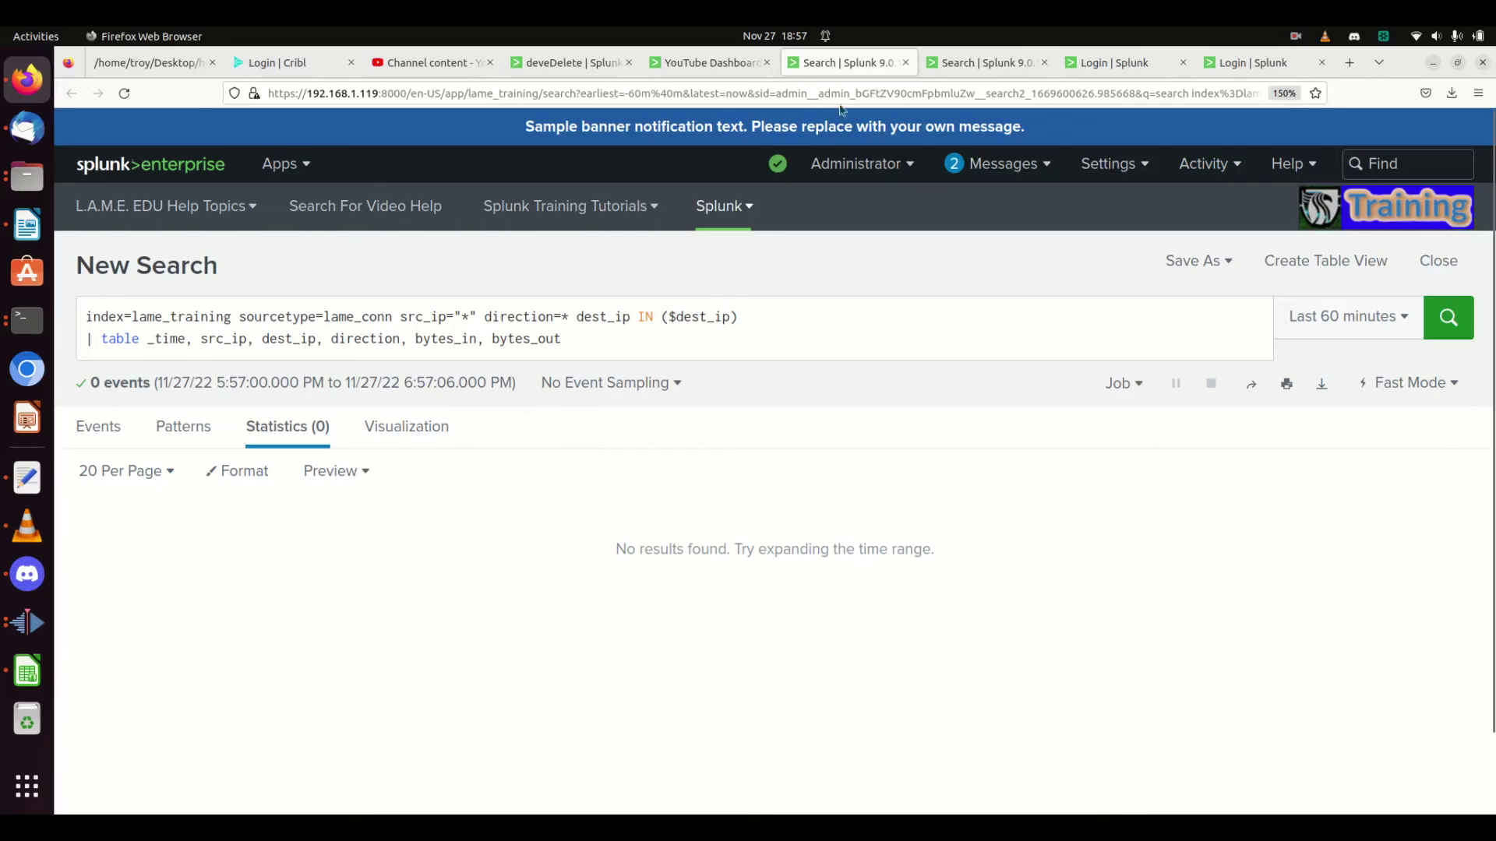
click(905, 62)
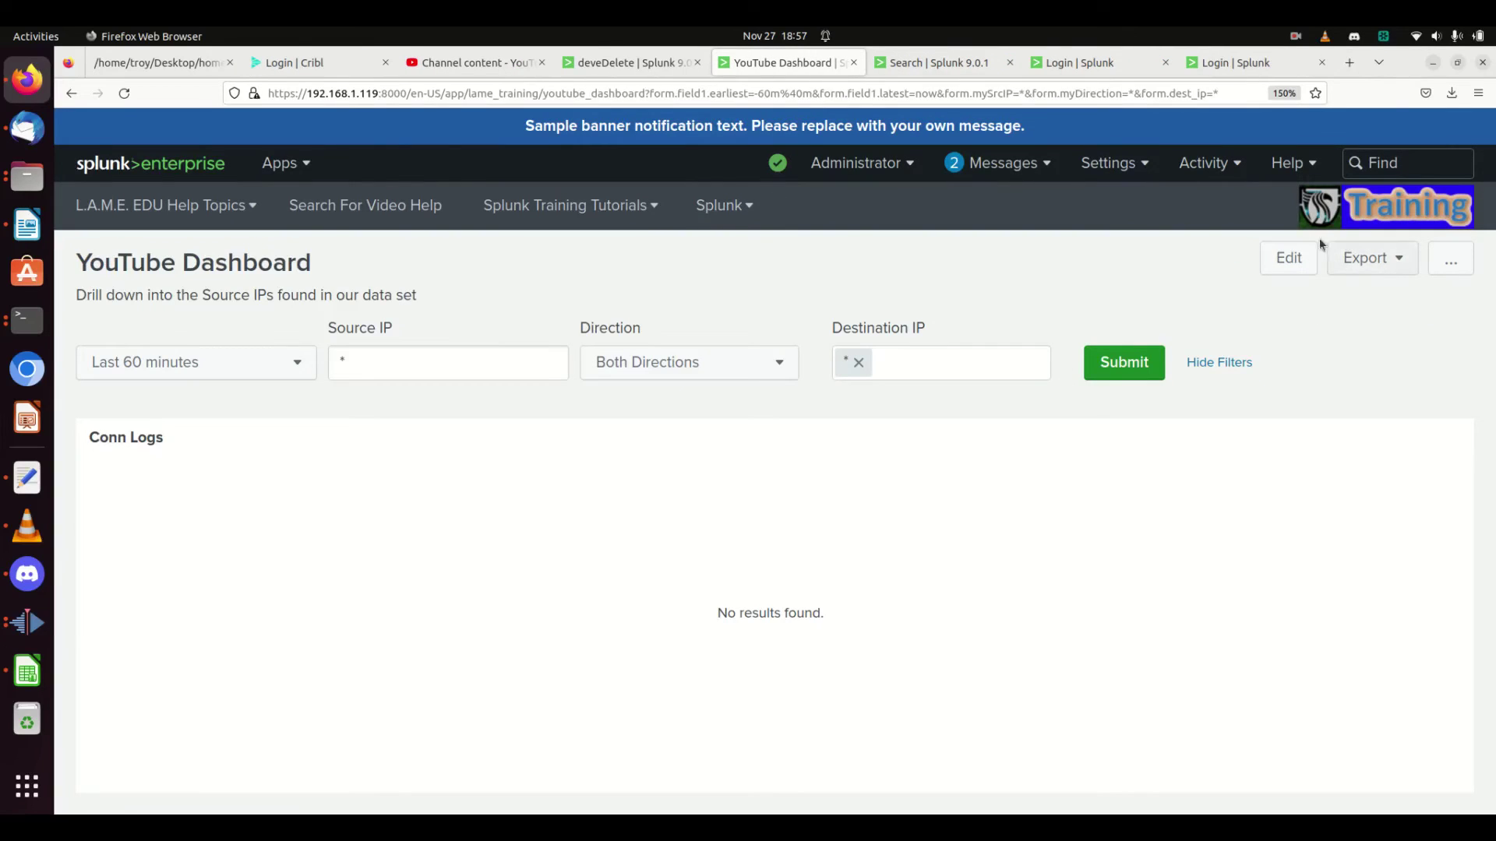
Step: Edit the dashboard again and correct the destination condition in the Conn Logs search to dest_ip IN ($dest_ip$)
click(1288, 258)
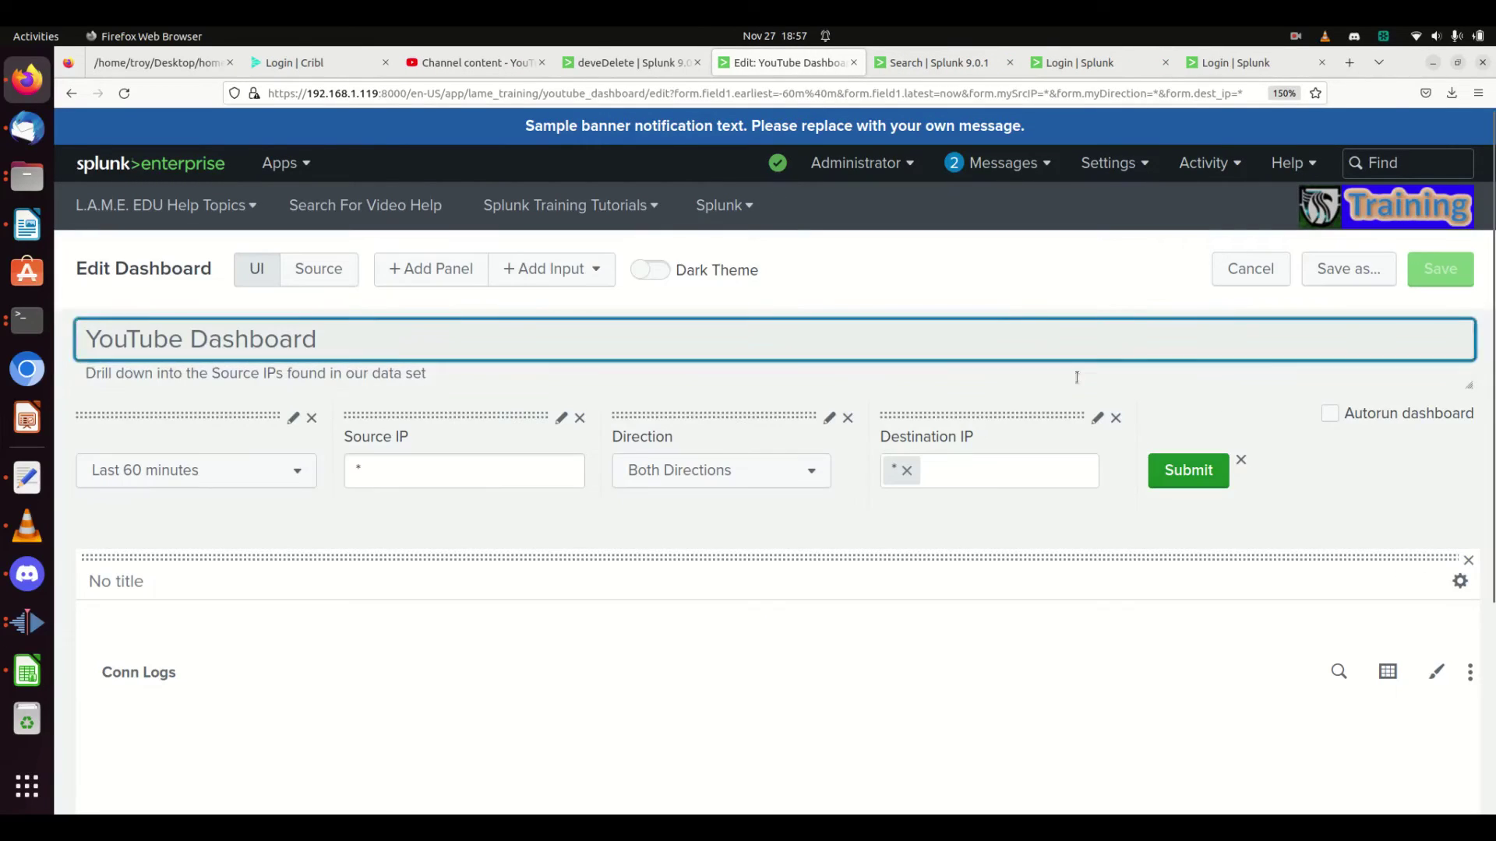
click(1094, 417)
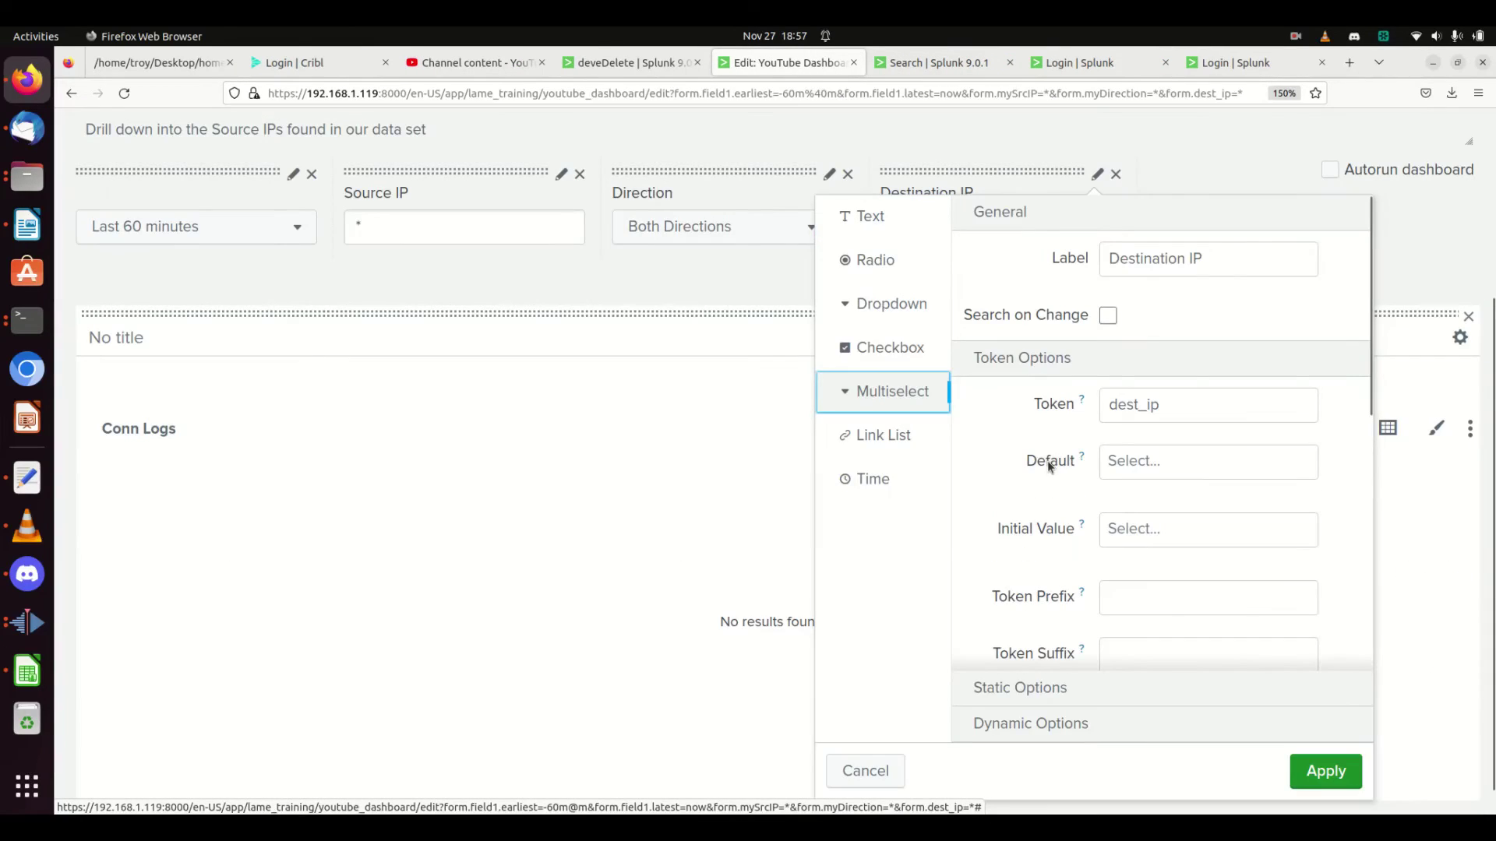
click(869, 771)
click(1339, 428)
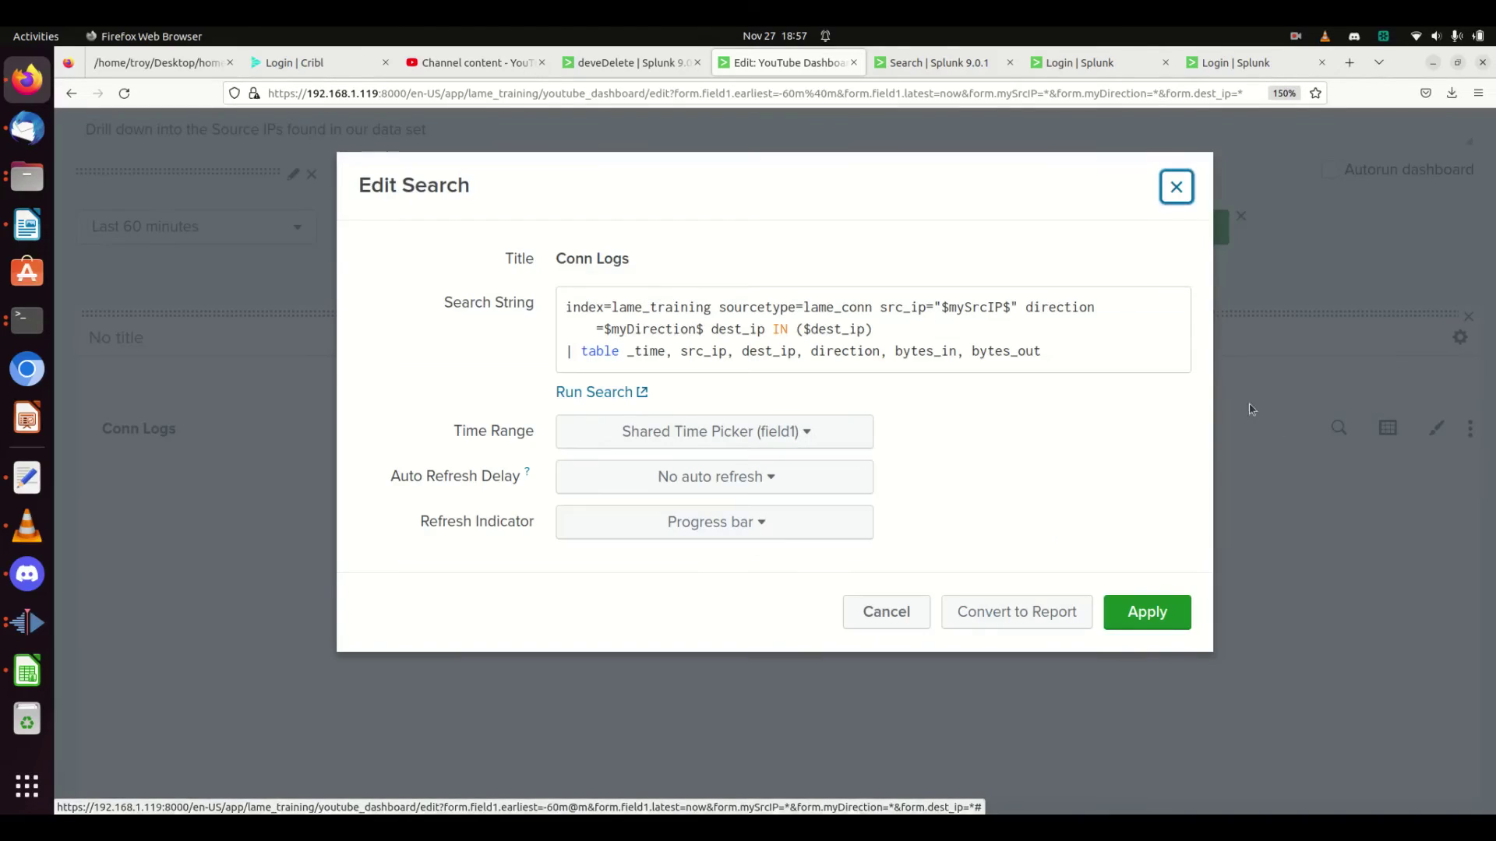
click(860, 330)
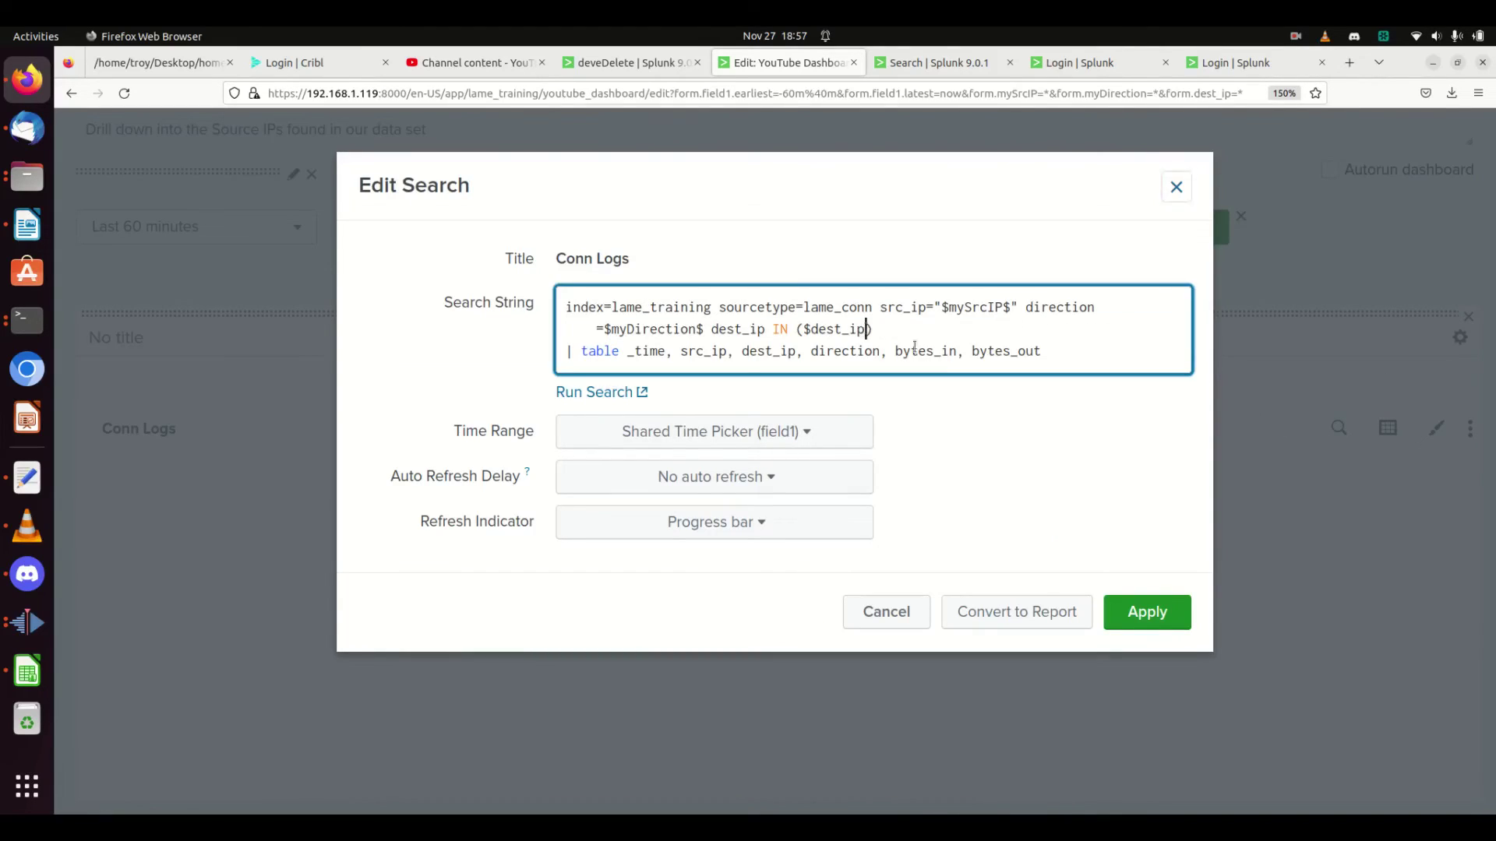
text($)
click(1153, 616)
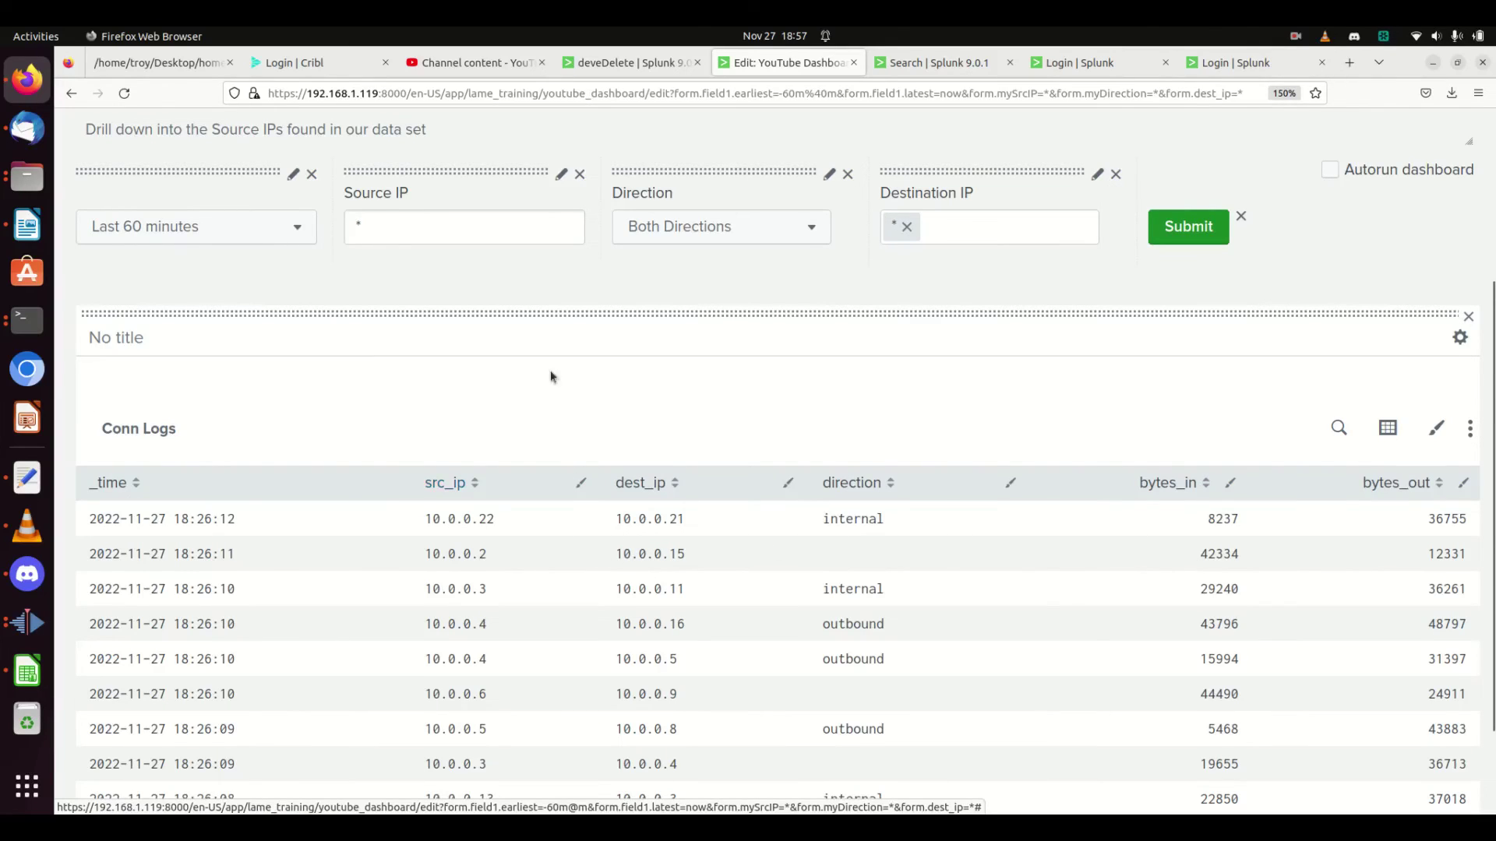
Step: Filter the table by Source IP 10.0.0.2 and only 10.0.0.15 as Destination IP, and submit
double_click(476, 219)
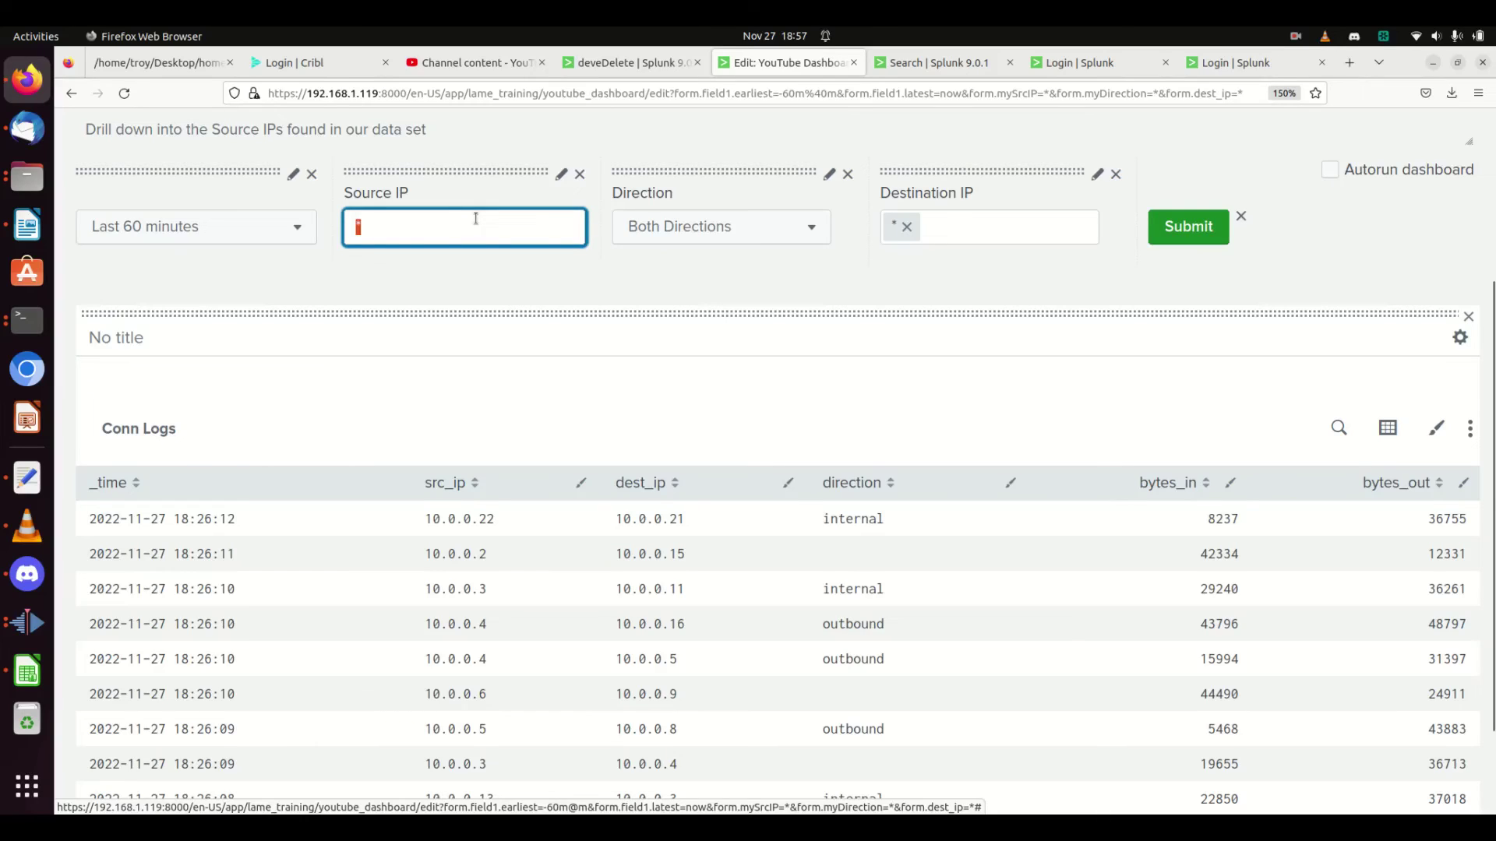
text(10.0.0.)
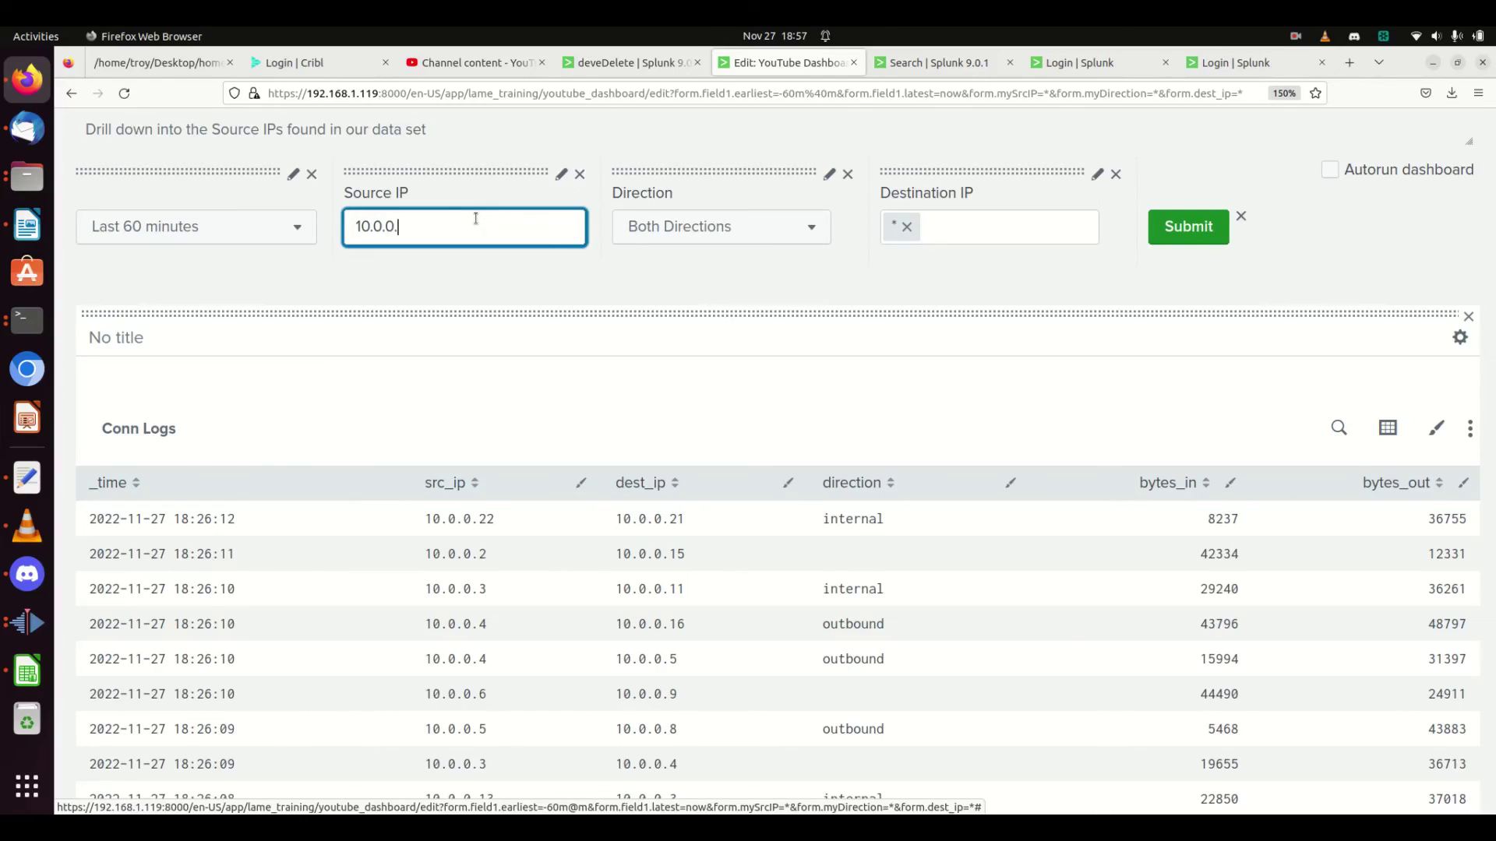
text(2)
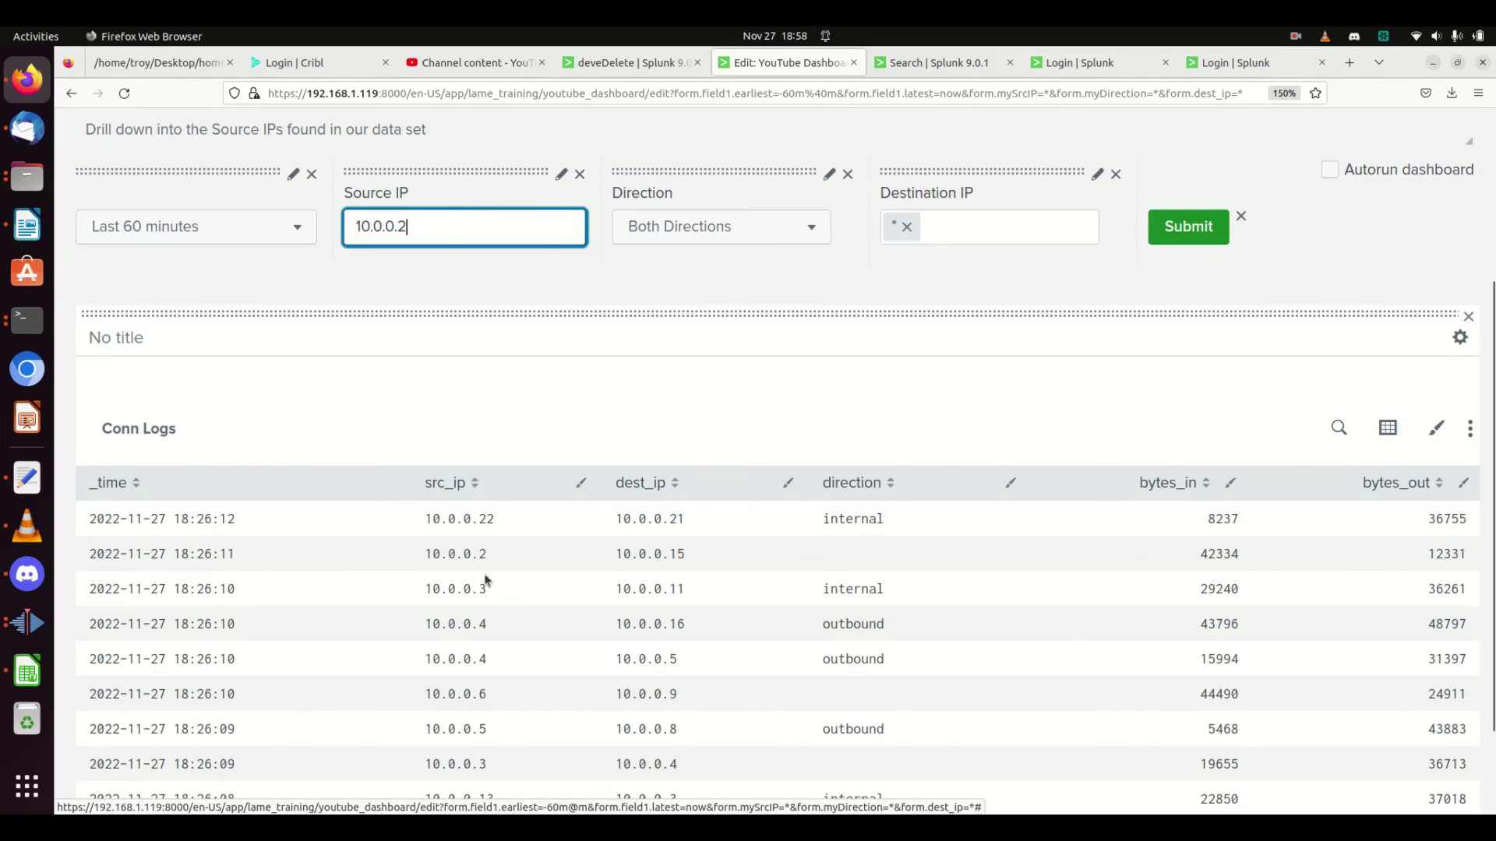
click(1041, 227)
click(945, 483)
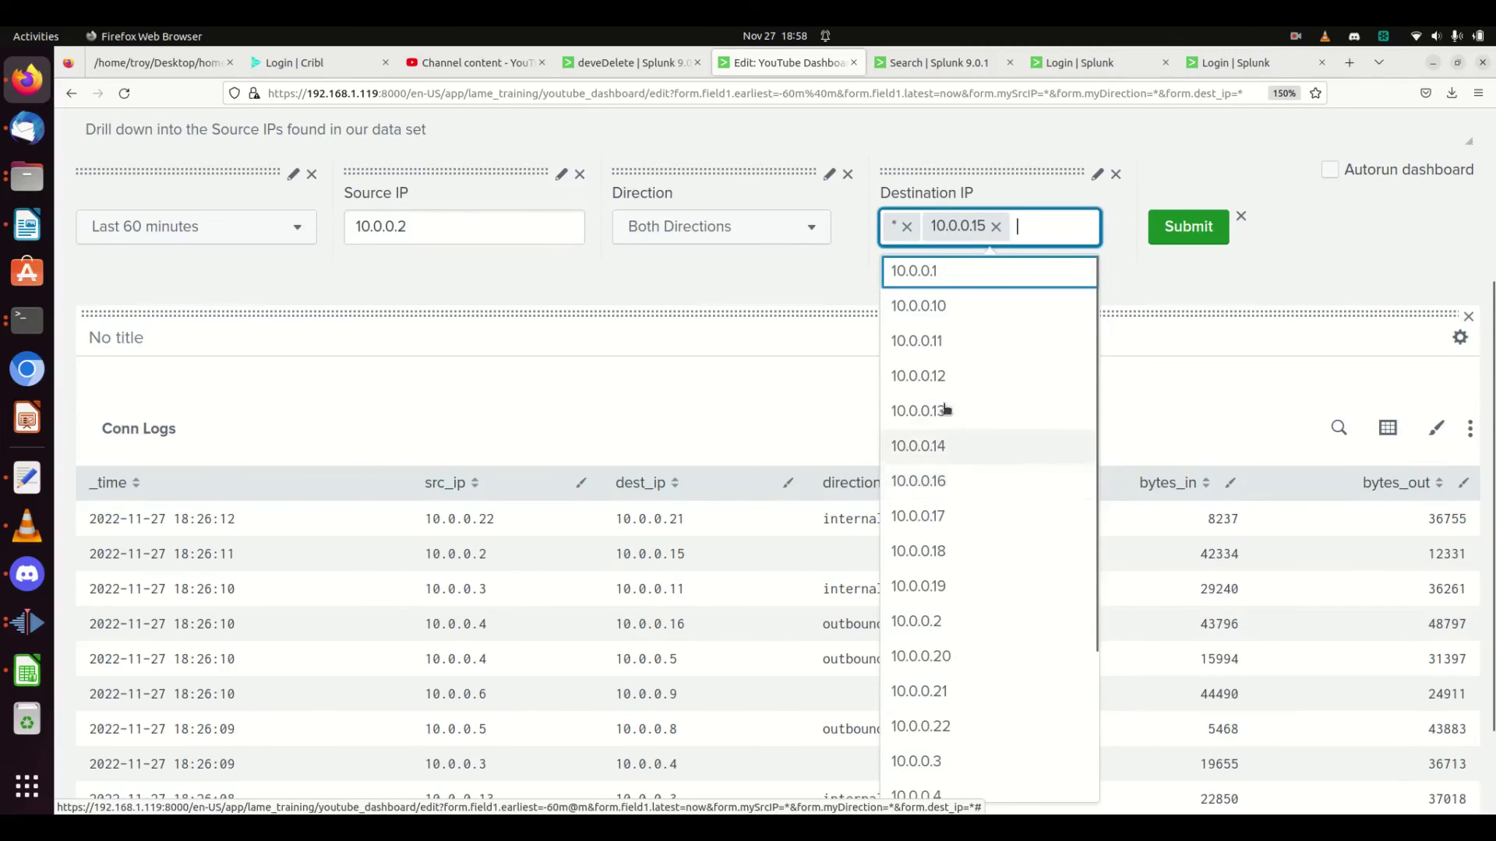
click(1163, 235)
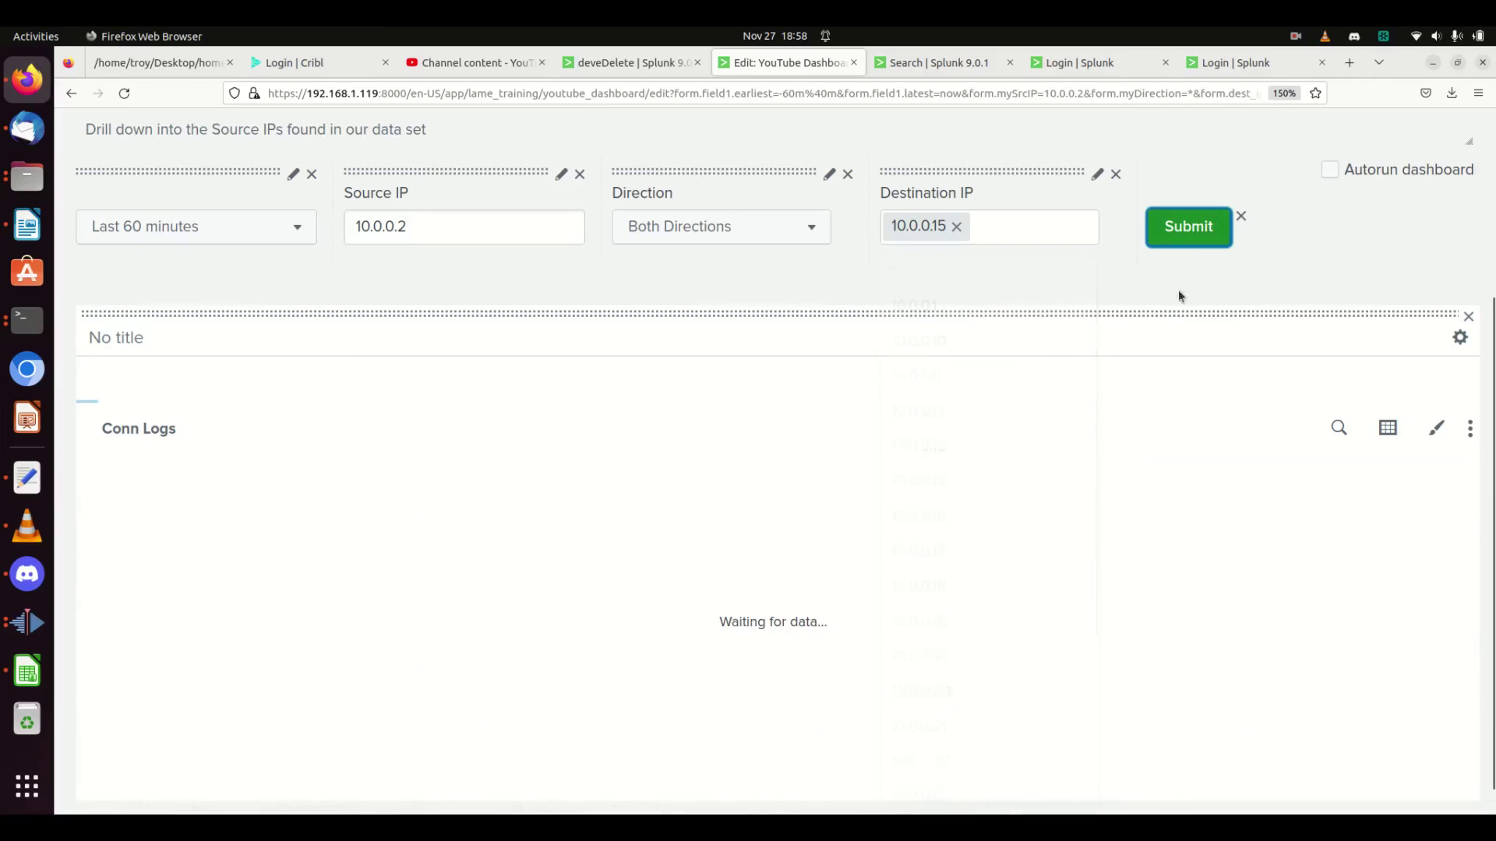
Step: Save the dashboard with the corrected Conn Logs search and leave edit mode
scroll(1149, 339, up, 3)
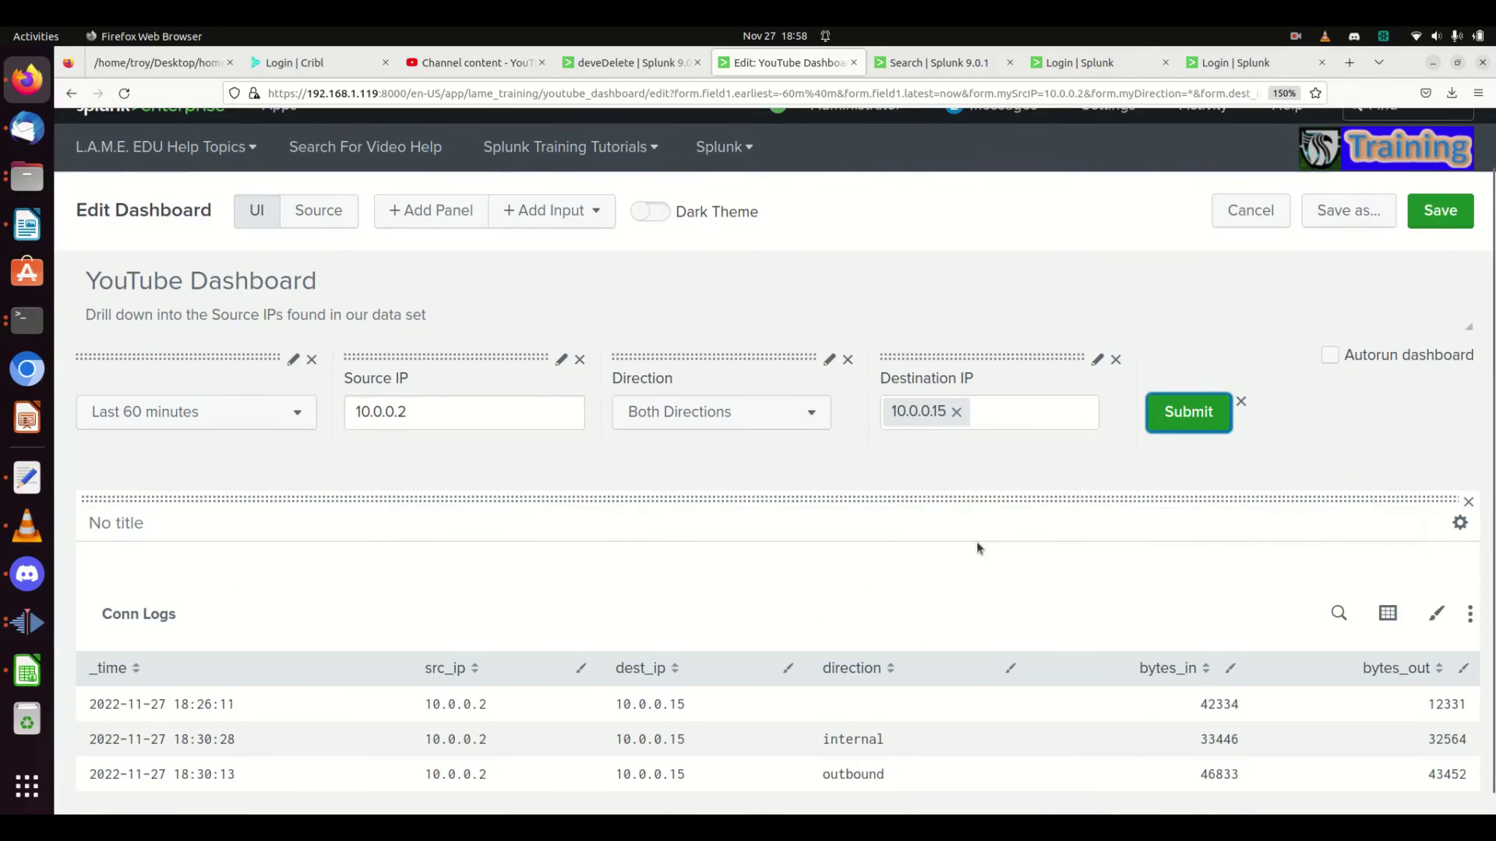
scroll(975, 540, down, 1)
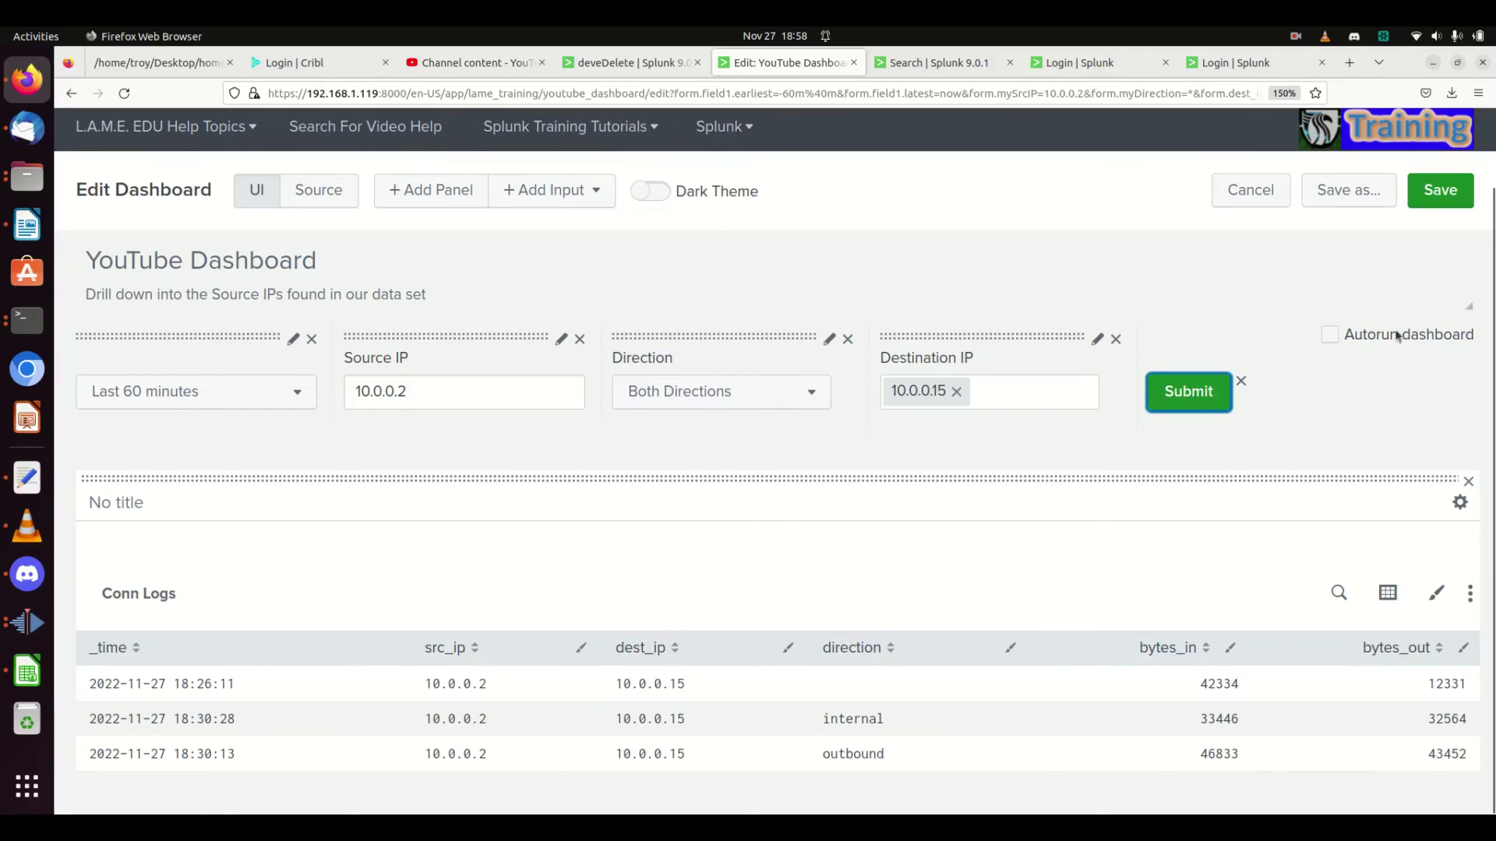
click(1440, 190)
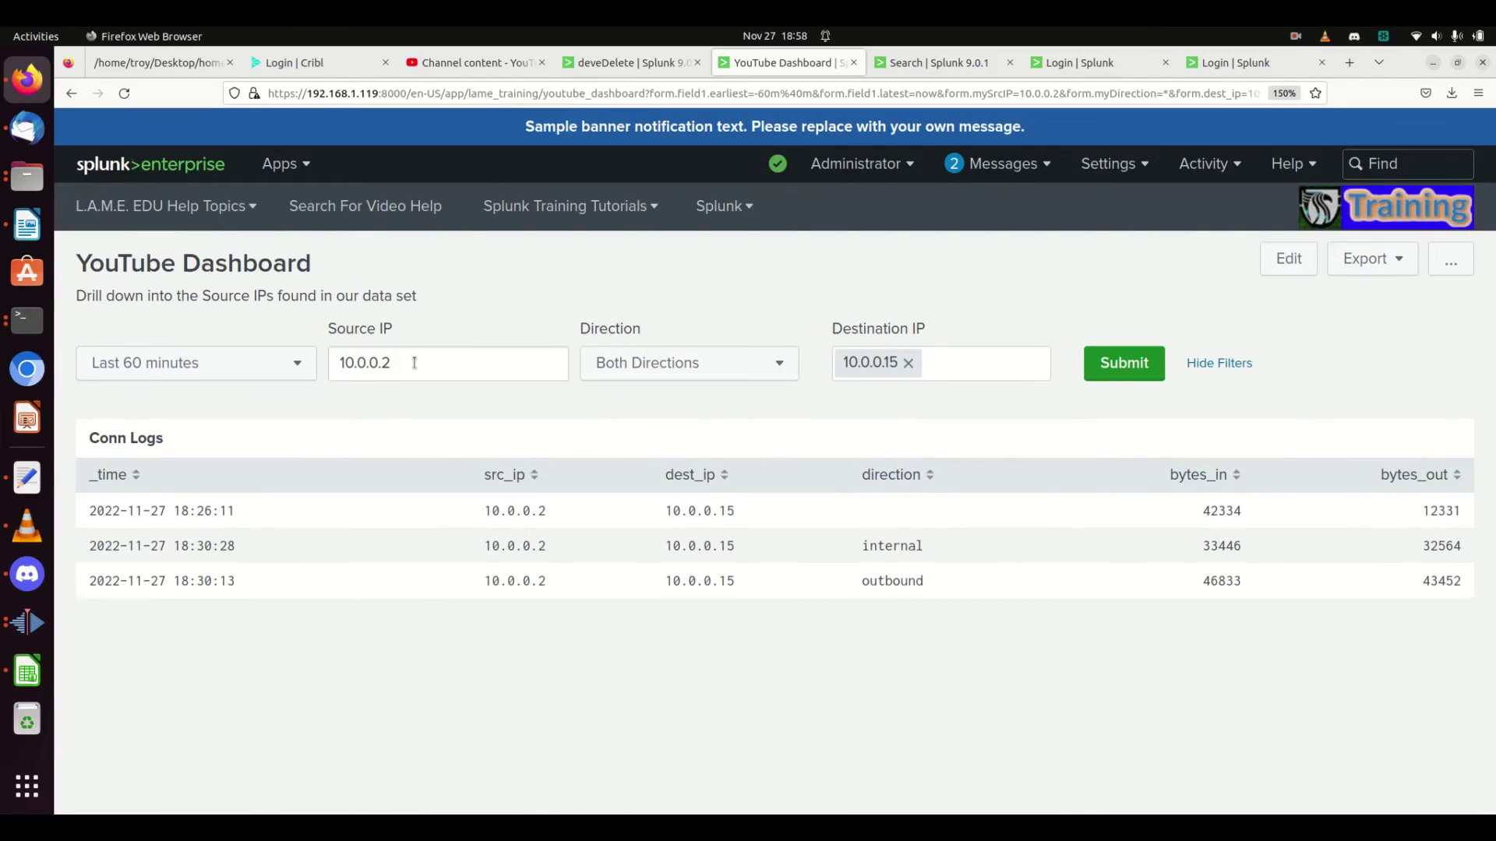